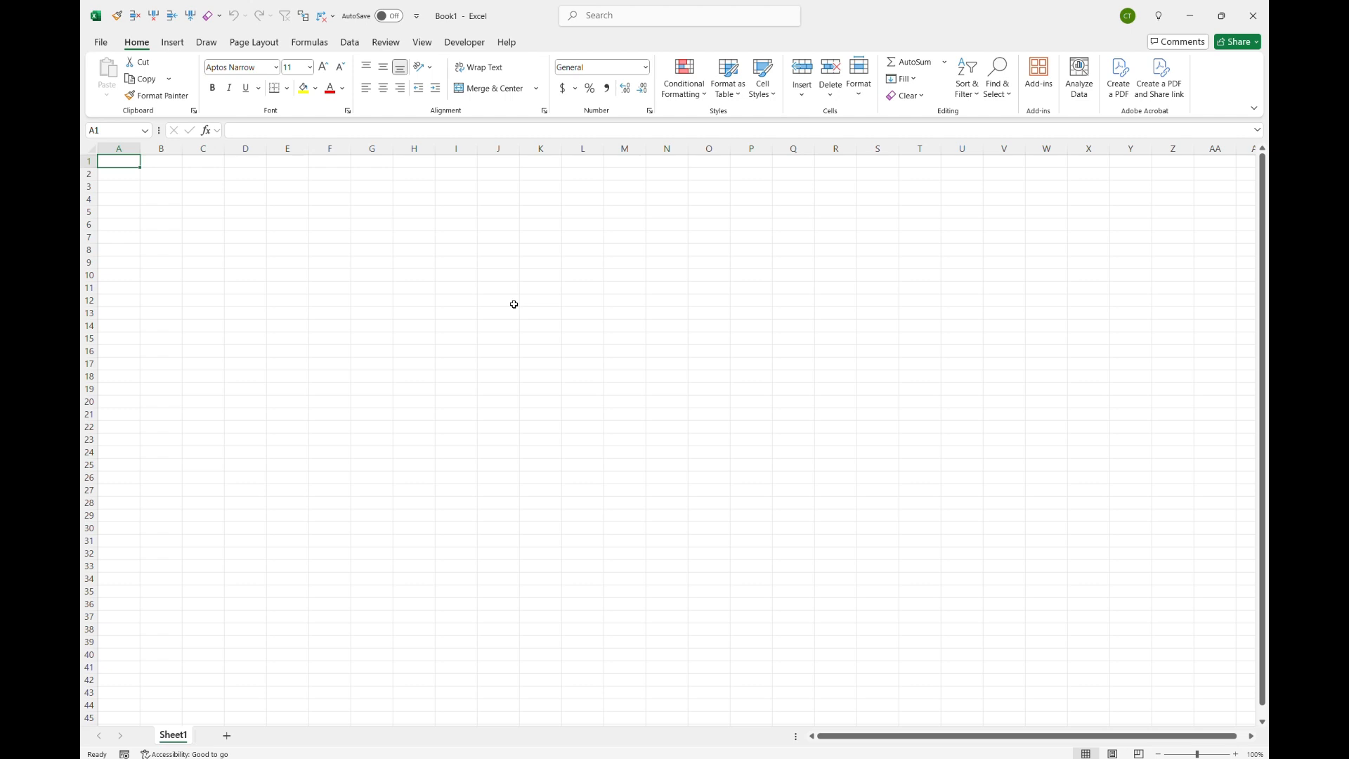
Step: Move the active cell a few cells right, down, up and left around the empty worksheet
key("Right")
key("Right")
key("Right")
key("Right")
key("Right")
key("Right")
key("Right")
key("Right")
key("Right")
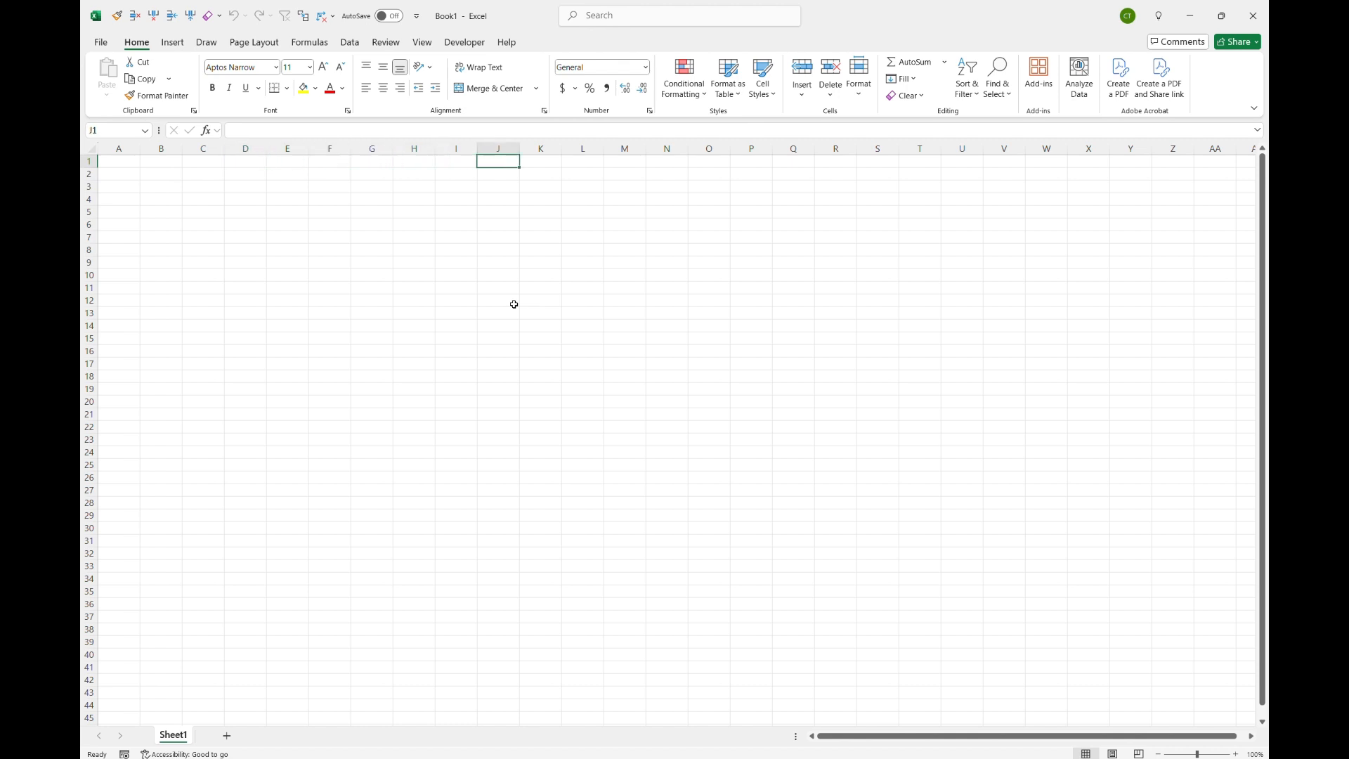
key("Down")
key("Down")
key("Down")
key("Down")
key("Down")
key("Down")
key("Down")
key("Down")
key("Down")
key("Down")
key("Down")
key("Down")
key("Down")
key("Down")
key("Down")
key("Down")
key("Down")
key("Up")
key("Up")
key("Up")
key("Up")
key("Up")
key("Up")
key("Up")
key("Up")
key("Up")
key("Up")
key("Up")
key("Up")
key("Up")
key("Up")
key("Left")
key("Left")
key("Left")
key("Left")
key("Left")
key("Left")
key("Left")
key("Left")
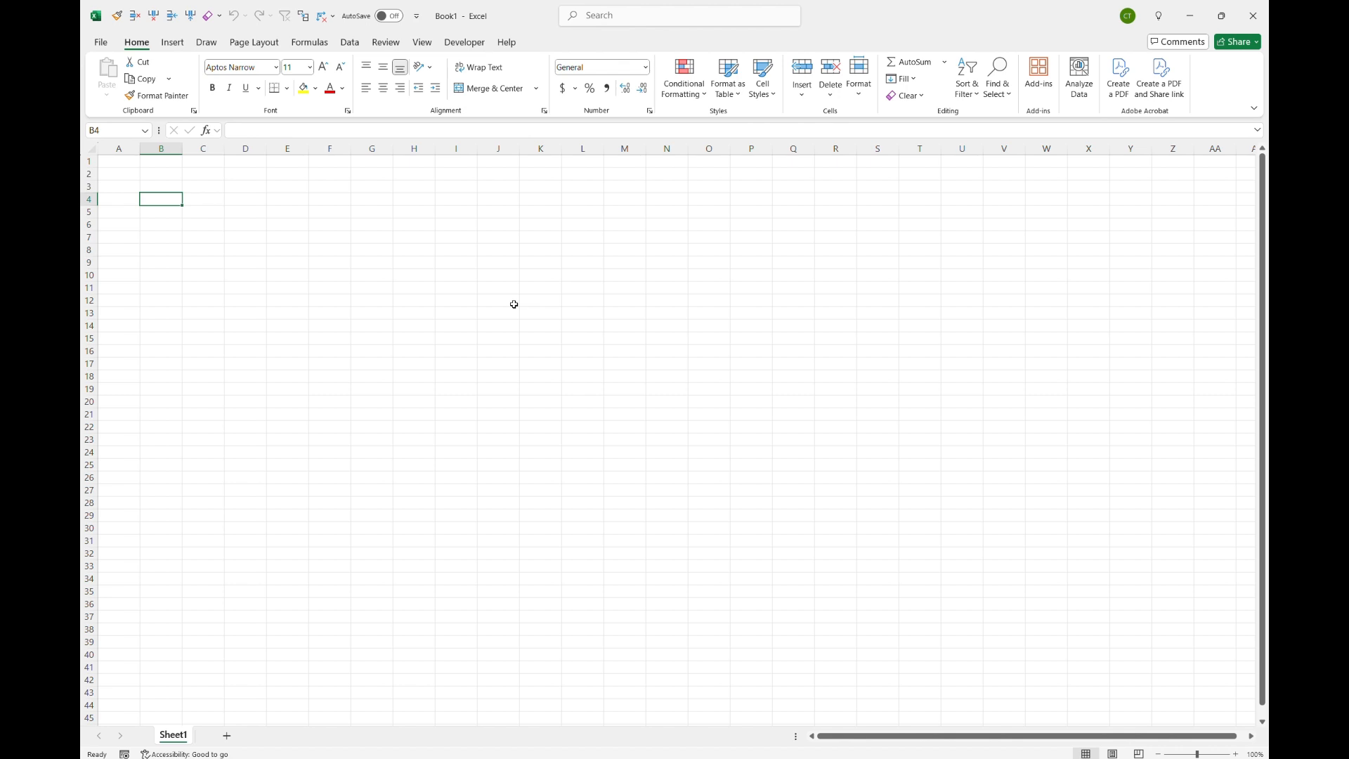
Step: Move the active cell rightward along row 4 well beyond column Z to column FG
key("Right")
key("Right")
key("Right")
key("Right")
key("Right")
key("Right")
key("Right")
key("Right")
key("Right")
key("Right")
key("Right")
key("Right")
key("Right")
key("Right")
key("Right")
key("Right")
key("Right")
key("Right")
key("Right")
key("Right")
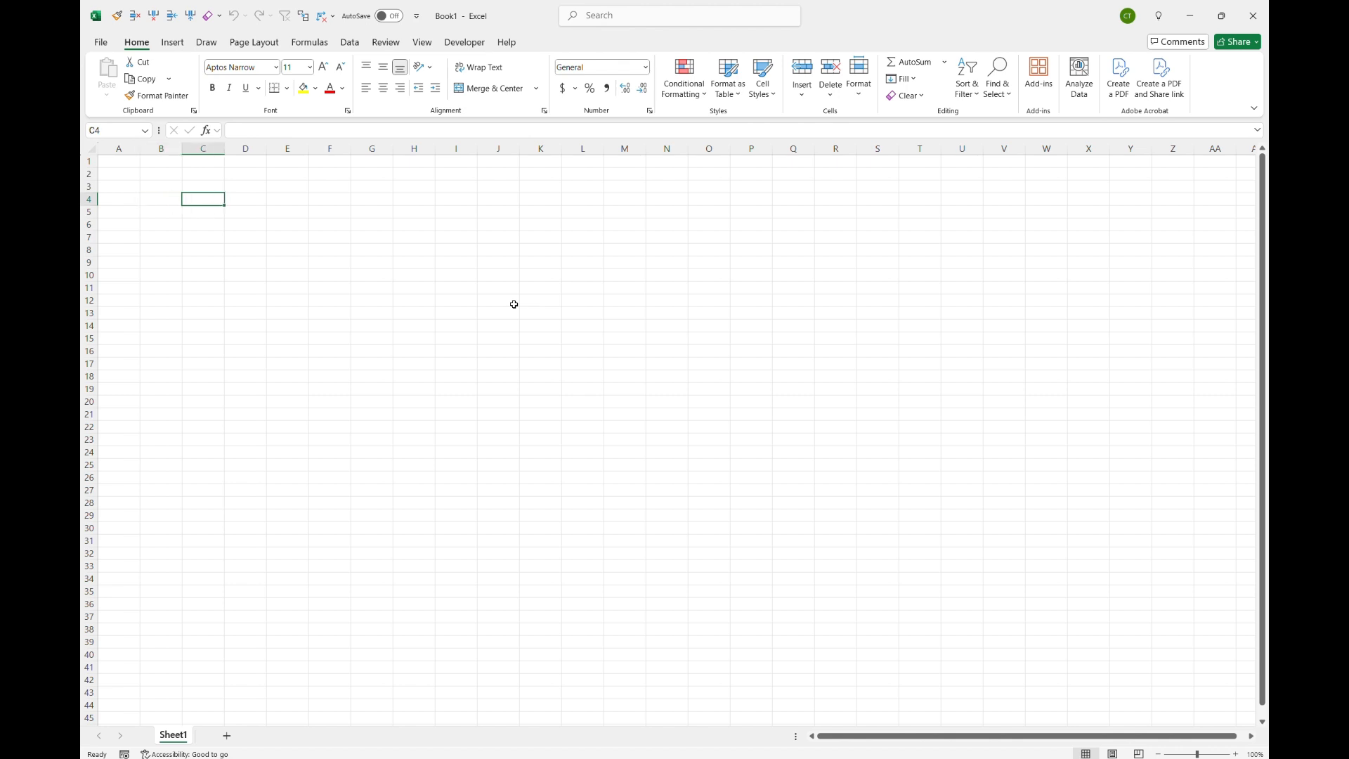
key("Right")
key("Right")
key("Right")
key("Right")
key("Right")
key("Right")
key("Right")
key("Right")
key("Right")
key("Right")
key("Right")
key("Right")
key("Right")
key("Right")
key("Right")
key("Right")
key("Right")
key("Right")
key("Right")
key("Right")
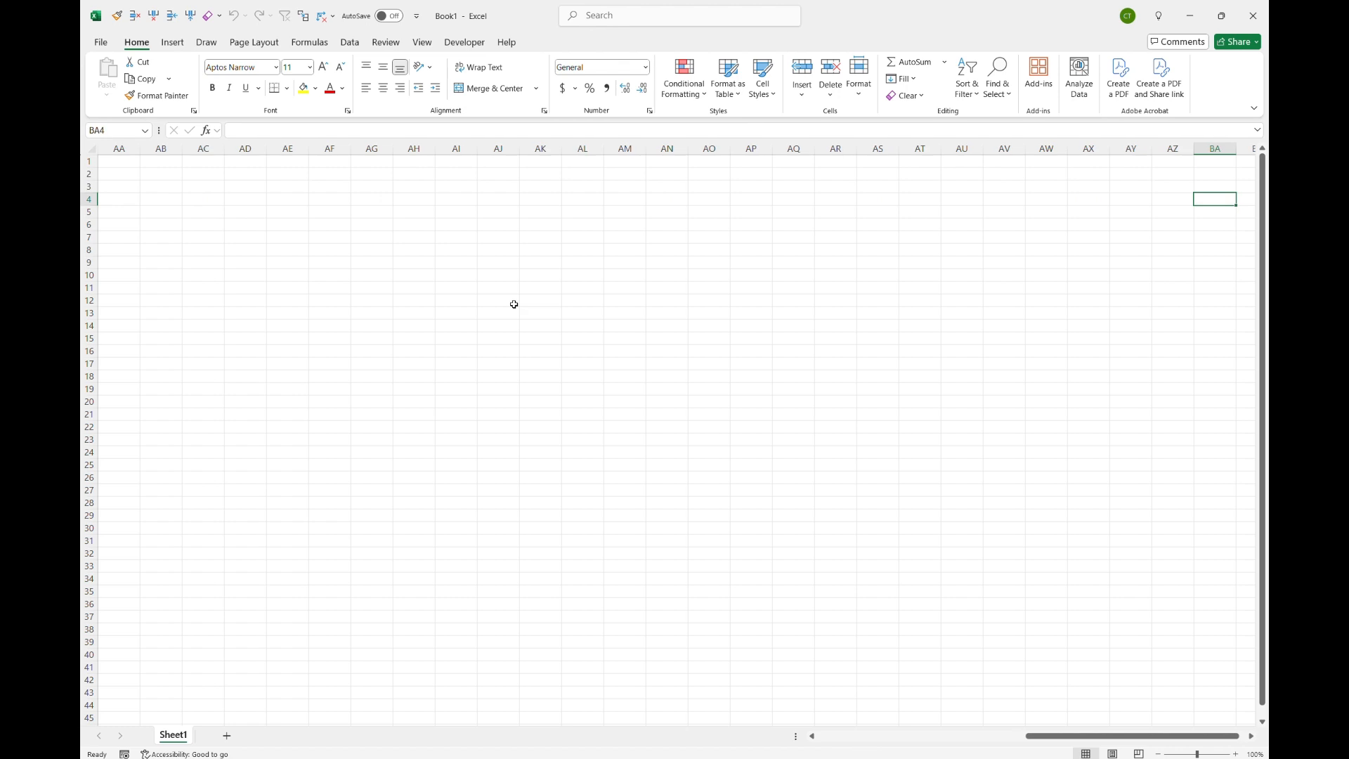
key("Right")
key("Right")
key("Right")
key("Right")
key("Right")
key("Right")
key("Right")
key("Right")
key("Right")
key("Right")
key("Right")
key("Right")
key("Right")
key("Right")
key("Right")
key("Right")
key("Right")
key("Right")
key("Right")
key("Right")
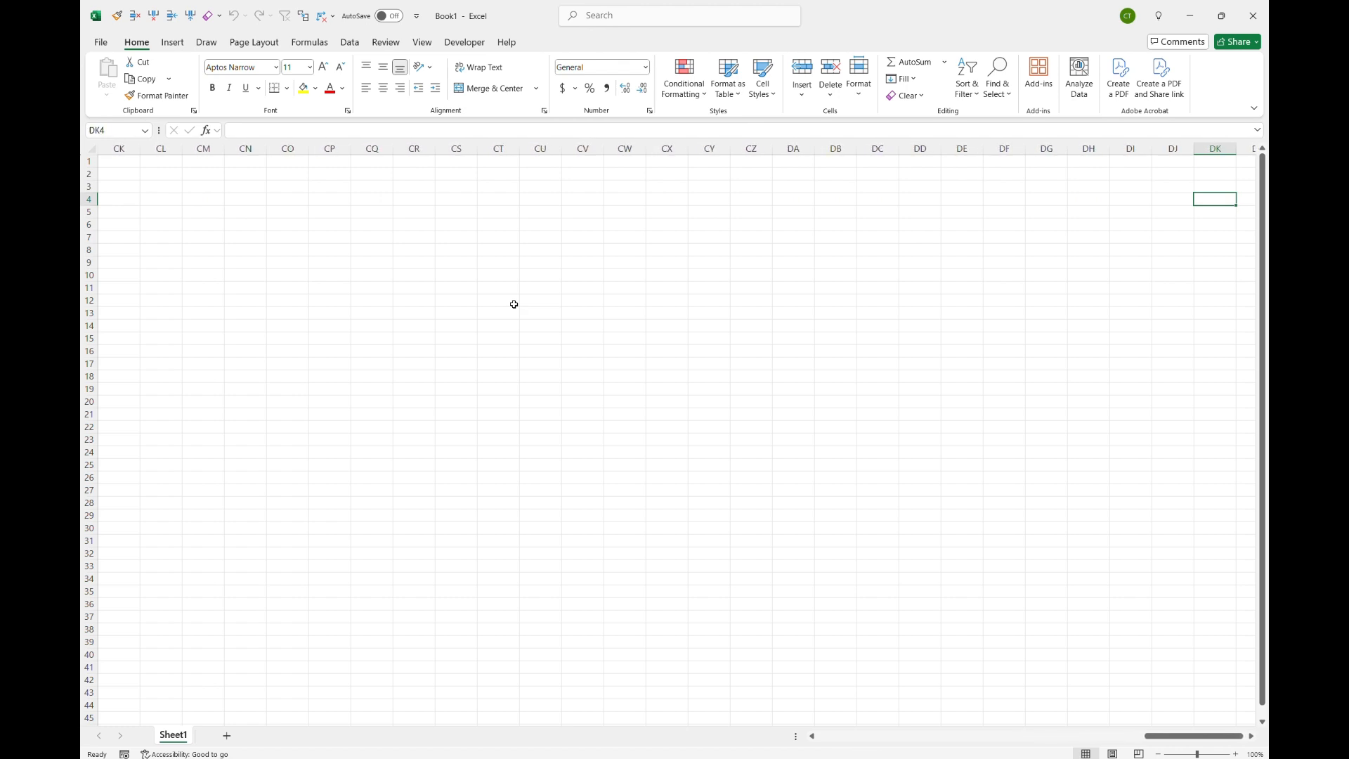
key("Right")
key("Right")
key("Right")
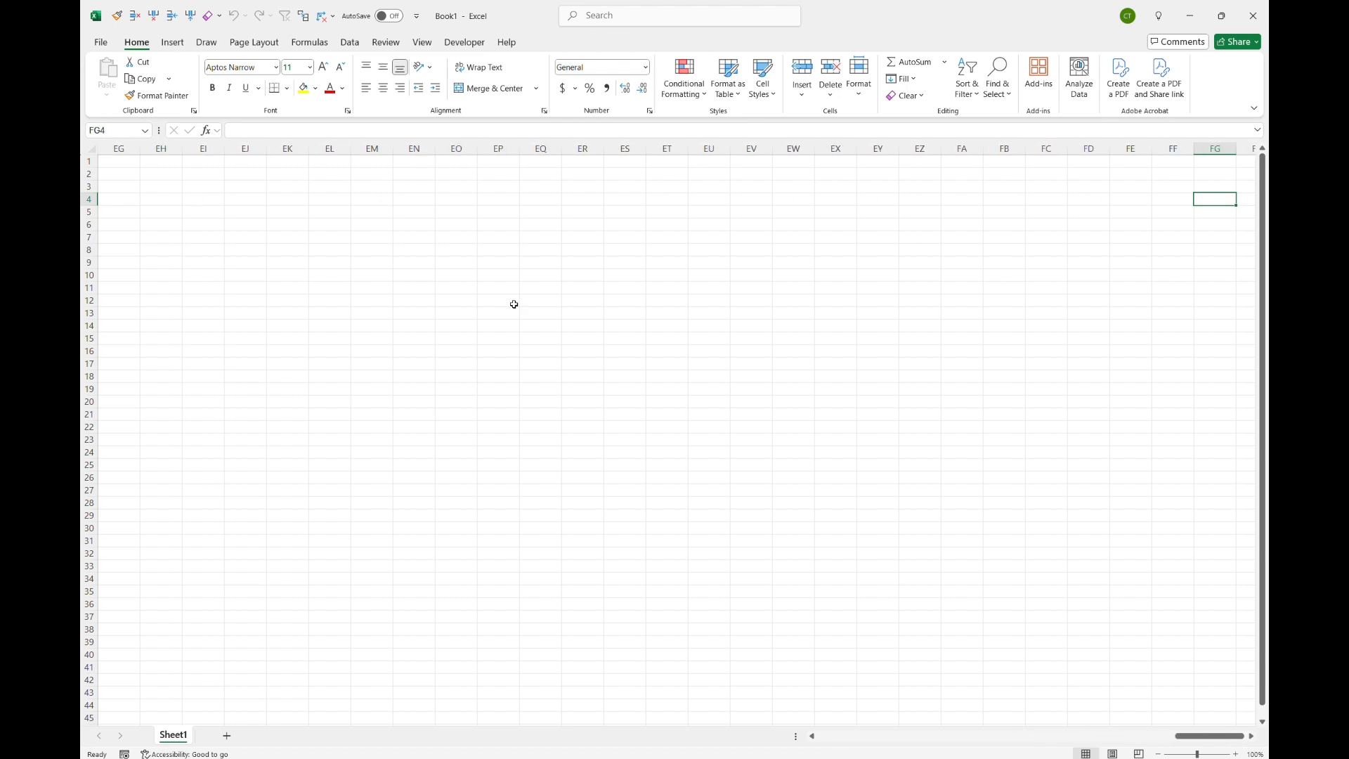
Step: Move the active cell down column FG to around row 103
key("Down")
key("Down")
key("Down")
key("Down")
key("Down")
key("Down")
key("Down")
key("Down")
key("Down")
key("Down")
key("Down")
key("Down")
key("Down")
key("Down")
key("Down")
key("Down")
key("Down")
key("Down")
key("Down")
key("Down")
key("Down")
key("Down")
key("Down")
key("Down")
key("Down")
key("Down")
key("Down")
key("Down")
key("Down")
key("Down")
key("Down")
key("Down")
key("Down")
key("Down")
key("Down")
key("Down")
key("Down")
key("Down")
key("Down")
key("Down")
key("Down")
key("Down")
key("Down")
key("Down")
key("Down")
key("Down")
key("Down")
key("Down")
key("Down")
key("Down")
key("Down")
key("Down")
key("Down")
key("Down")
key("Down")
key("Down")
key("Down")
key("Down")
key("Down")
key("Down")
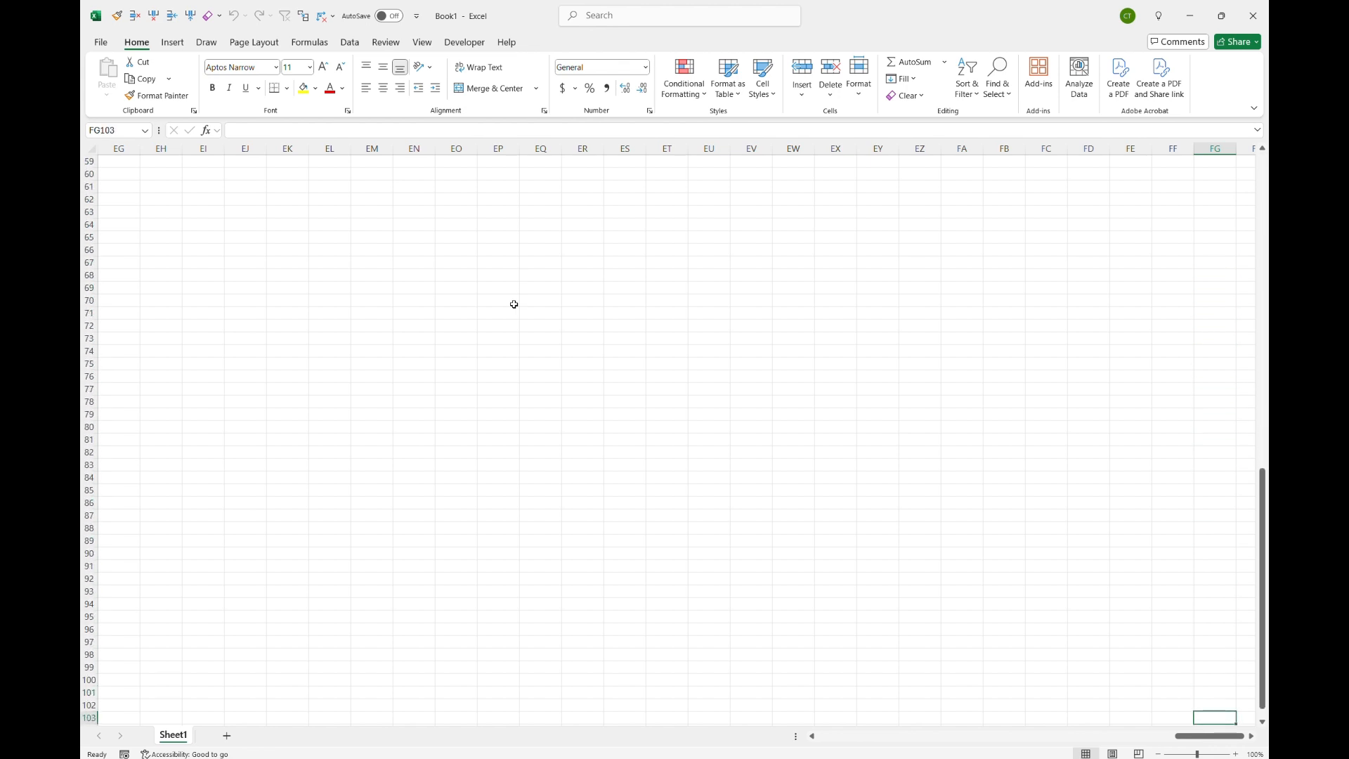
Step: Move the active cell back left to column A and up to cell A1
key("Left")
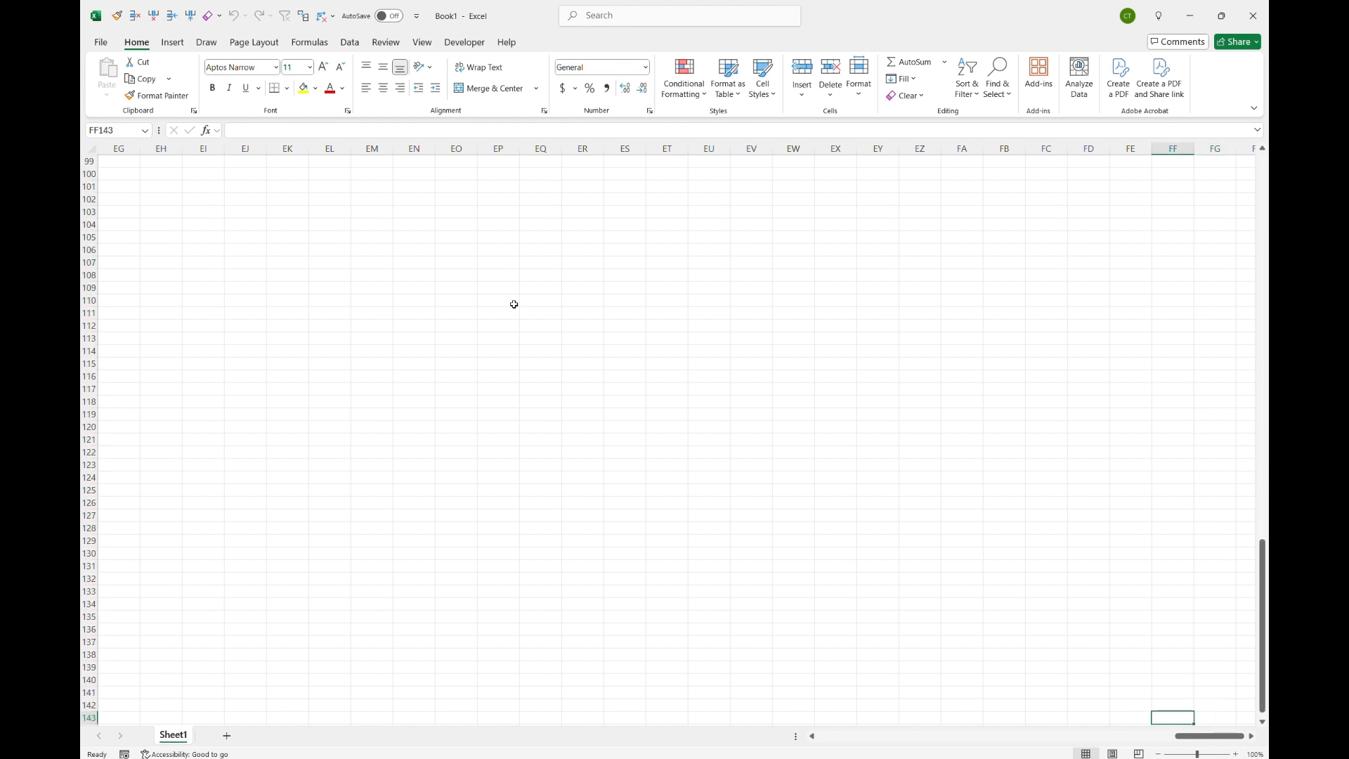
key("Left")
key("Left")
key("Left")
key("Left")
key("Left")
key("Left")
key("Left")
key("Left")
key("Left")
key("Left")
key("Left")
key("Left")
key("Left")
key("Left")
key("Left")
key("Left")
key("Left")
key("Left")
key("Left")
key("Left")
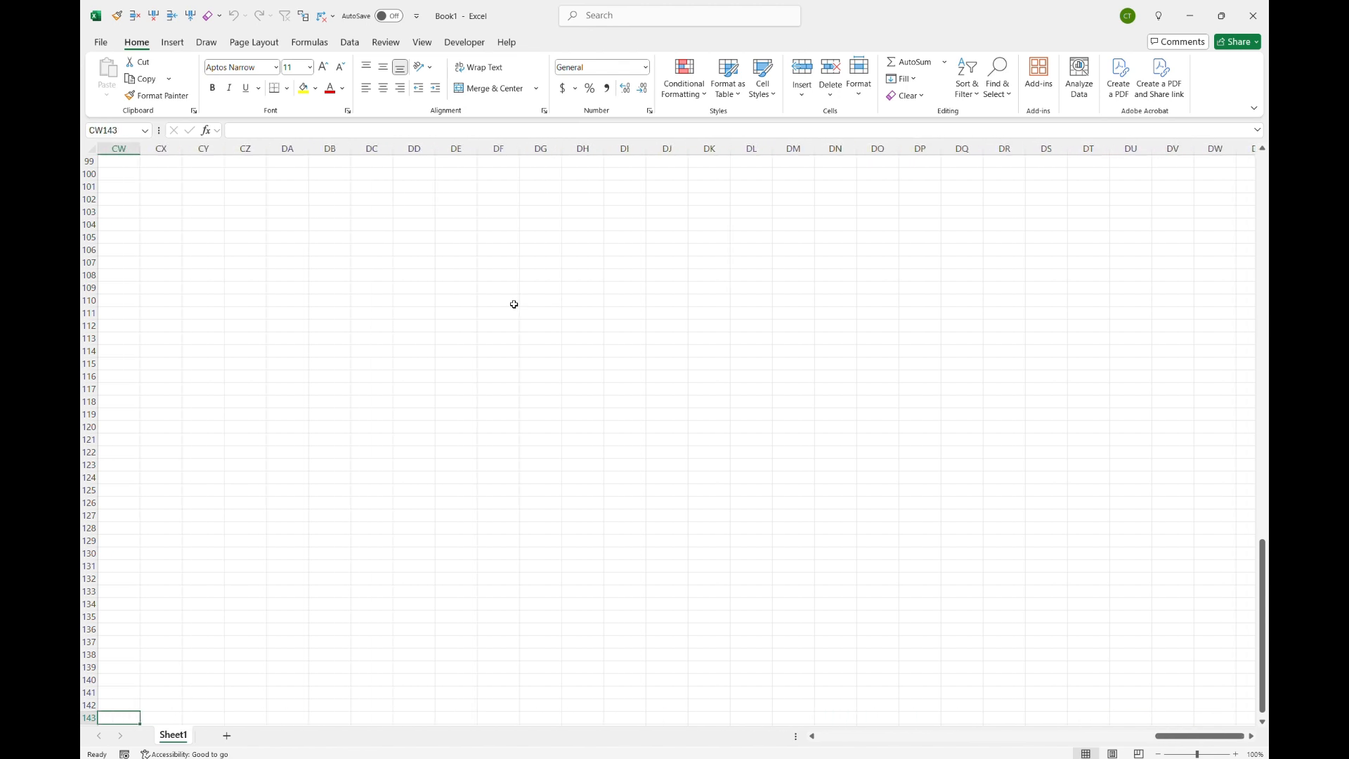
key("Left")
key("Left")
key("Left")
key("Left")
key("Left")
key("Left")
key("Left")
key("Left")
key("Left")
key("Left")
key("Left")
key("Left")
key("Left")
key("Left")
key("Left")
key("Left")
key("Left")
key("Left")
key("Left")
key("Left")
key("Up")
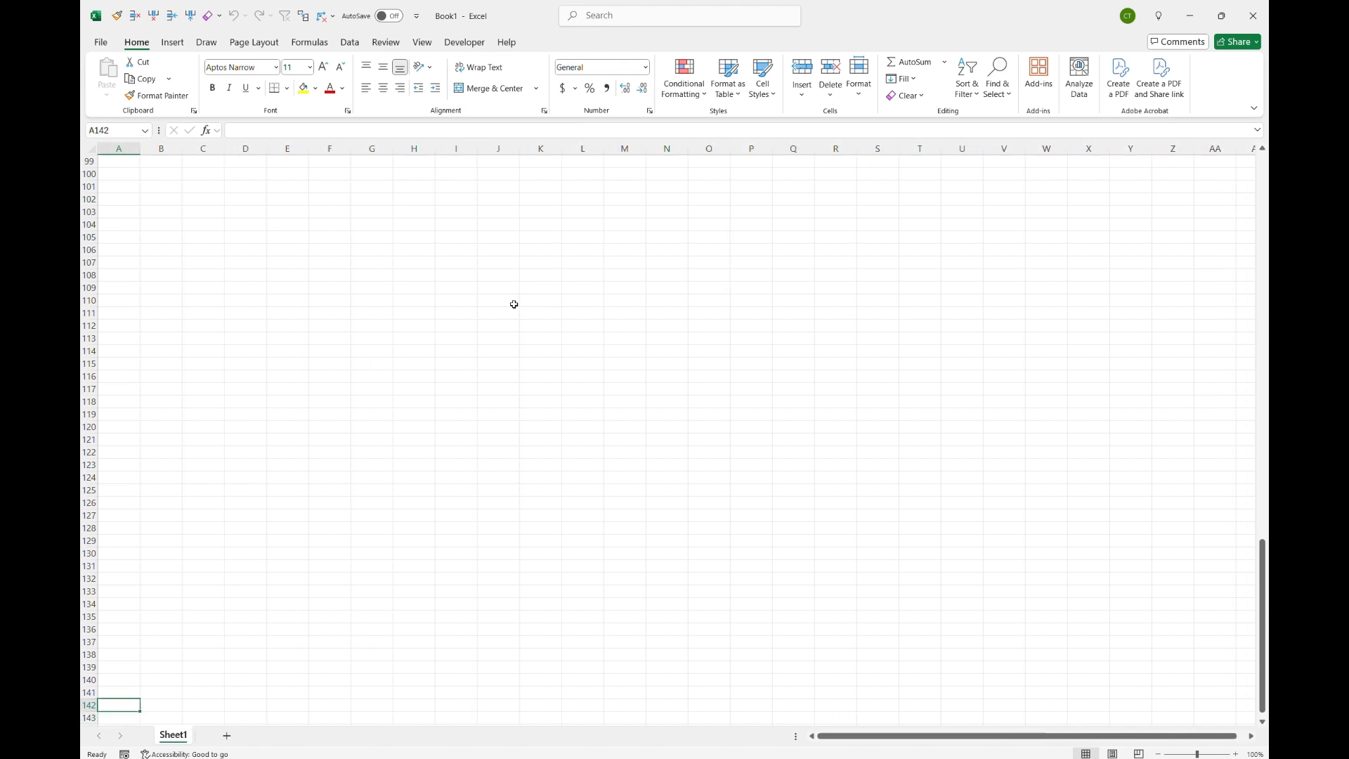
key("Up")
key("Up")
key("Up")
key("Up")
key("Up")
key("Up")
key("Up")
key("Up")
key("Up")
key("Up")
key("Up")
key("Up")
key("Up")
key("Up")
key("Up")
key("Up")
key("Up")
key("Up")
key("Up")
key("Up")
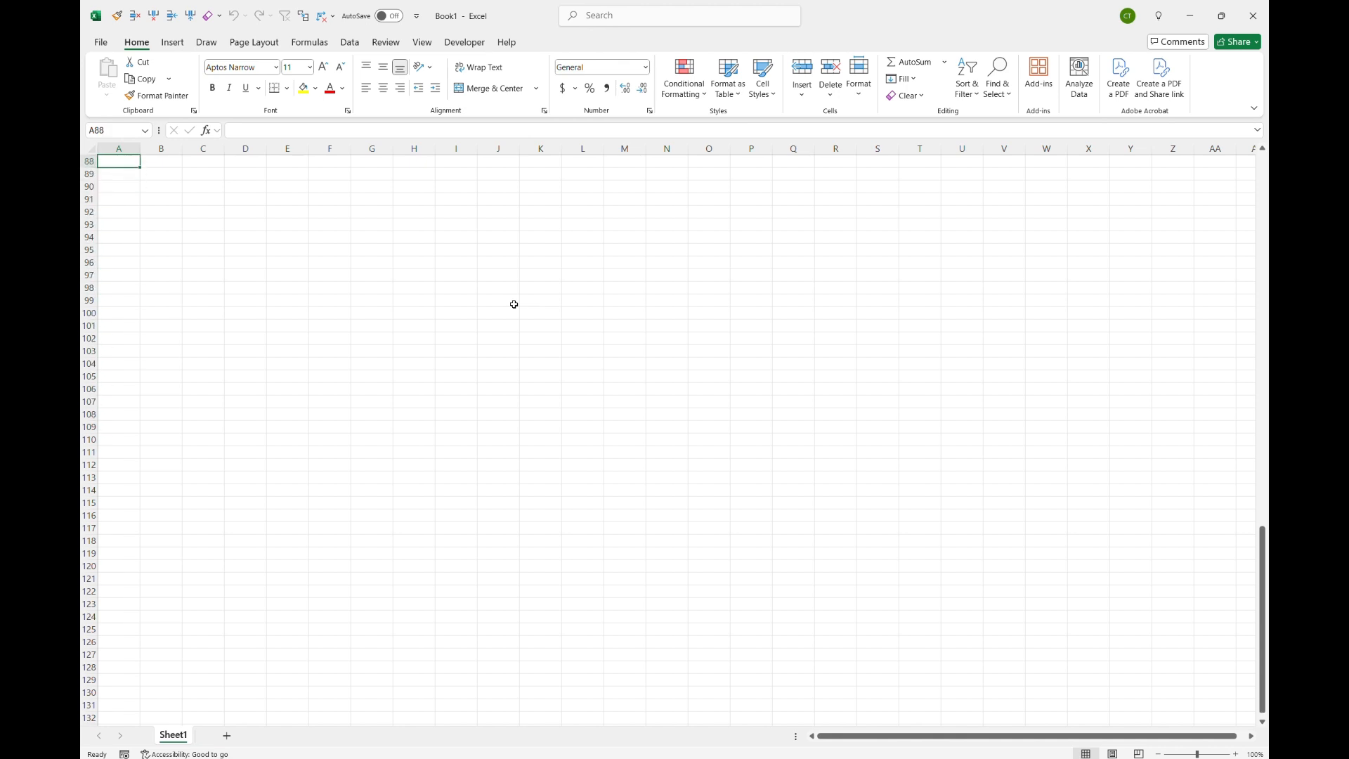
key("Up")
key("Up")
key("Up")
key("Up")
key("Up")
key("Up")
key("Up")
key("Up")
key("Up")
key("Up")
key("Up")
key("Up")
key("Up")
key("Up")
key("Up")
key("Up")
key("Up")
key("Up")
key("Up")
key("Up")
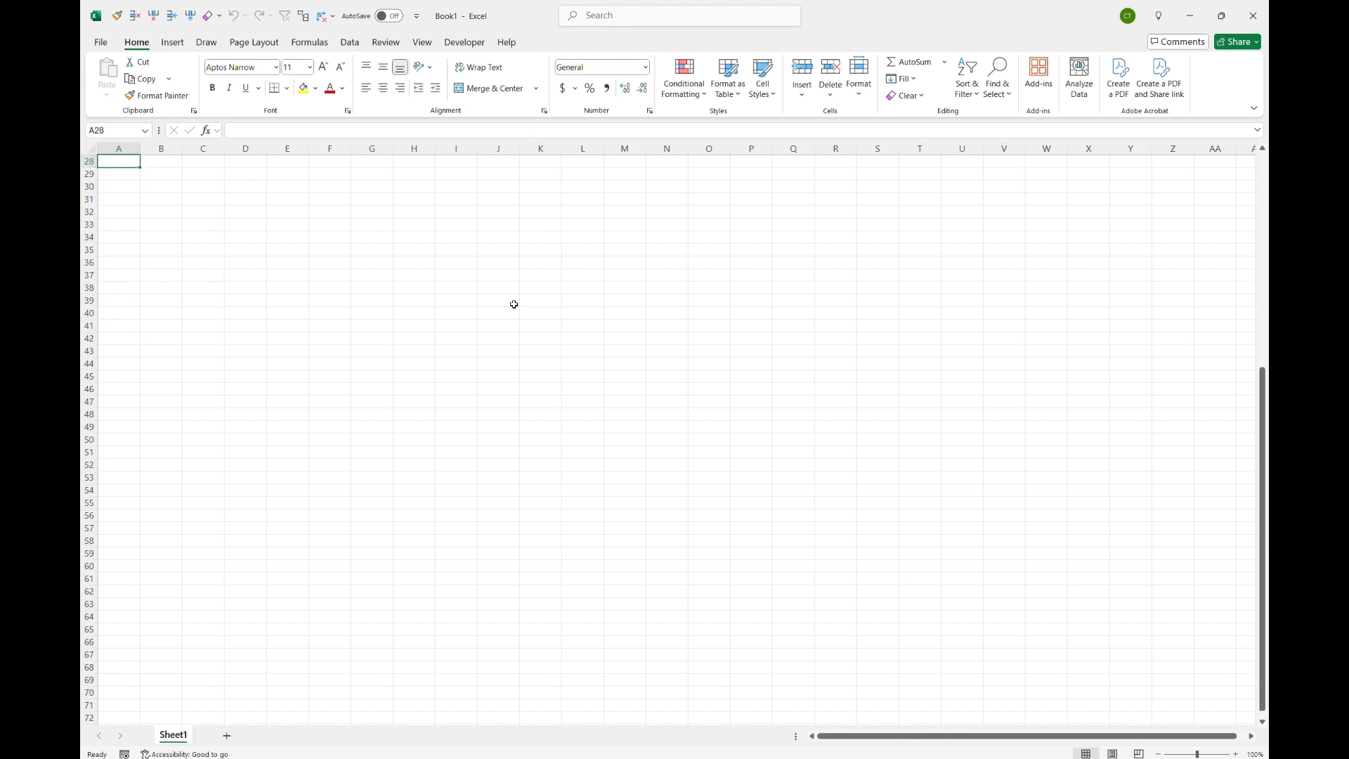
key("Up")
key("Up")
key("Up")
key("Up")
key("Up")
key("Up")
key("Up")
key("Up")
key("Up")
key("Up")
key("Up")
key("Up")
key("Up")
key("Up")
key("Up")
key("Up")
key("Up")
key("Up")
key("Up")
key("Up")
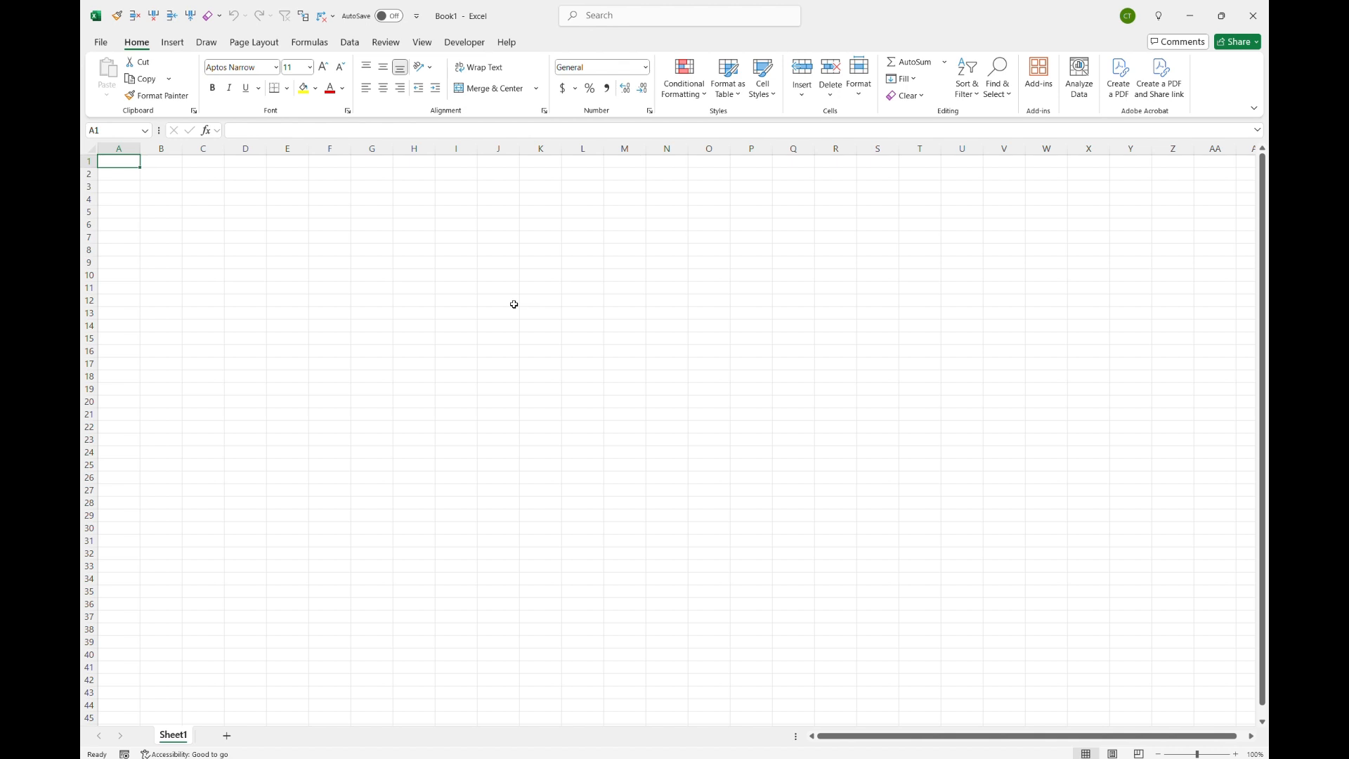
Step: Enter the value 1 in cells B2 and W2
key("Right")
key("Down")
type("1")
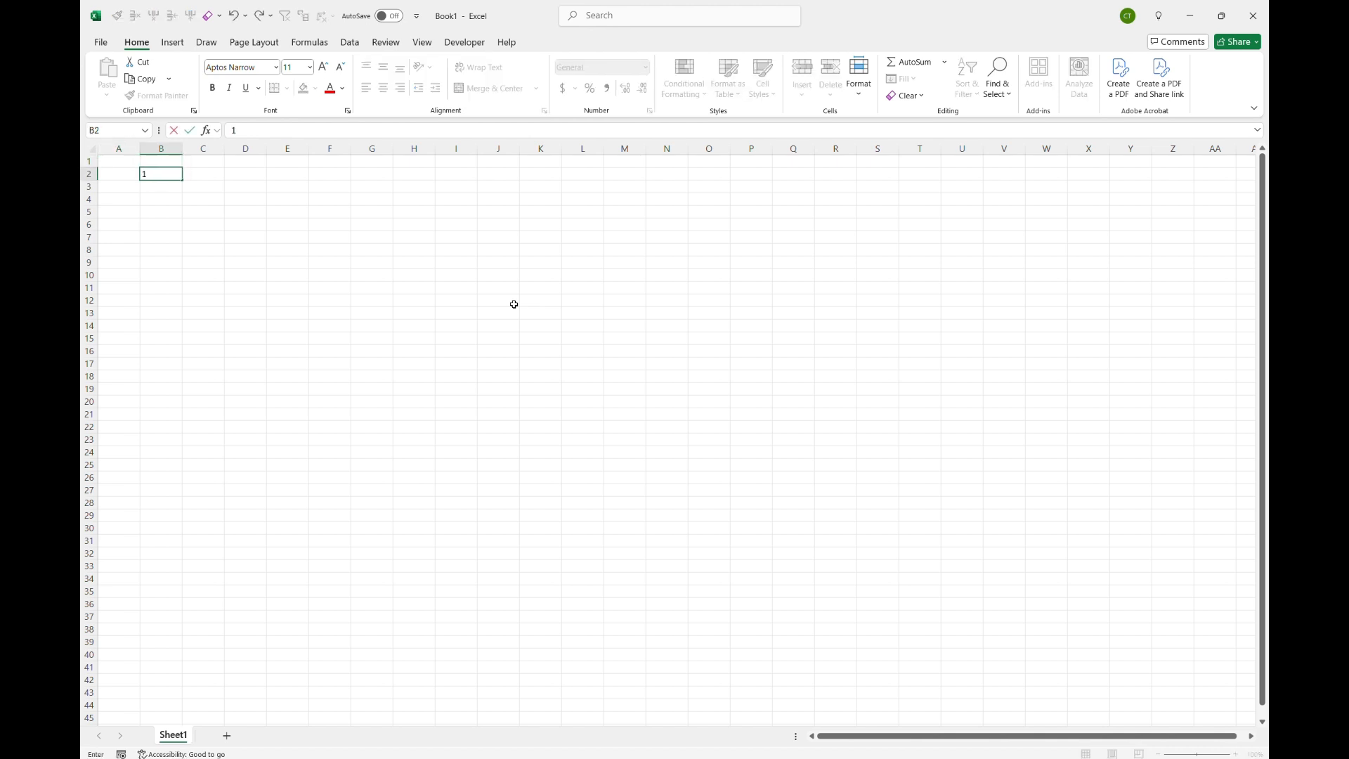
key("Right")
key("Right")
key("Right")
key("Right")
key("Right")
key("Right")
key("Right")
key("Right")
key("Right")
key("Right")
key("Right")
key("Right")
key("Right")
key("Right")
key("Right")
key("Right")
key("Right")
key("Right")
key("Right")
key("Right")
type("1")
key("Return")
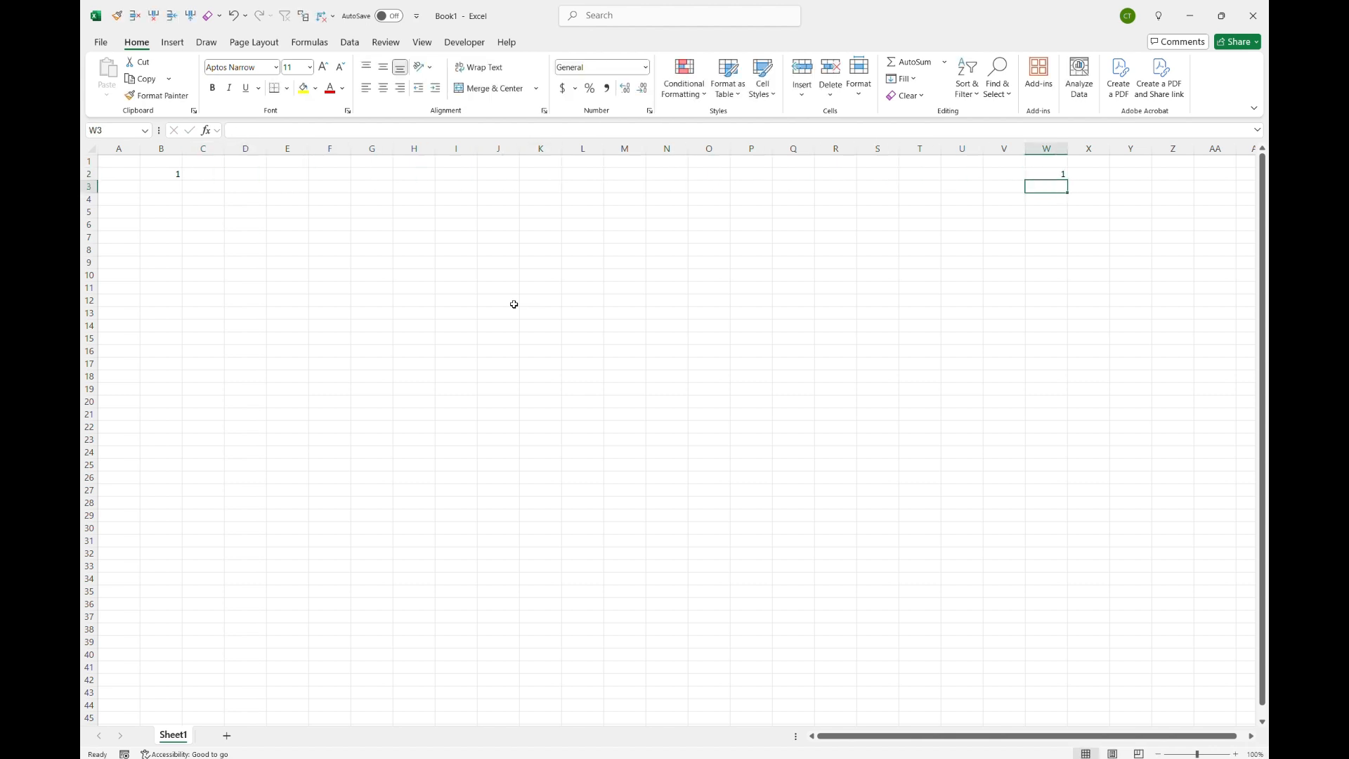
Step: Enter the value 1 in cells W41 and B41
key("Down")
key("Down")
key("Down")
key("Down")
key("Down")
key("Down")
key("Down")
key("Down")
key("Down")
key("Down")
key("Down")
key("Down")
key("Down")
key("Down")
key("Down")
key("Down")
key("Down")
key("Down")
key("Down")
key("Down")
type("1")
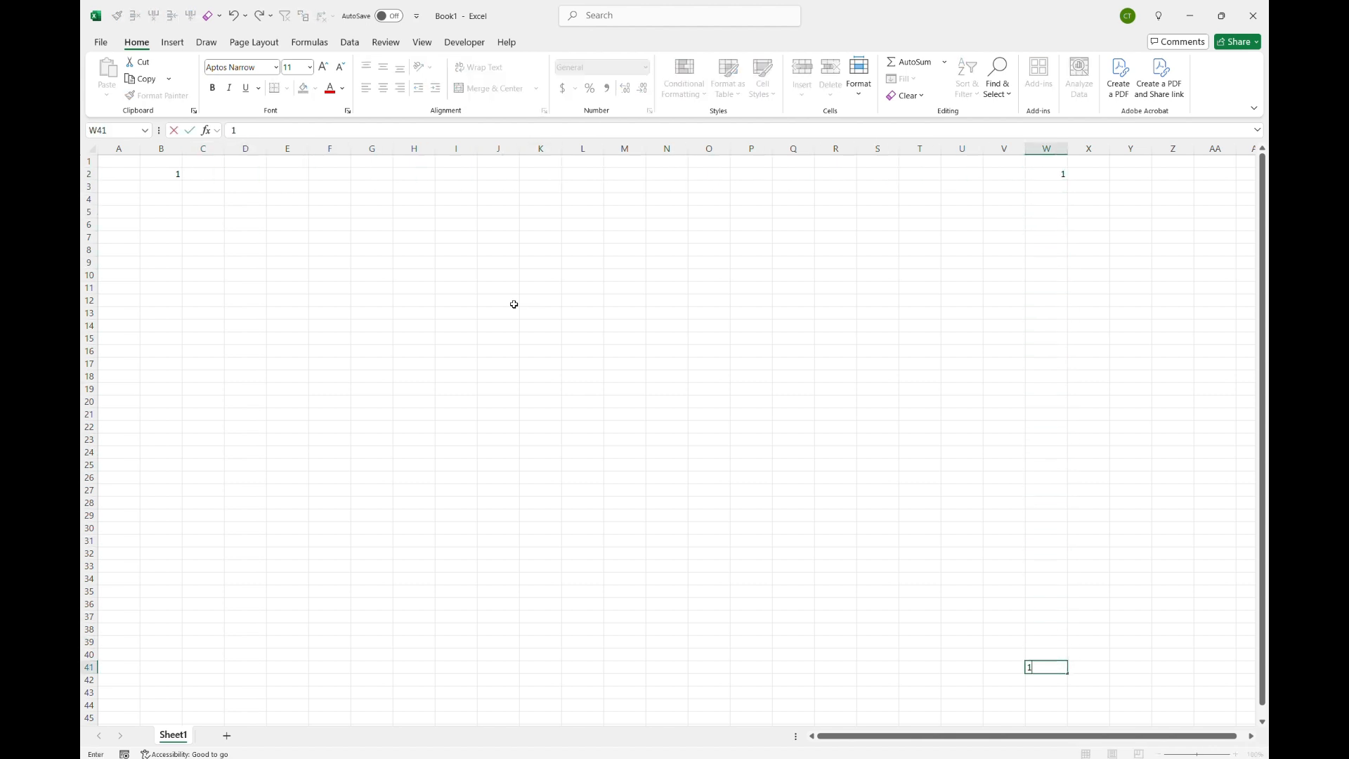
key("Left")
key("Left")
key("Left")
key("Left")
key("Left")
key("Left")
key("Left")
key("Left")
key("Left")
key("Left")
key("Left")
key("Left")
key("Left")
key("Left")
key("Left")
key("Left")
key("Left")
key("Left")
key("Left")
key("Left")
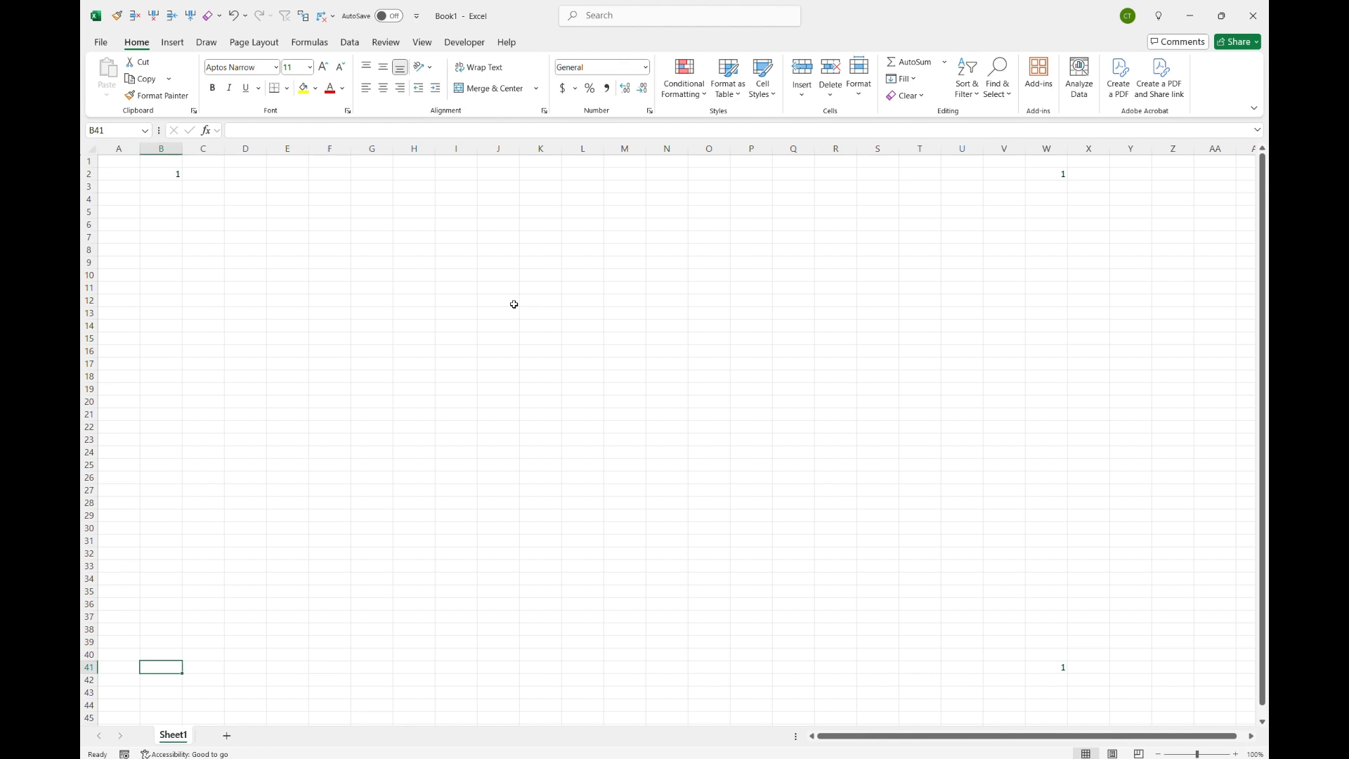
type("1")
key("Up")
Step: Select each of the four cells containing 1 in turn
left_click(159, 176)
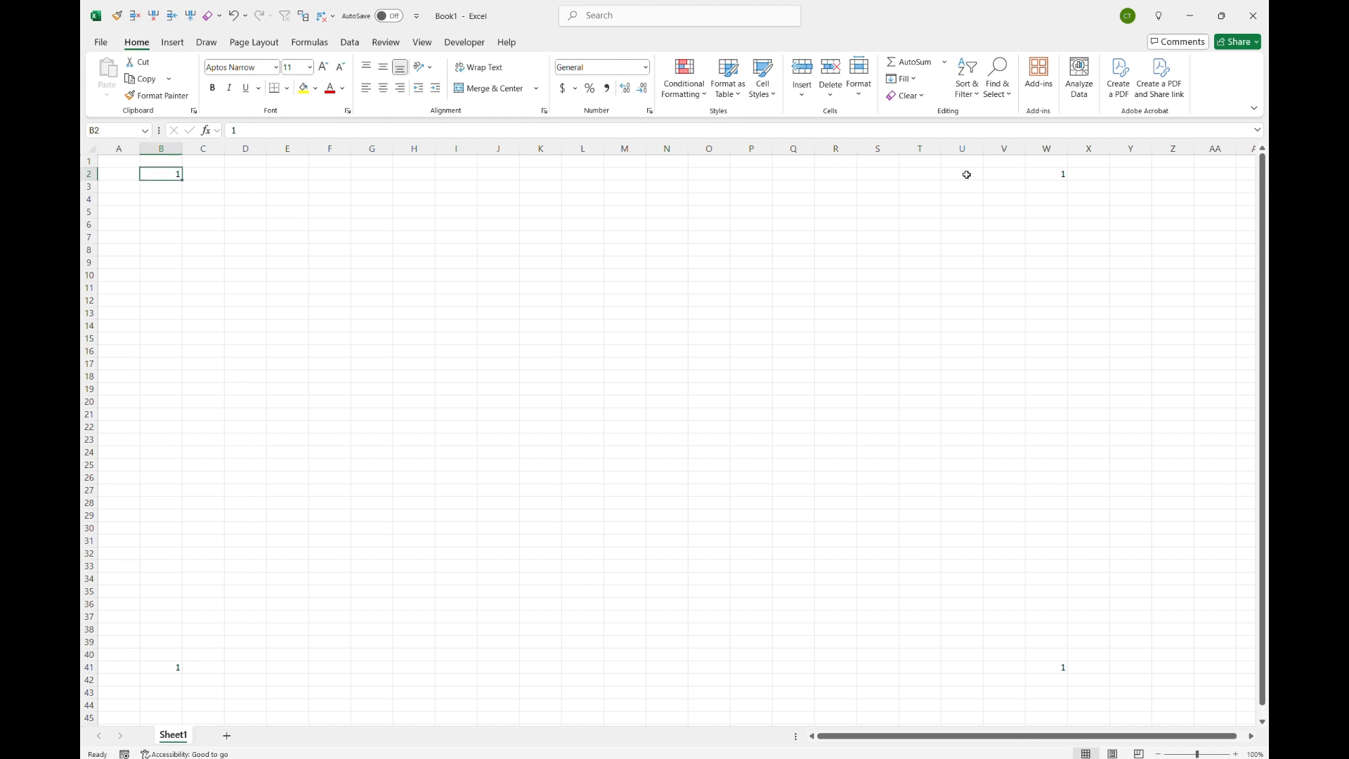
left_click(1040, 174)
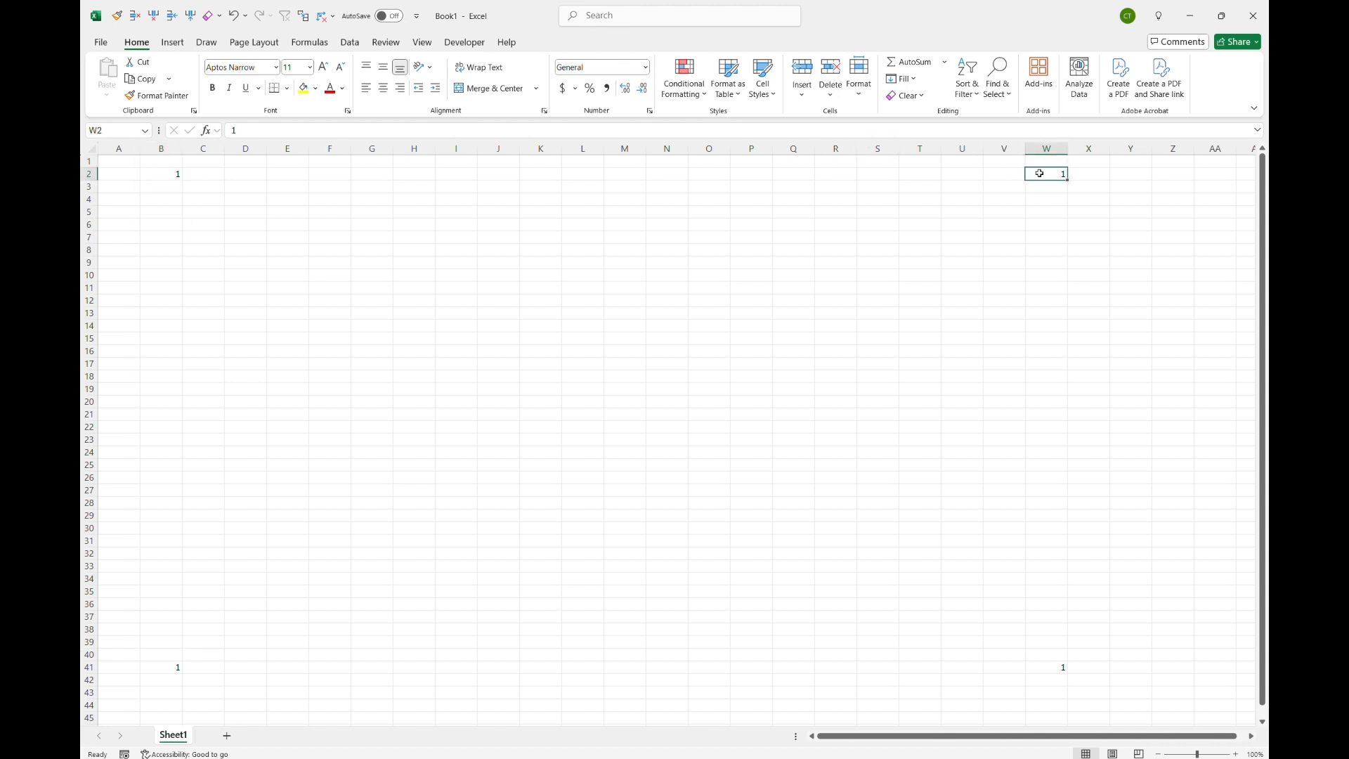
left_click(1052, 667)
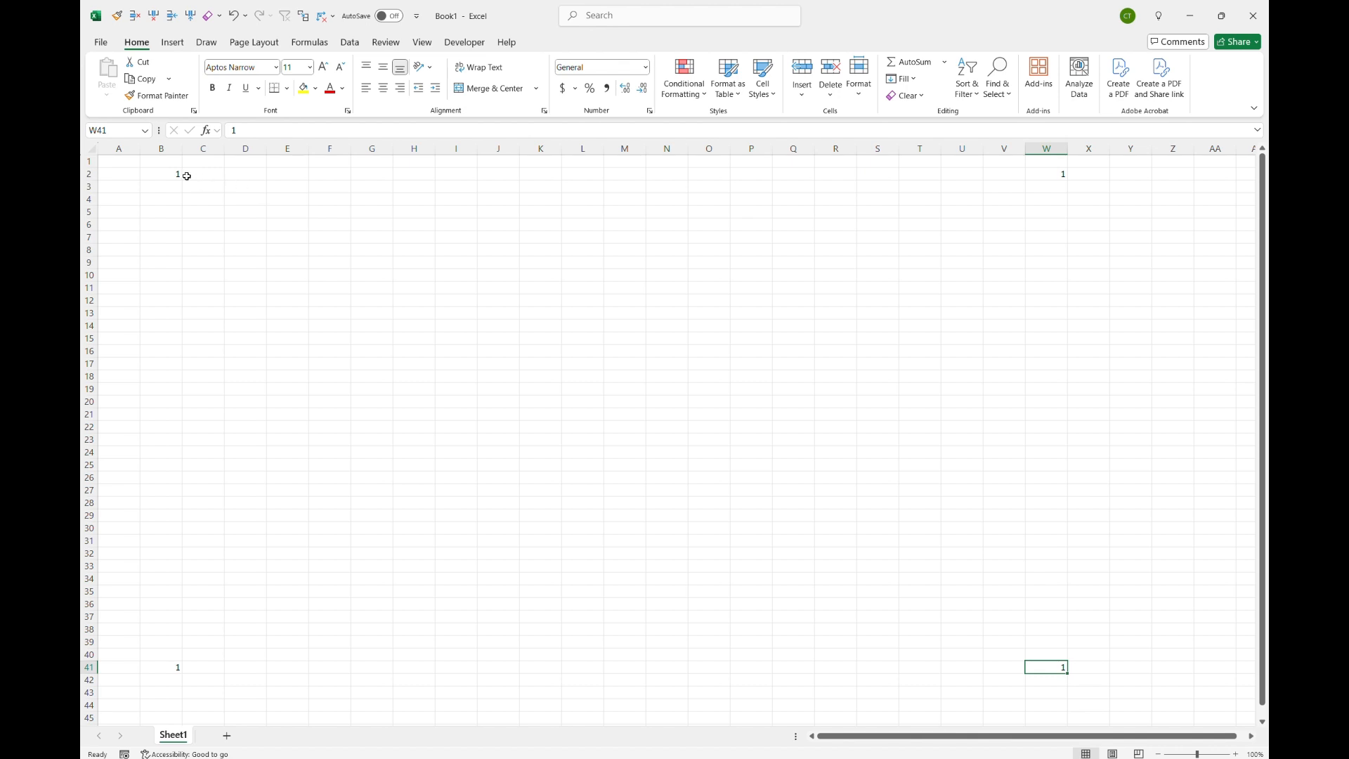
left_click(154, 173)
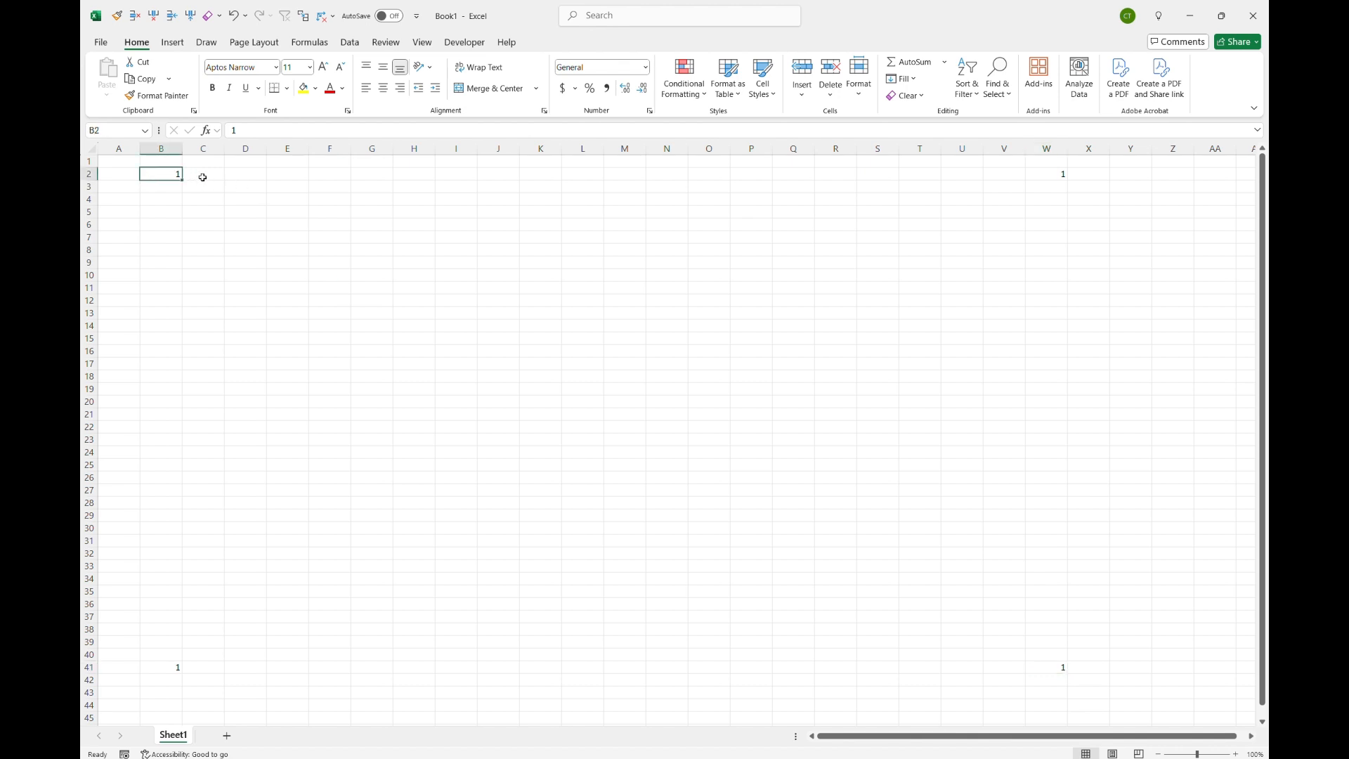
Step: Jump between the cells containing 1 by moving to the edge of the data in each direction
key("ctrl+Right")
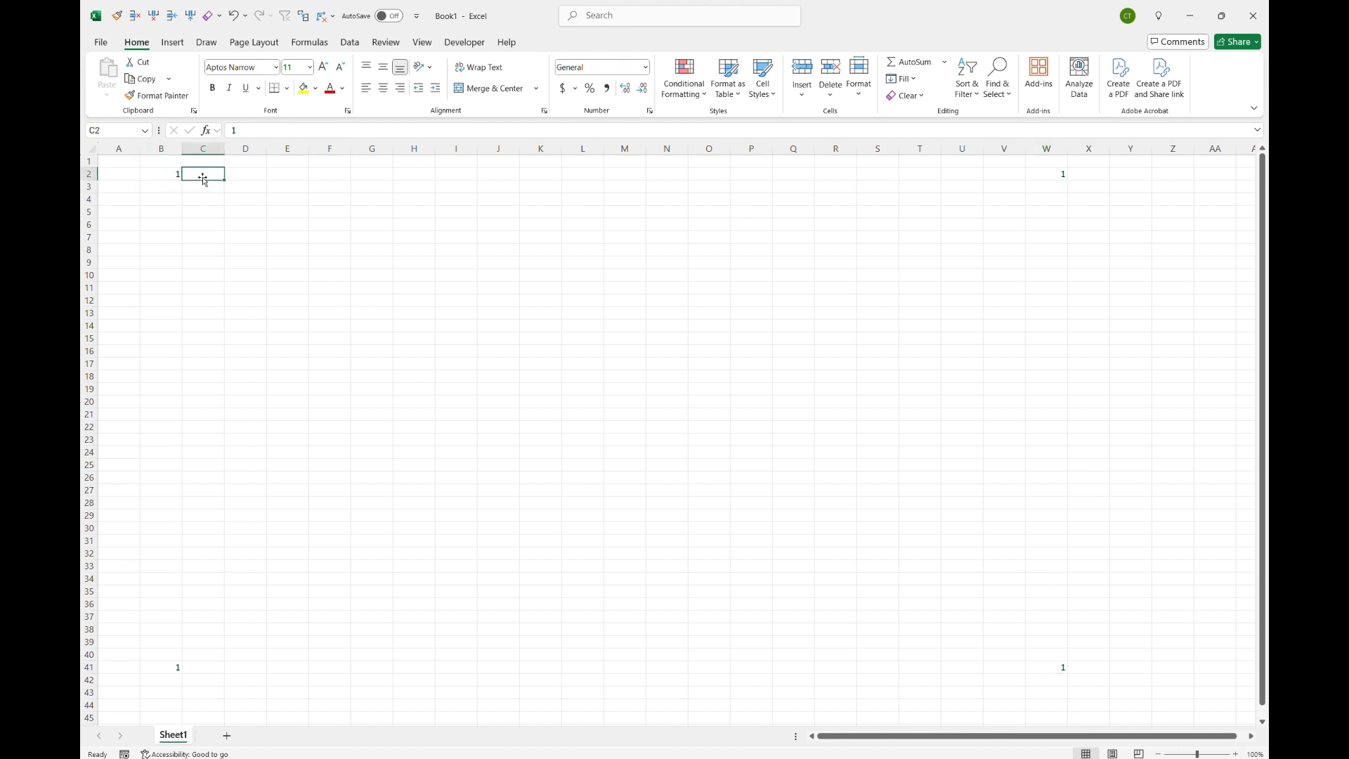
key("ctrl+Down")
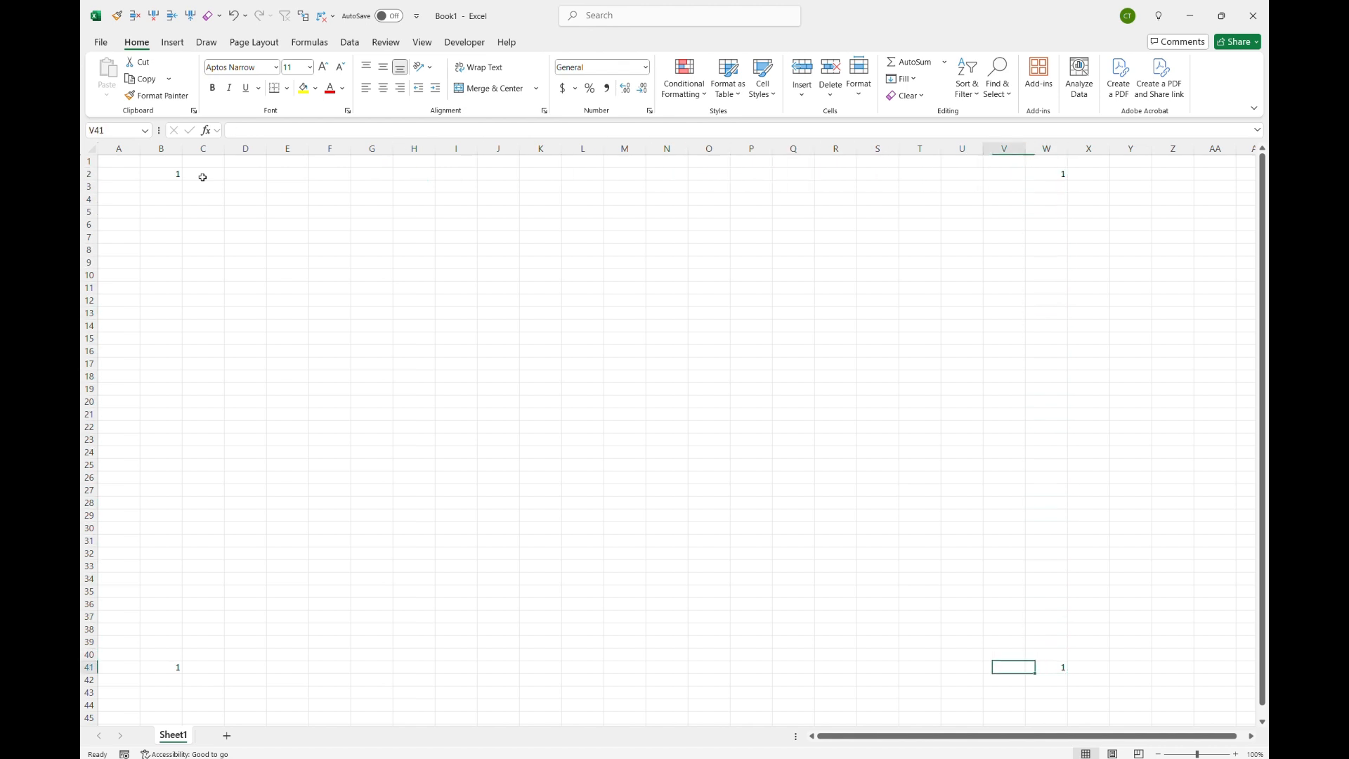
key("ctrl+Left")
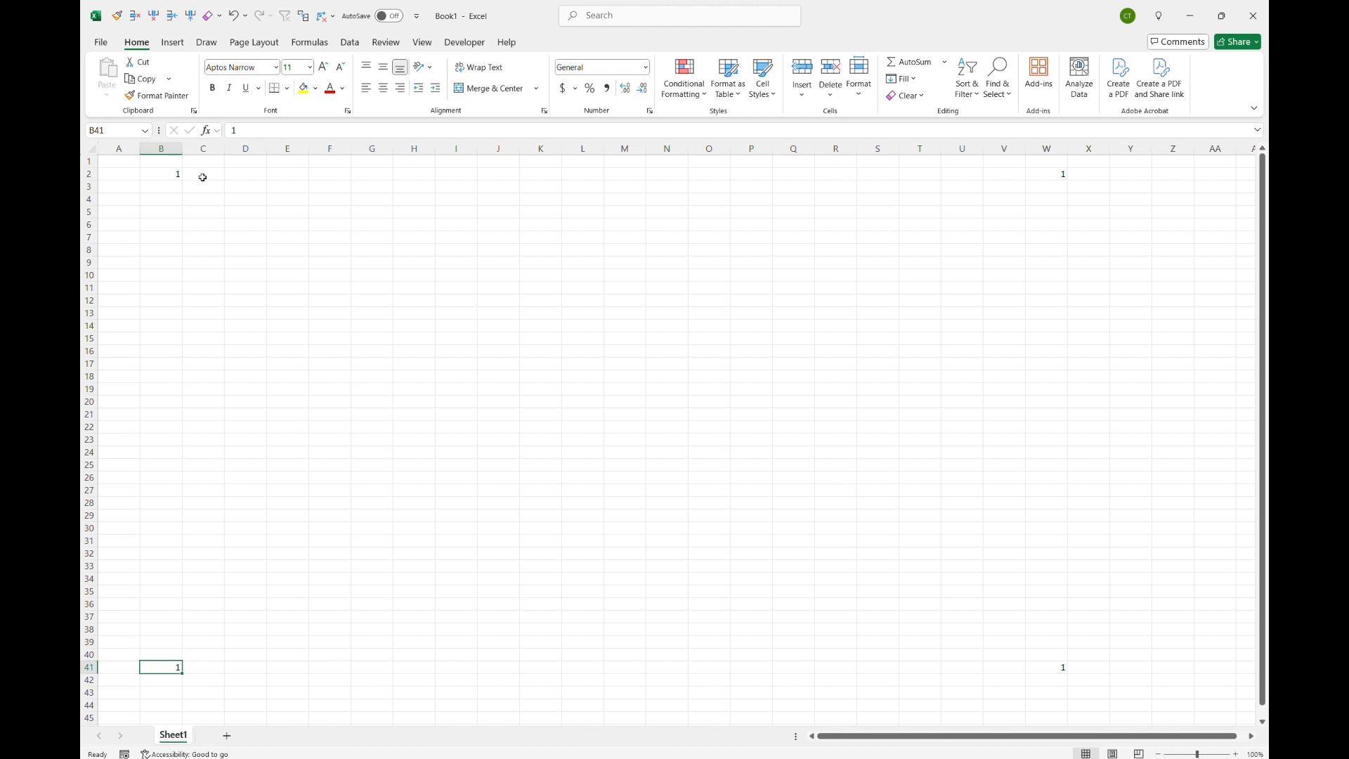
key("ctrl+Up")
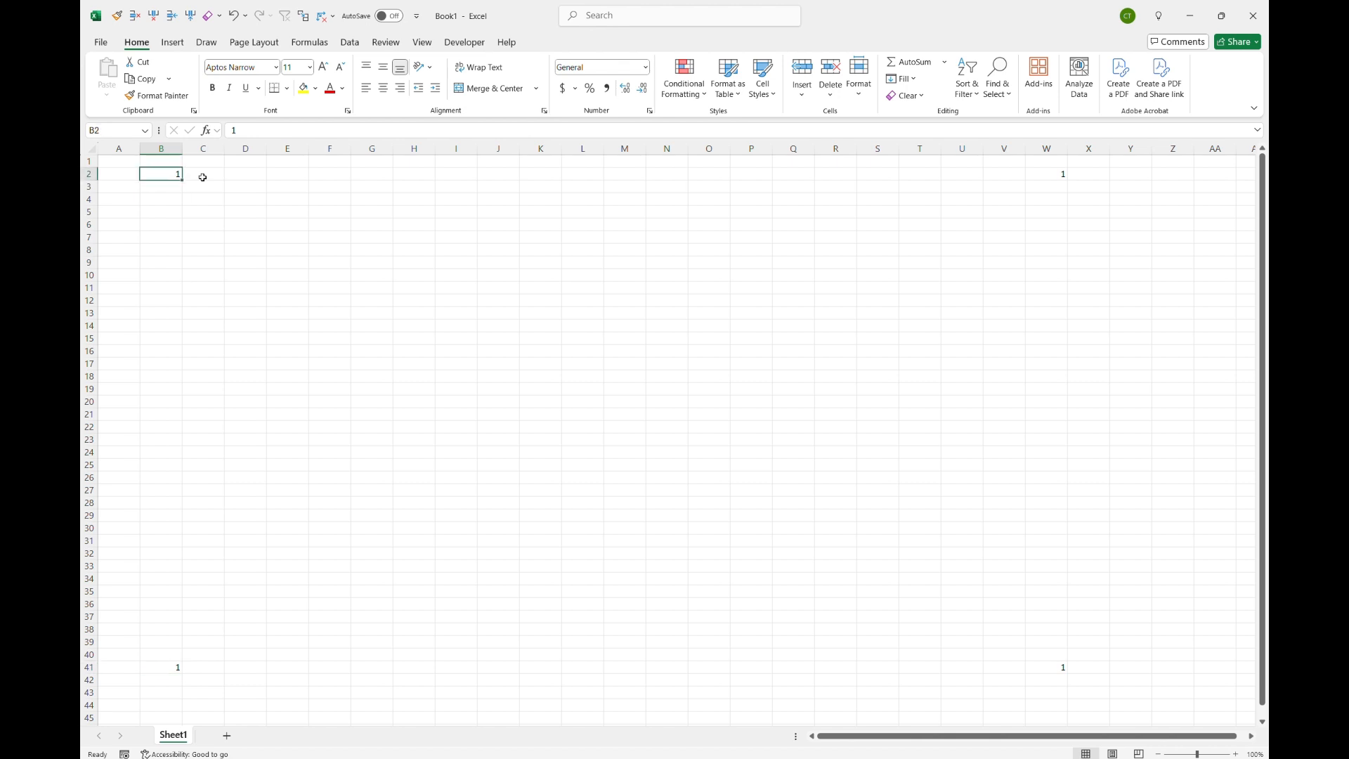
key("ctrl+Right")
key("ctrl+Down")
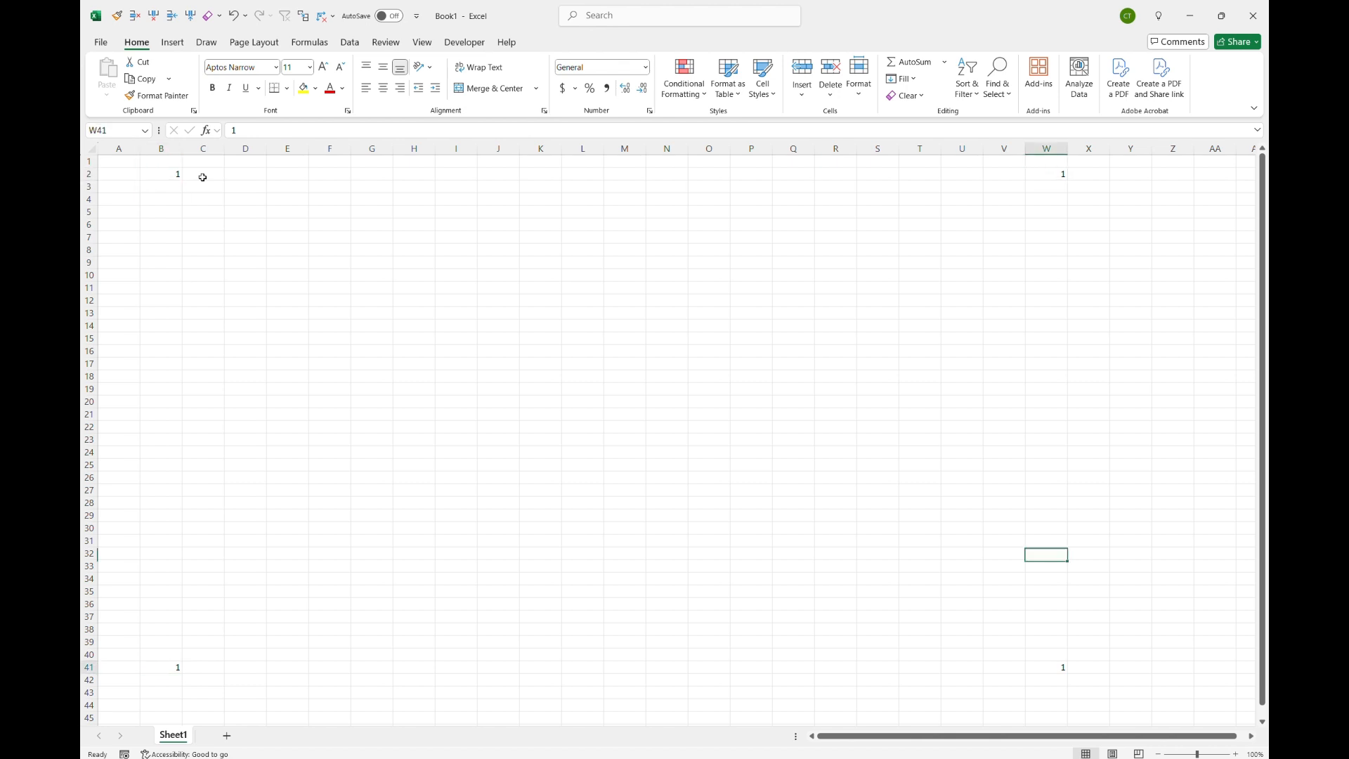
key("ctrl+Left")
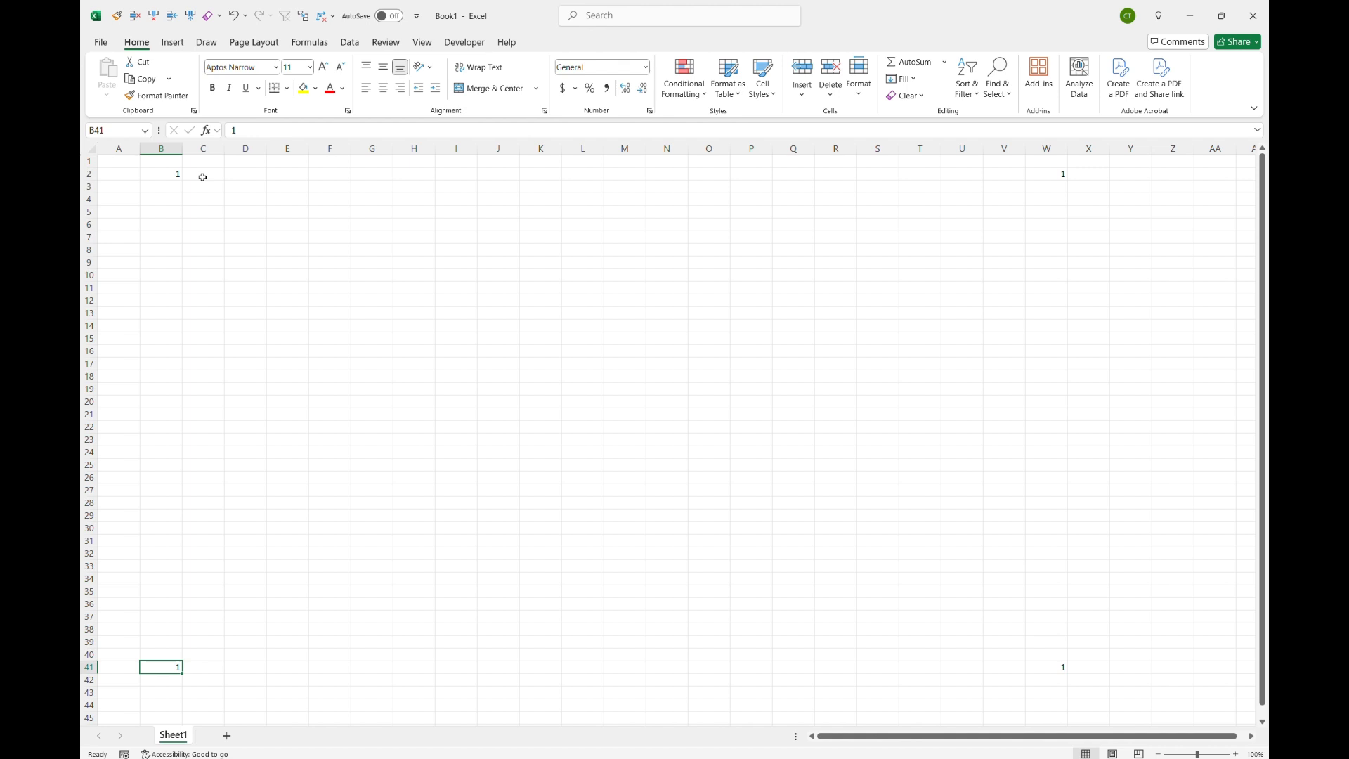
key("ctrl+Up")
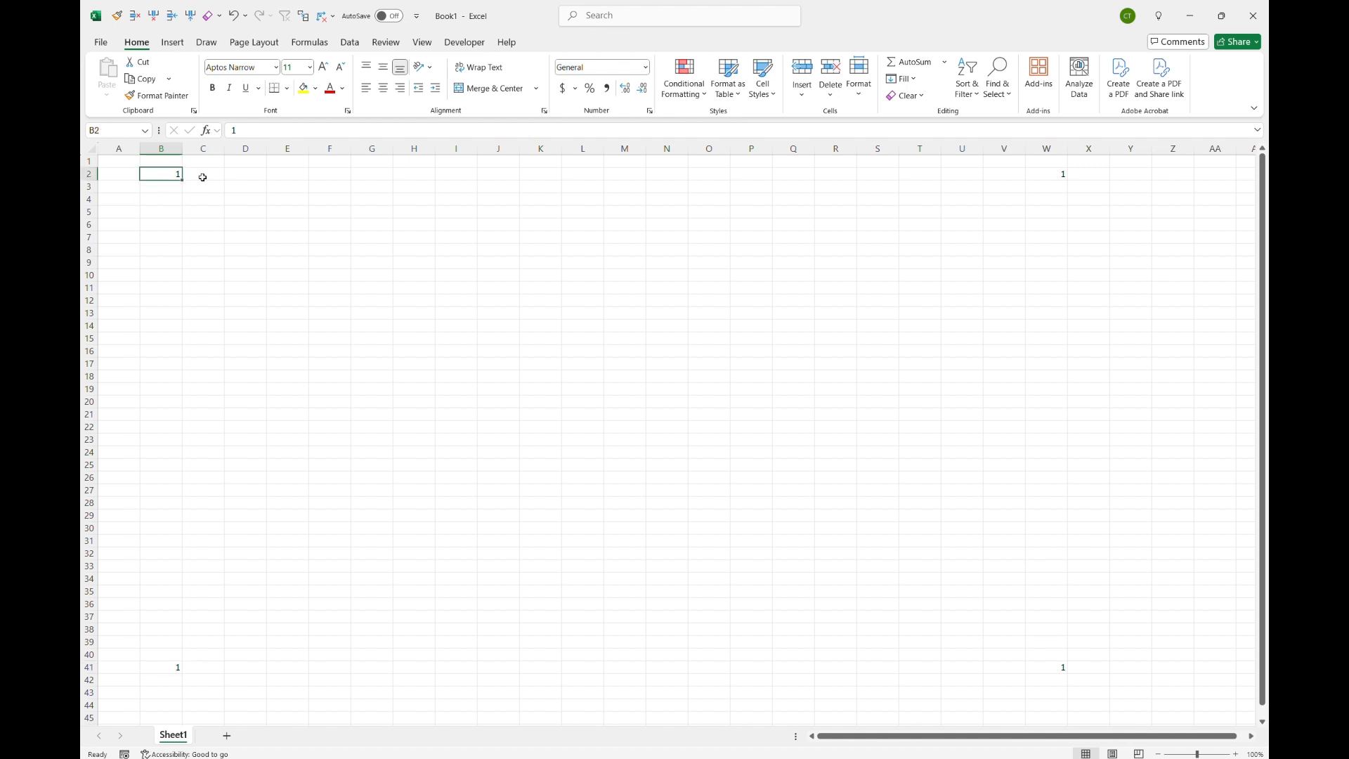
key("ctrl+Down")
key("ctrl+Up")
key("ctrl+Down")
key("ctrl+Up")
Step: Step along row 2 from A2 one cell at a time towards W2
key("Left")
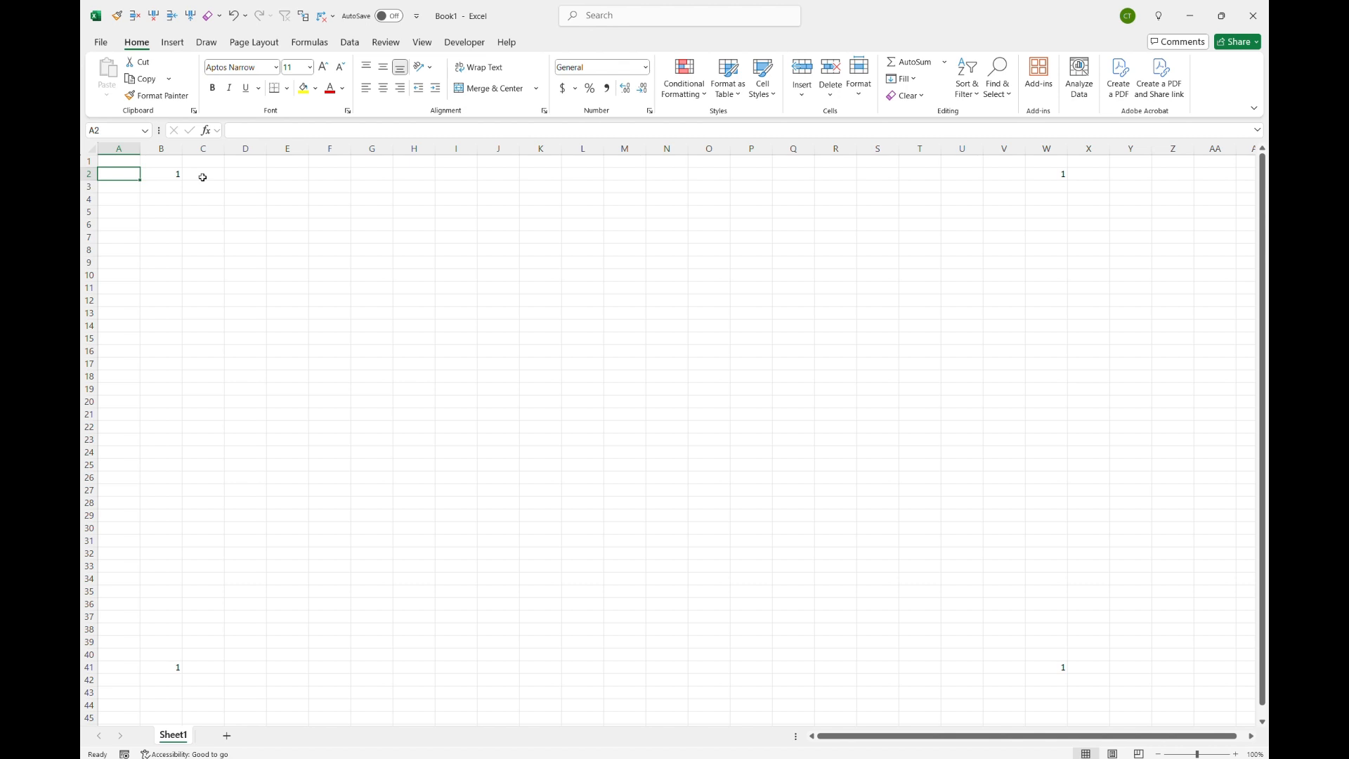
key("Right")
key("Right")
key("Right")
key("Right")
key("Right")
key("Right")
key("Right")
key("Right")
key("Right")
key("Right")
key("Right")
key("Right")
key("Right")
key("Right")
key("Right")
key("Right")
key("Right")
key("Right")
key("Left")
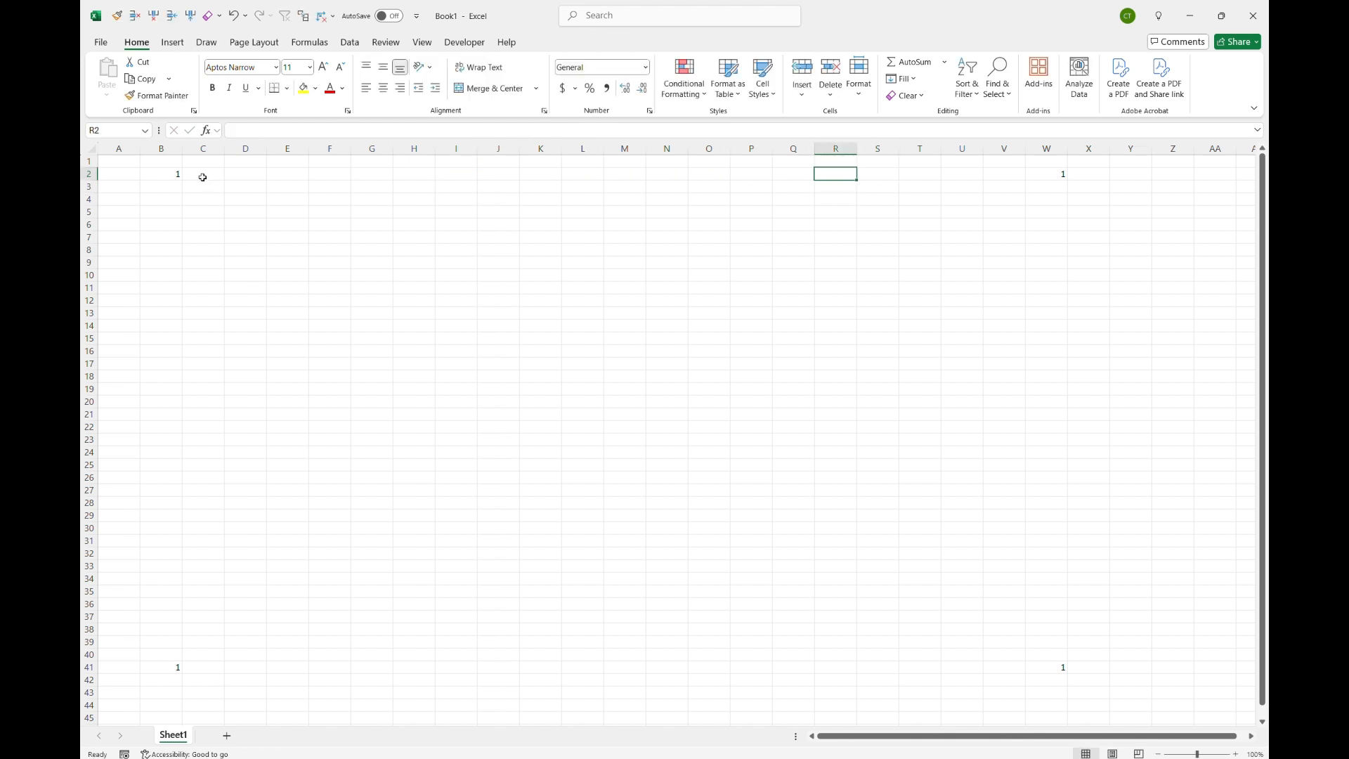
key("Right")
key("Right")
key("Right")
key("Right")
key("Right")
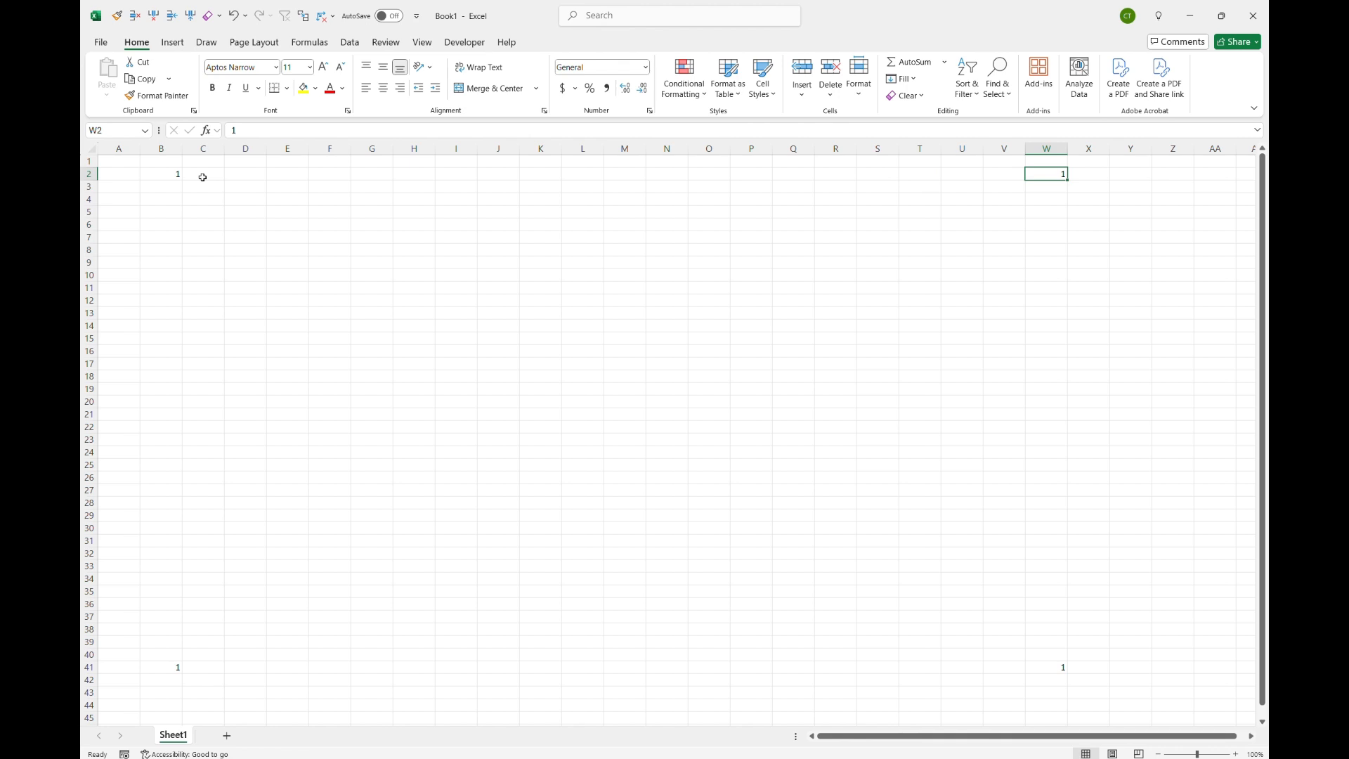
Step: Jump from W2 to B2 and A2 along row 2, then back to W2
key("ctrl+Left")
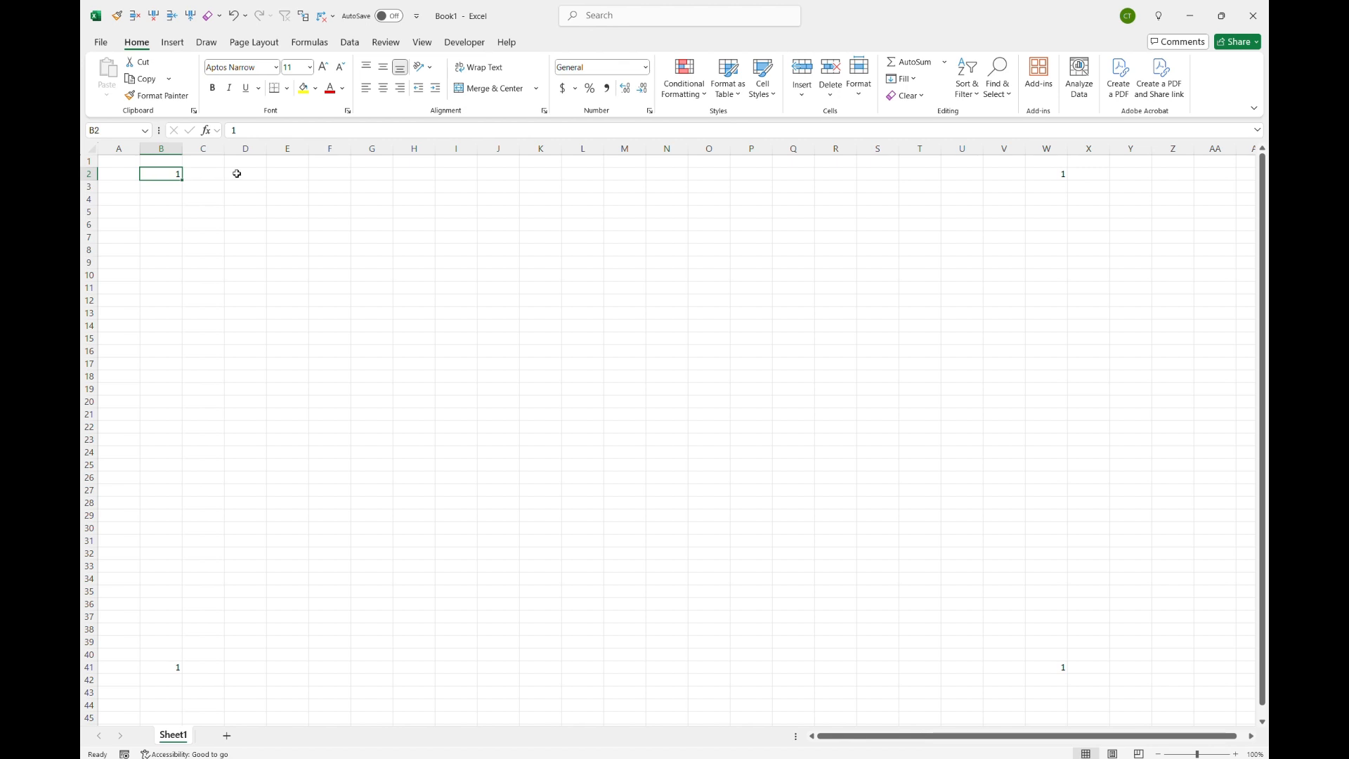
key("ctrl+Left")
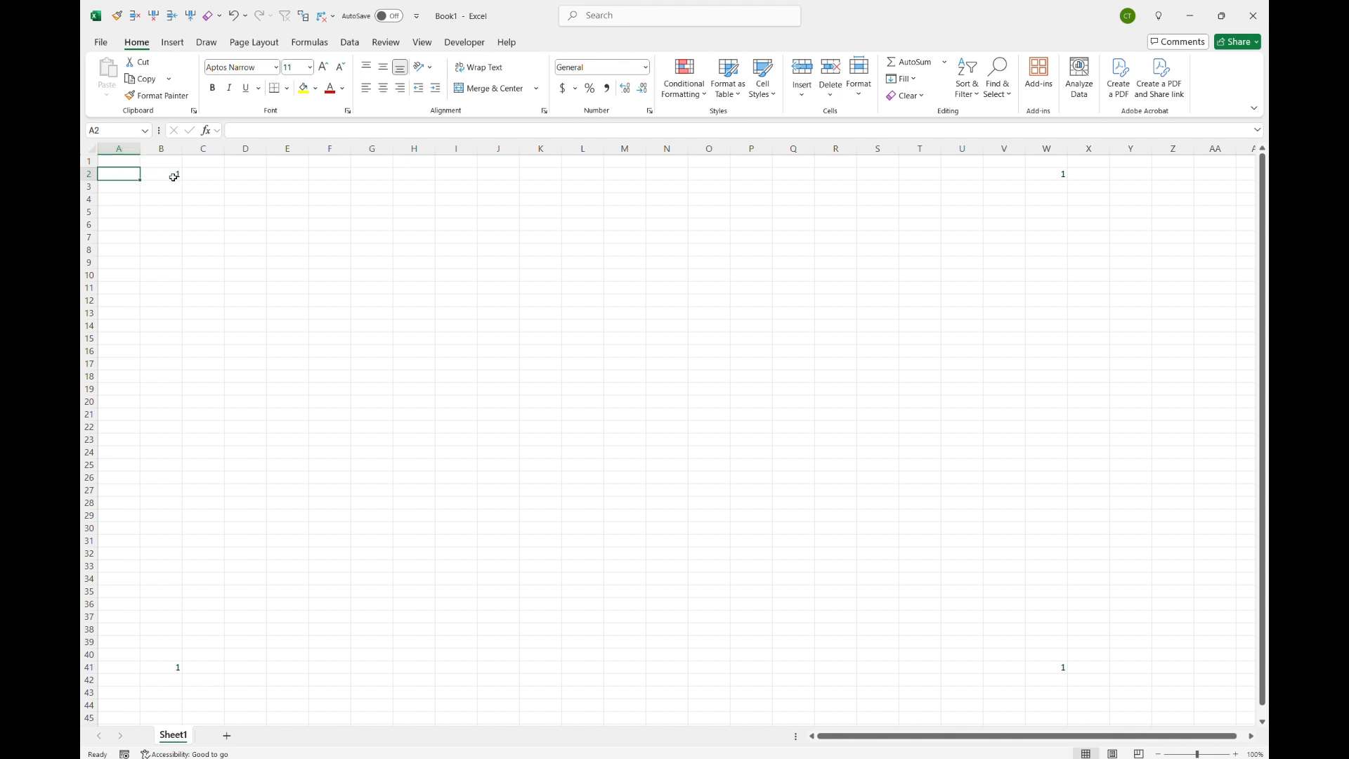
key("Right")
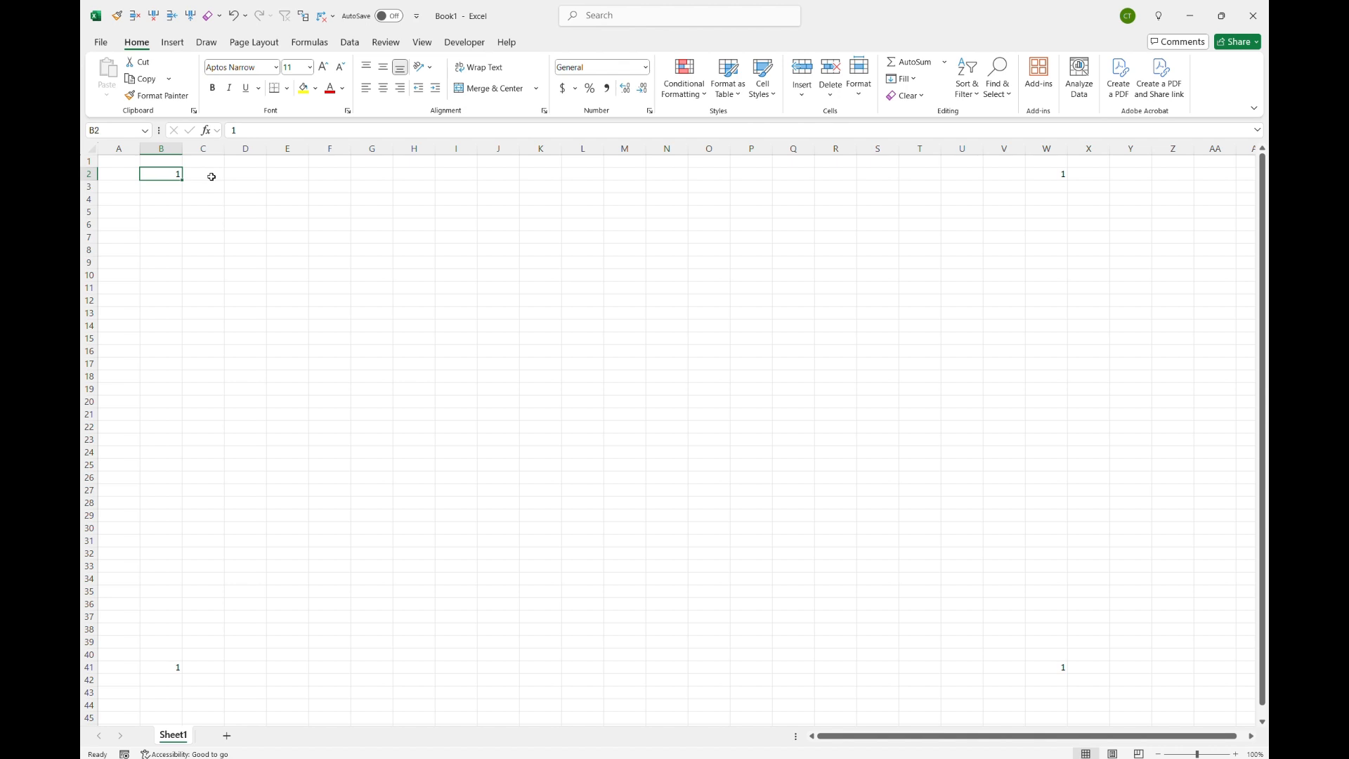
key("ctrl+Right")
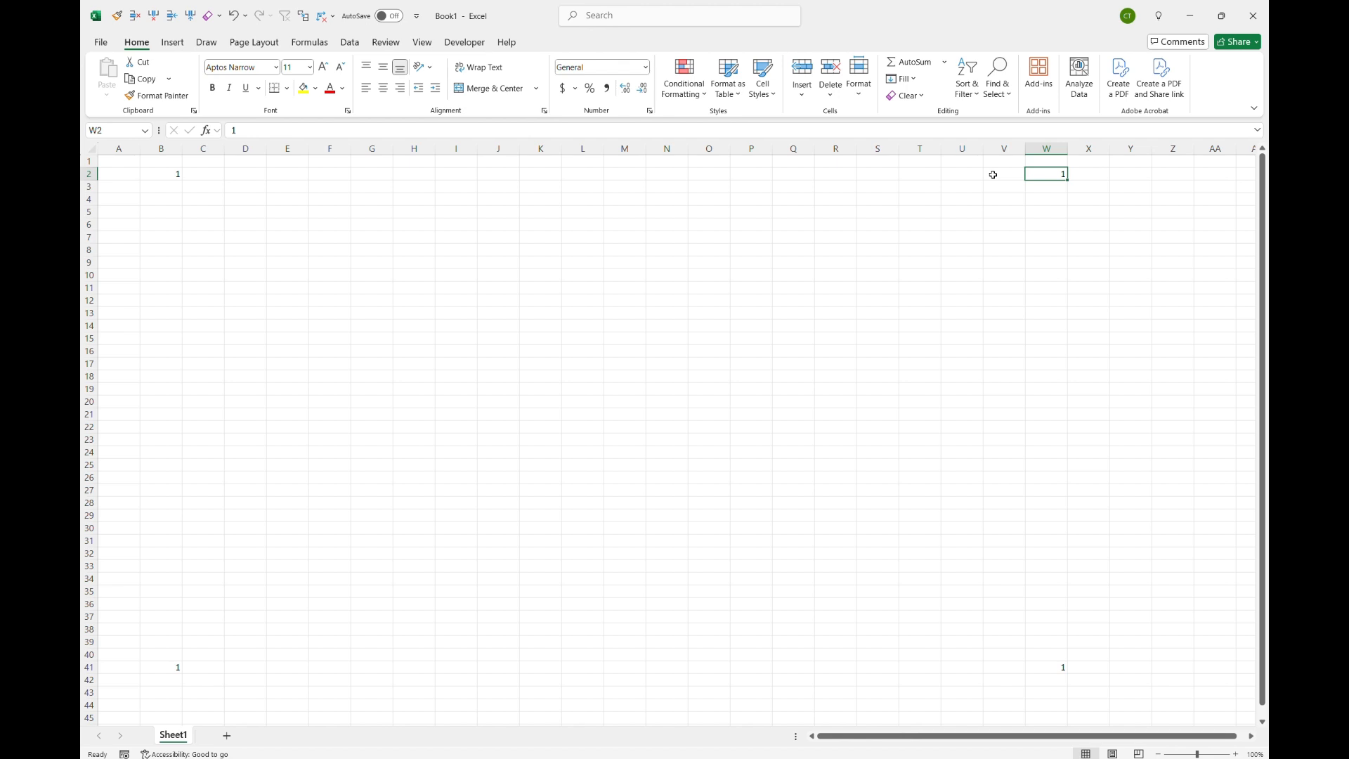
Step: Jump from W2 to the last column of row 2, then step back left one cell at a time
key("ctrl+Right")
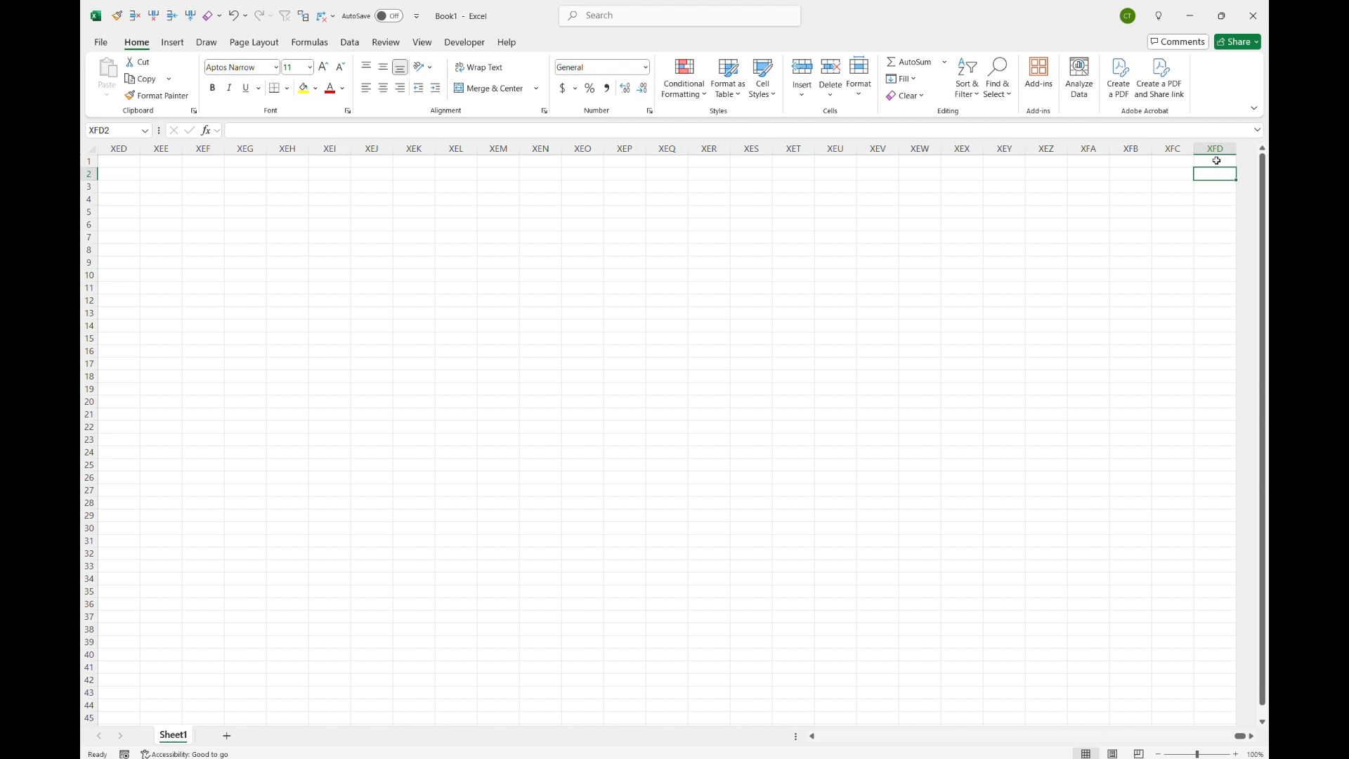
key("Left")
key("Left")
key("Left")
key("Left")
key("Left")
key("Left")
key("Left")
key("Left")
key("Left")
key("Left")
key("Left")
key("Left")
key("Left")
key("Left")
key("Left")
key("Left")
key("Left")
key("Left")
key("Left")
key("Left")
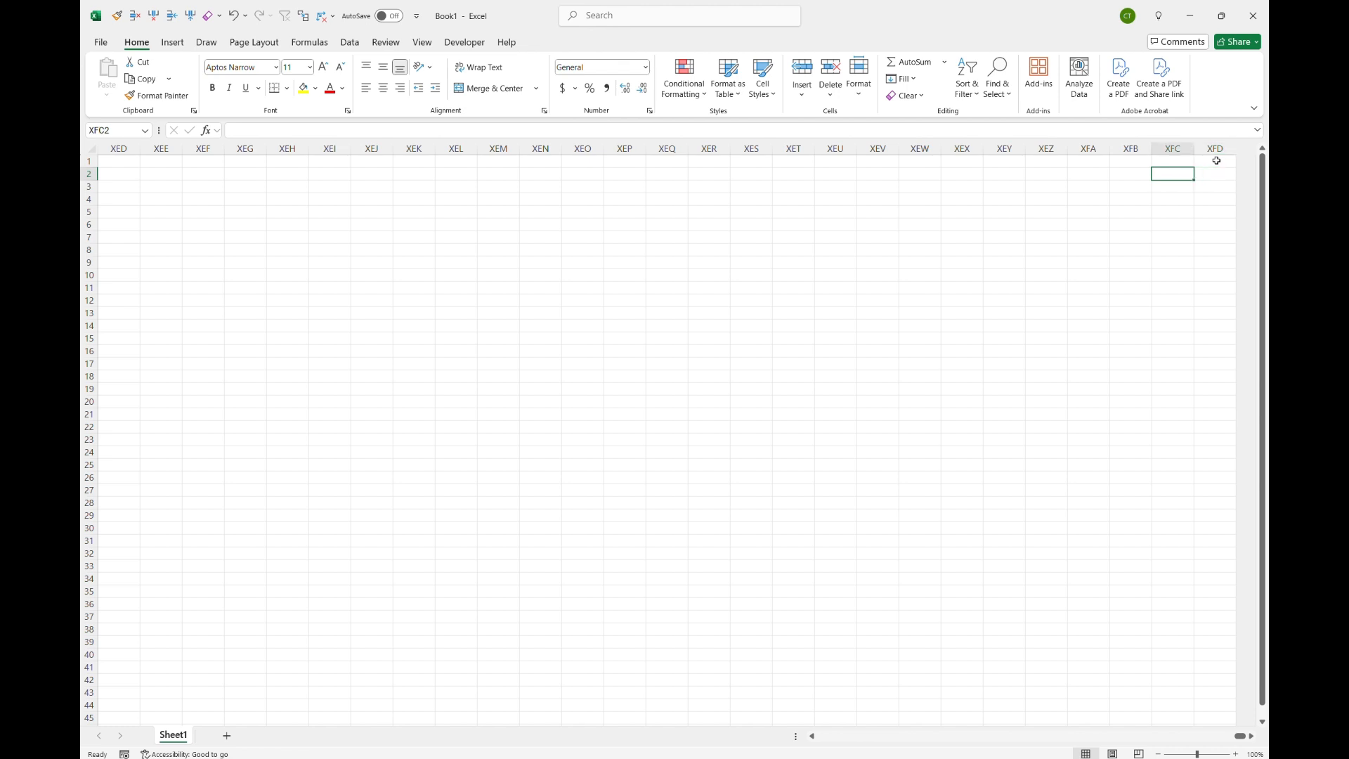
key("Left")
key("Left")
key("Left")
key("Left")
key("Left")
key("Left")
key("Left")
key("Left")
key("Left")
key("Left")
key("Left")
key("Left")
key("Left")
key("Left")
key("Left")
key("Left")
key("Left")
key("Left")
key("Left")
key("Left")
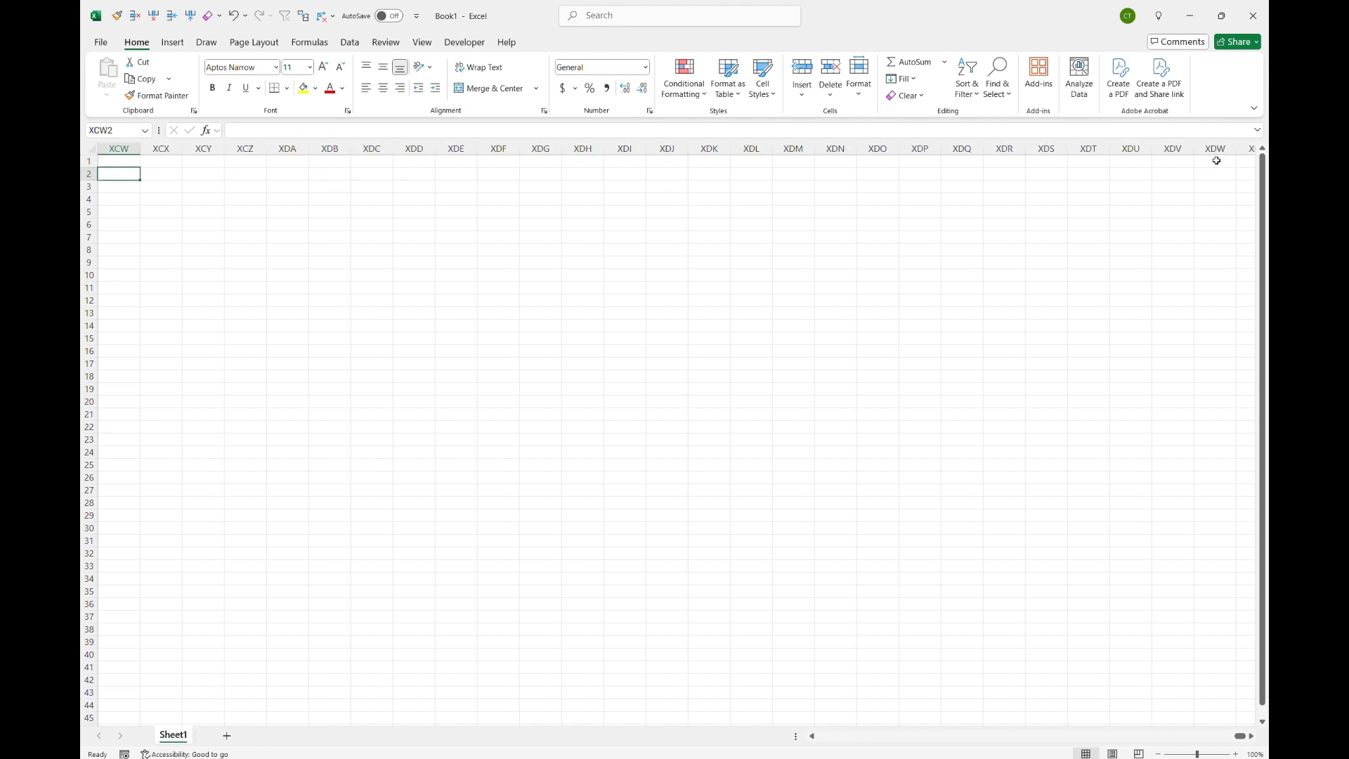
key("Left")
key("Left")
key("Left")
key("Left")
key("Left")
key("Left")
key("Left")
key("Left")
key("Left")
key("Left")
key("Left")
key("Left")
key("Left")
key("Left")
key("Left")
key("Left")
key("Left")
key("Left")
key("Left")
key("Left")
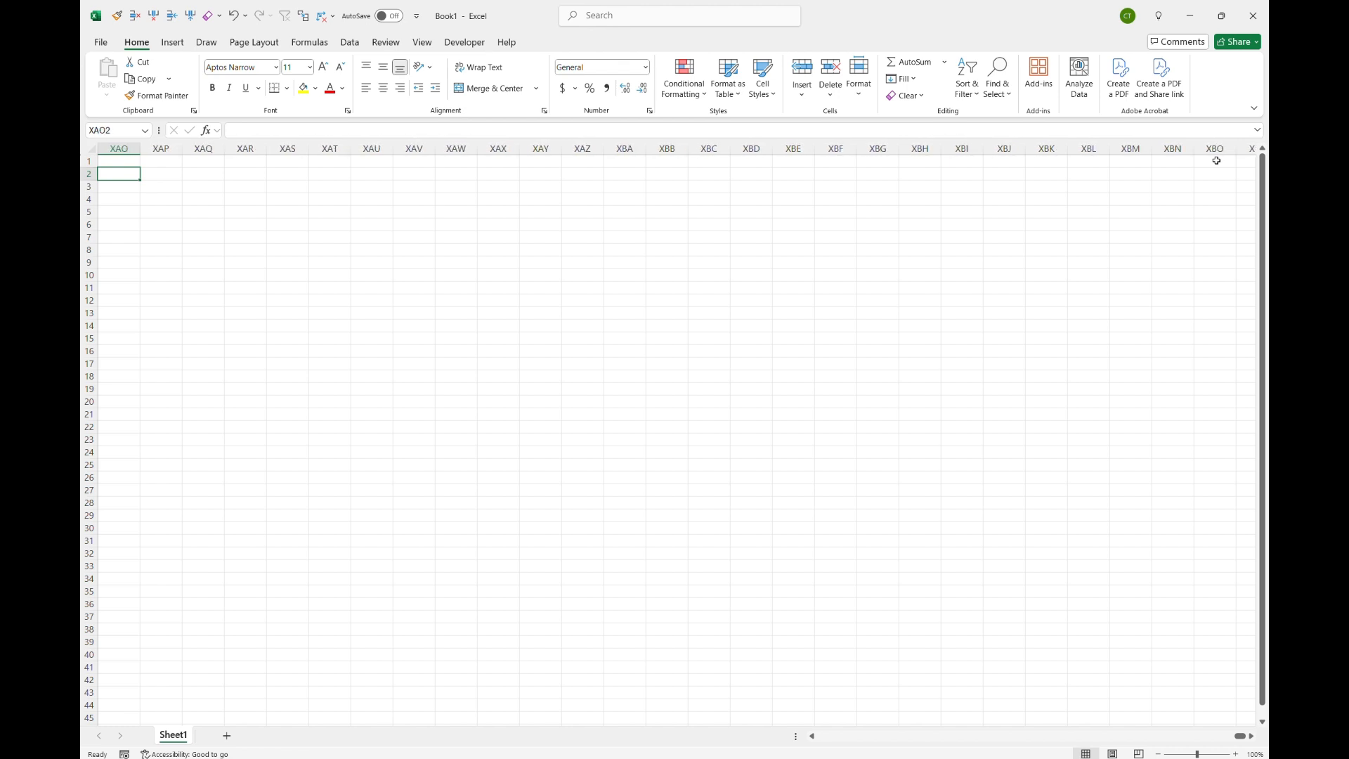
key("Left")
key("Left")
key("Left")
key("Left")
key("Left")
key("Left")
key("Left")
key("Left")
key("Left")
key("Left")
key("Left")
key("Left")
key("Left")
key("Left")
key("Left")
key("Left")
key("Left")
key("Left")
key("Left")
key("Left")
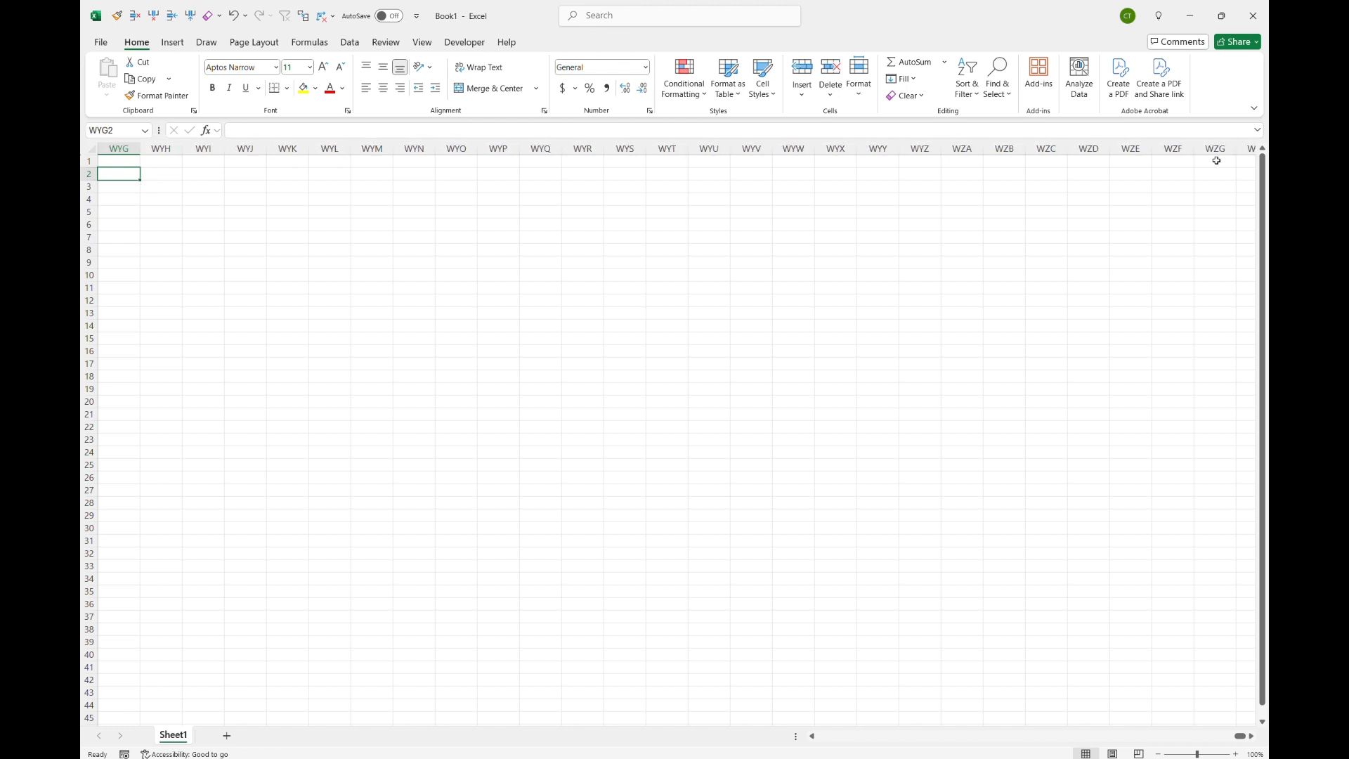
key("Left")
key("Left")
key("Left")
key("Left")
key("Left")
key("Left")
key("Left")
key("Left")
key("Left")
key("Left")
key("Left")
key("Left")
key("Left")
key("Left")
key("Left")
key("Left")
key("Left")
key("Left")
key("Left")
key("Left")
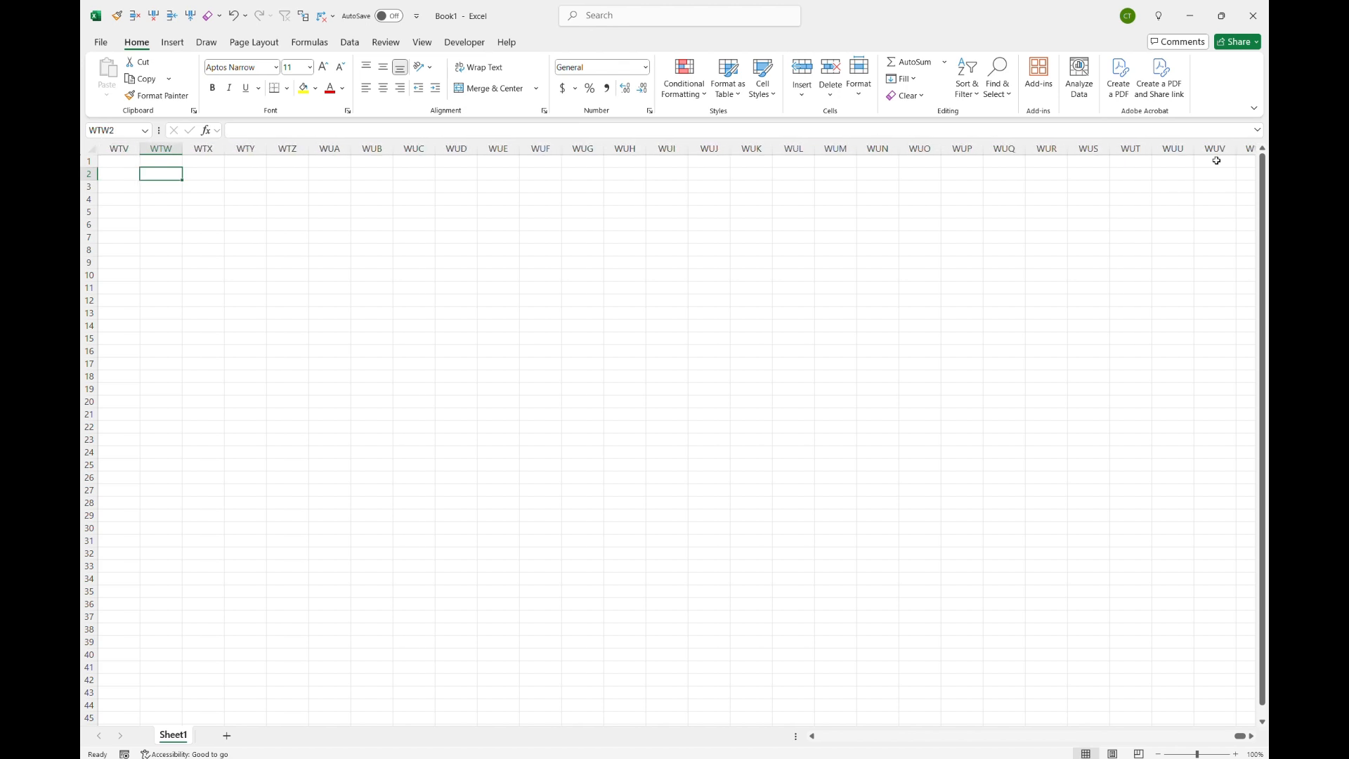
Step: Jump left along row 2 back to W2, B2 and A2, then return to B2
key("ctrl+Left")
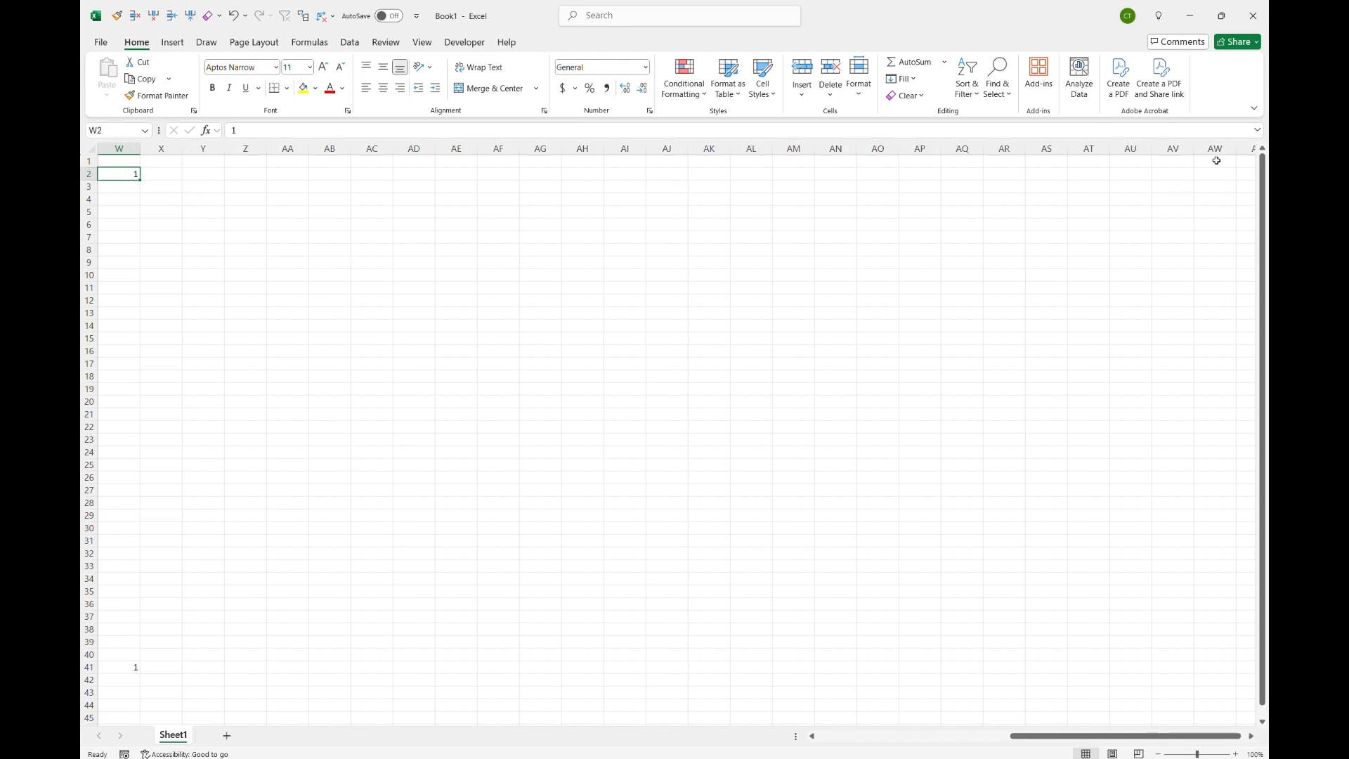
key("ctrl+Left")
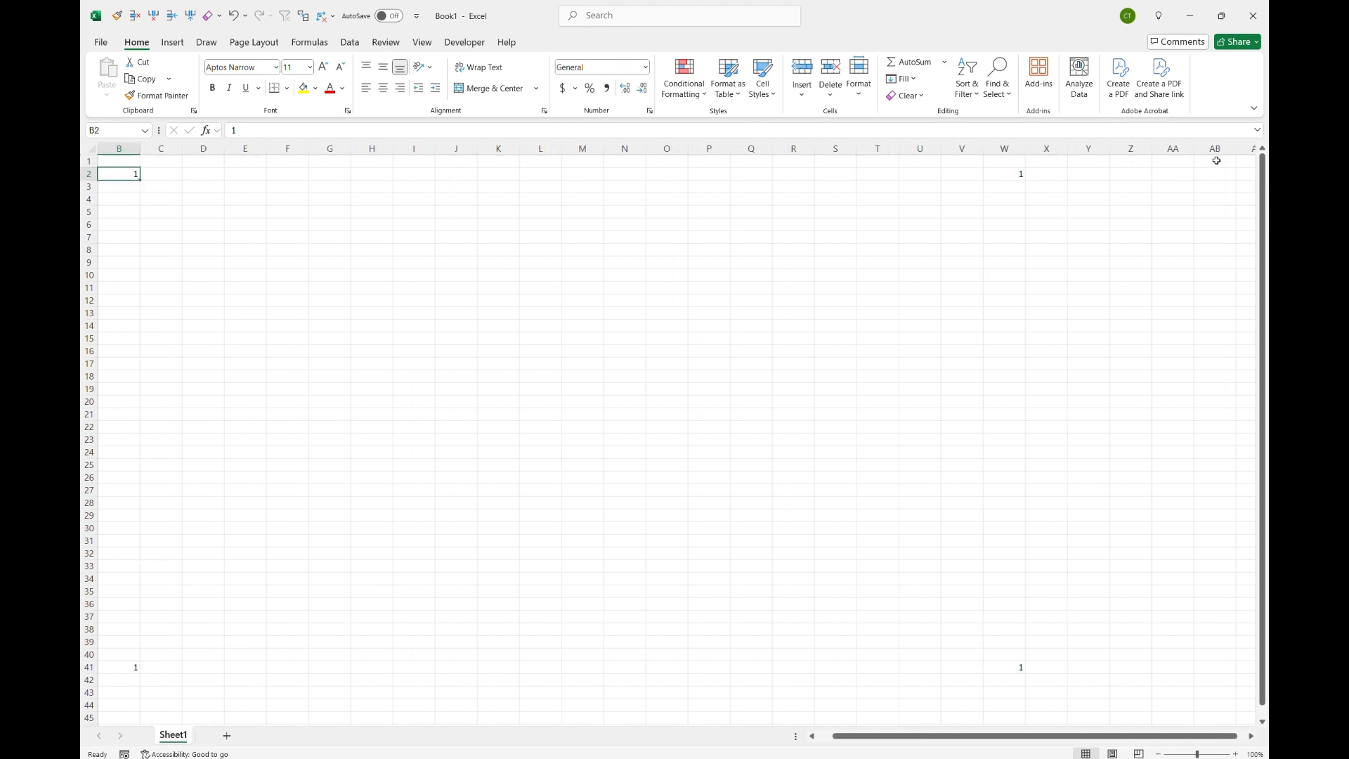
key("ctrl+Left")
key("ctrl+Right")
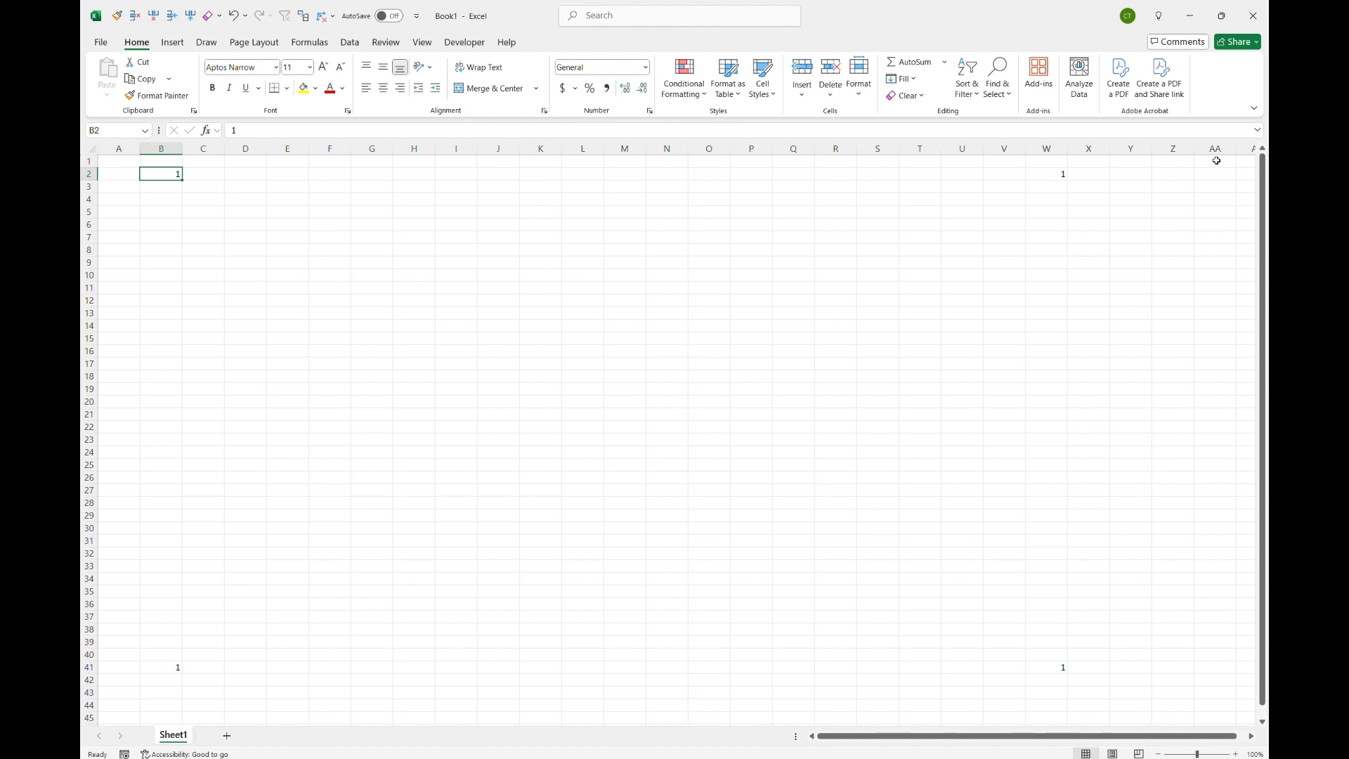
Step: Jump from B2 down to B41 and the sheet's last row, across to column XFD, then home to A1
key("ctrl+Down")
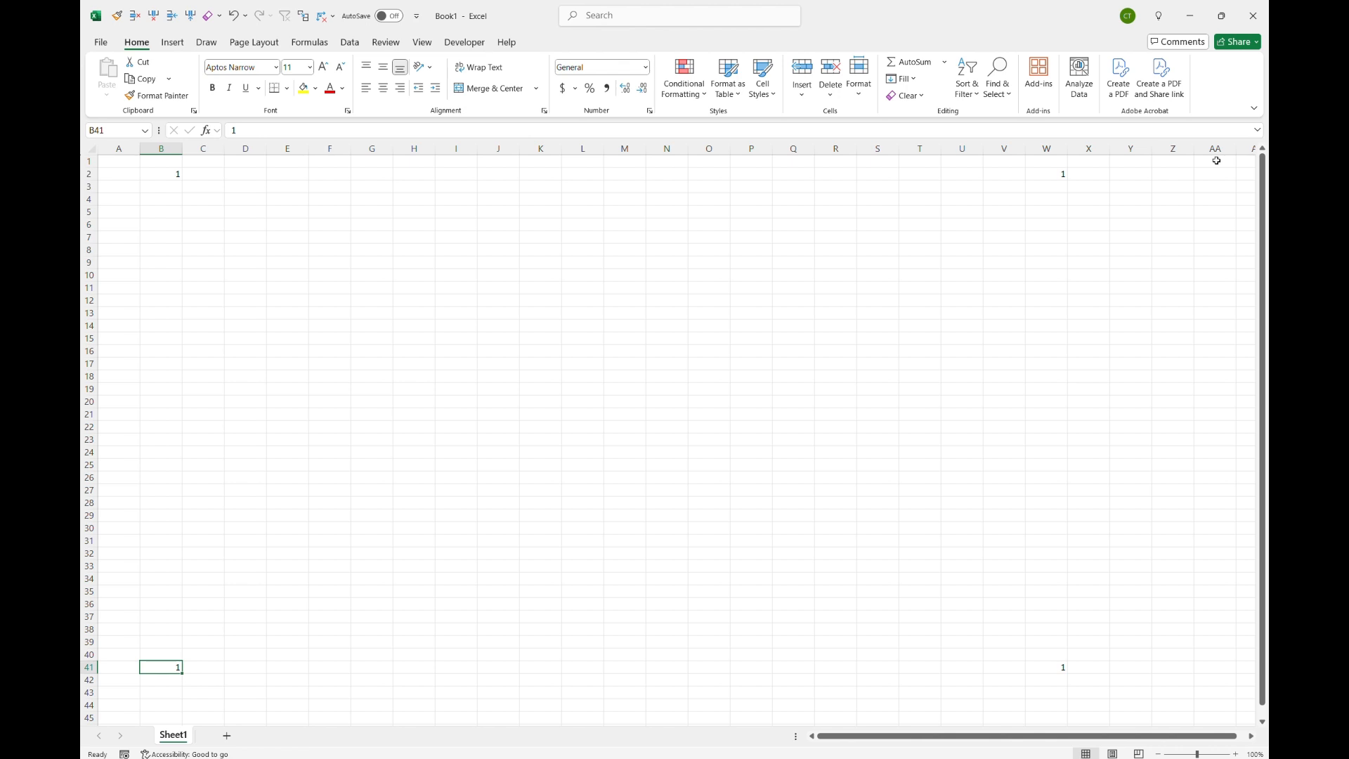
key("ctrl+Down")
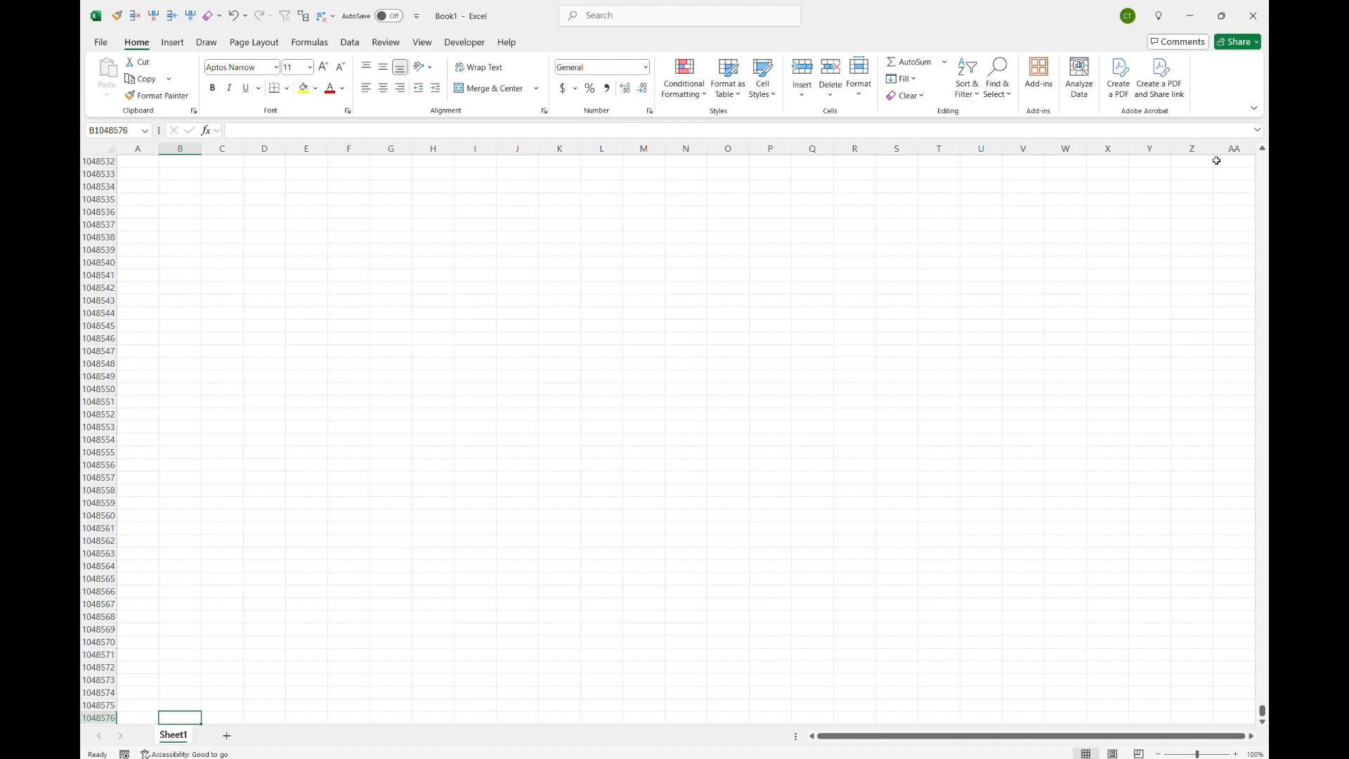
key("ctrl+Right")
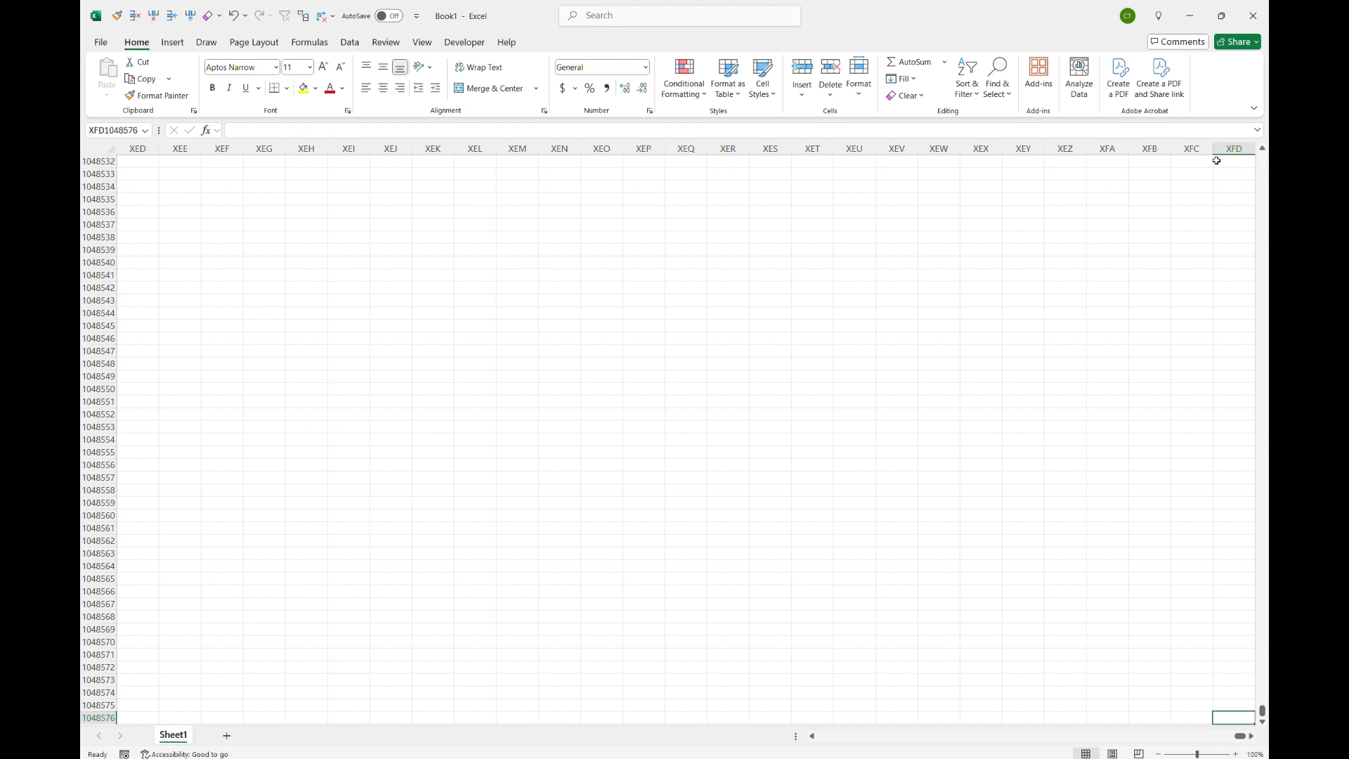
key("ctrl+Home")
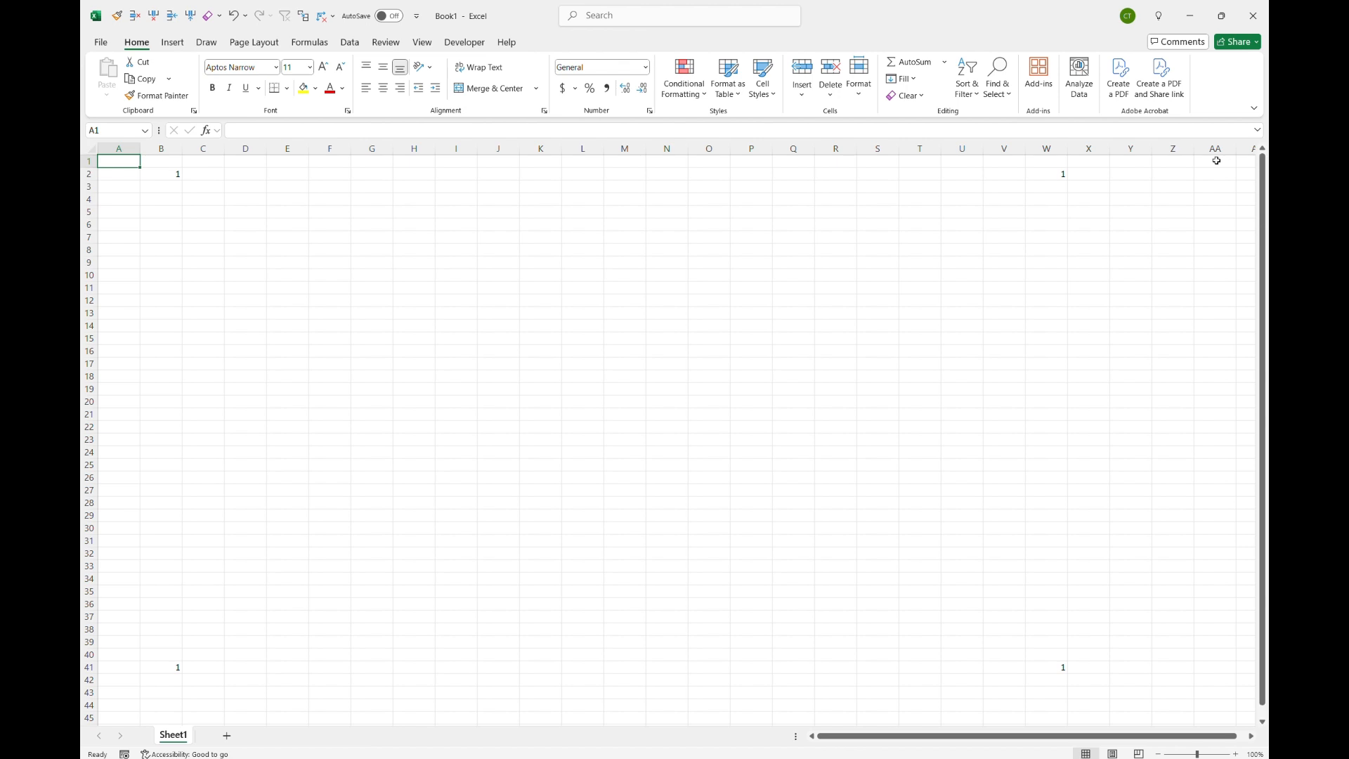
Step: Jump to the sheet's bottom-right corner and back to A1
key("ctrl+Right")
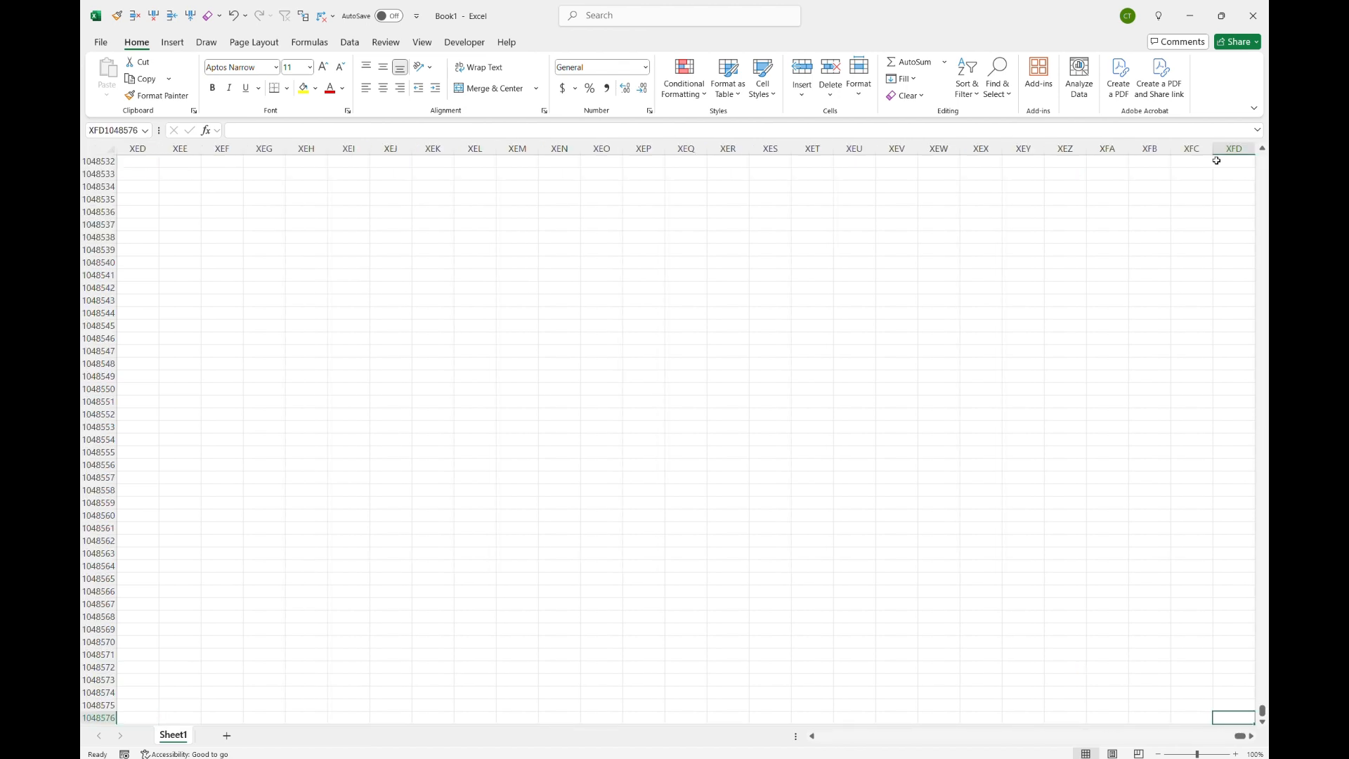
key("ctrl+Left")
key("ctrl+Up")
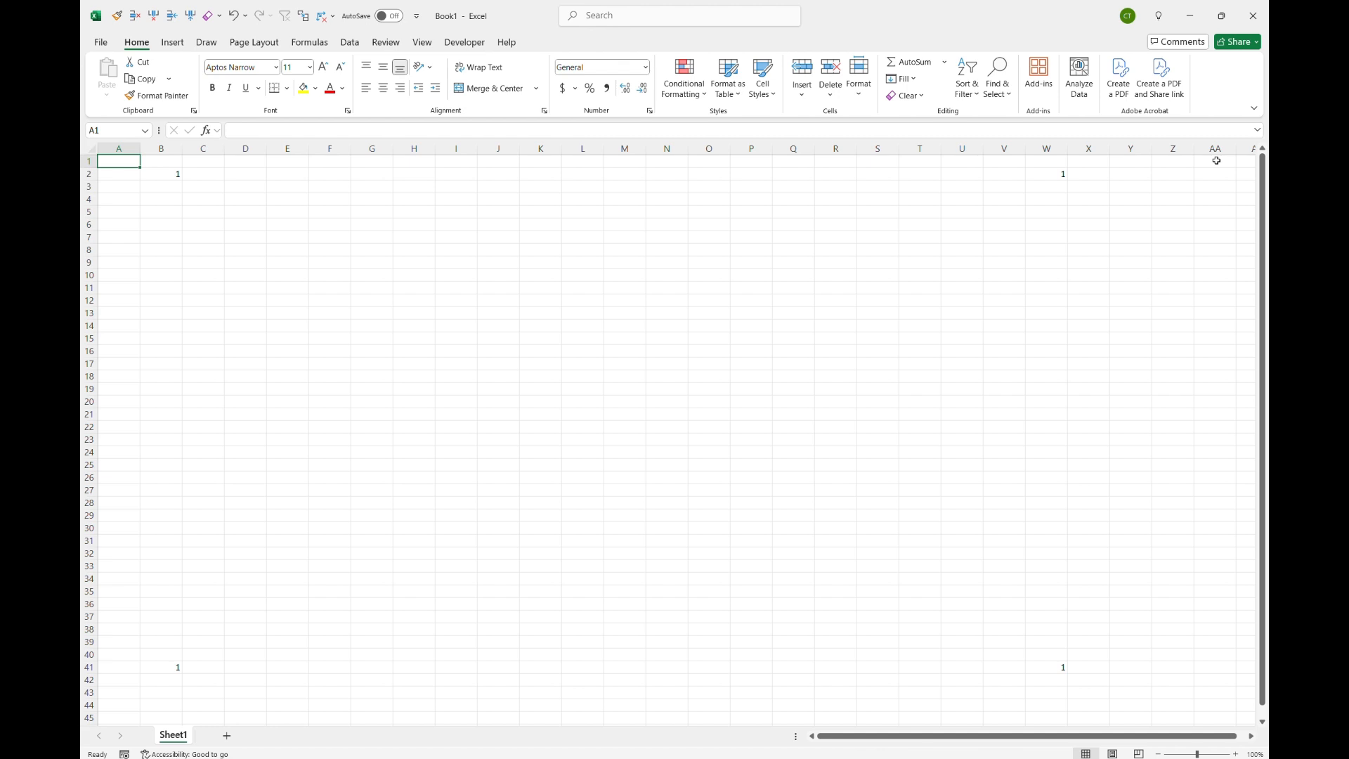
Step: Move to B2, jump along row 2 to W2 and back to B2
key("Down")
key("Right")
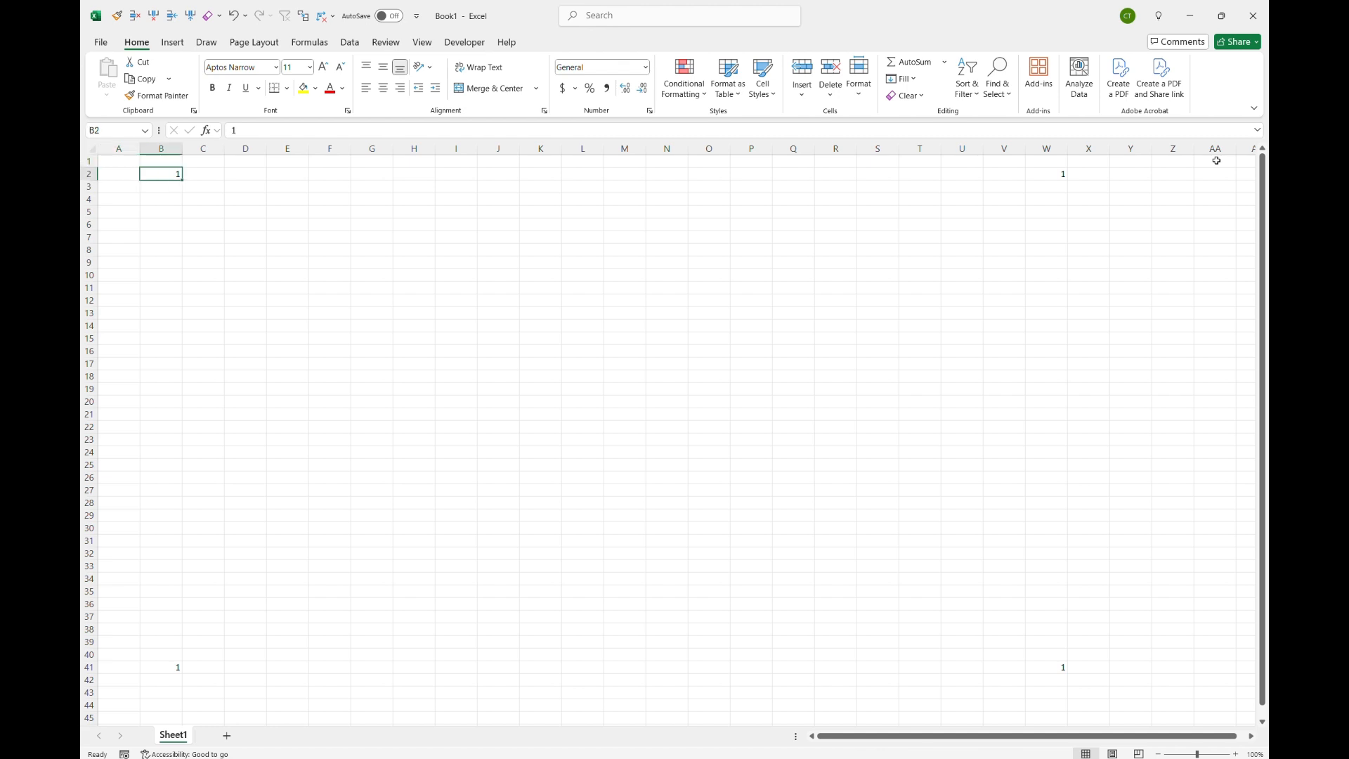
key("ctrl+Right")
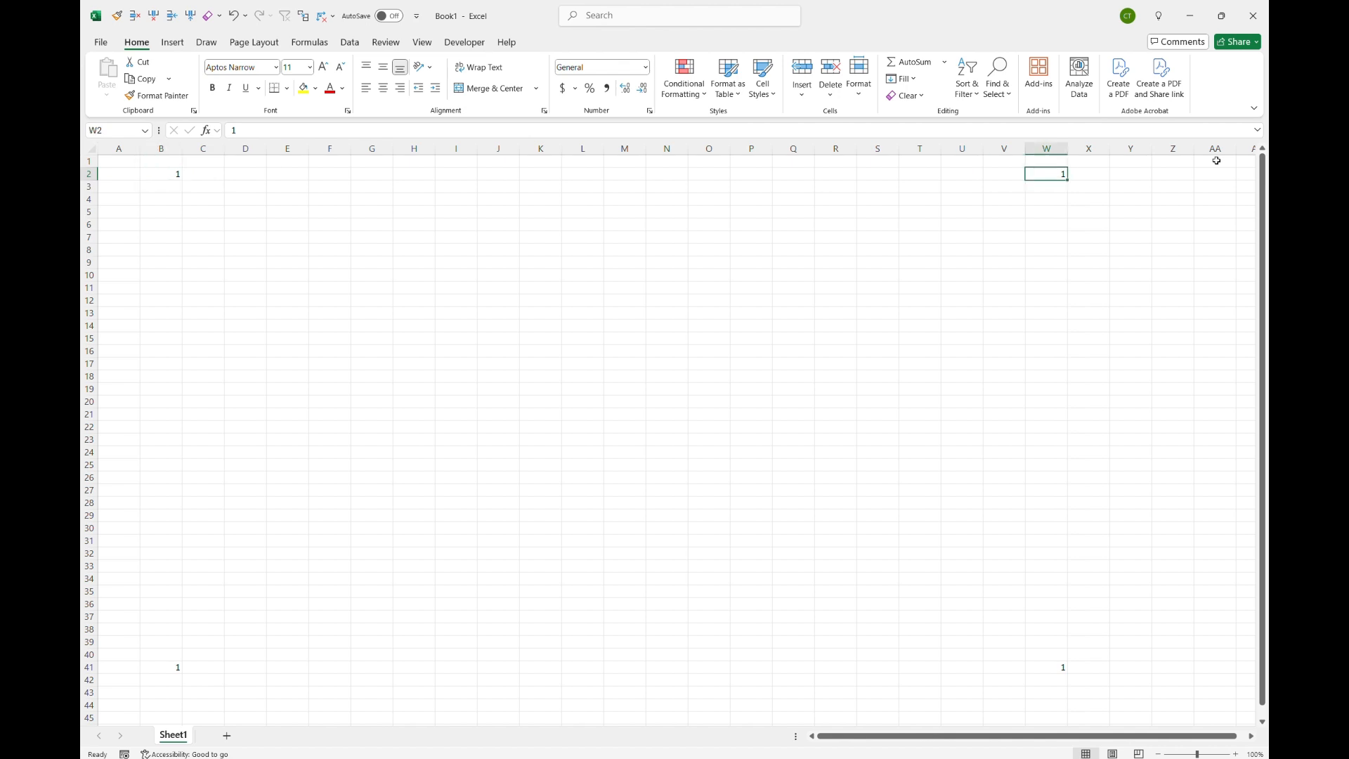
key("ctrl+Left")
Step: Enter 1 in each of cells C2, D2, E2 and F2
key("Tab")
type("1")
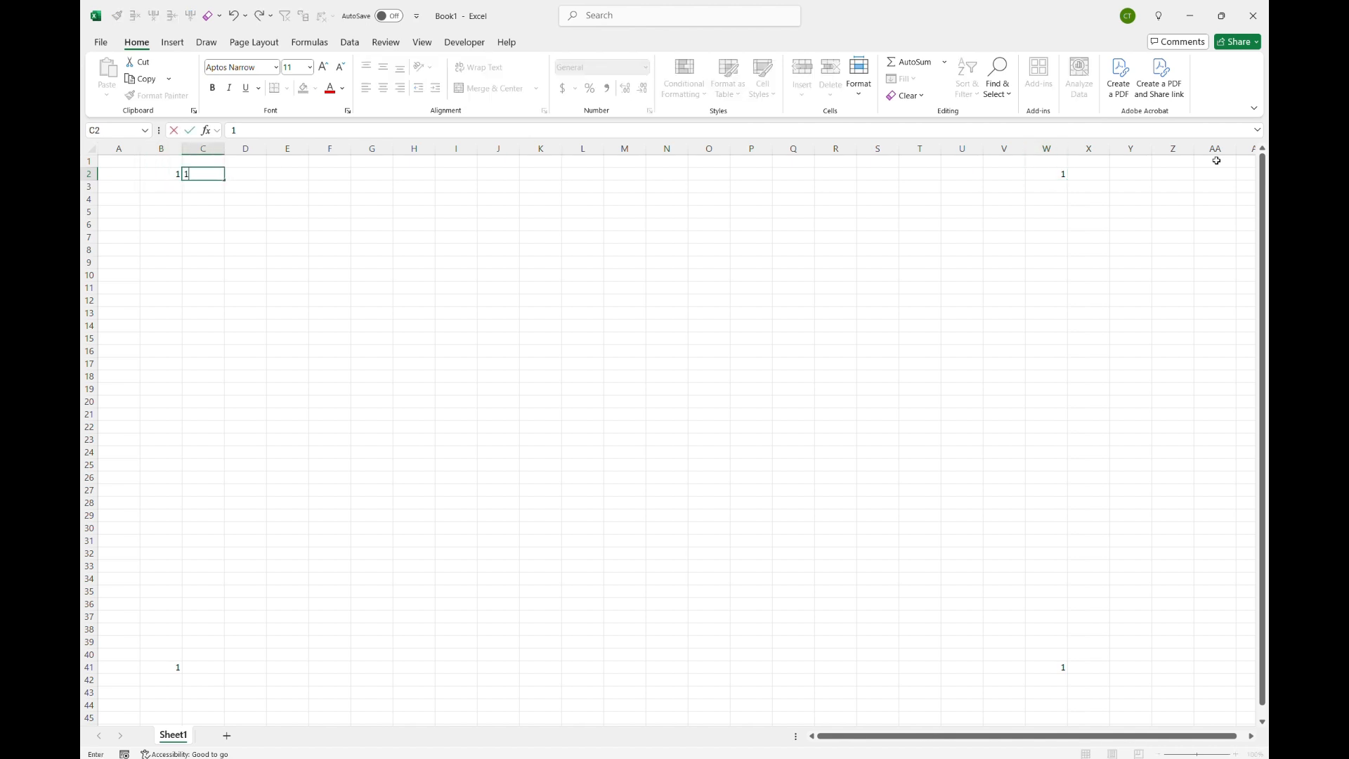
key("Tab")
type("1")
key("Tab")
type("1")
key("Tab")
type("1")
key("Tab")
key("Tab")
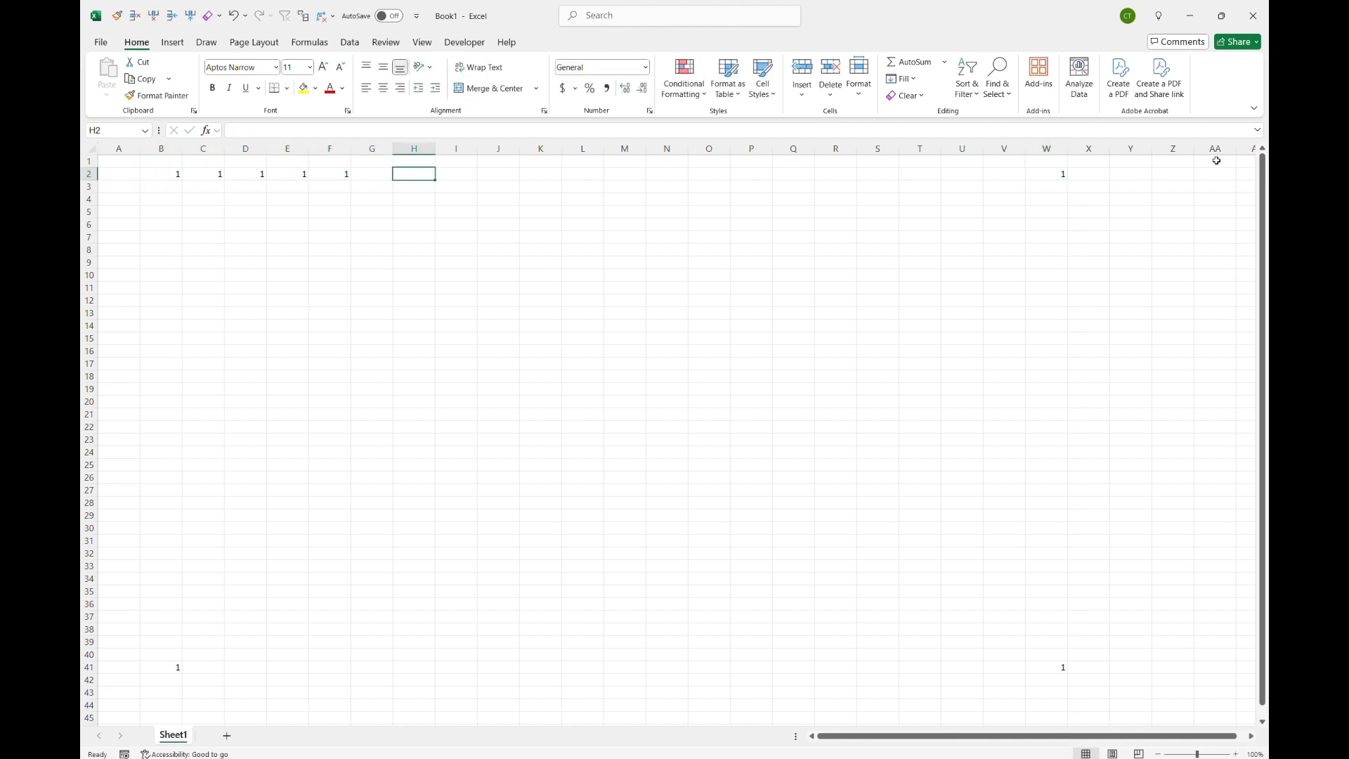
Step: Enter 1 in cells V2 and X2 on either side of W2
key("ctrl+Right")
key("Left")
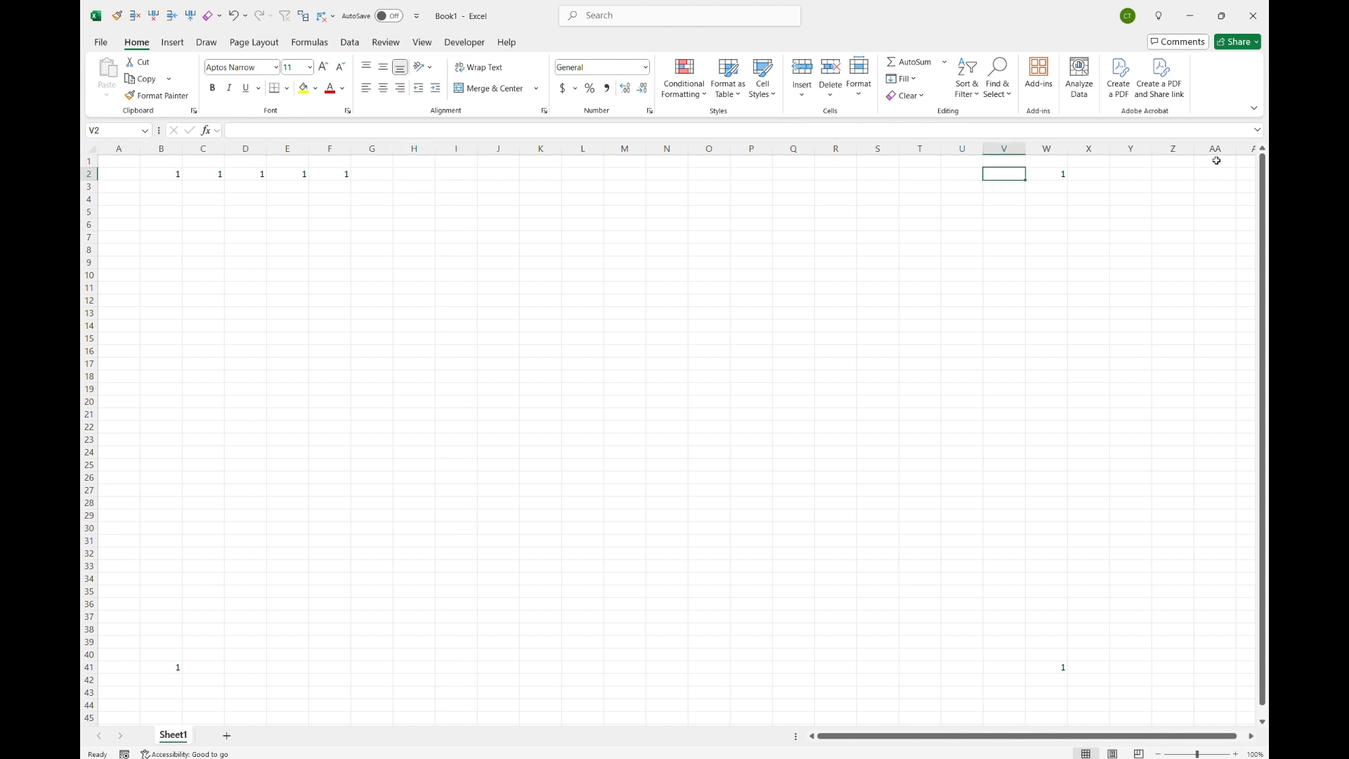
type("1")
key("Tab")
key("Tab")
type("1")
key("Left")
key("Left")
key("Left")
key("Left")
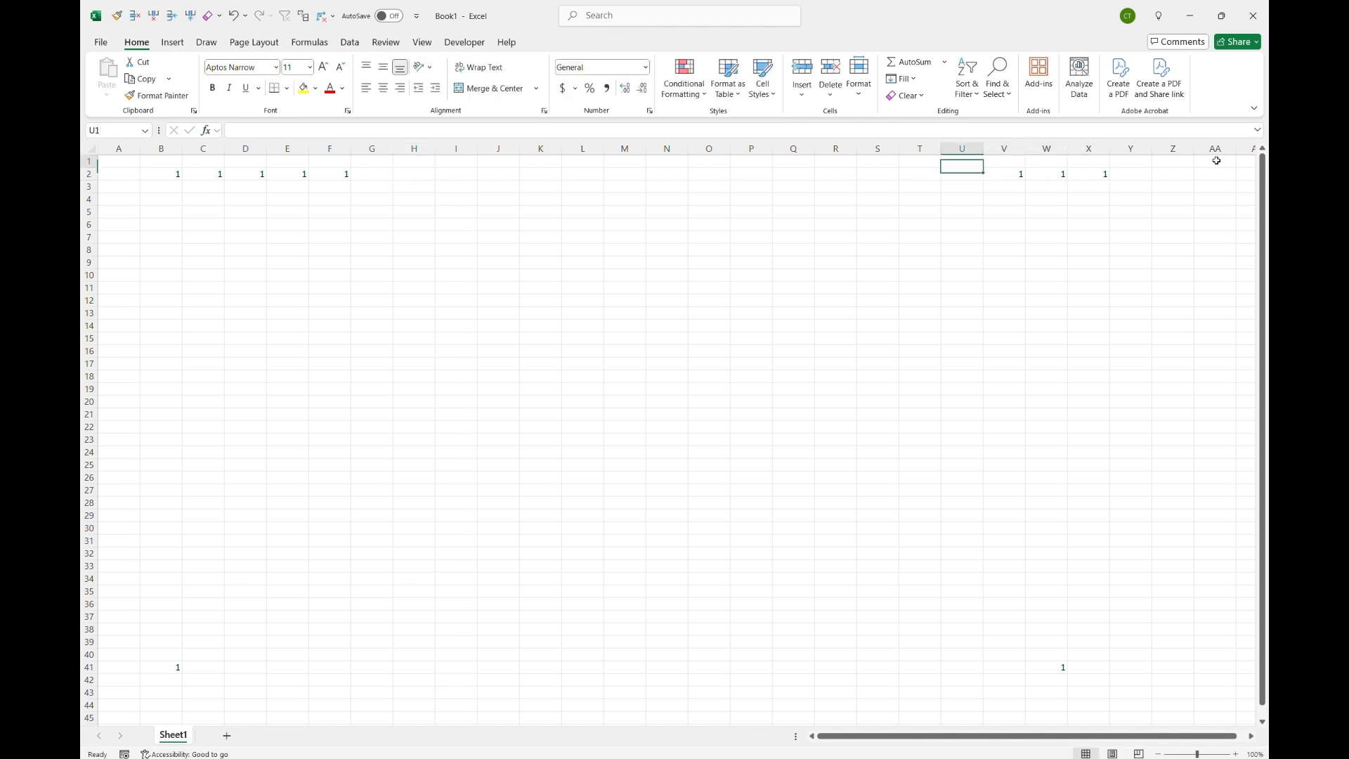
Step: Return to B2 and jump back and forth between B2 and F2 across the filled block
key("Home")
key("Right")
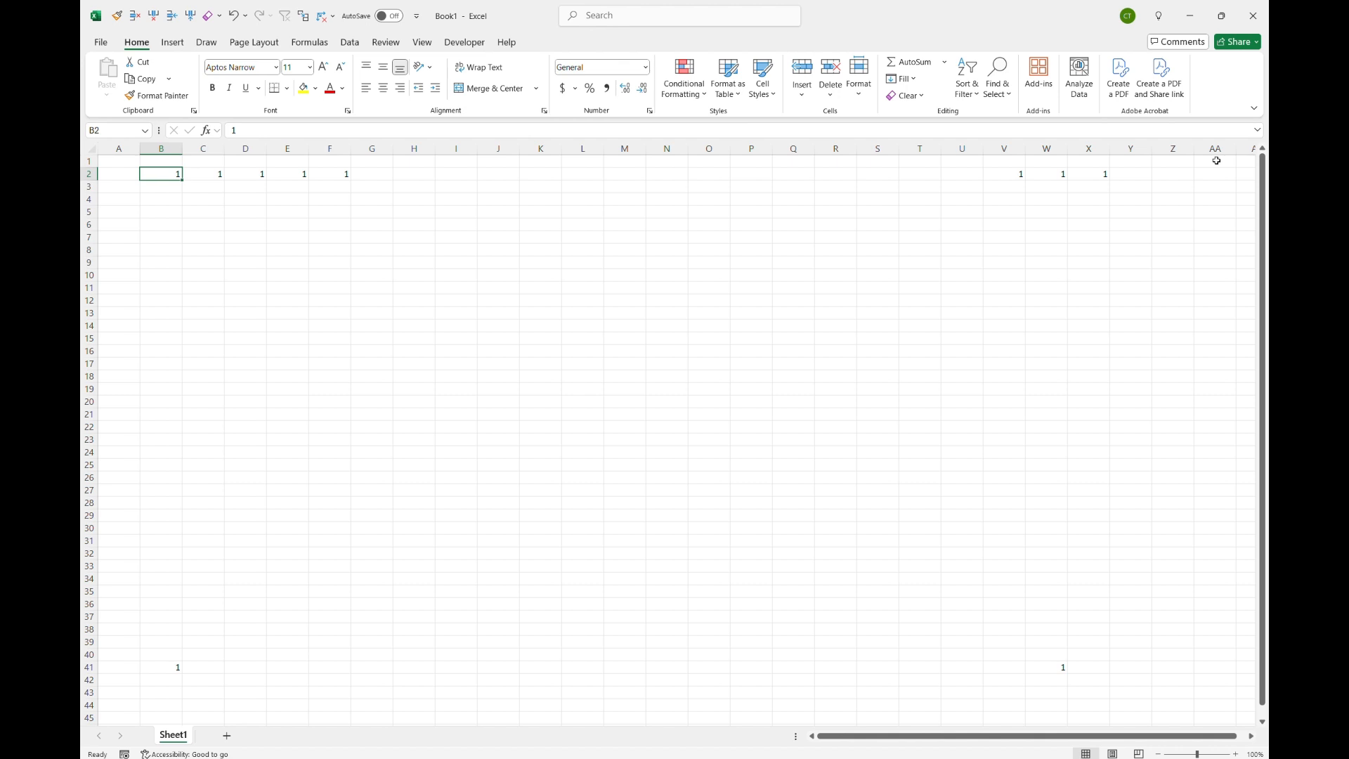
key("ctrl+Right")
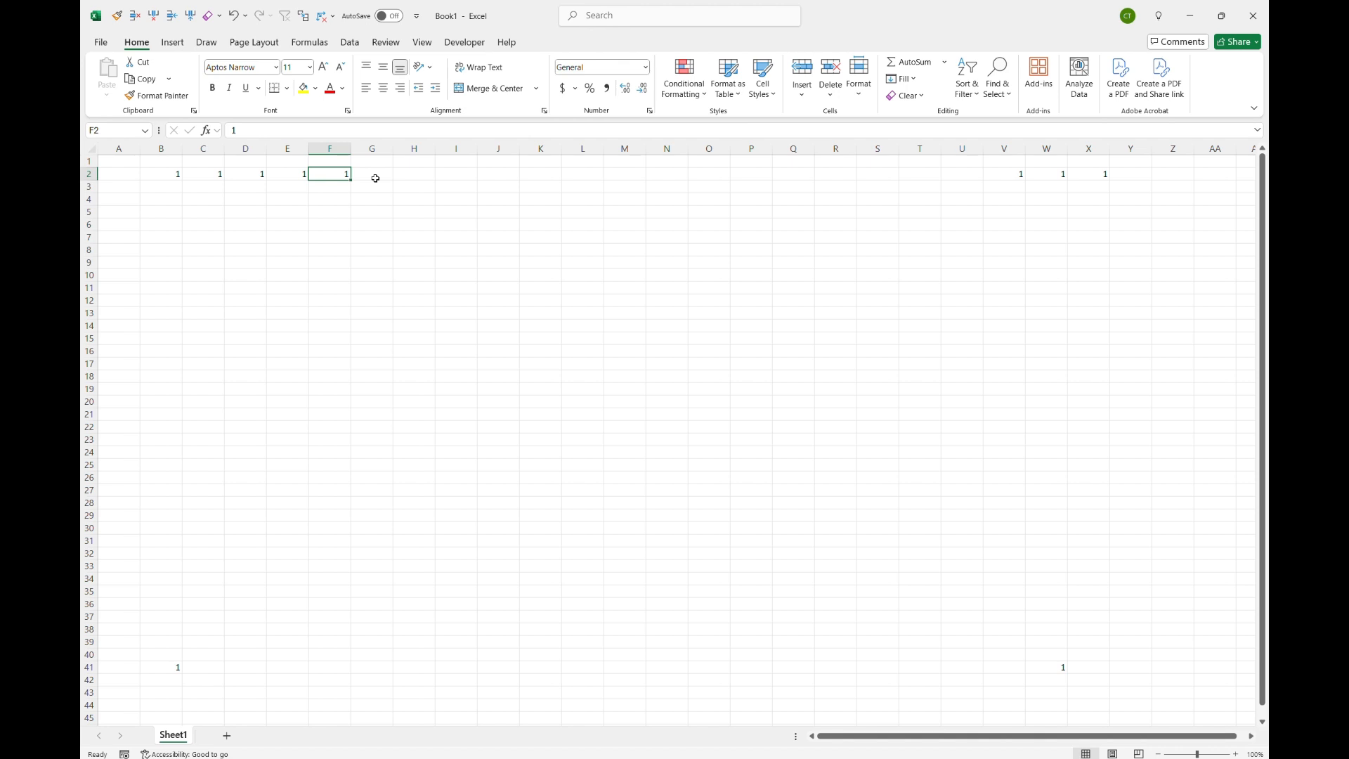
key("ctrl+Left")
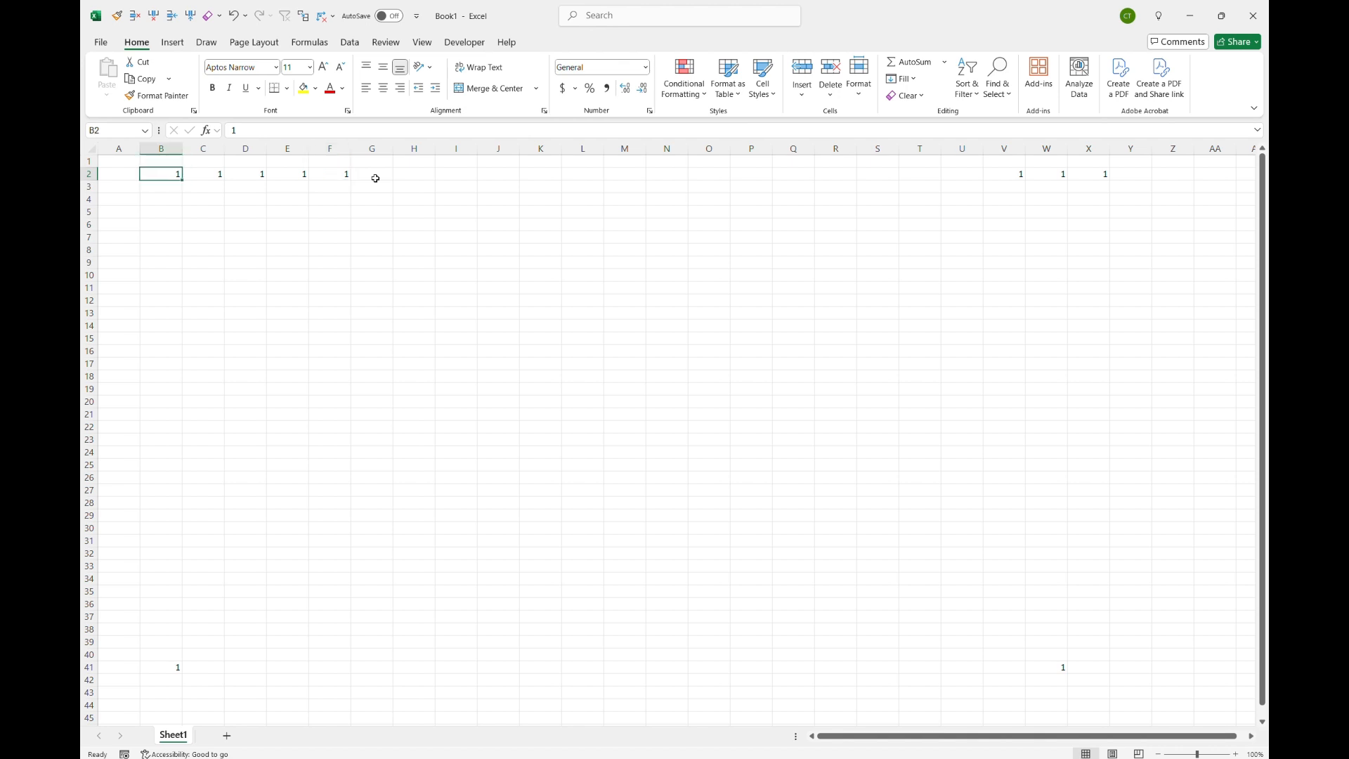
key("ctrl+Right")
key("ctrl+Left")
key("ctrl+Right")
key("ctrl+Left")
key("ctrl+Right")
key("ctrl+Left")
key("ctrl+Right")
key("ctrl+Left")
key("ctrl+Right")
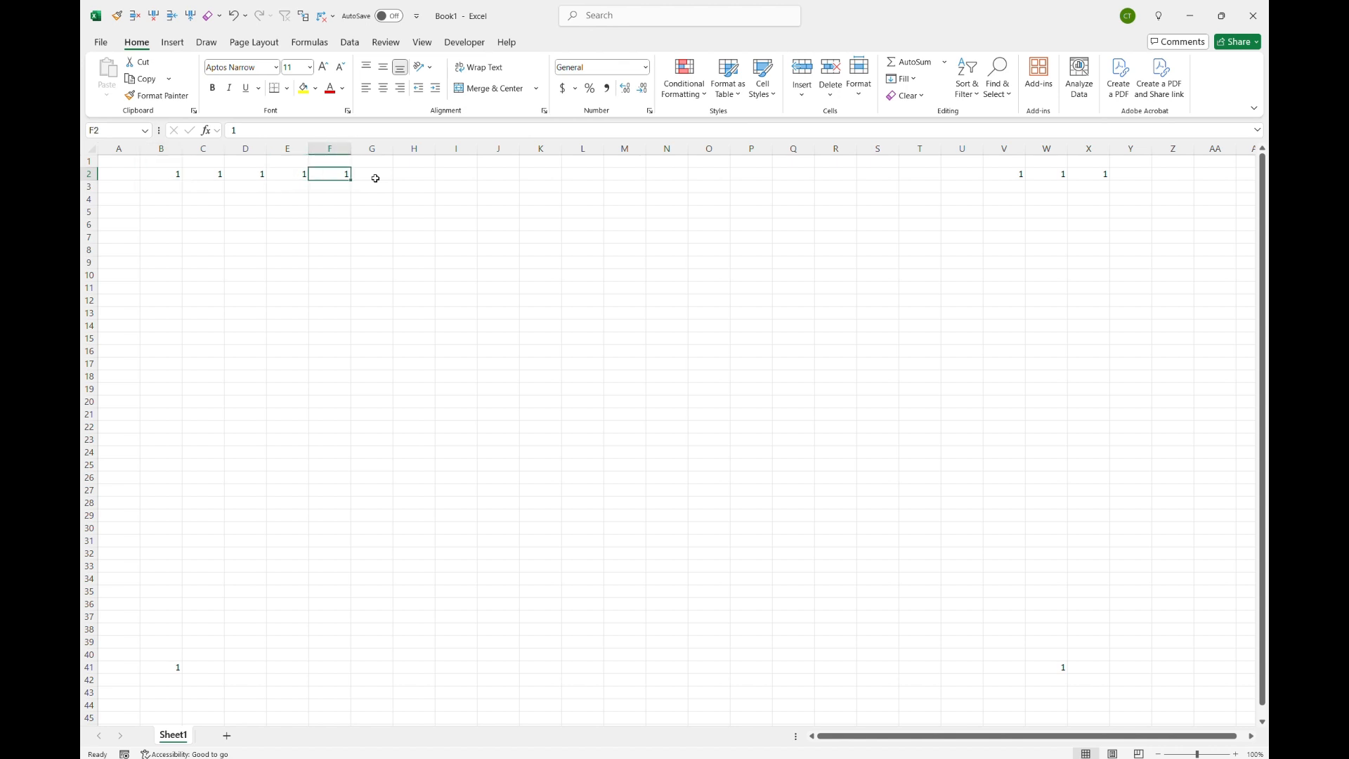
Step: Jump from F2 to V2 and X2, then back left to B2
key("ctrl+Right")
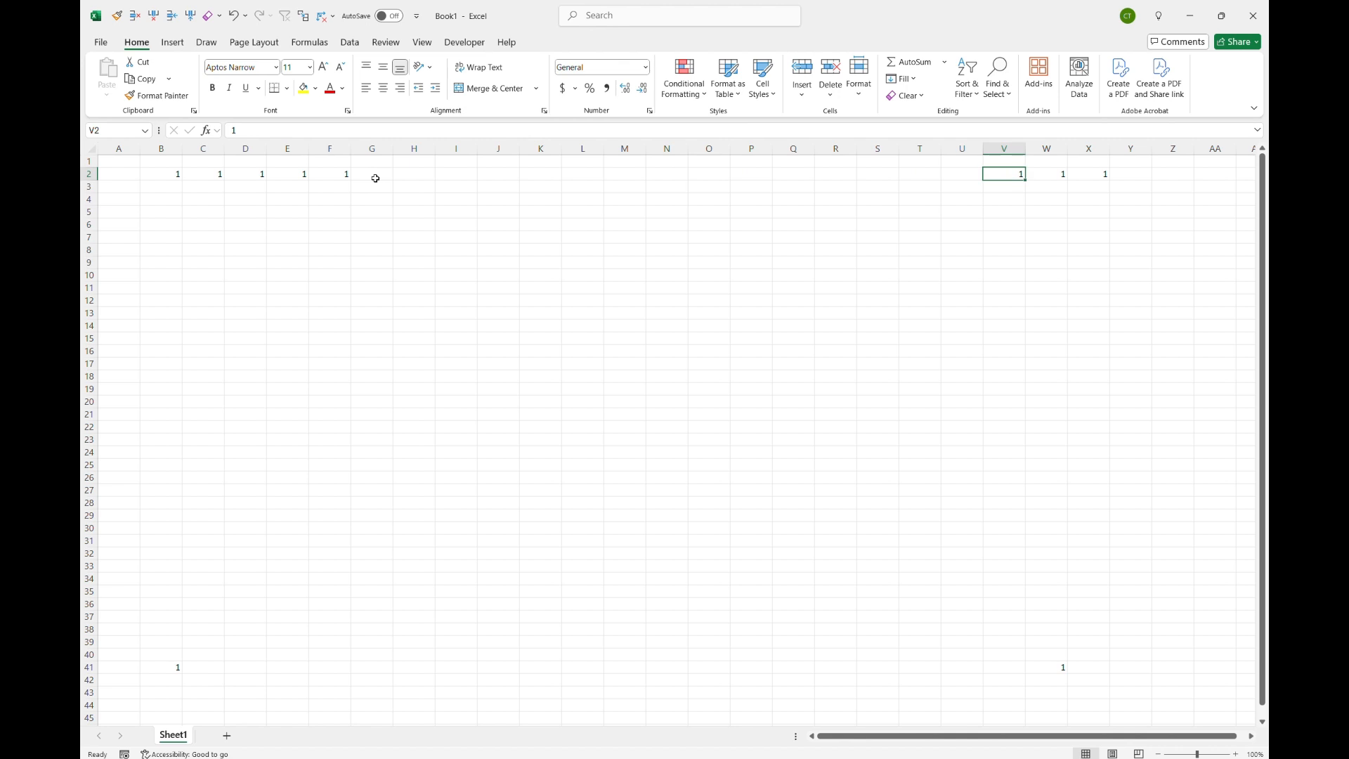
key("ctrl+Right")
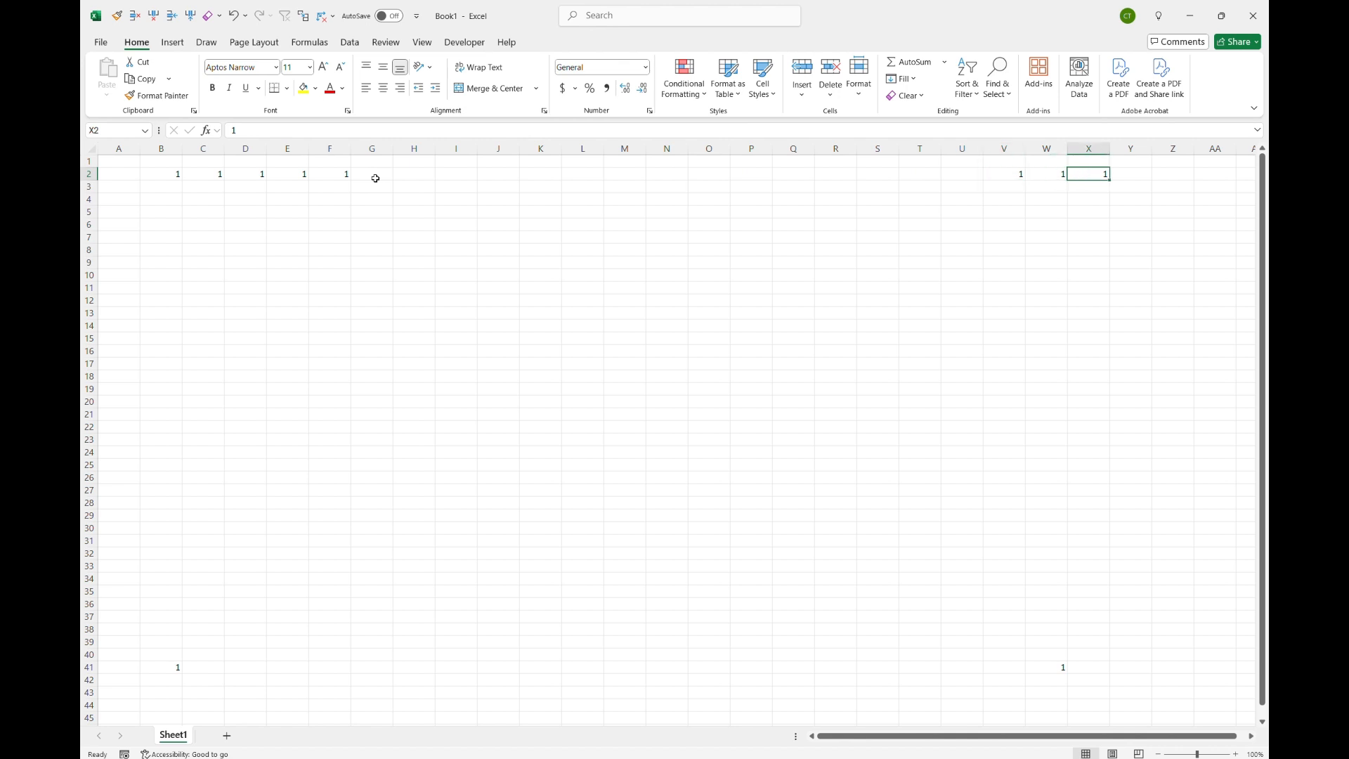
key("ctrl+Left")
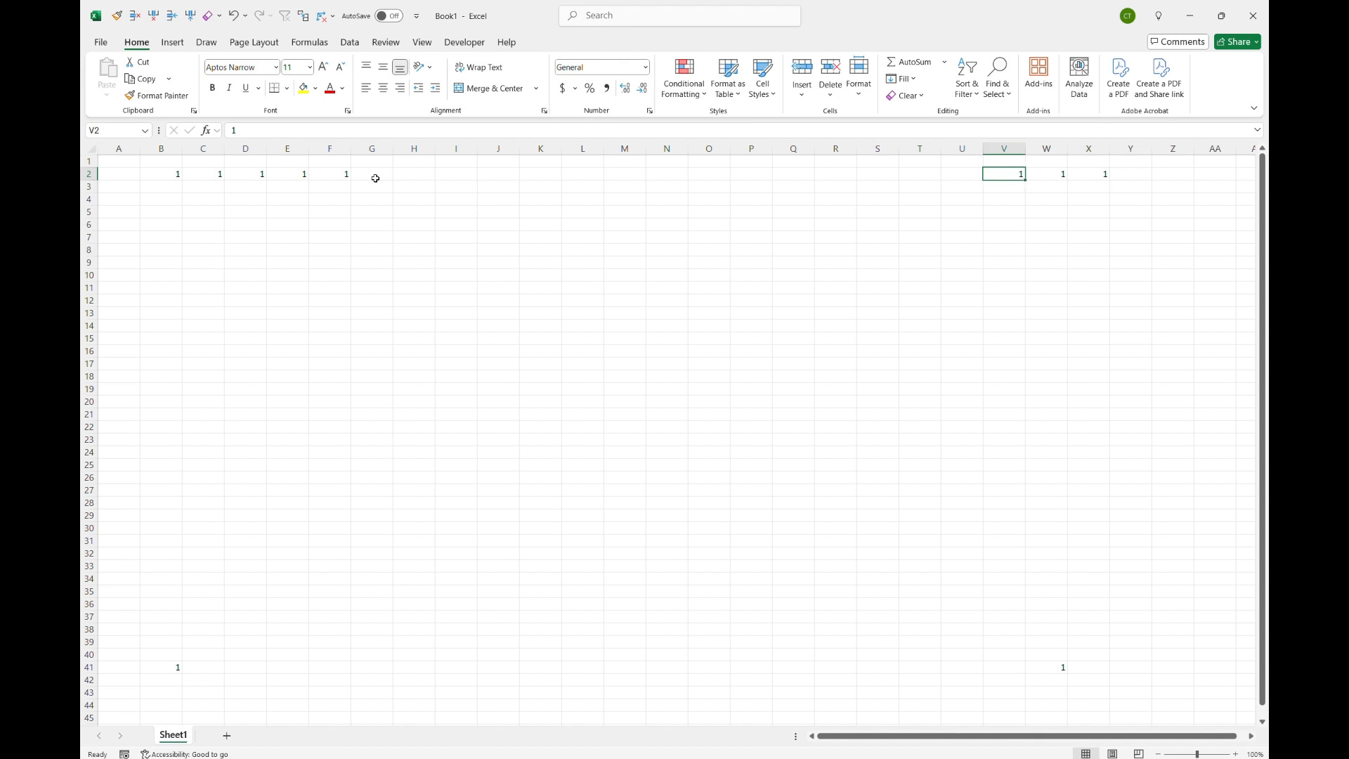
key("ctrl+Left")
key("ctrl+Left")
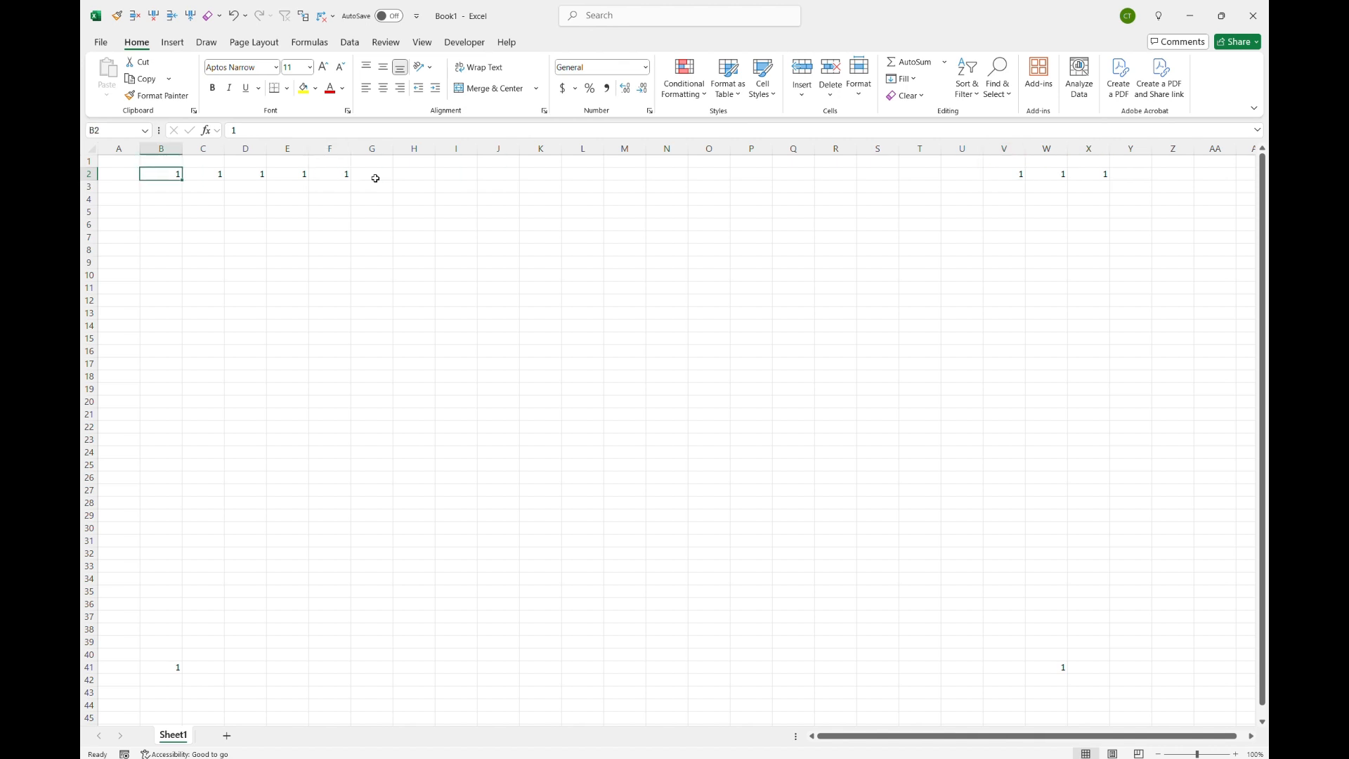
Step: Clear the value in cell D2 and return to B2
key("Right")
key("Right")
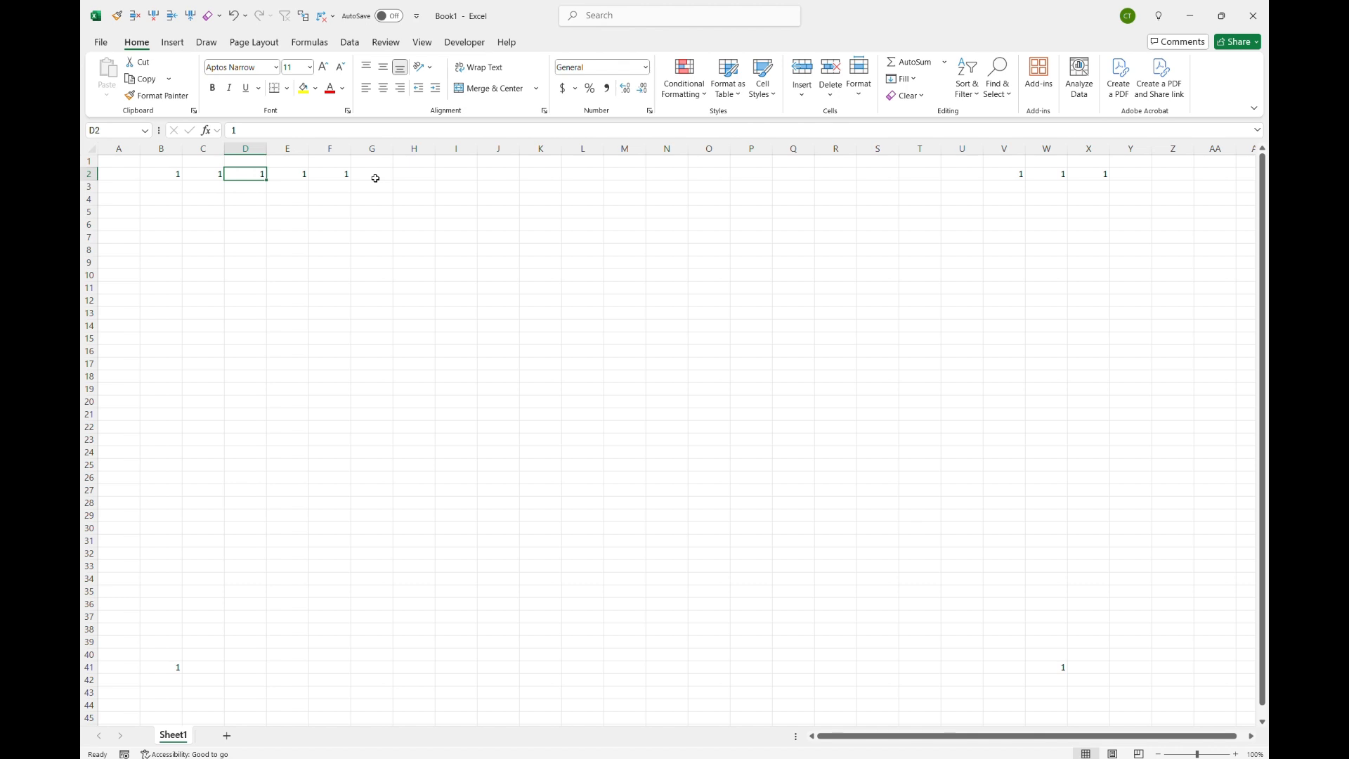
key("Delete")
key("Left")
key("Left")
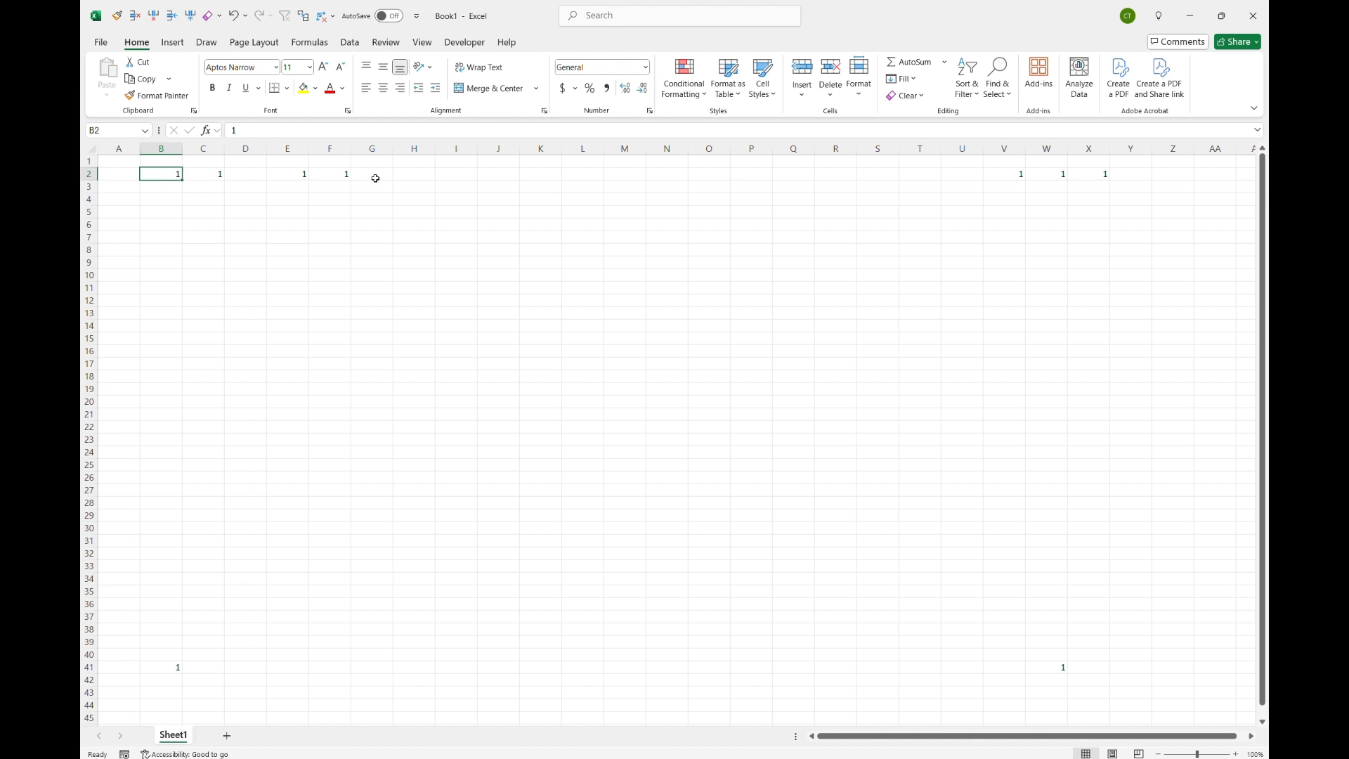
Step: Jump along row 2 from C2 across the gap to E2, F2, V2 and X2
key("Right")
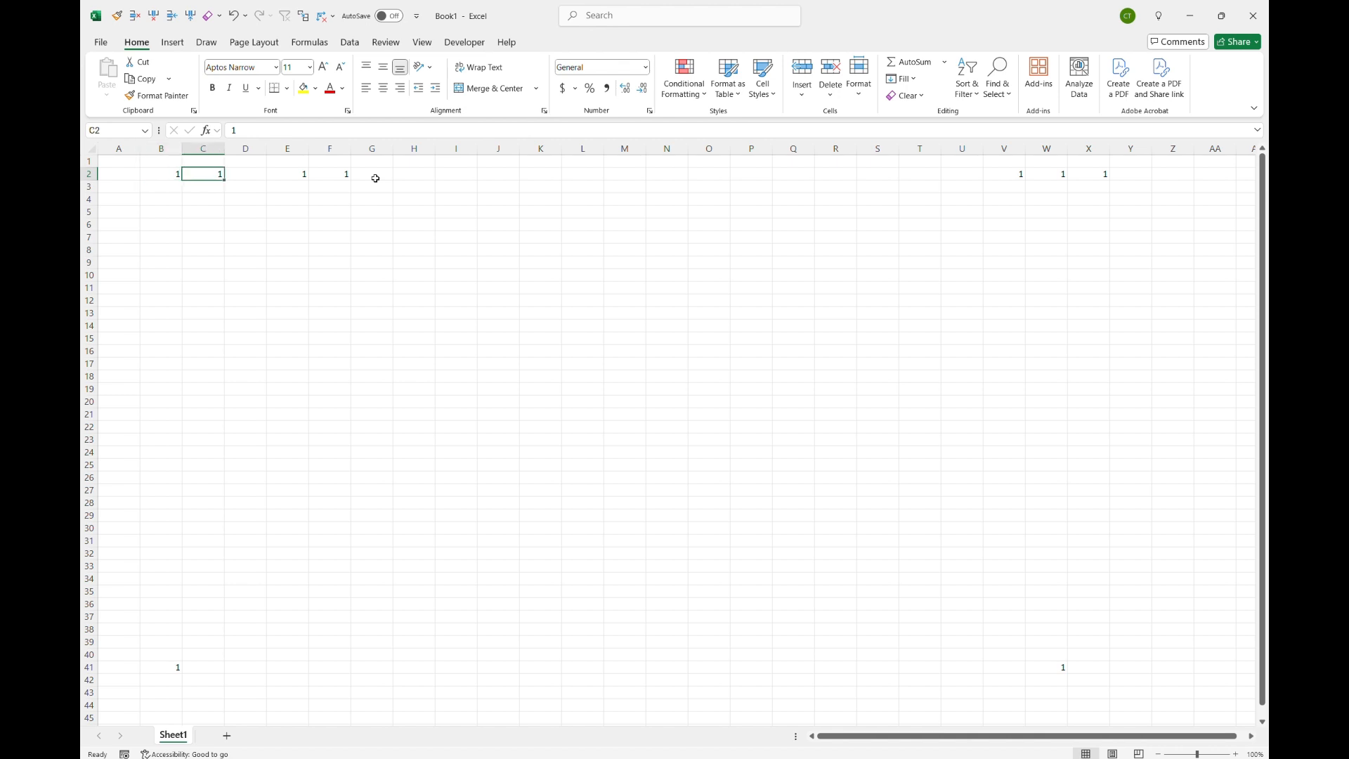
key("Left")
key("Right")
key("ctrl+Right")
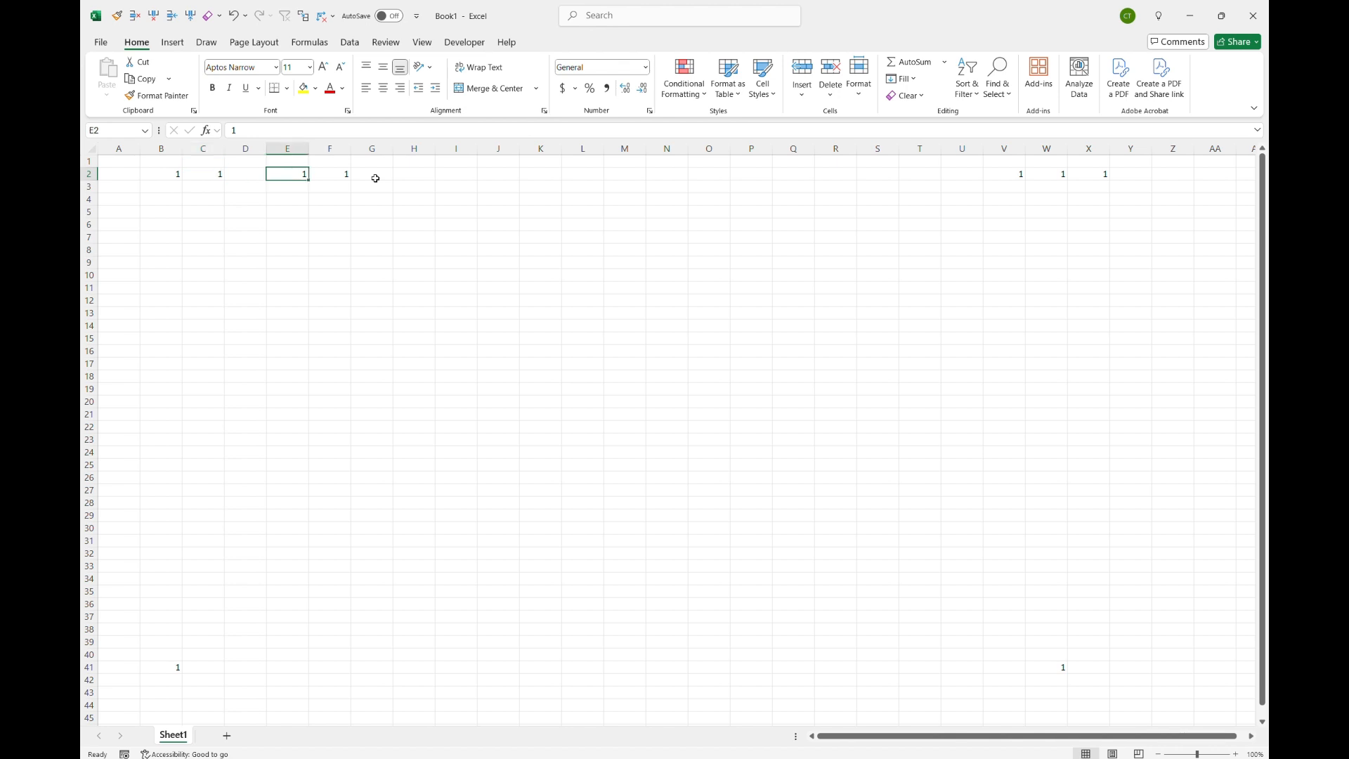
key("Right")
key("ctrl+Right")
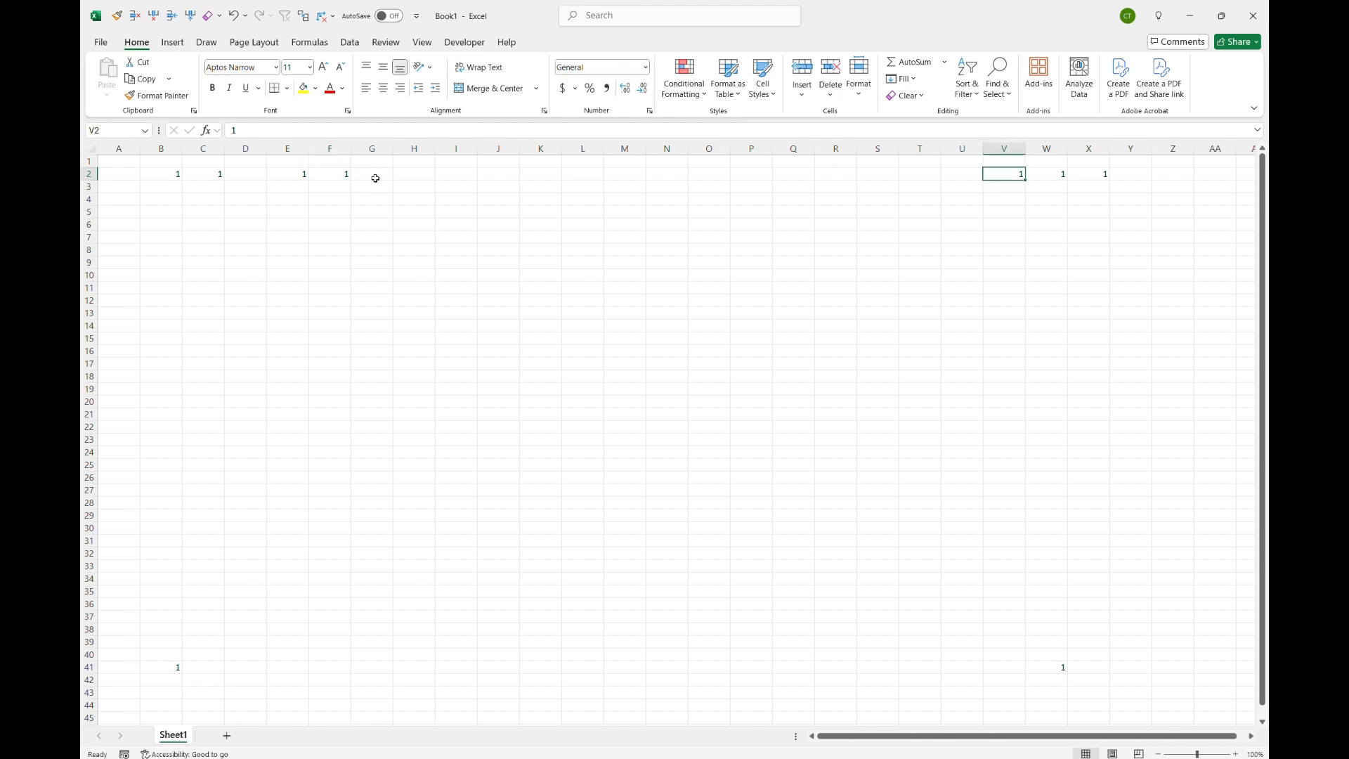
key("ctrl+Right")
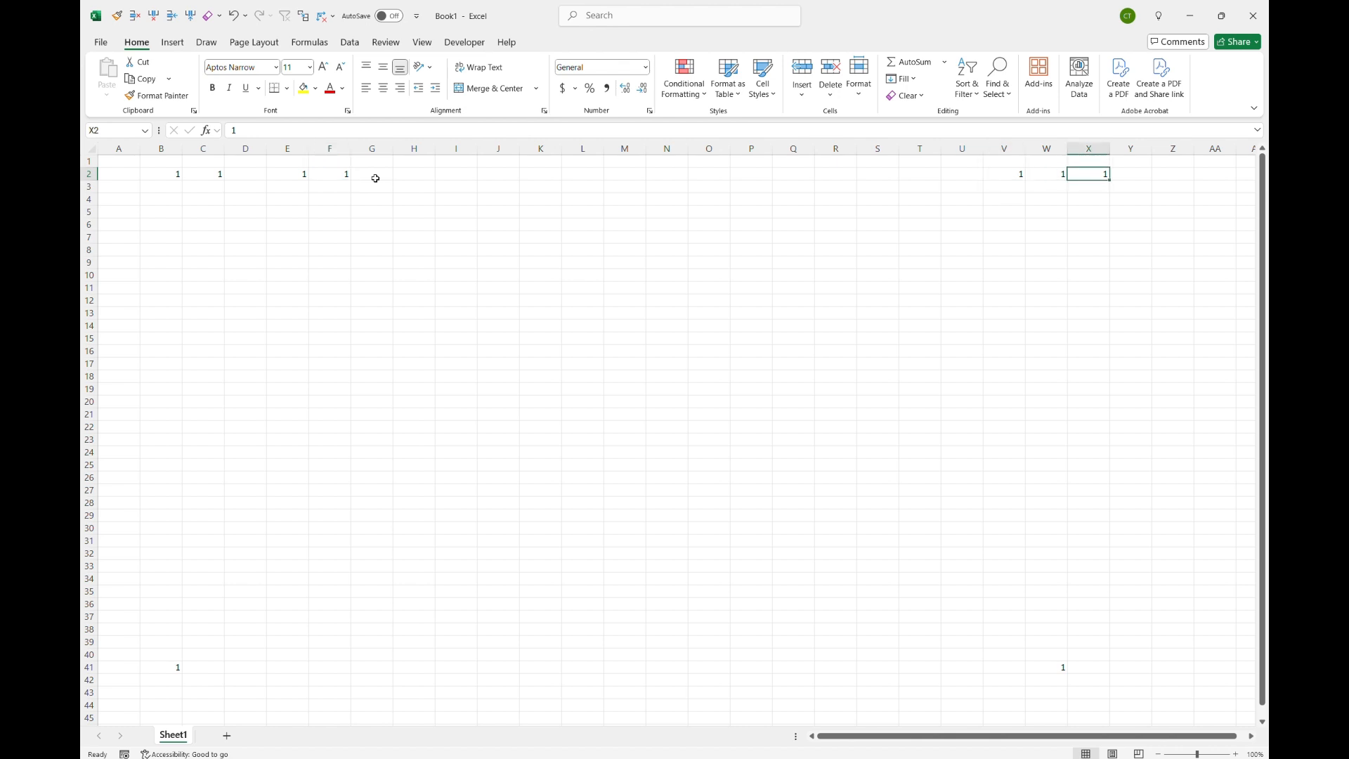
Step: Fill cells X3 through X7 with the value 1
key("Down")
type("1")
key("Return")
type("1")
key("Return")
type("1")
key("Return")
type("1")
key("Return")
type("1")
key("Return")
Step: Skip a gap down column X and fill X16 through X20 with 1
key("Down")
key("Down")
key("Down")
key("Down")
key("Down")
key("Down")
key("Down")
key("Down")
type("1 1 1 1 1")
Step: Skip further down column X and fill X36 through X38 with 1
key("Down")
key("Down")
key("Down")
key("Down")
key("Down")
key("Down")
key("Down")
key("Down")
key("Down")
key("Down")
key("Down")
key("Down")
key("Down")
key("Down")
key("Down")
type("1")
key("Return")
type("1")
key("Return")
type("1")
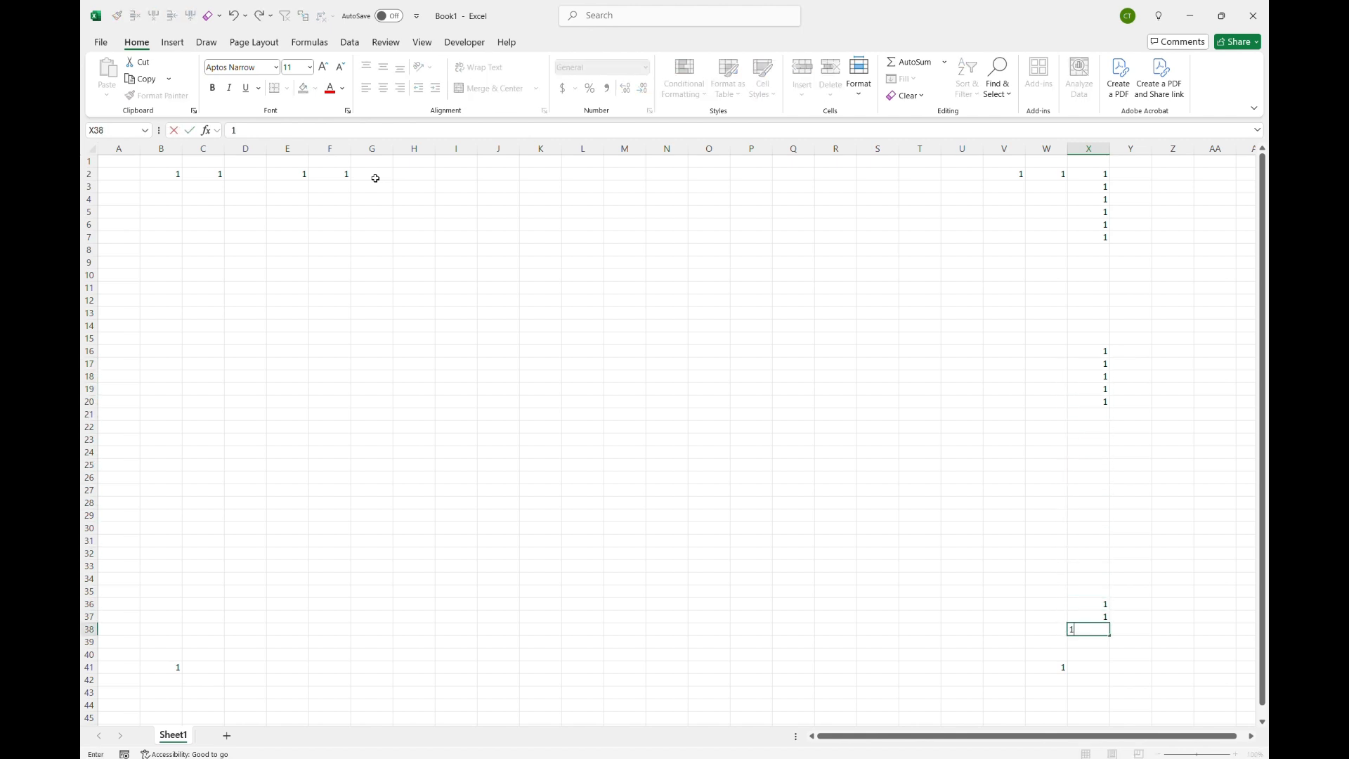
key("Up")
key("Down")
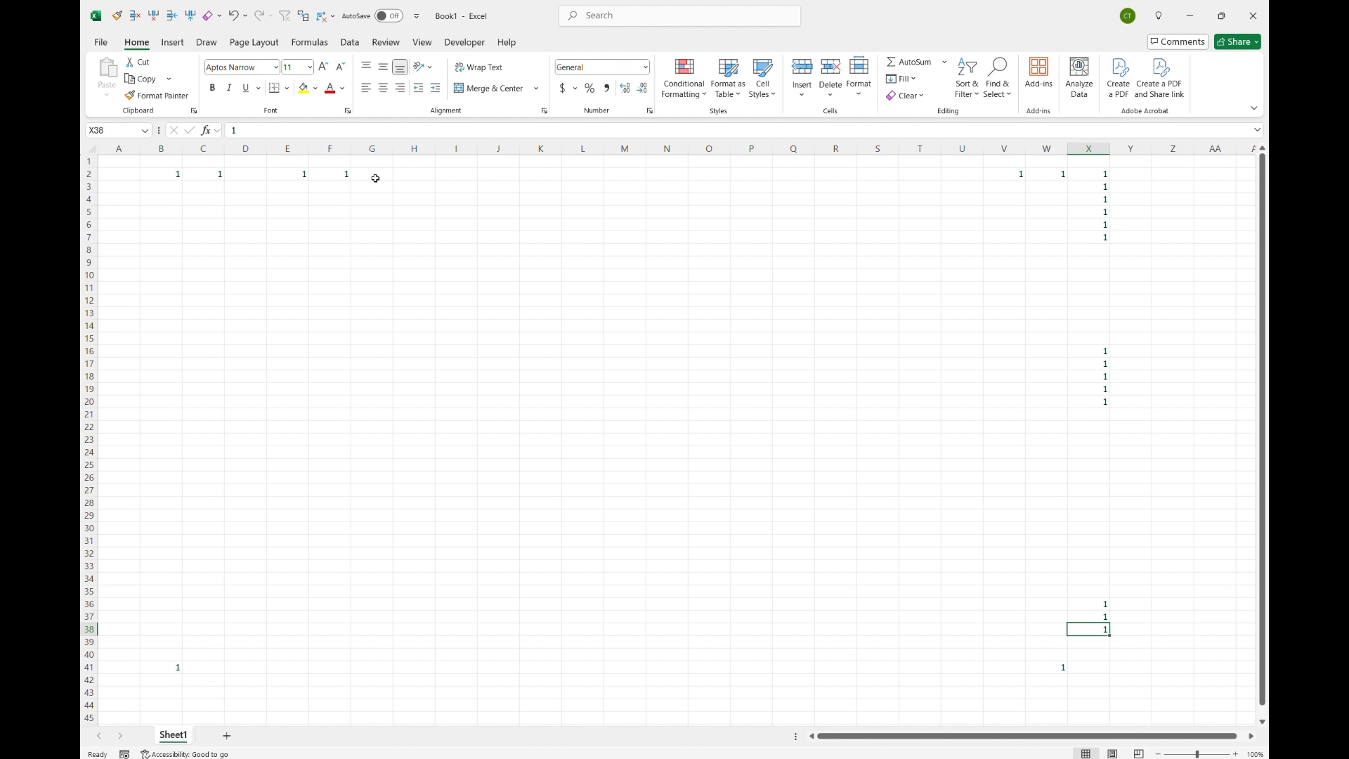
Step: Jump up and down column X between the edges of the filled blocks, ending at X7
key("Up")
key("Up")
key("ctrl+Up")
key("ctrl+Down")
key("ctrl+Up")
key("ctrl+Up")
key("ctrl+Up")
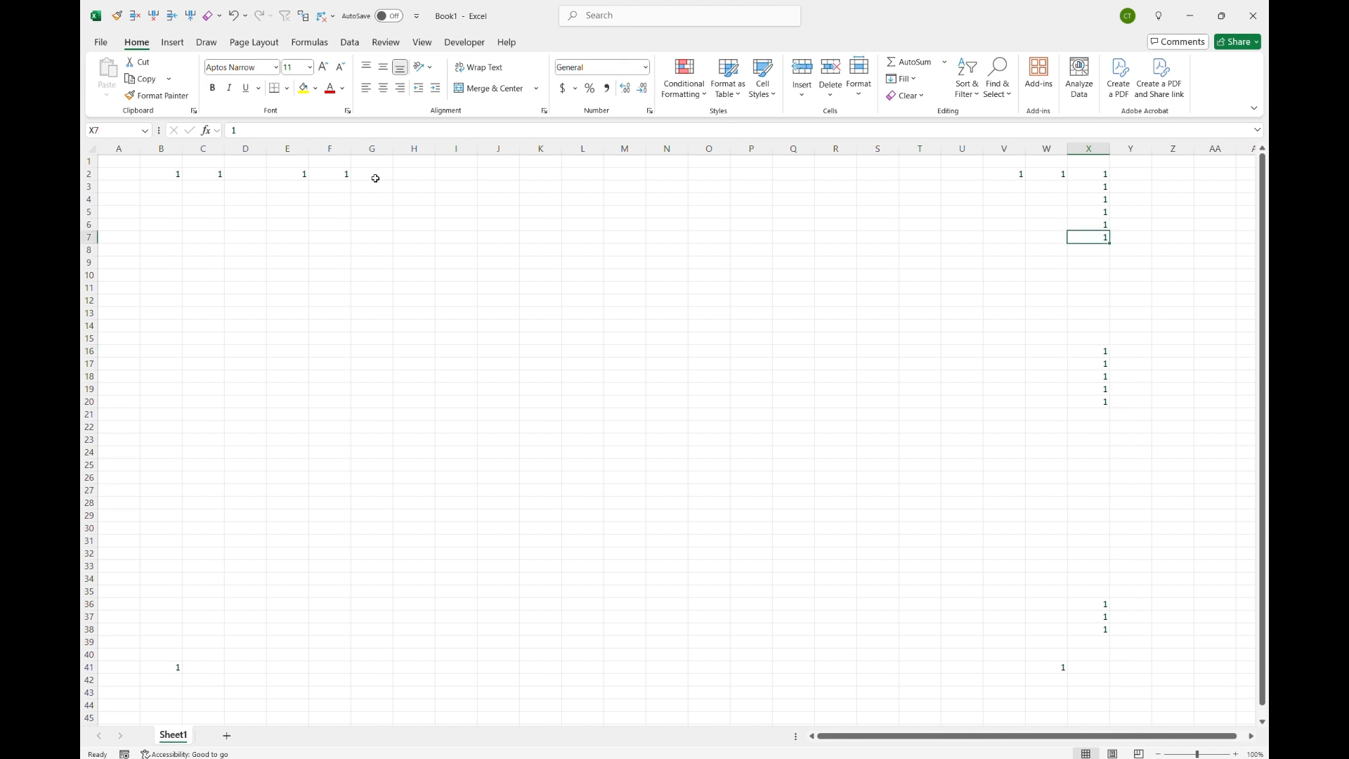
key("ctrl+Up")
Step: Clear cell X4 and jump down column X across the gaps to X16
key("Down")
key("Down")
key("Up")
key("Up")
key("Down")
key("Up")
key("Down")
key("ctrl+Down")
key("ctrl+Down")
key("ctrl+Down")
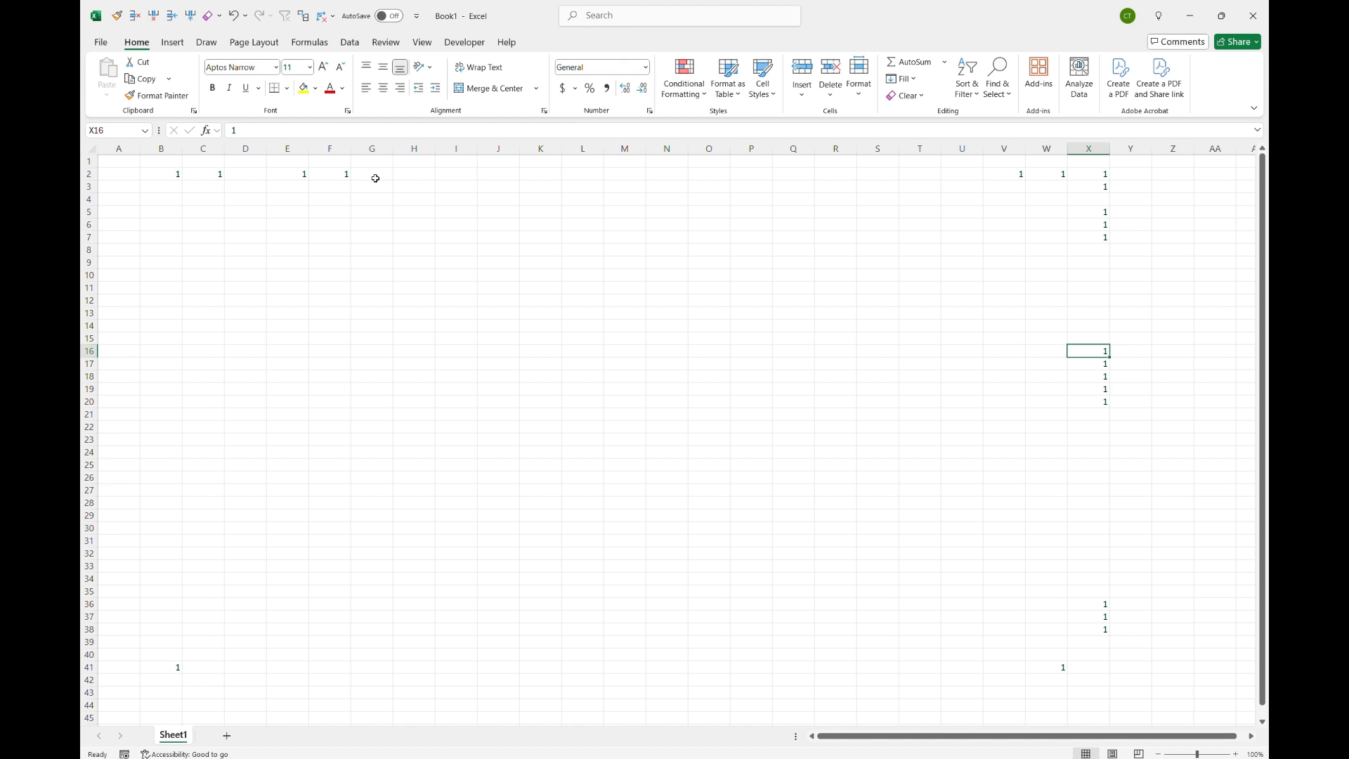
Step: Jump from X16 to the sheet's last column and last row, then back to A1
key("ctrl+Right")
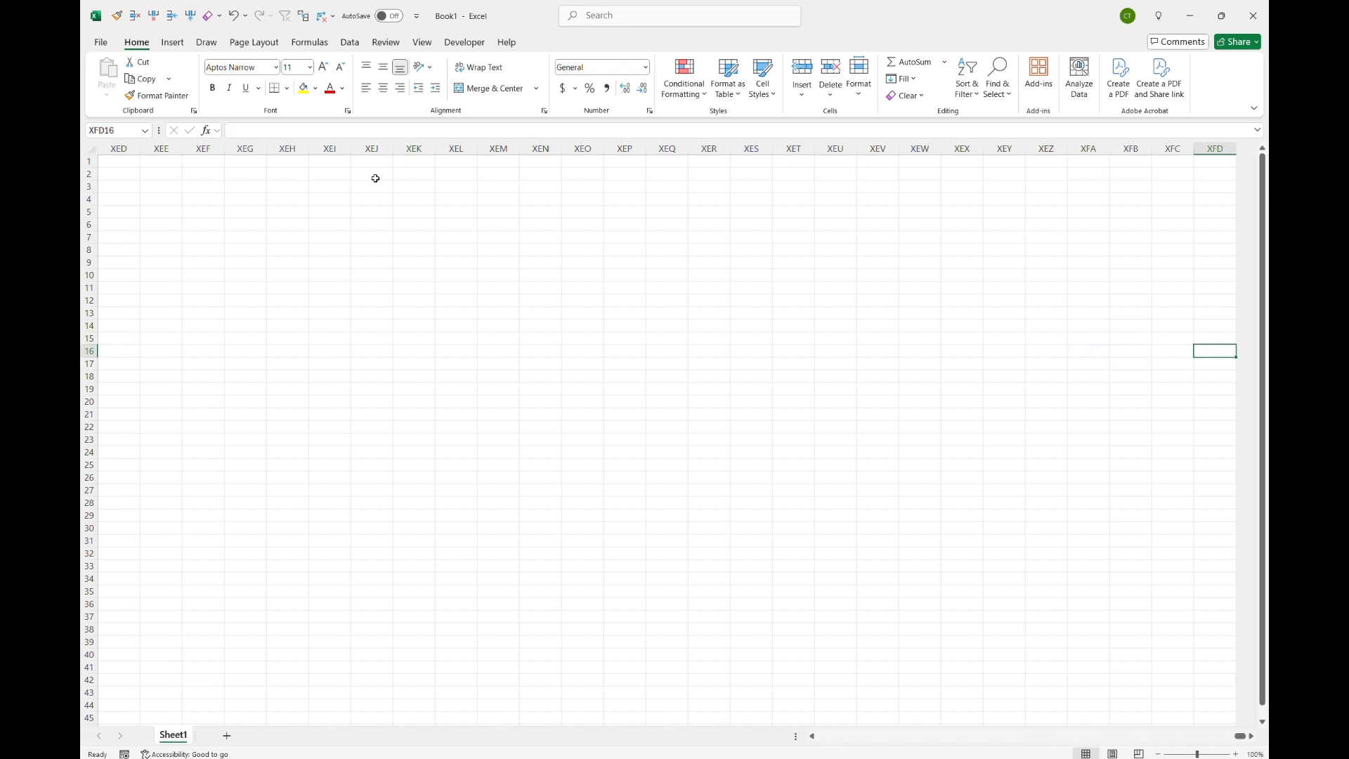
key("ctrl+Down")
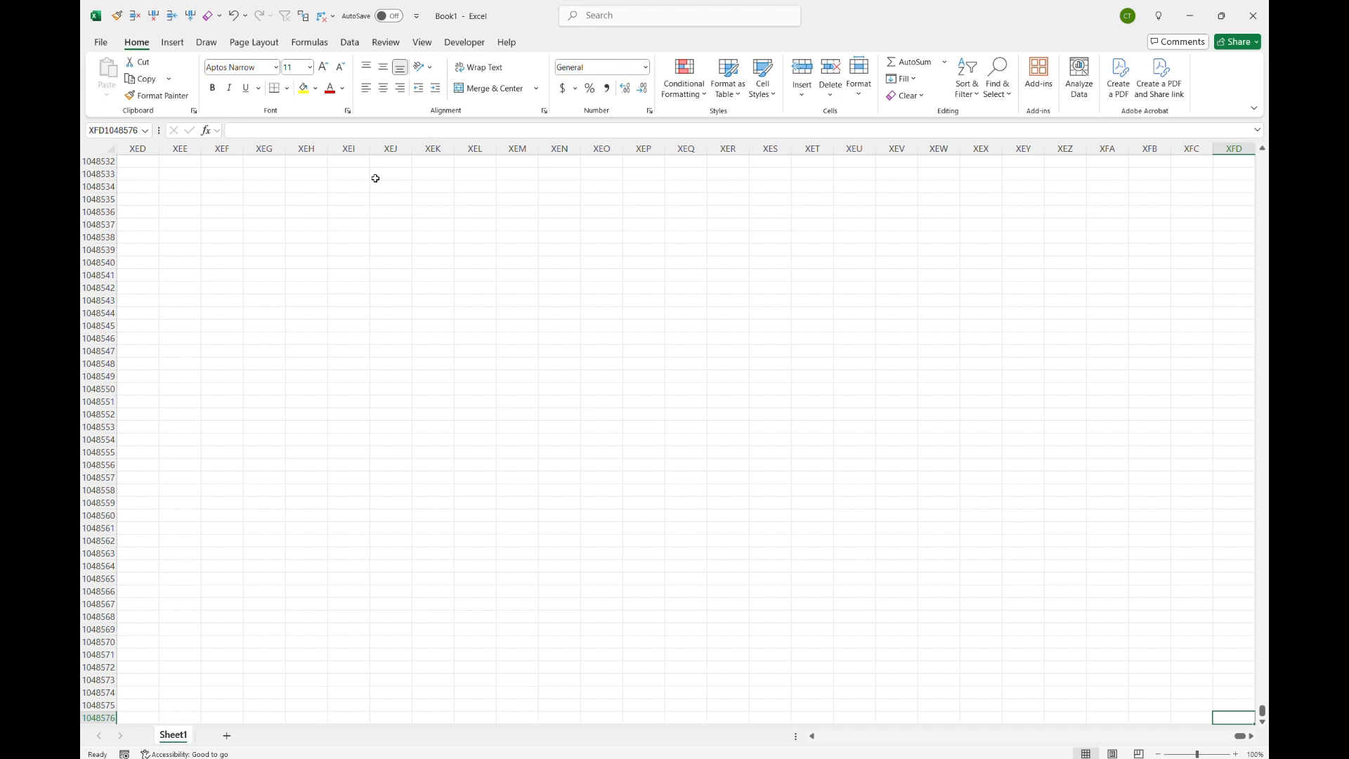
key("ctrl+Home")
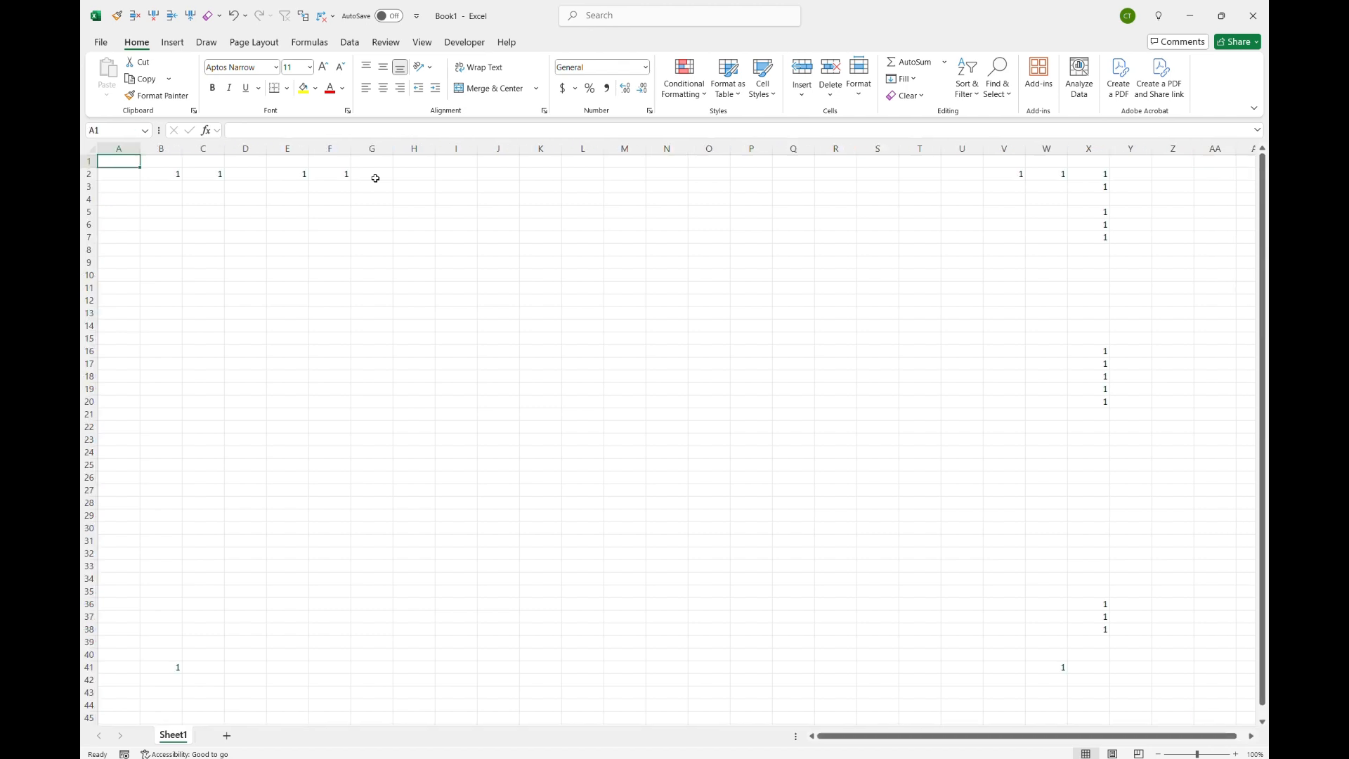
Step: Select several empty cells, scroll away to select AG101, and return to A1
left_click(507, 264)
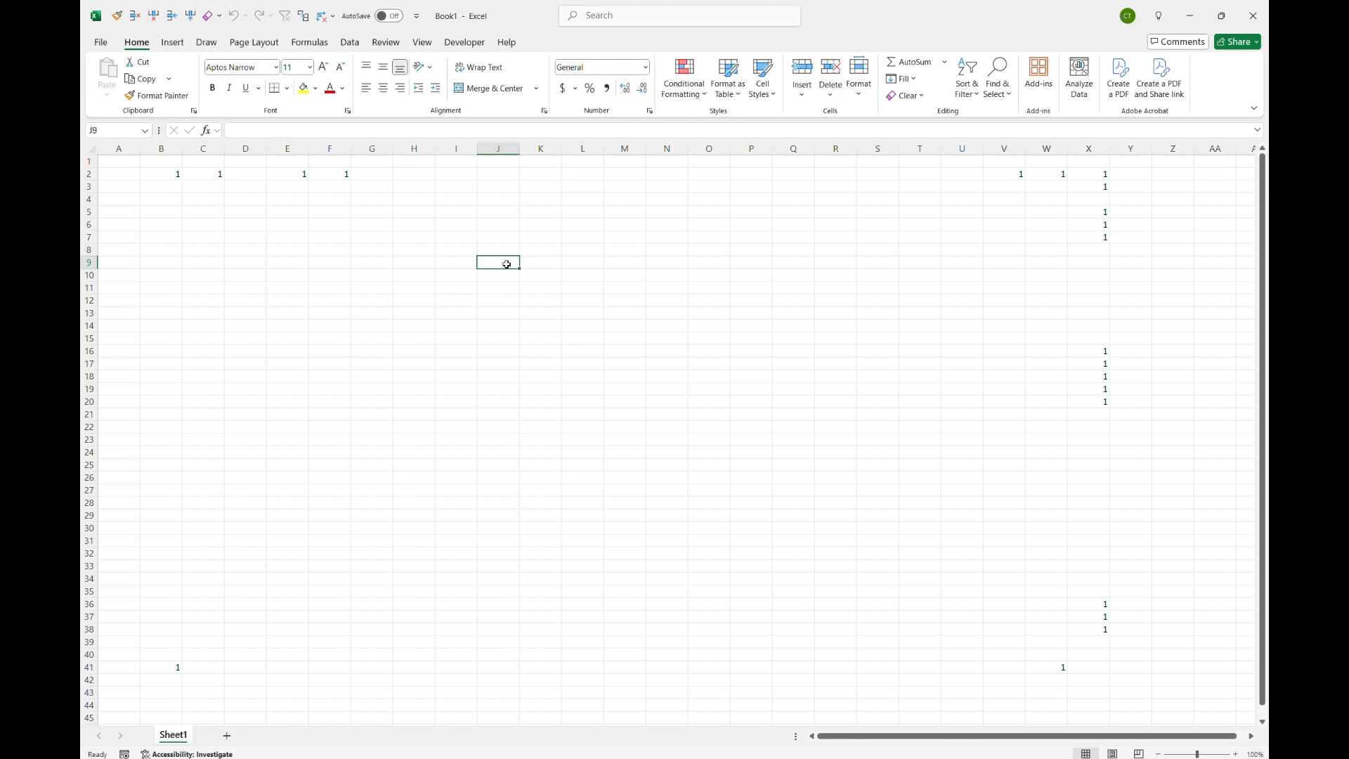
left_click(408, 176)
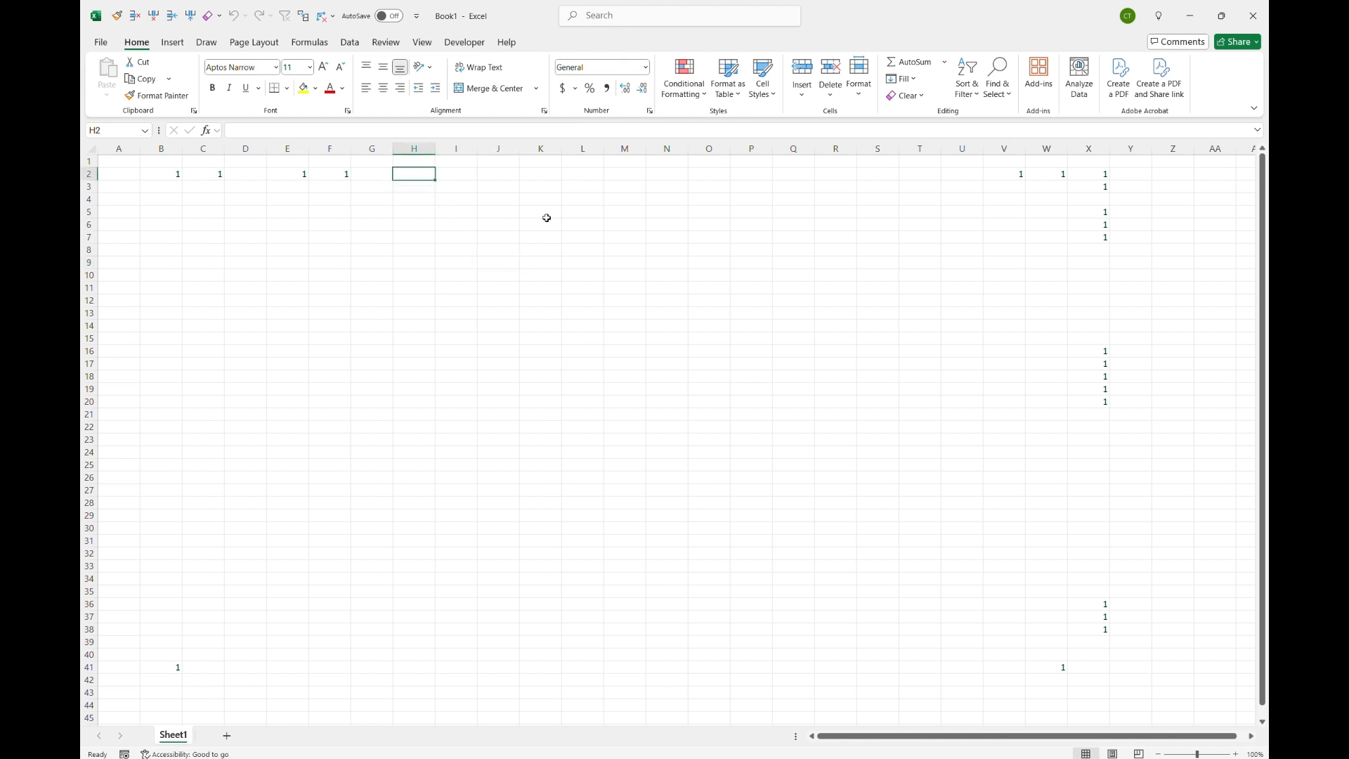
left_click(542, 176)
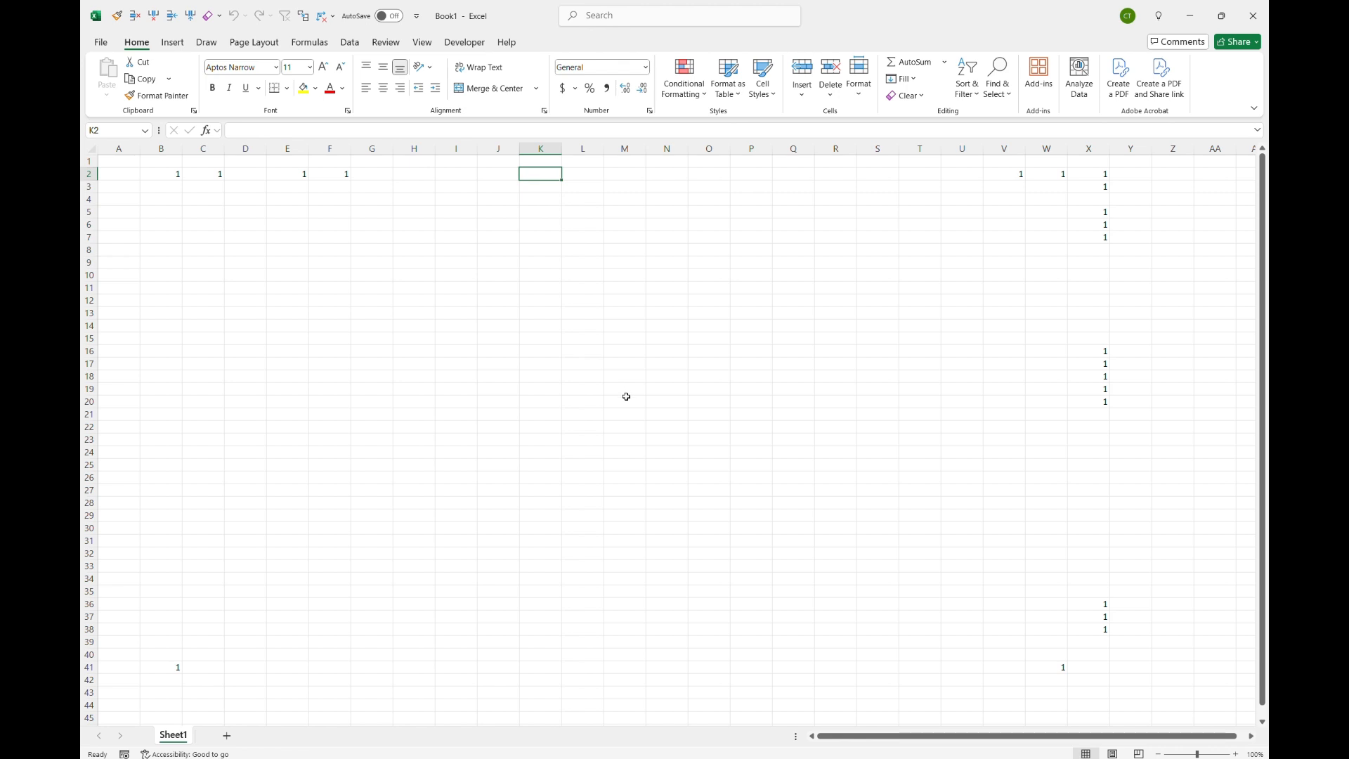
scroll(626, 396, "down", 1)
scroll(626, 396, "up", 1)
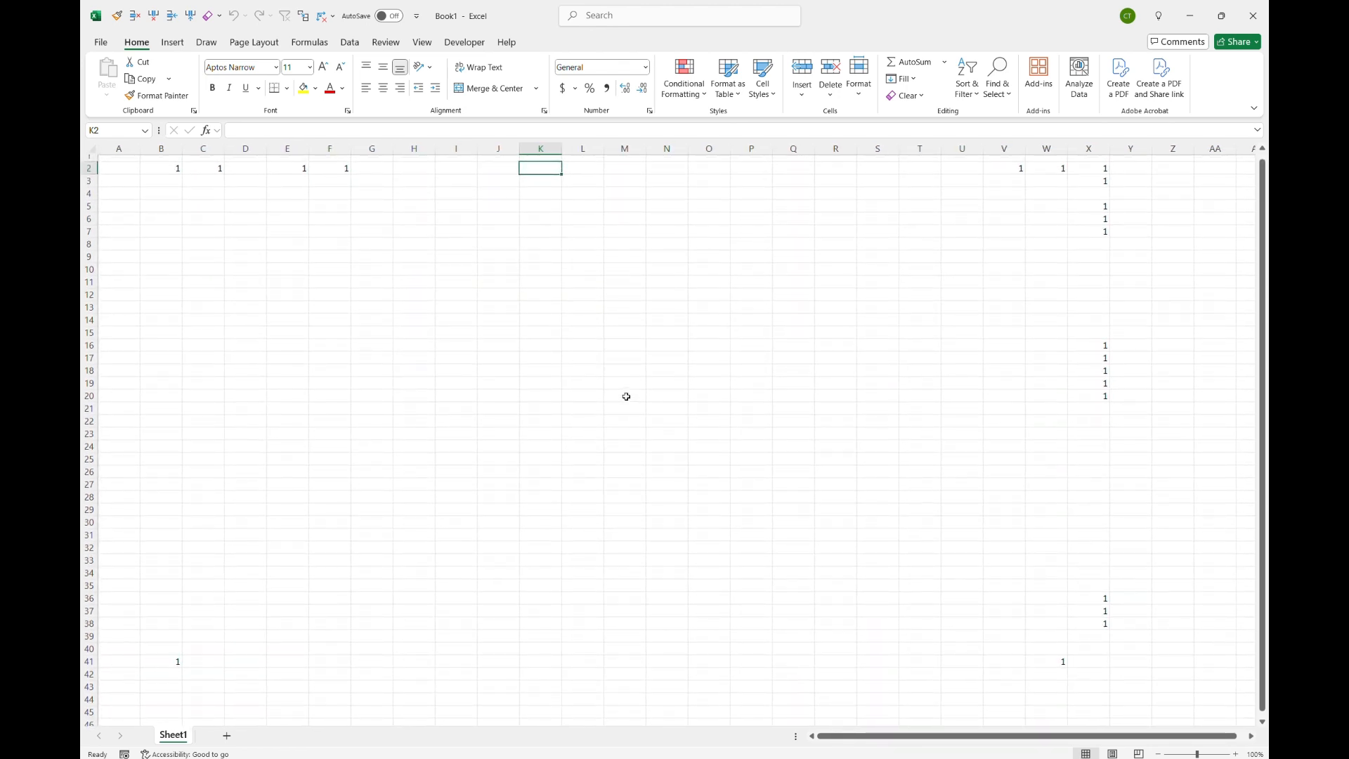
scroll(627, 396, "down", 20)
scroll(626, 397, "right", 6)
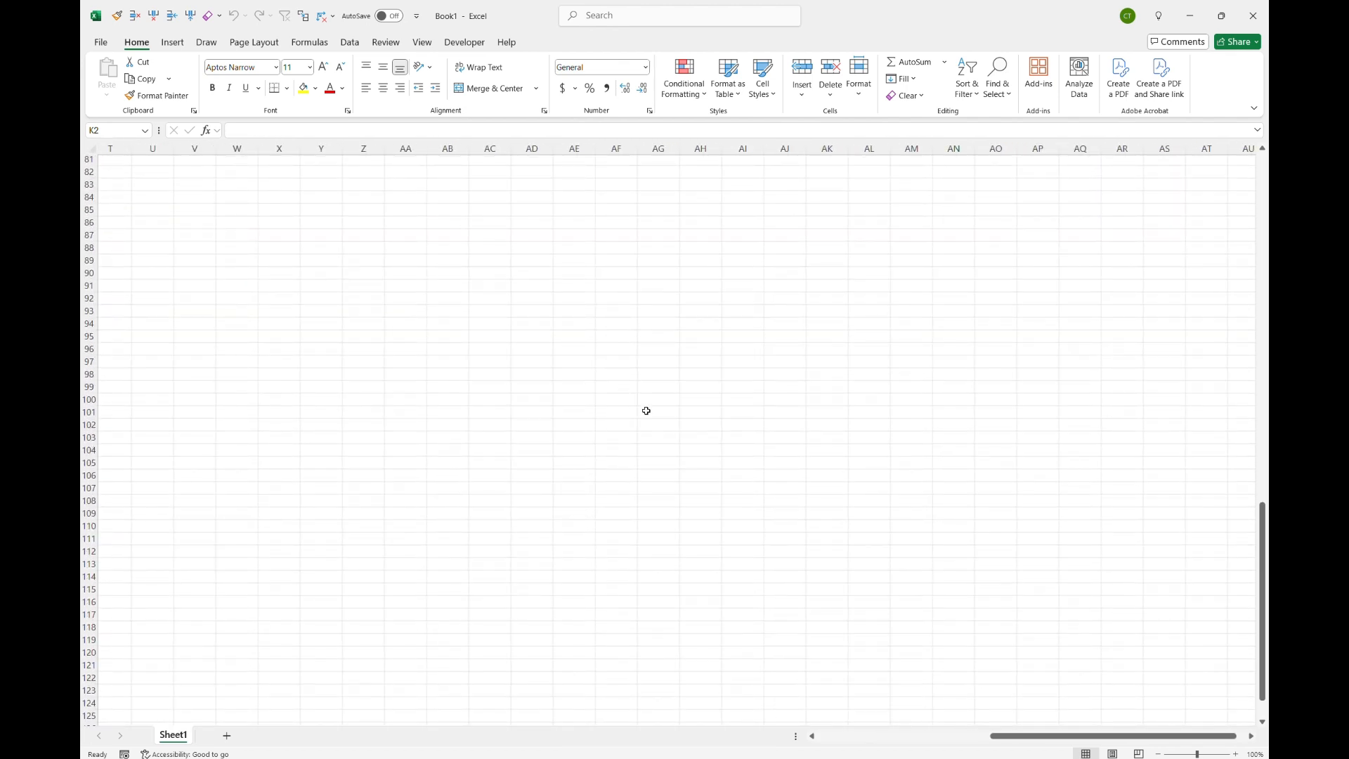
left_click(675, 415)
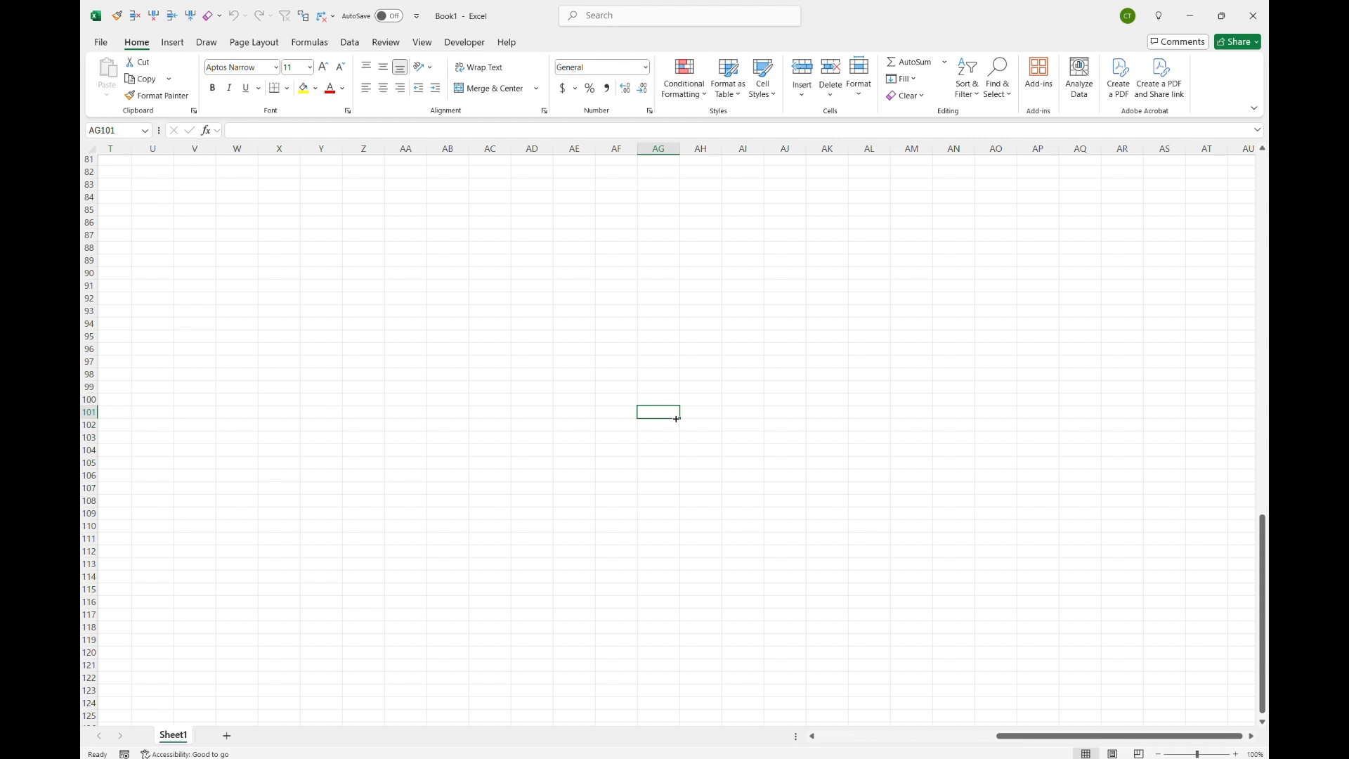
key("ctrl+Home")
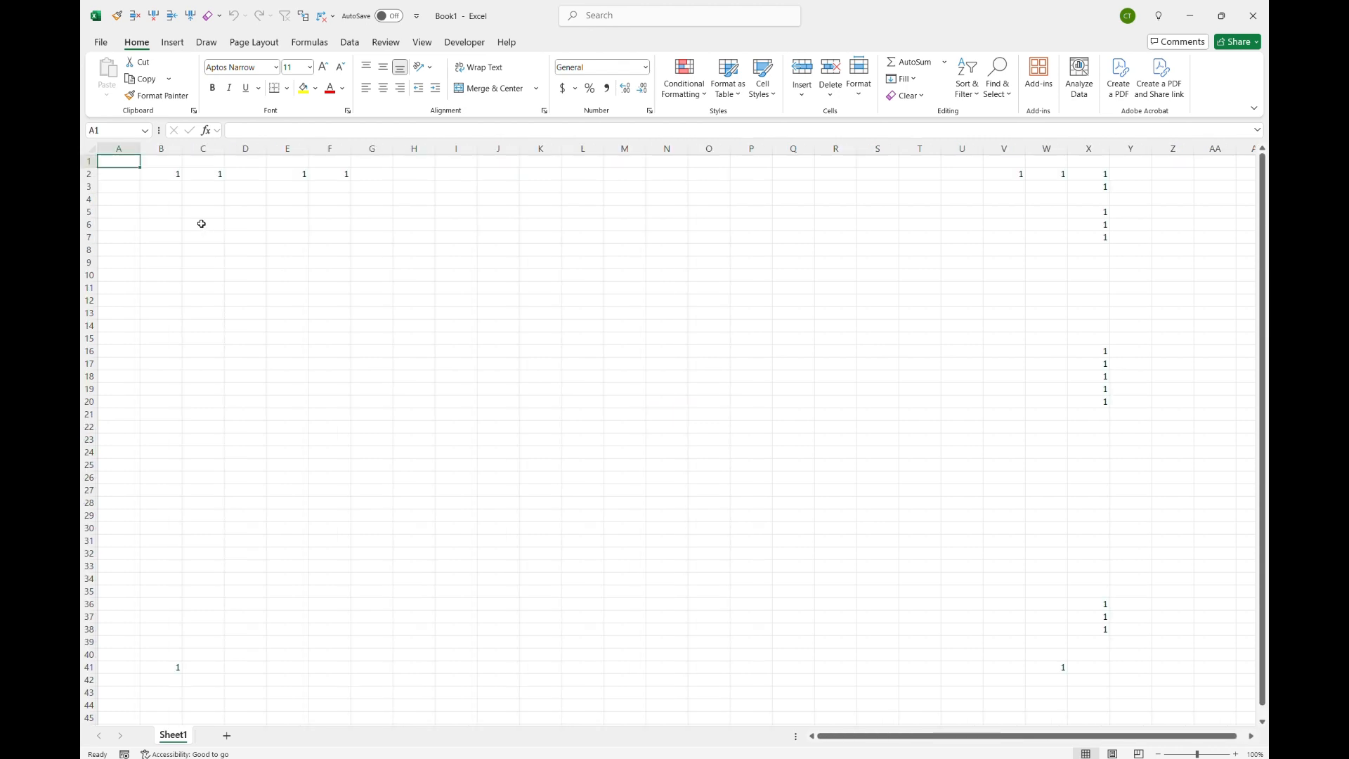
Step: From an empty cell around R153, jump to the sheet's last row and column, then back to A1
scroll(491, 399, "down", 20)
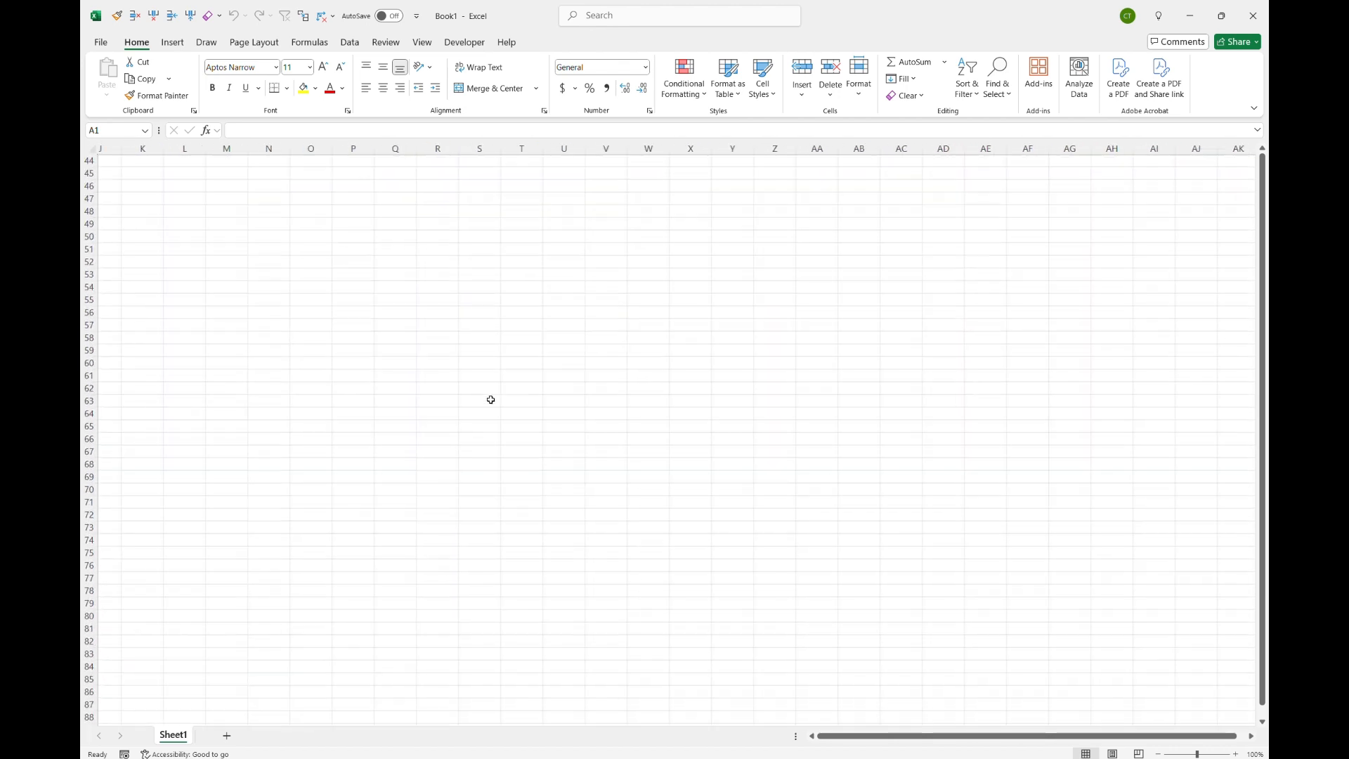
scroll(464, 399, "right", 3)
left_click(456, 401)
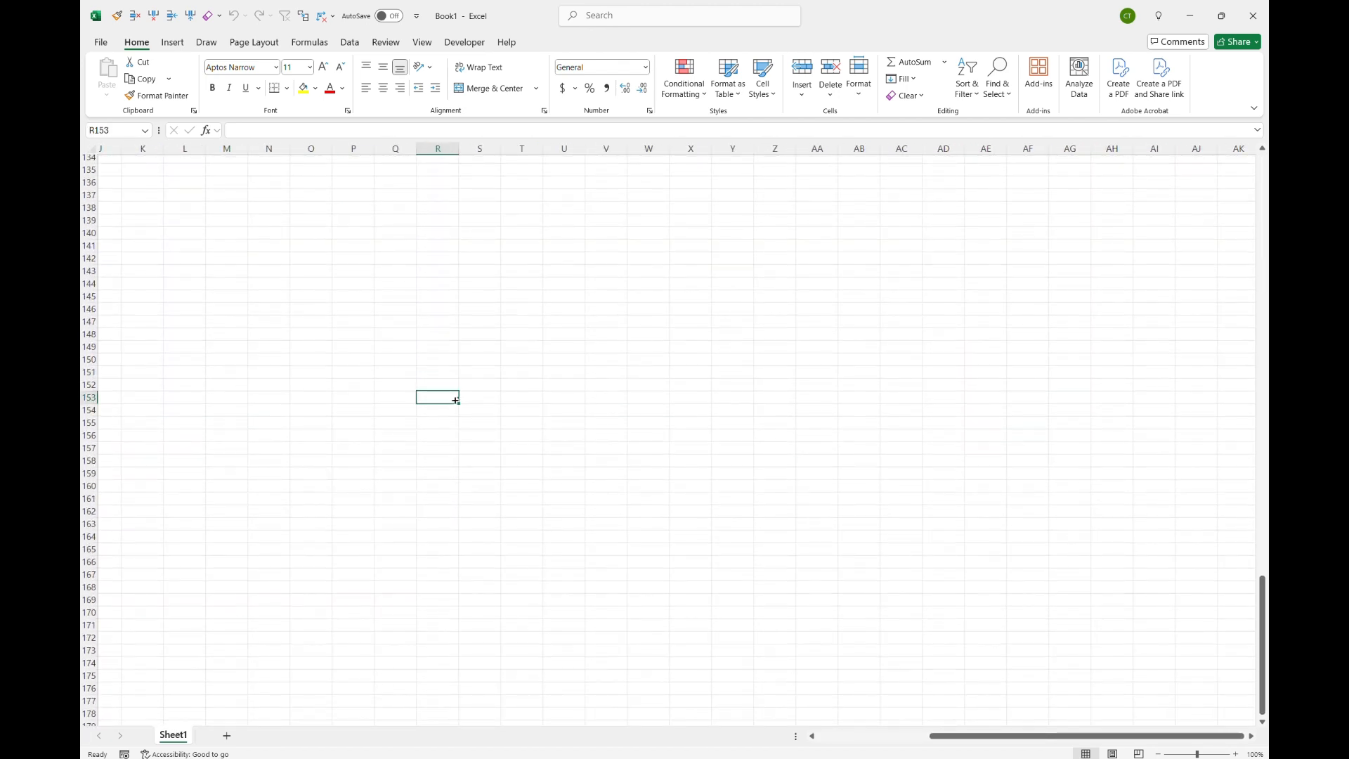
key("ctrl+Down")
key("ctrl+Right")
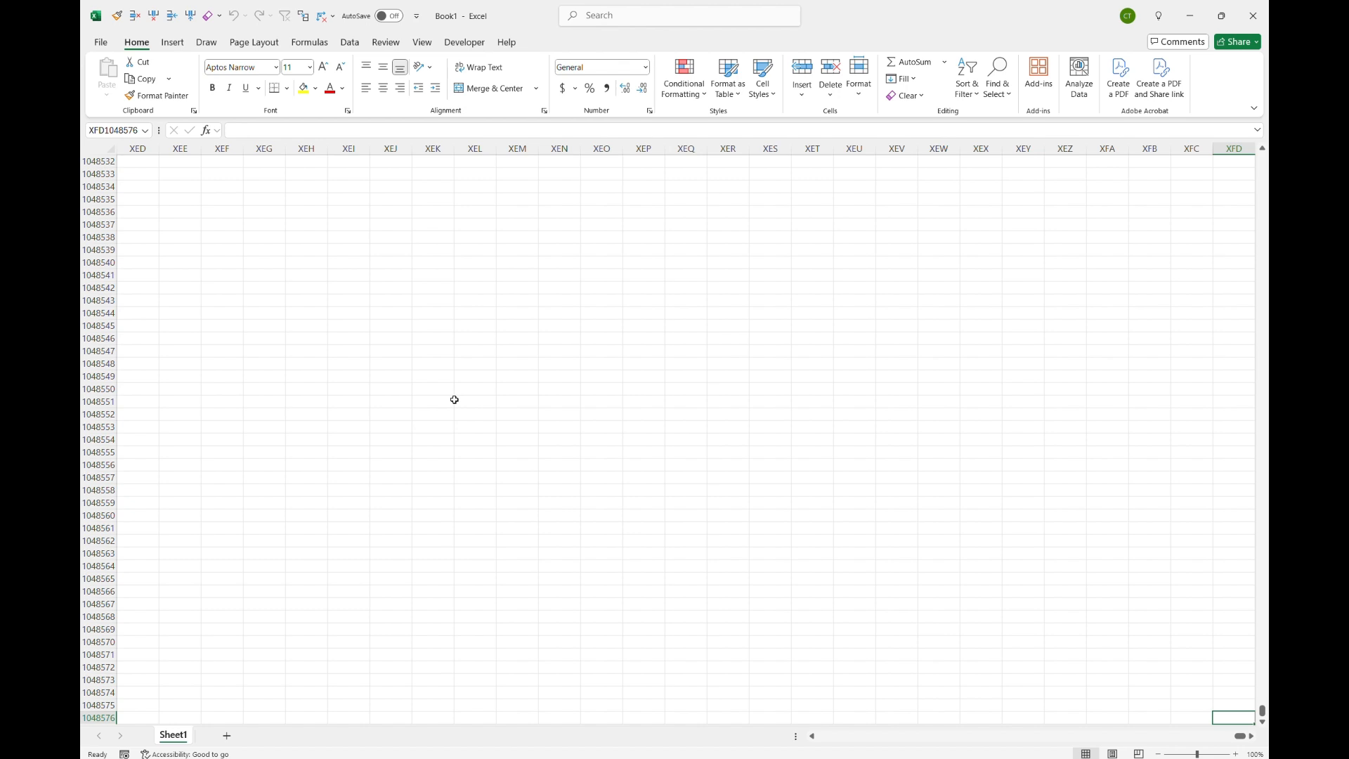
key("ctrl+Home")
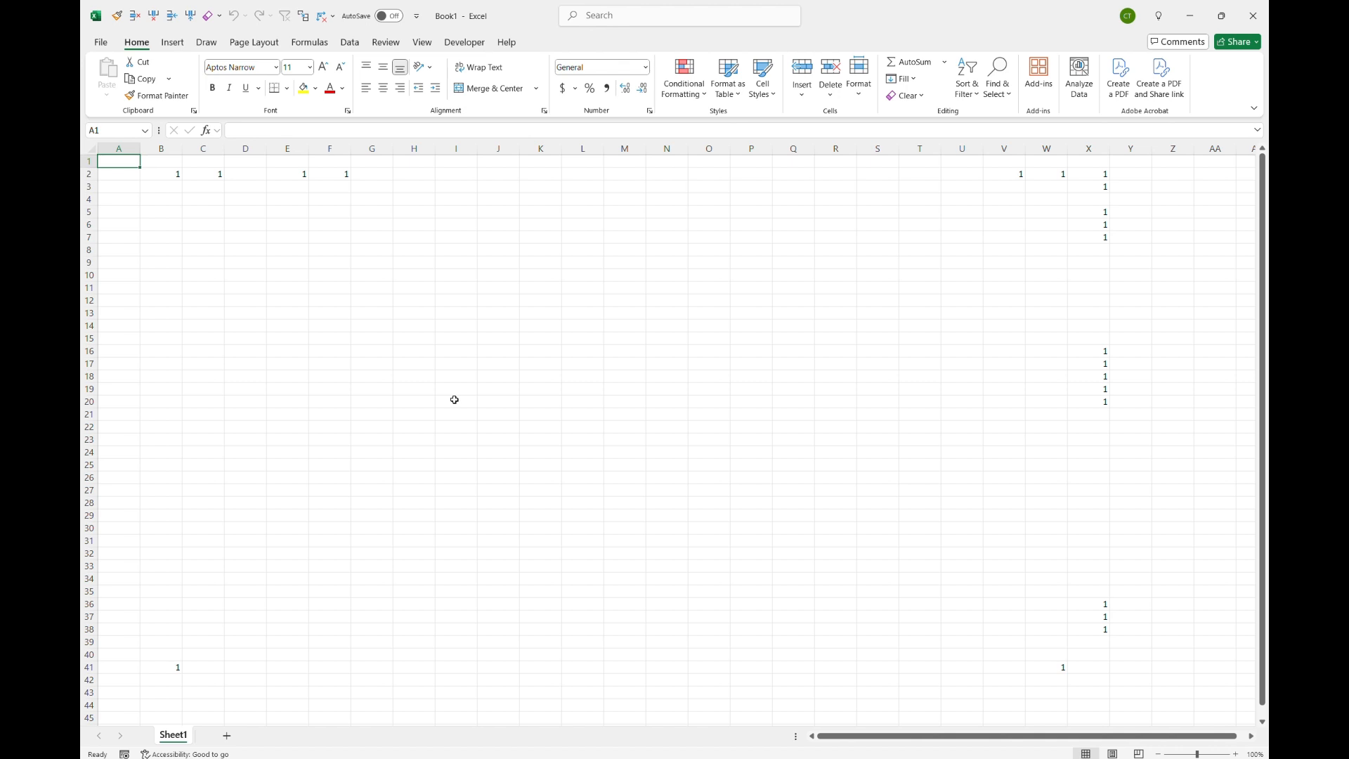
Step: Jump to the last used cell, then type x into empty cell AO76 and return to A1
key("ctrl+End")
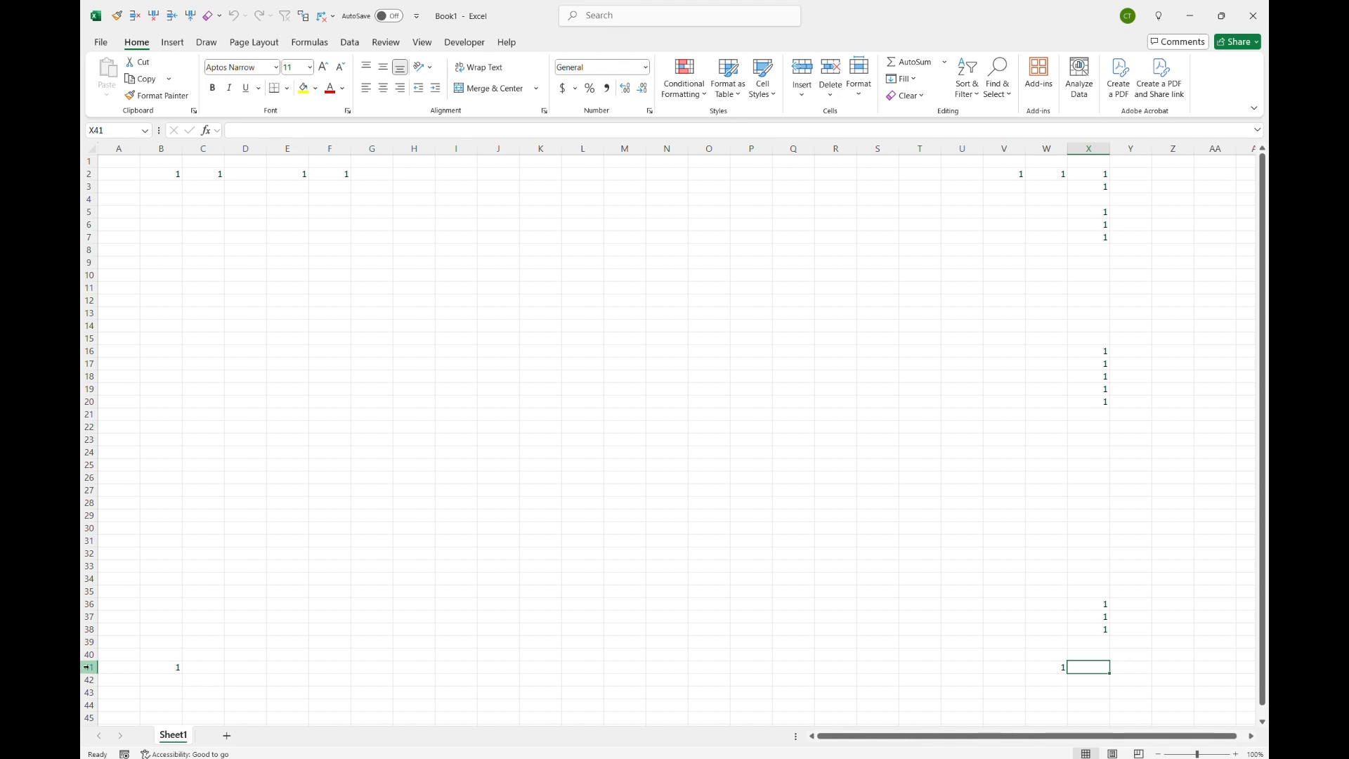
scroll(697, 483, "right", 7)
scroll(697, 483, "down", 4)
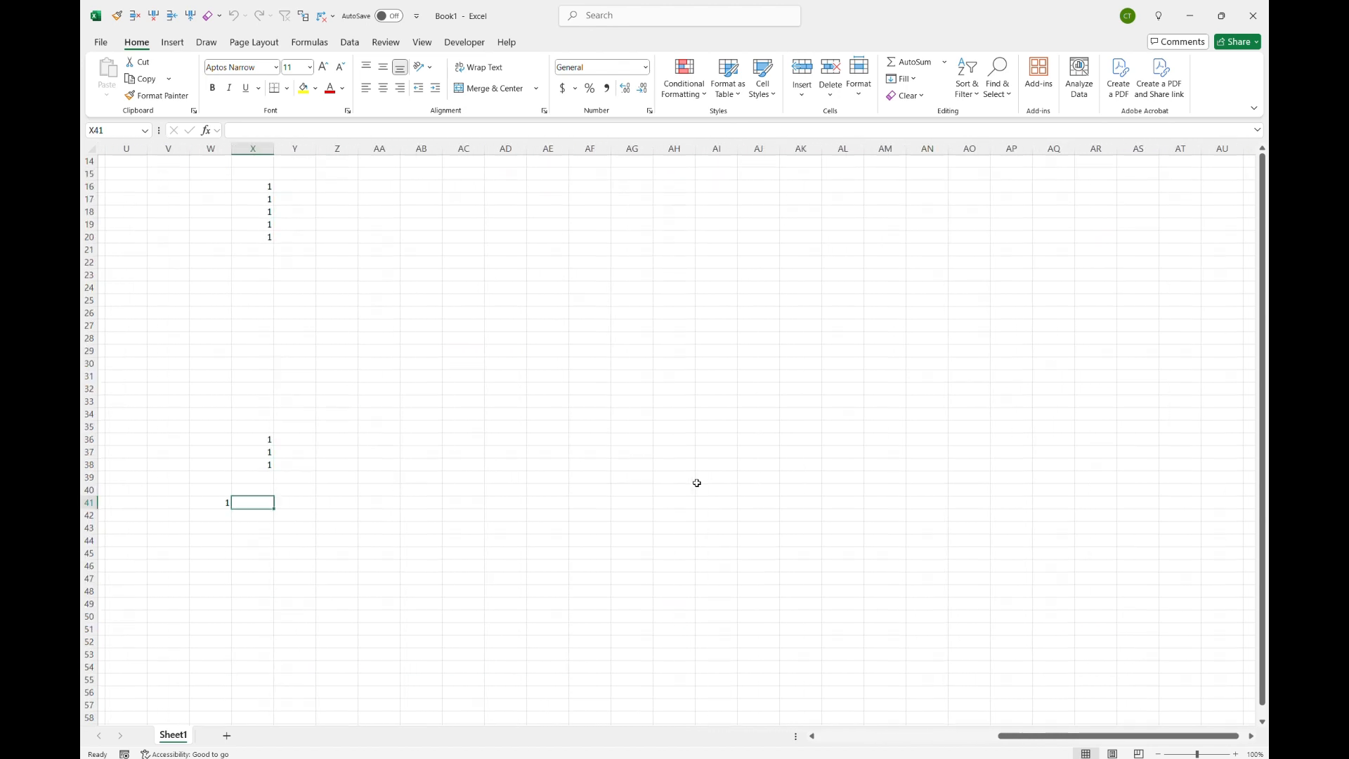
scroll(697, 483, "down", 13)
left_click(975, 457)
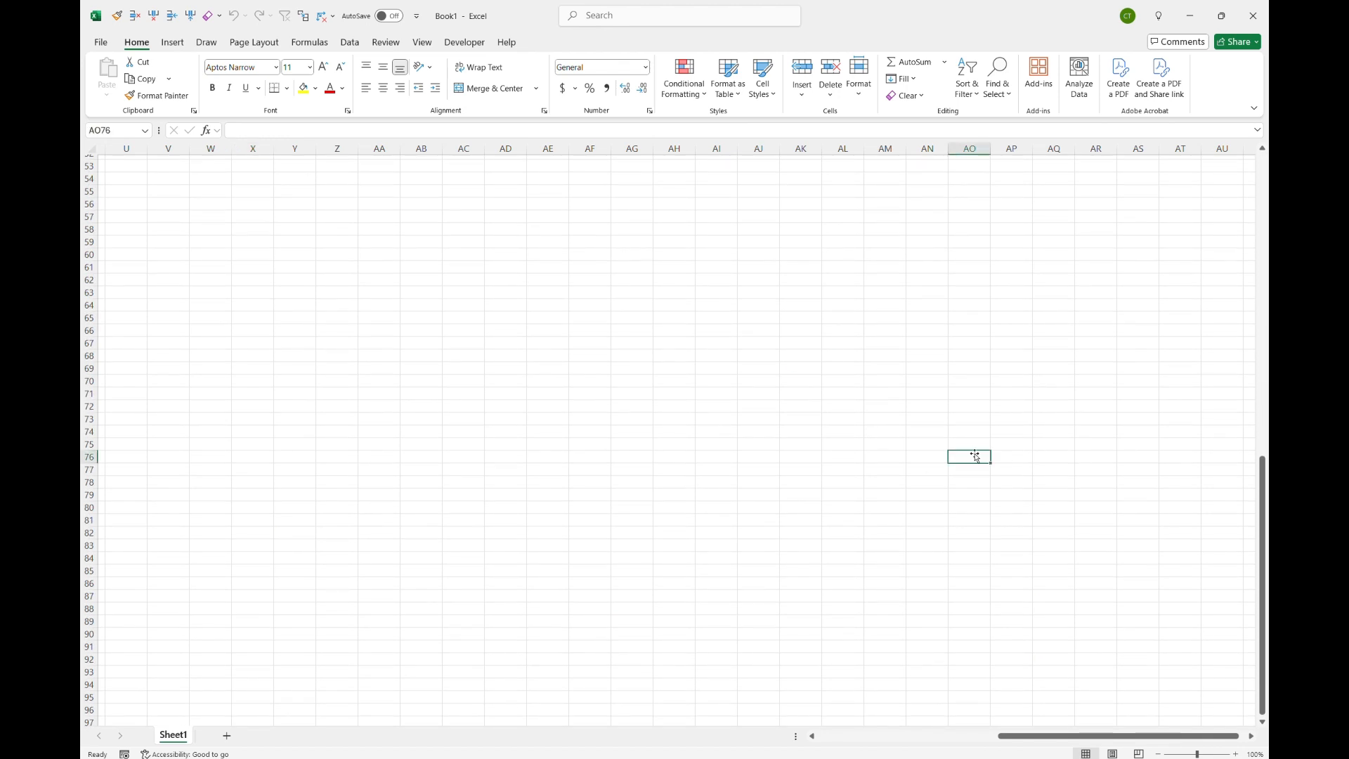
type("x")
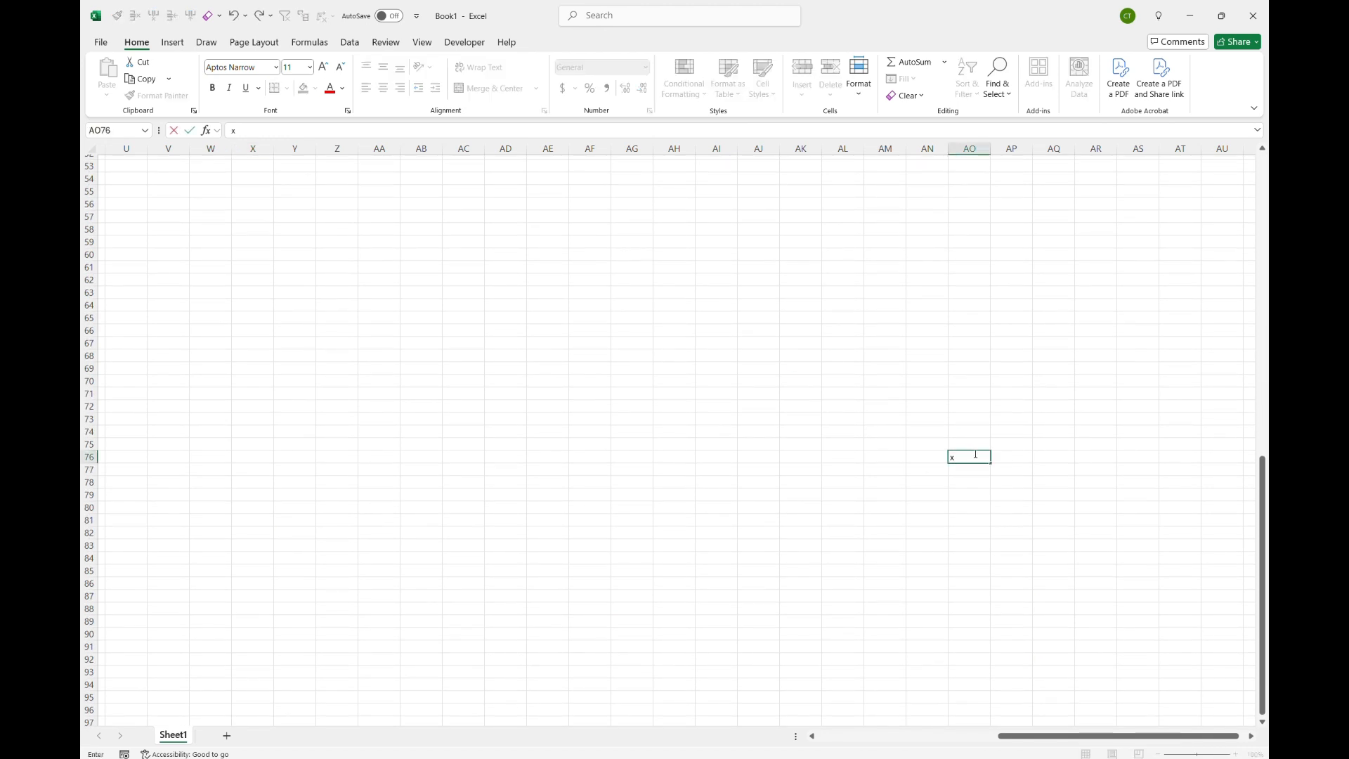
key("Escape")
key("ctrl+Home")
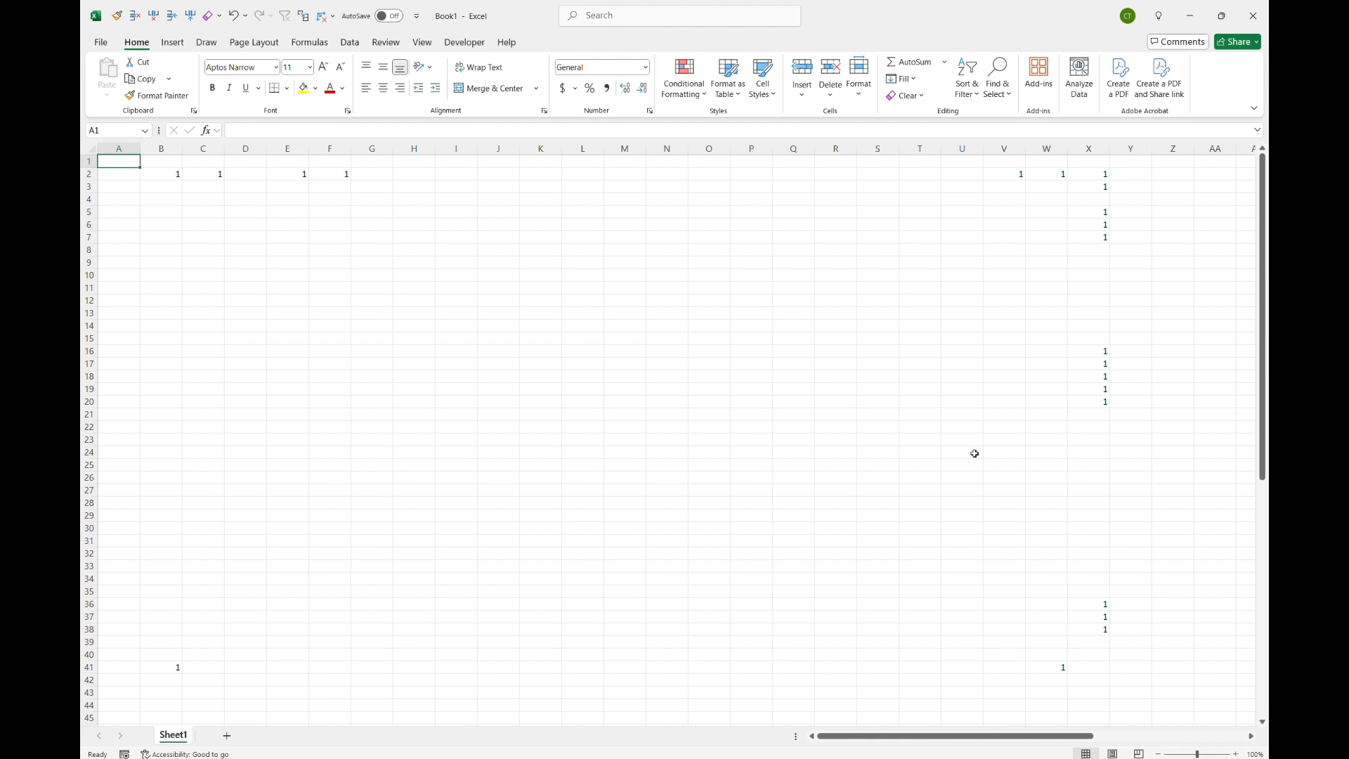
Step: Jump to the last used cell AO76 and enter x two columns right in AQ76
key("ctrl+End")
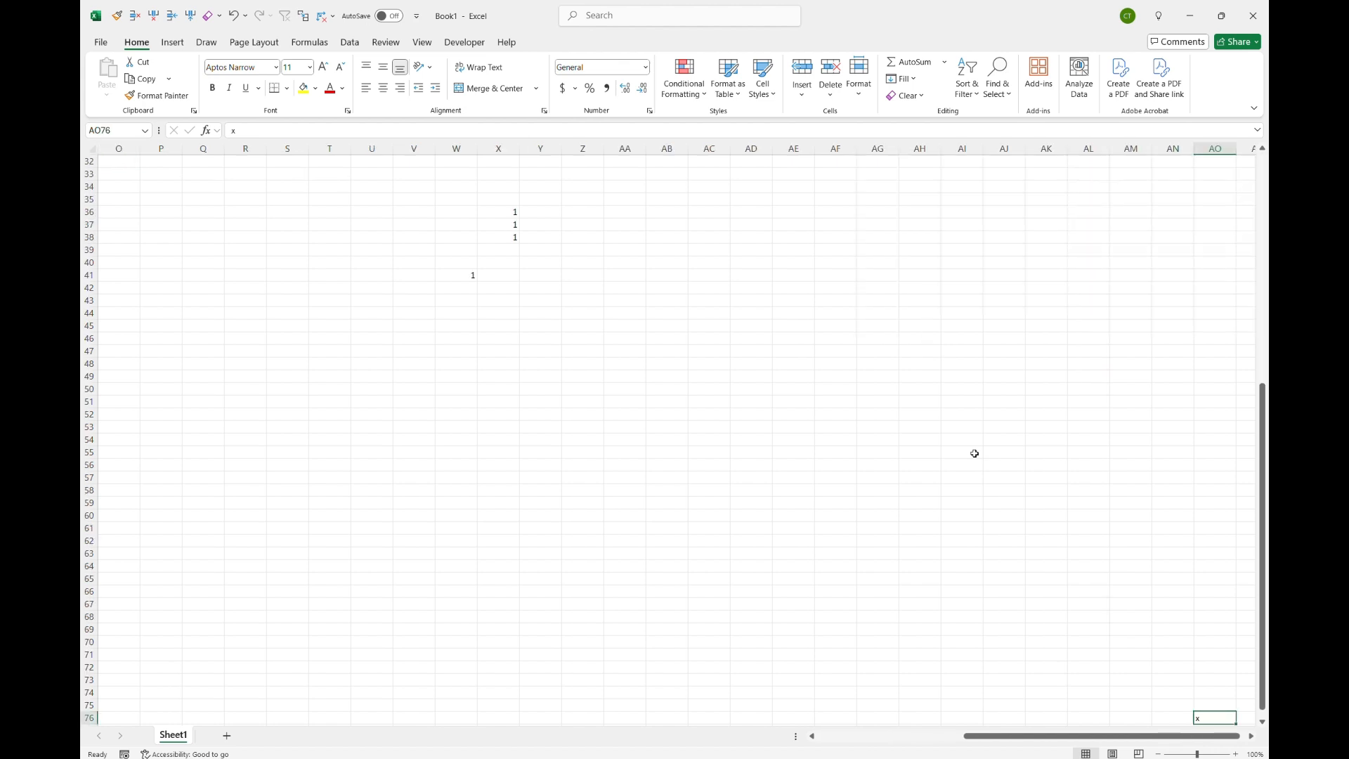
key("Right")
key("Right")
type("x")
key("Return")
Step: Enter x in cell AP81 and in cell AQ80
key("Down")
key("Down")
key("Down")
key("Down")
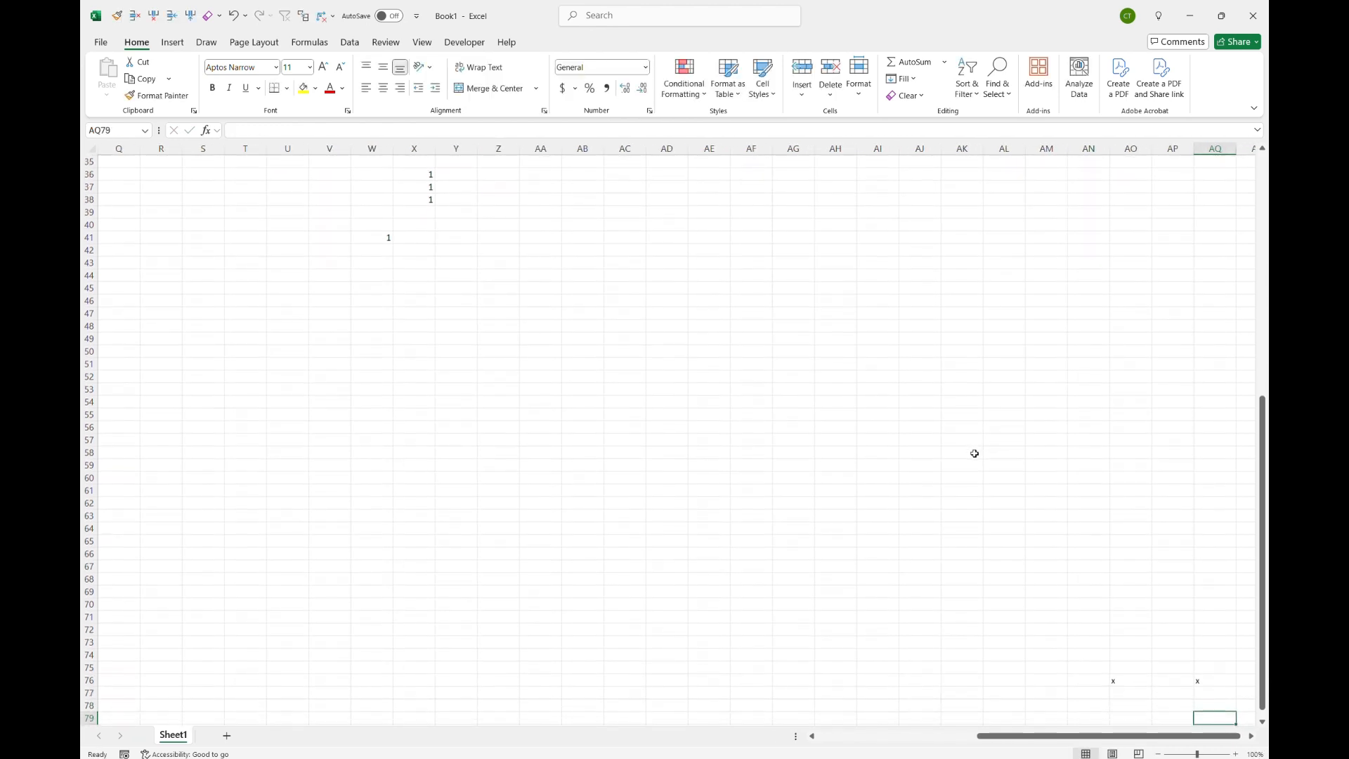
key("Left")
type("x")
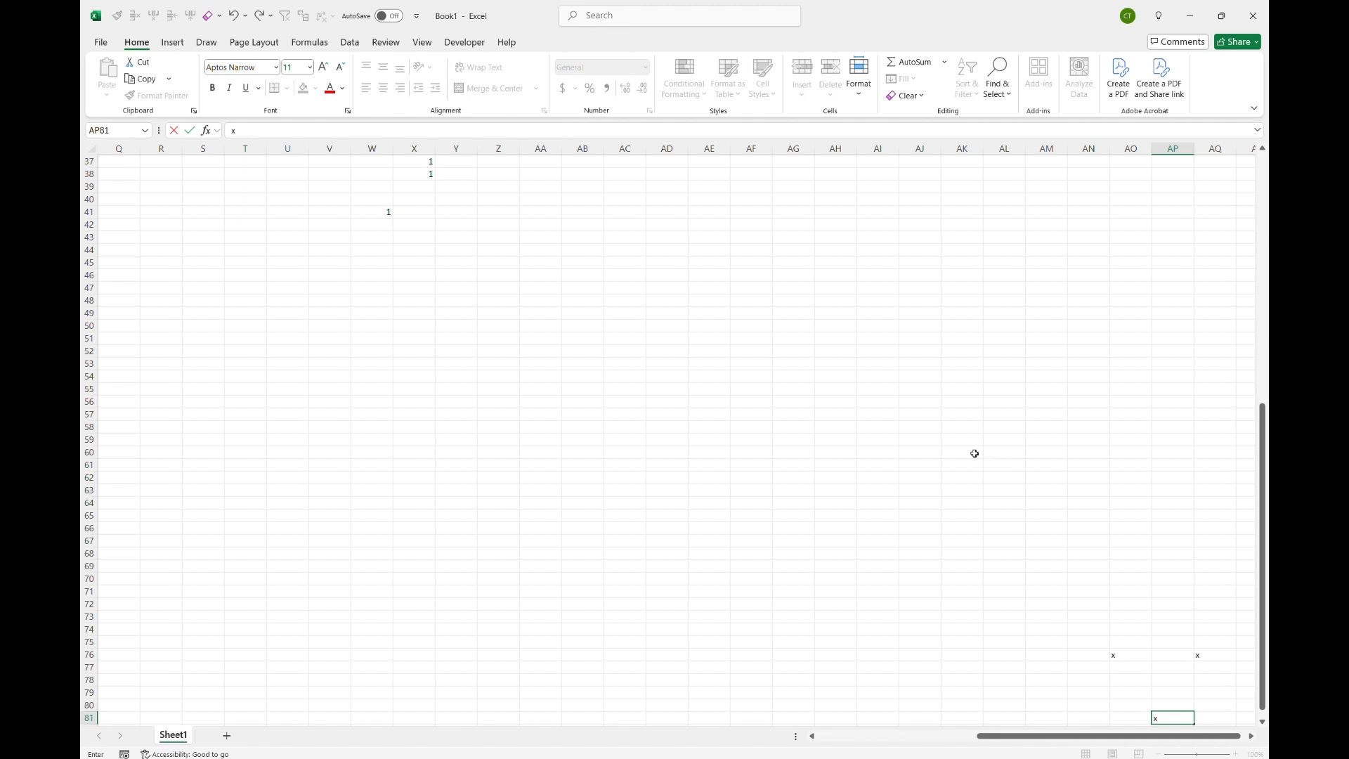
key("Escape")
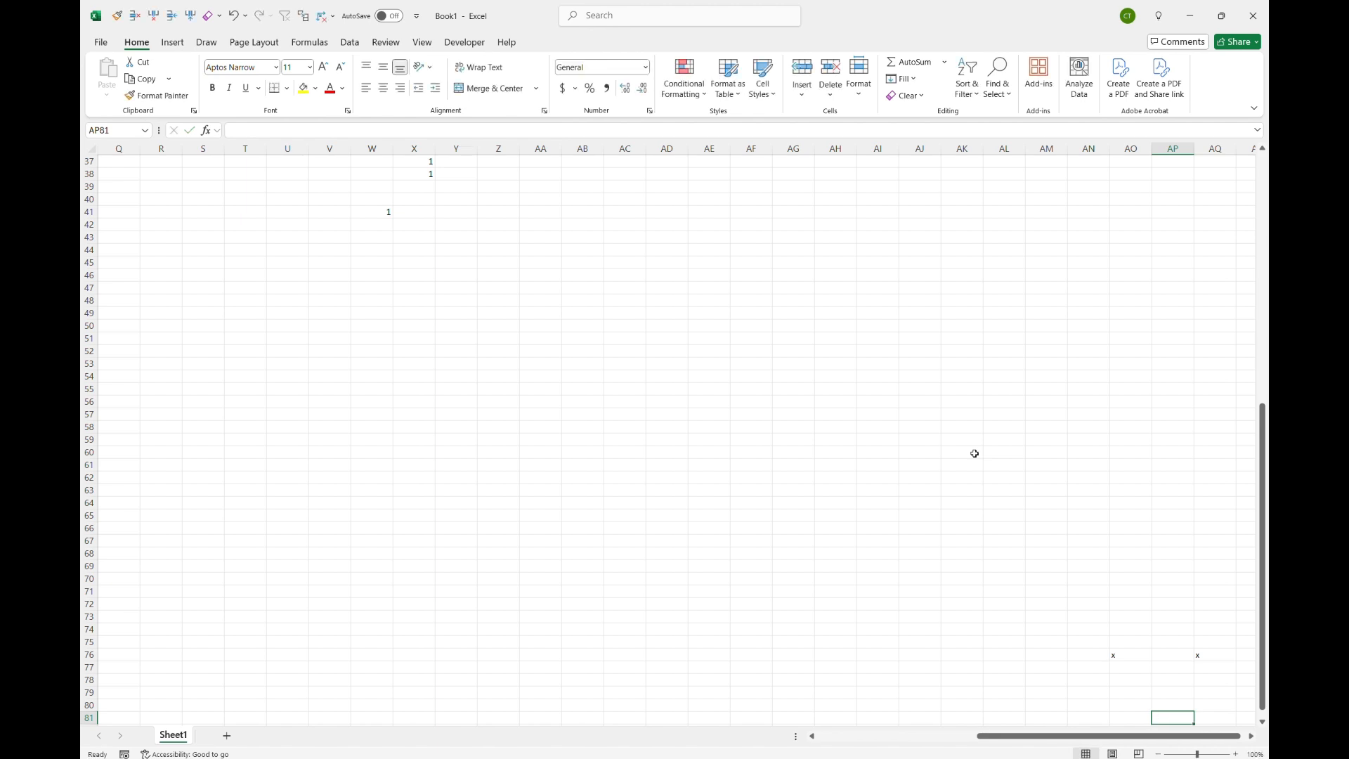
type("x")
key("Up")
key("Right")
type("x")
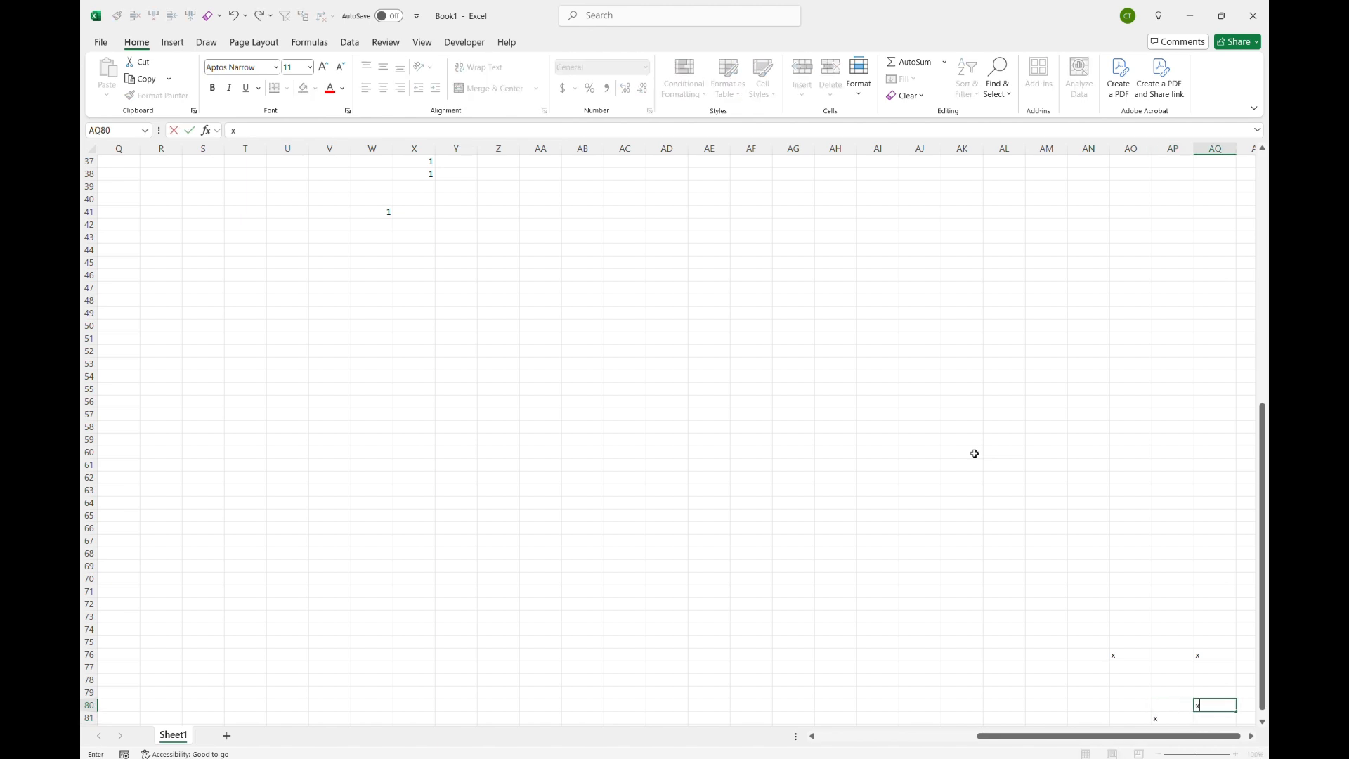
key("Up")
key("Up")
key("Up")
key("Up")
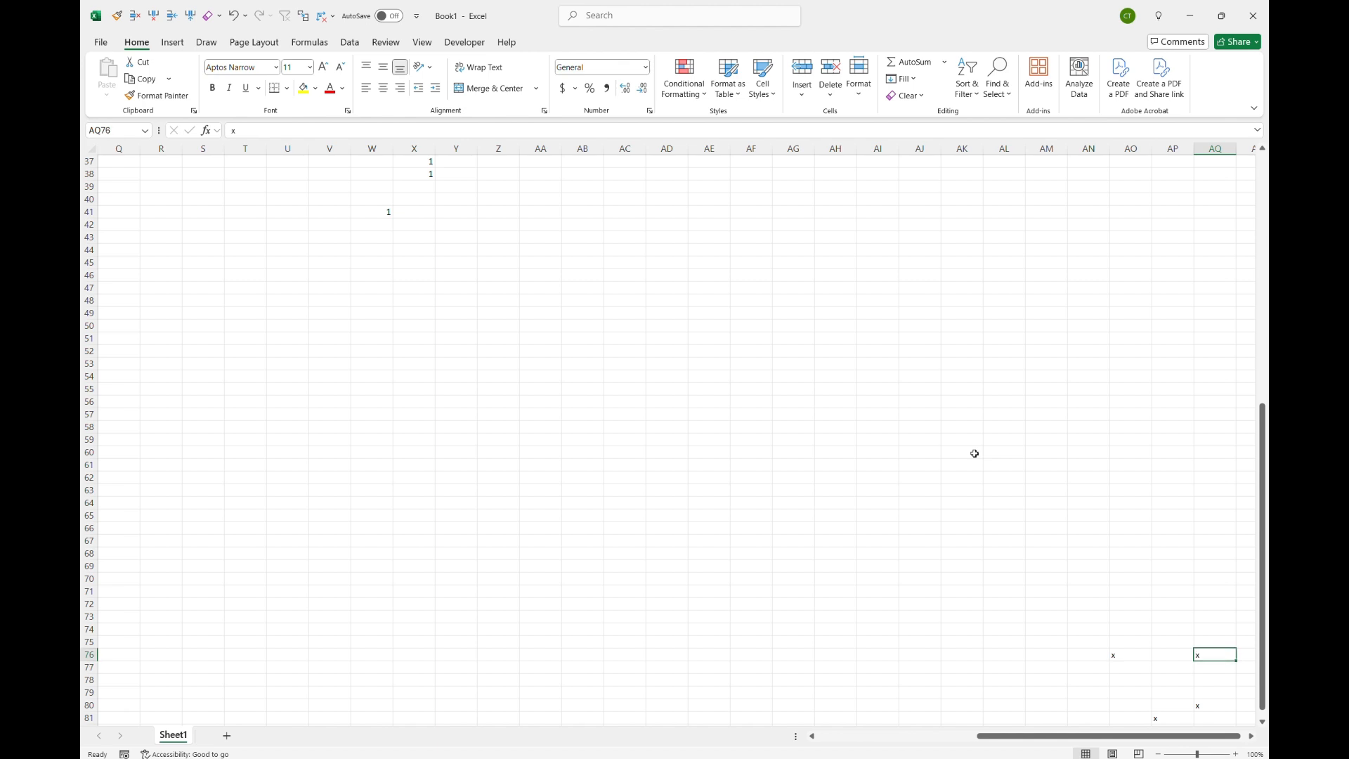
Step: Clear the x from cell AQ76, then jump to A1 and back to the sheet's last used cell
key("Down")
key("Down")
key("Down")
key("Down")
key("Down")
key("Left")
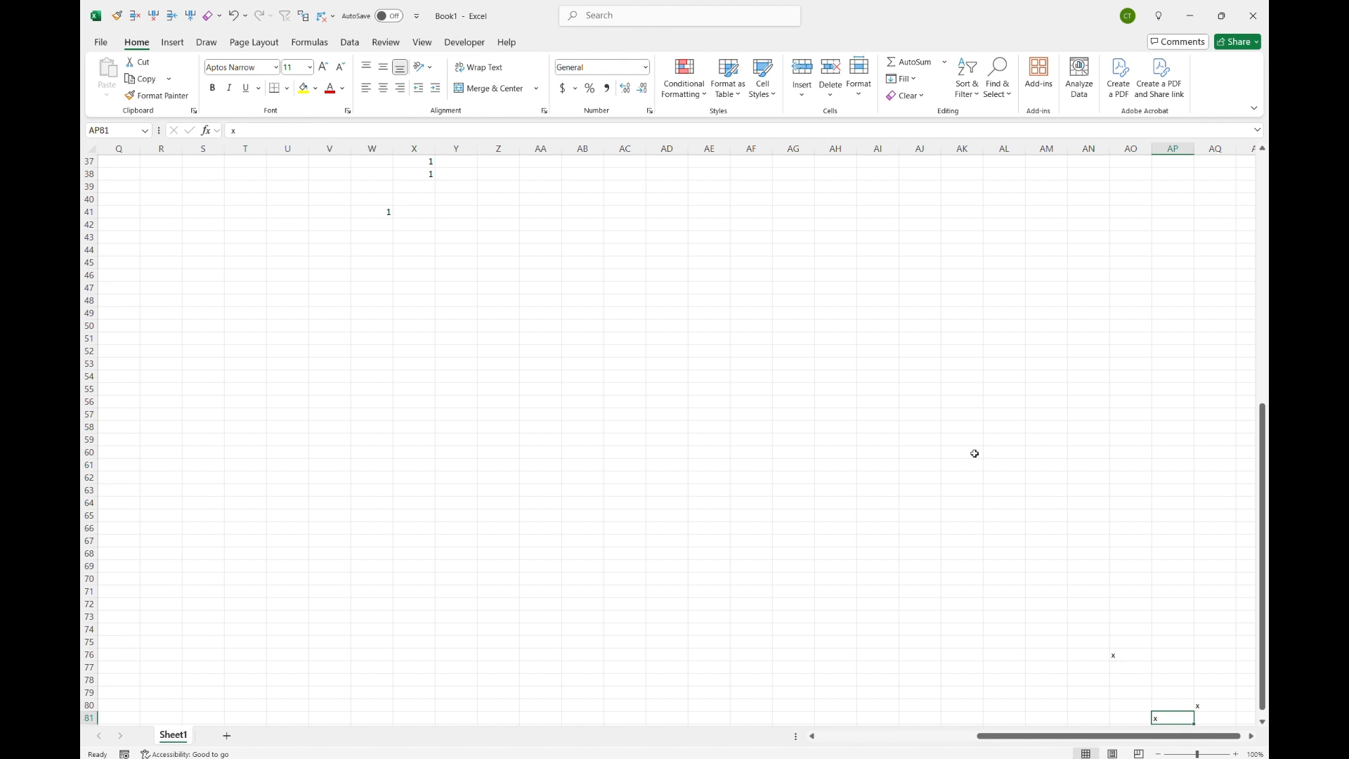
key("ctrl+Home")
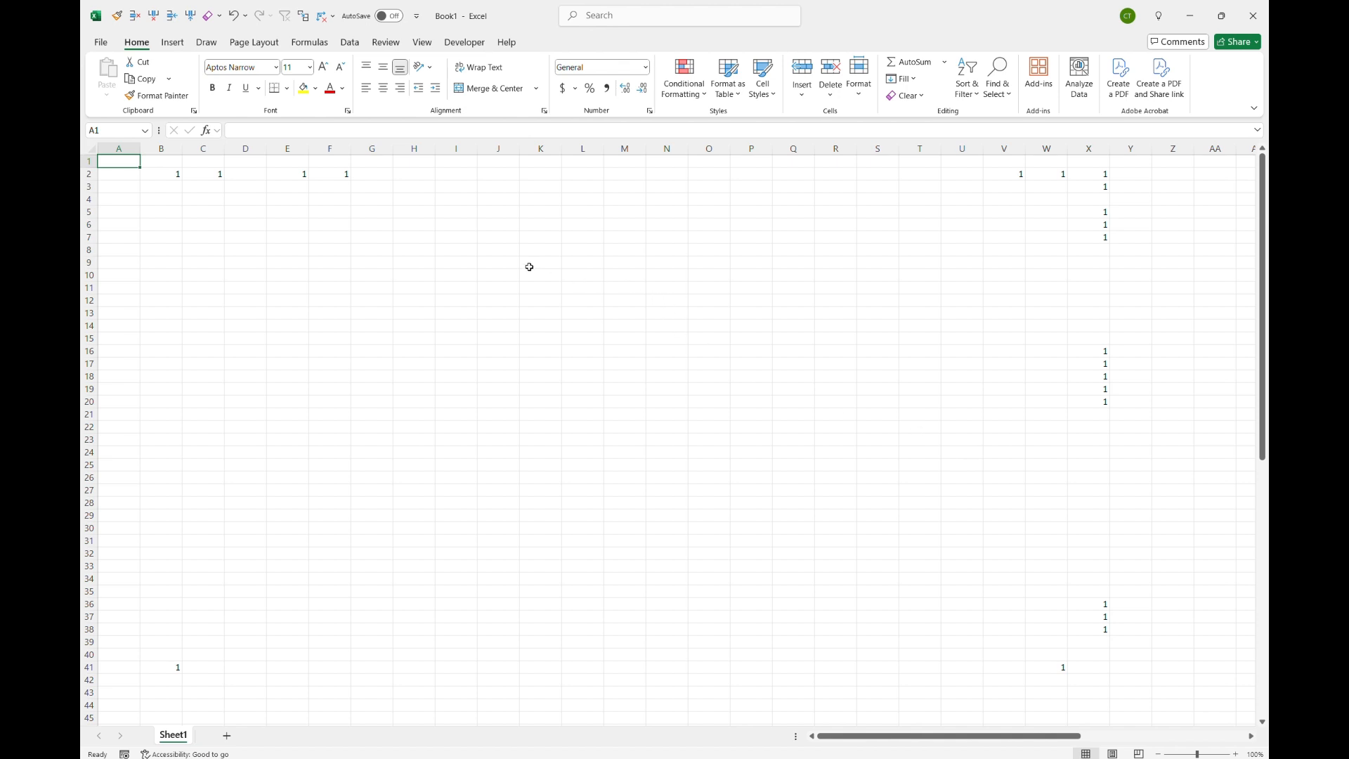
key("ctrl+End")
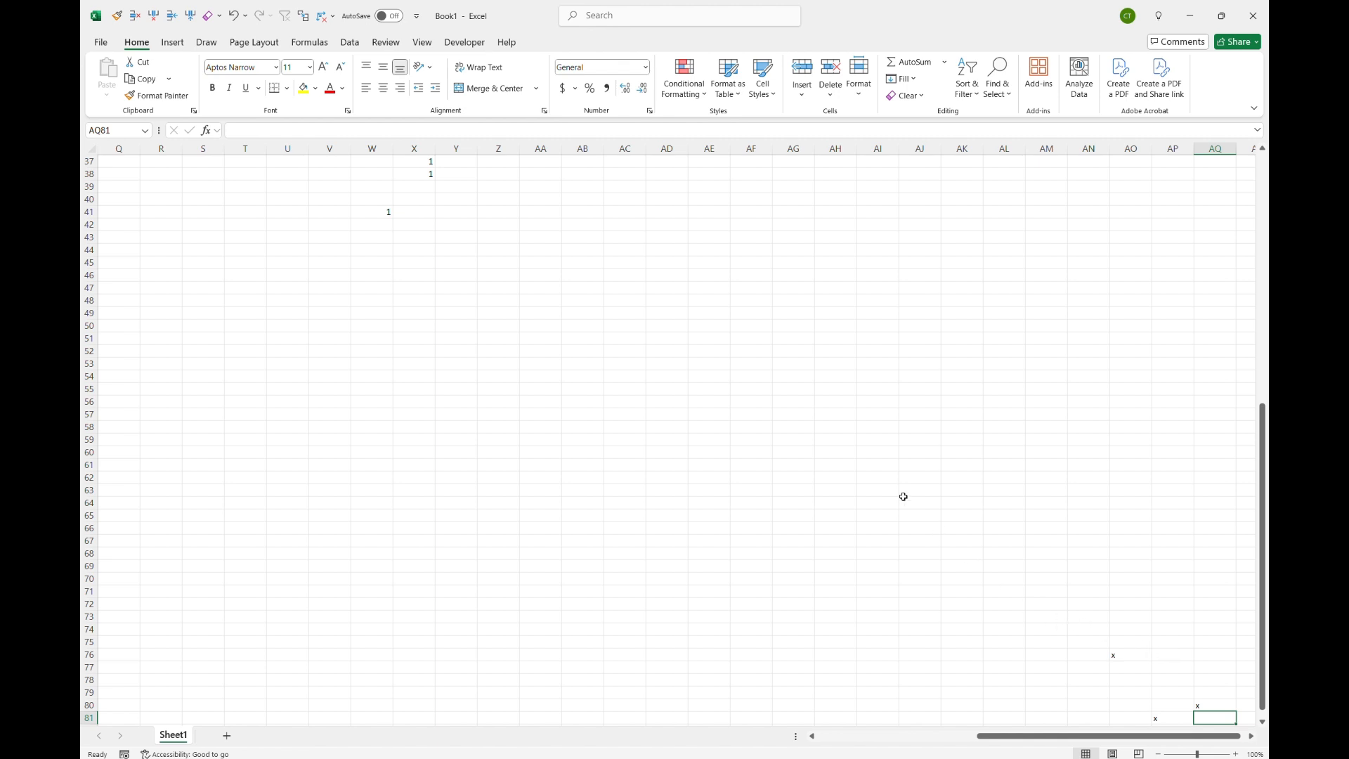
Step: Select empty cell AH55, return to A1, and add a new worksheet
left_click(851, 385)
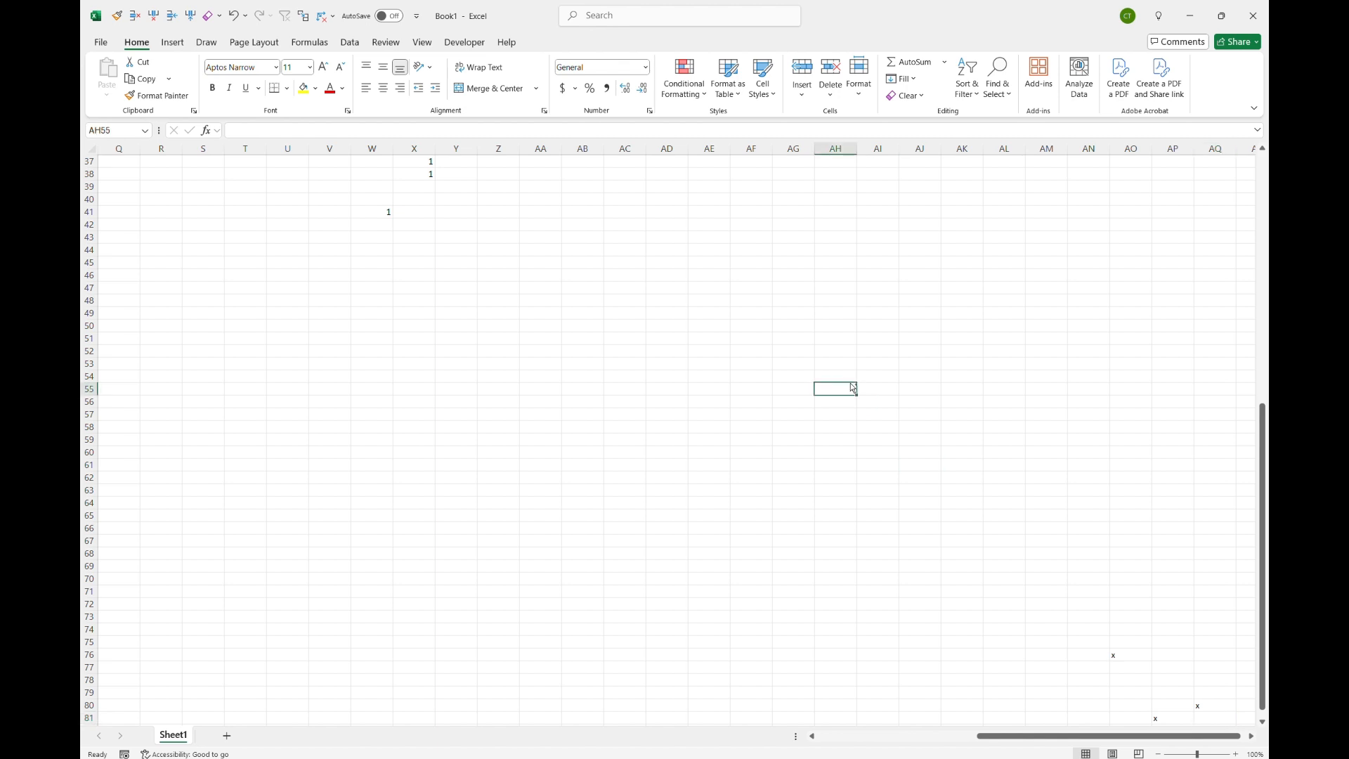
key("ctrl+Home")
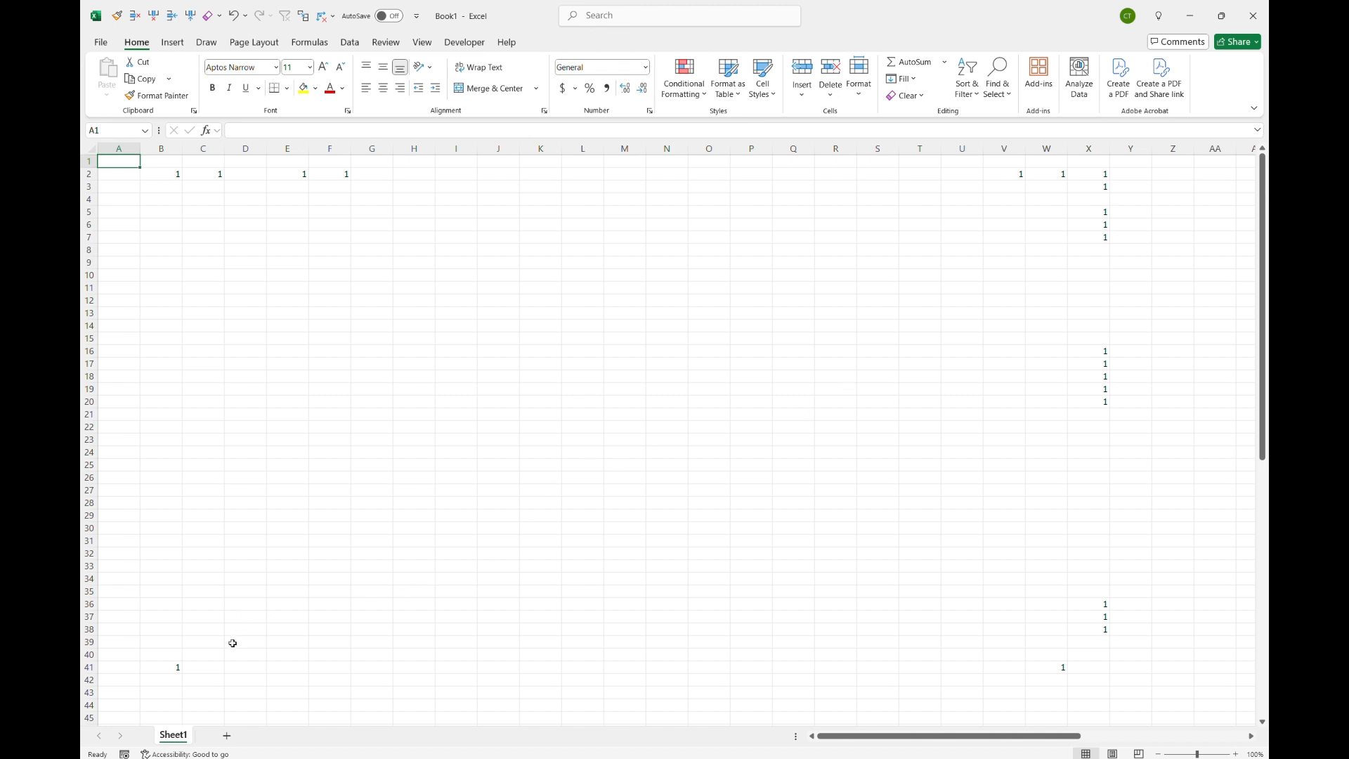
left_click(226, 736)
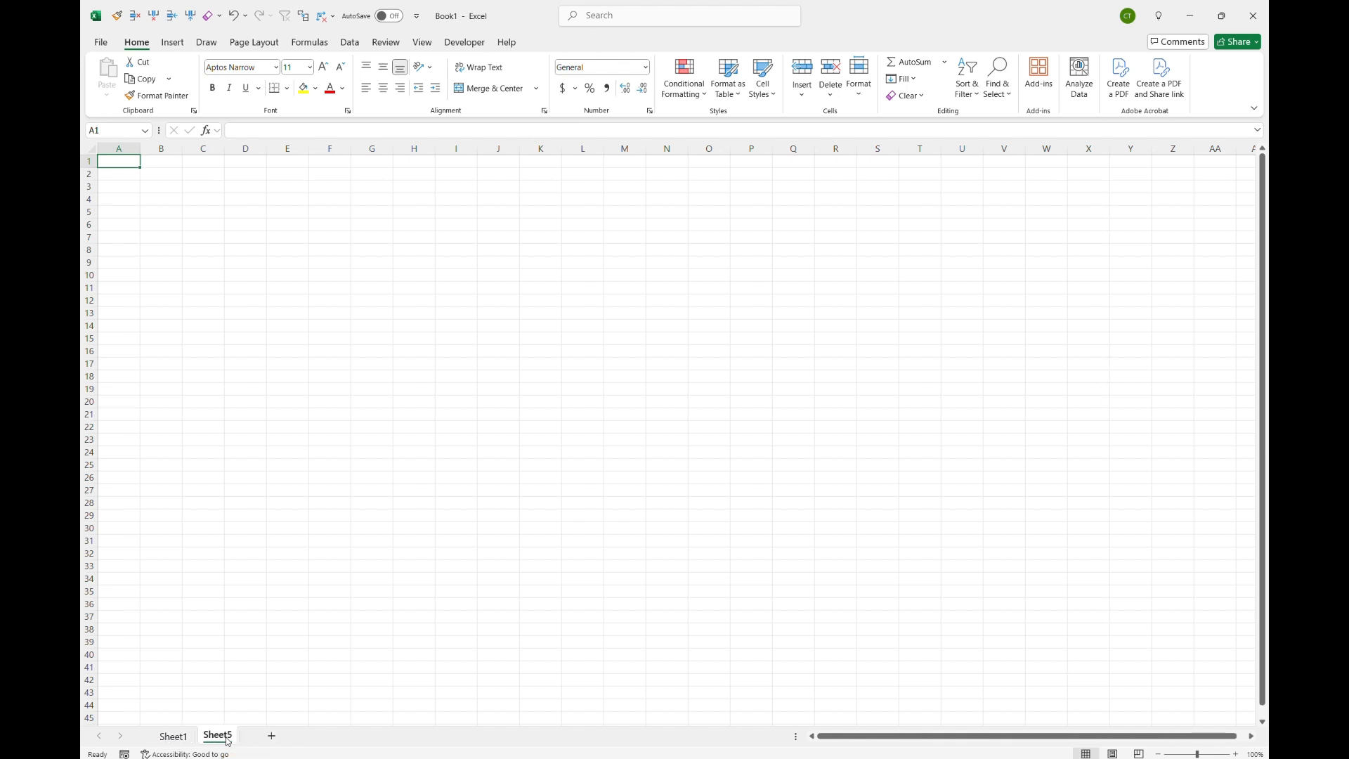
Step: Add three new worksheets, Sheet6, Sheet7 and Sheet8
left_click(271, 736)
left_click(317, 737)
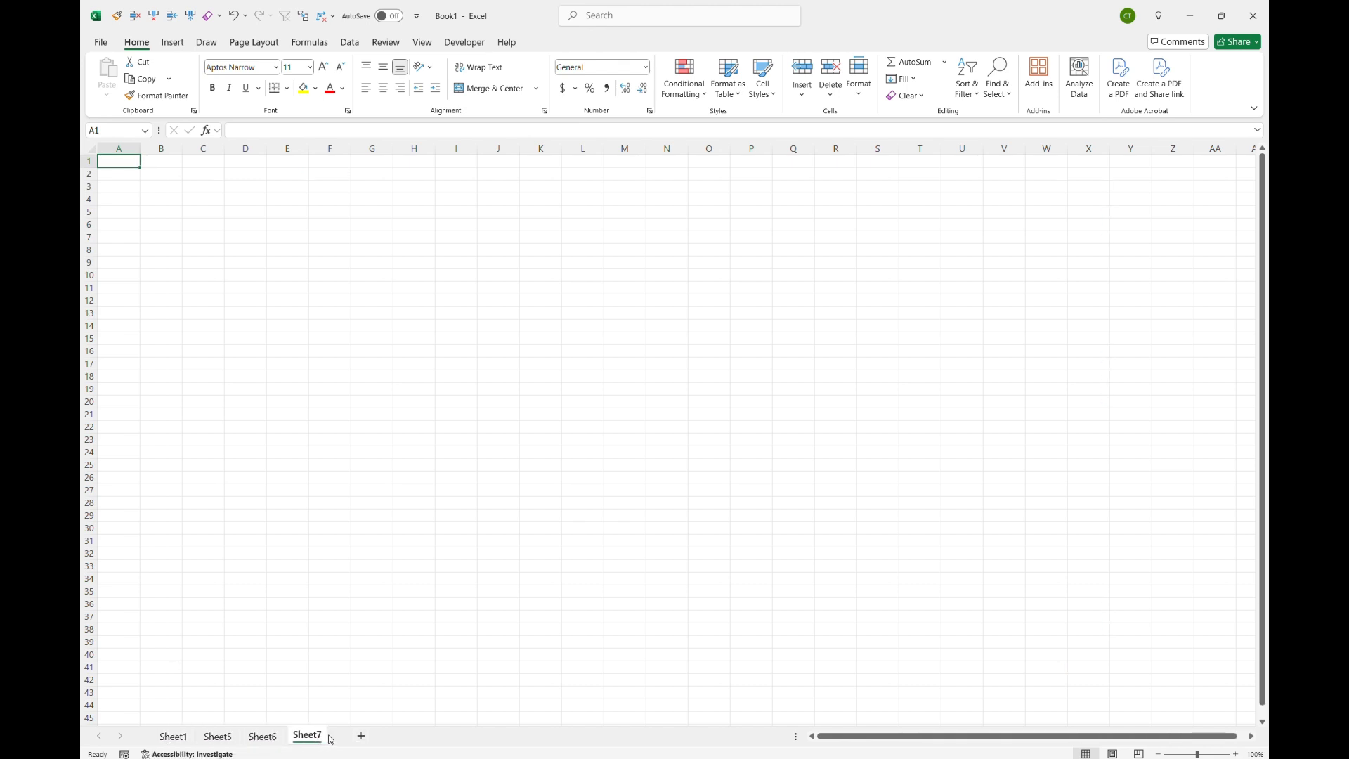
left_click(361, 736)
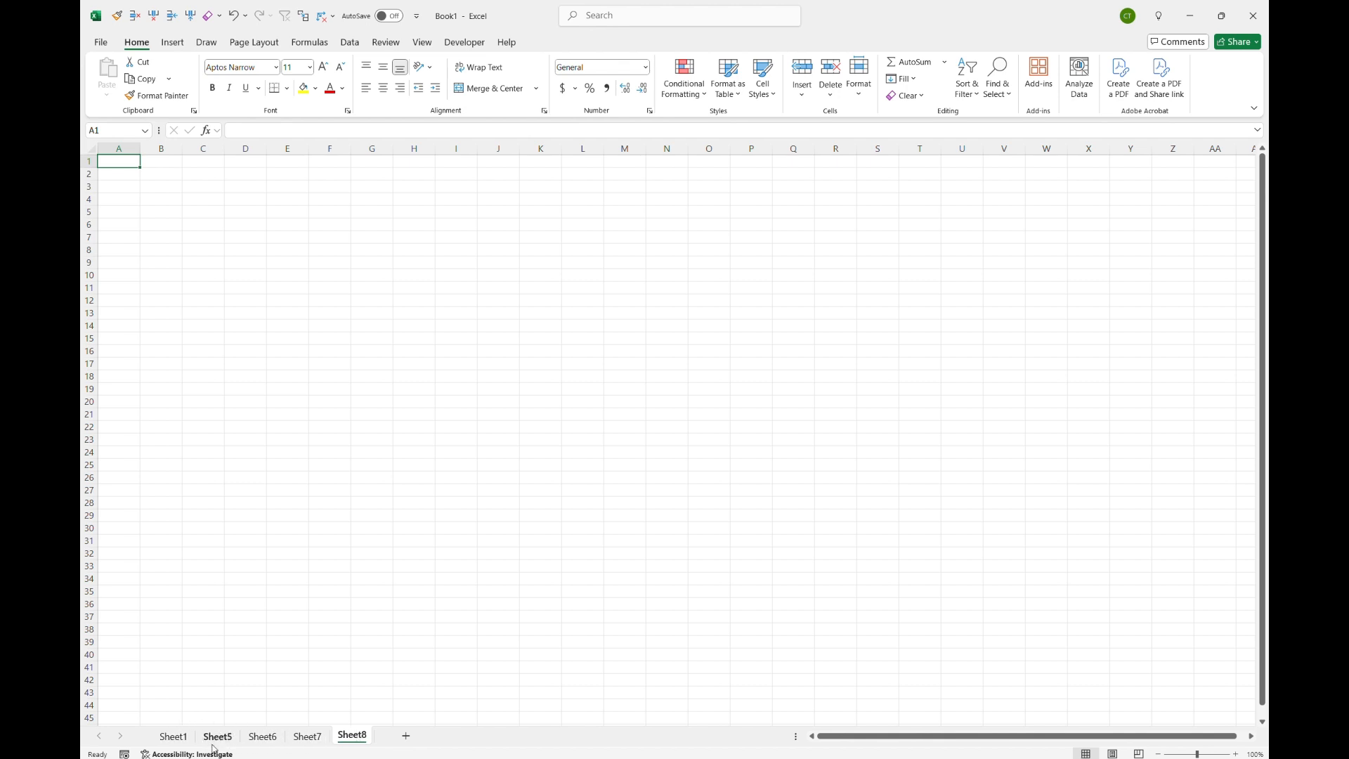
Step: Switch to Sheet1 and enter the label WS 1 in cell D7
left_click(173, 736)
left_click(244, 242)
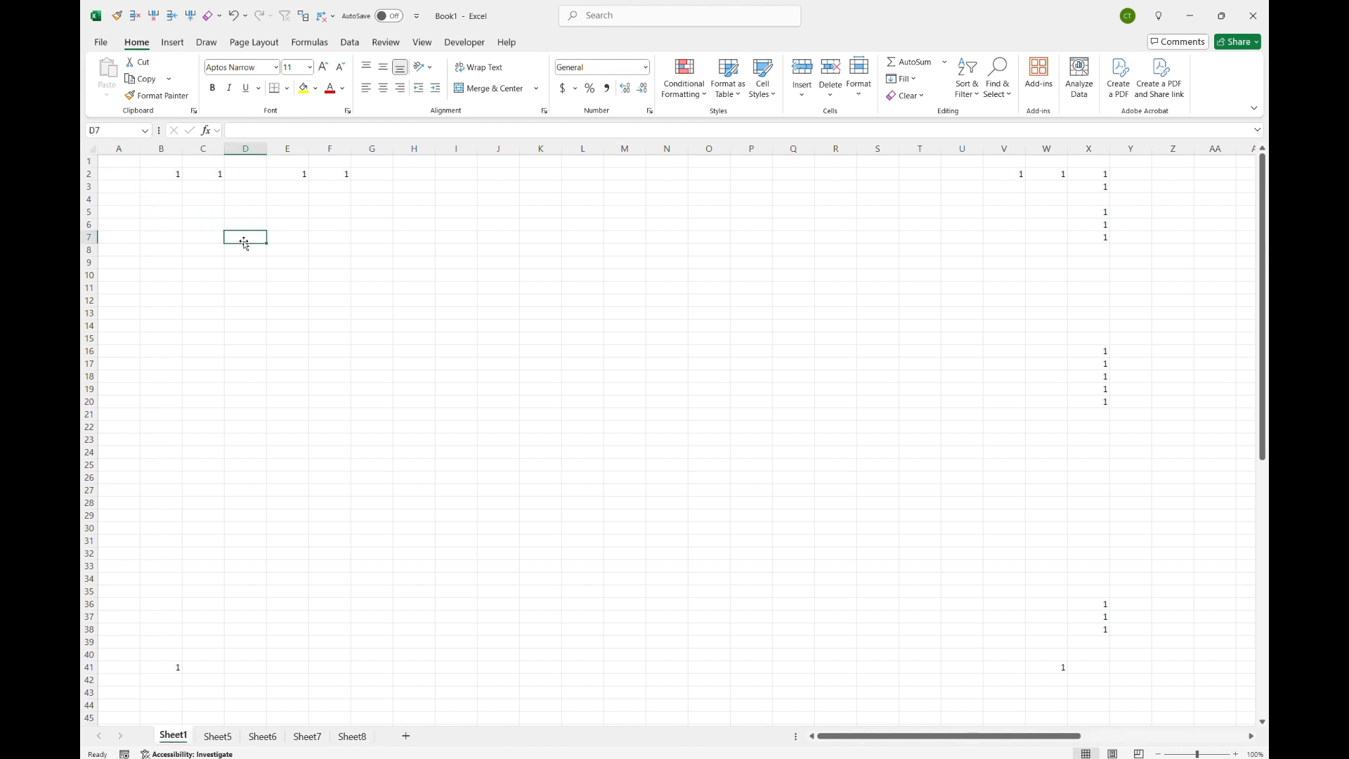
type("WS ")
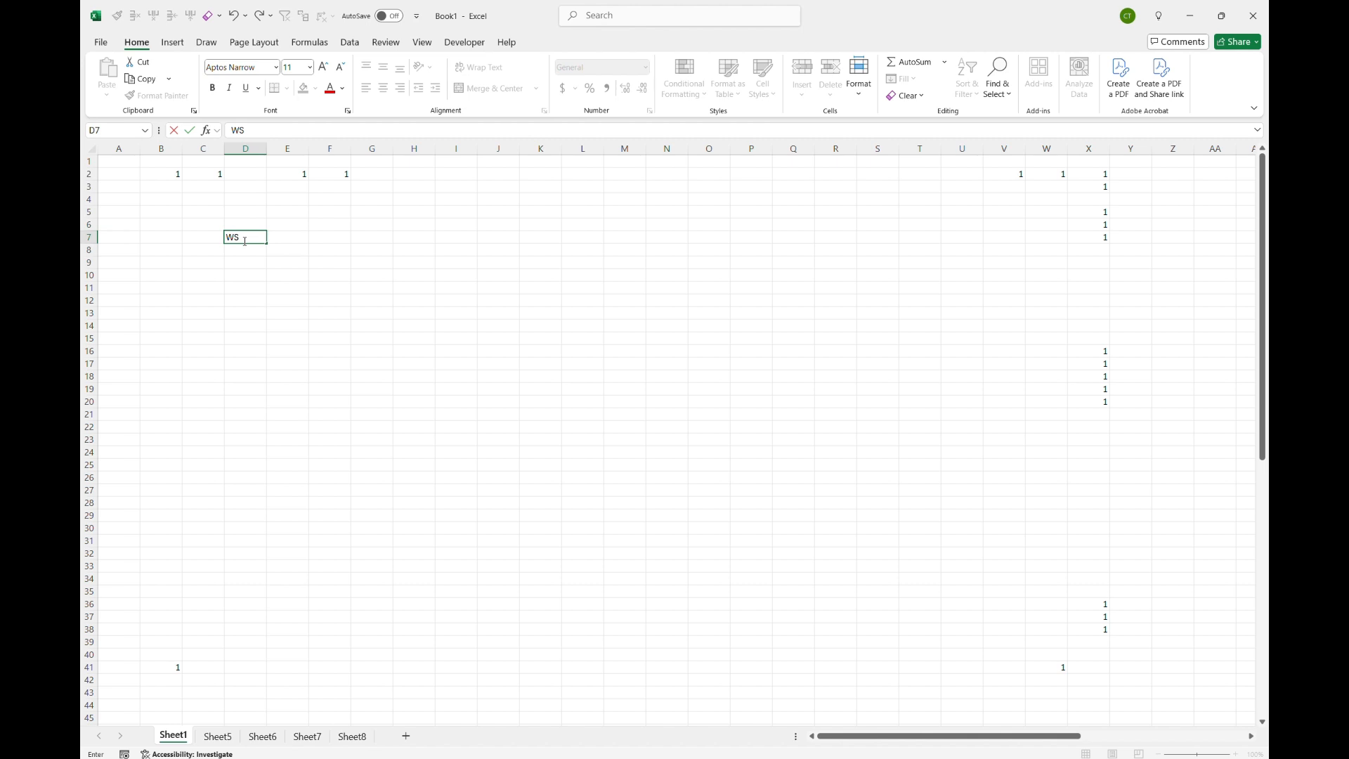
type("1")
key("Return")
left_click(245, 244)
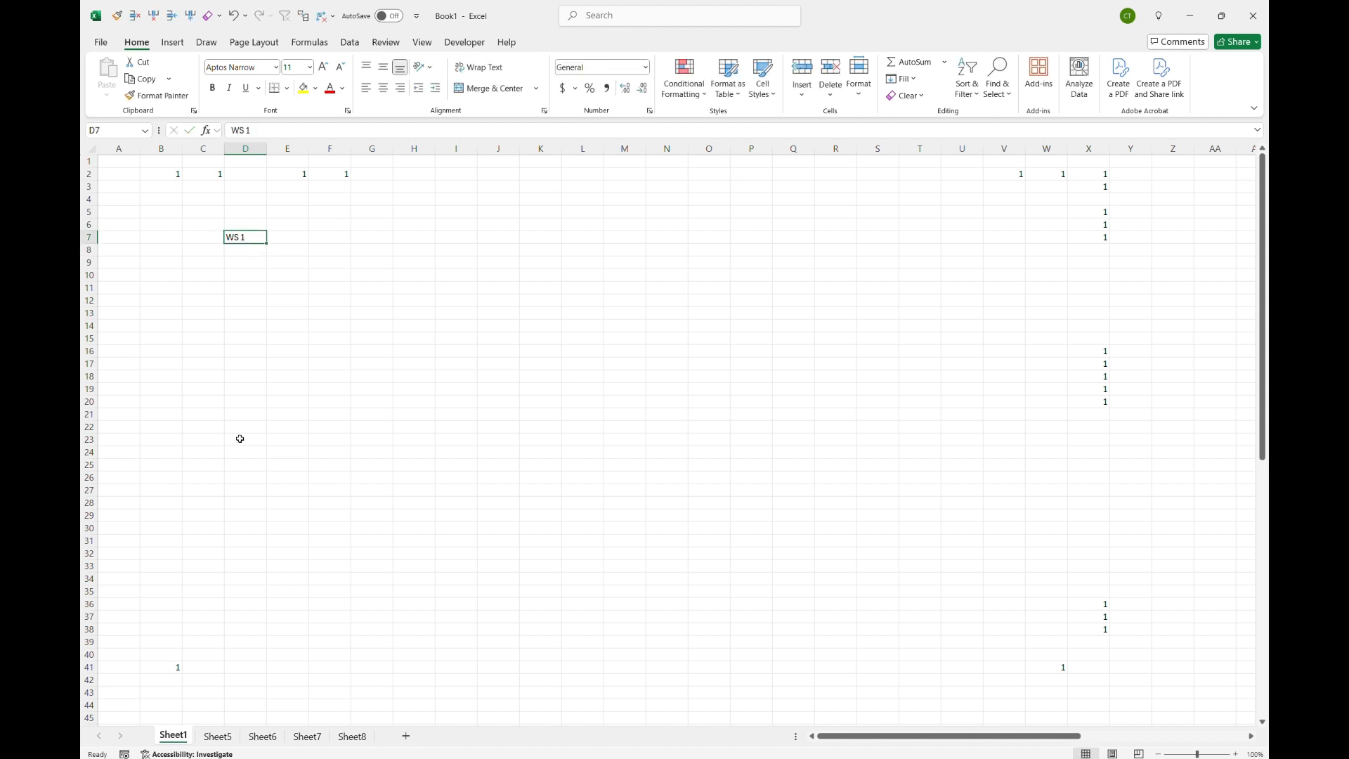
Step: Switch to Sheet5 and enter the label WS 2 in cell A1
left_click(219, 738)
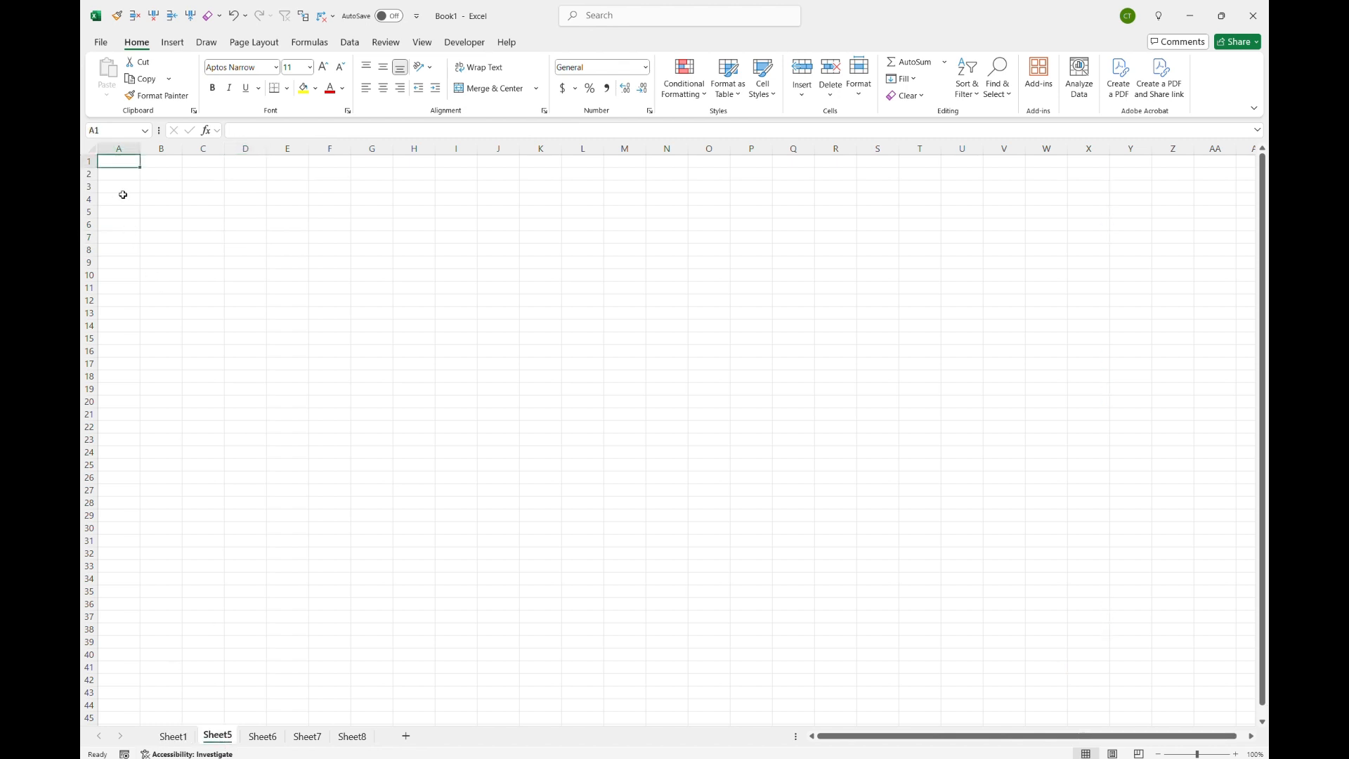
type("WS 2")
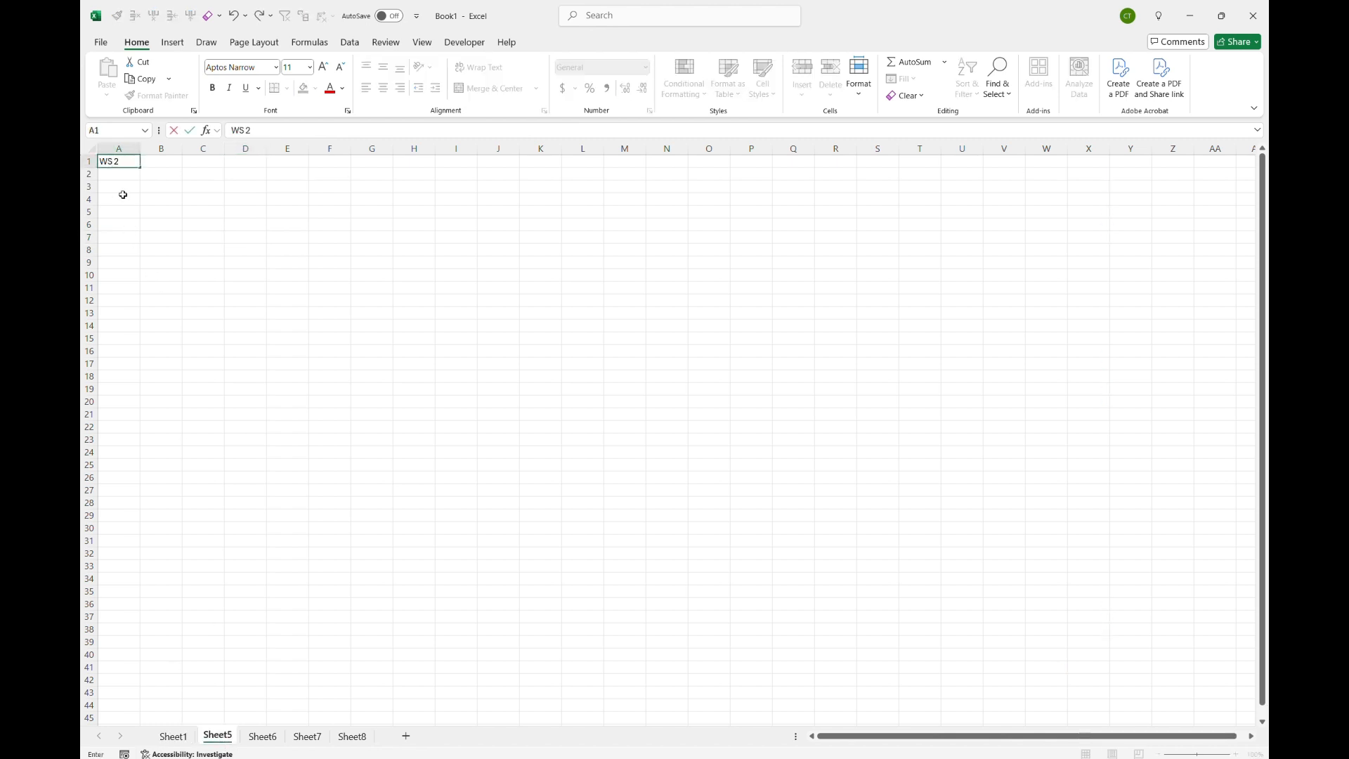
key("Return")
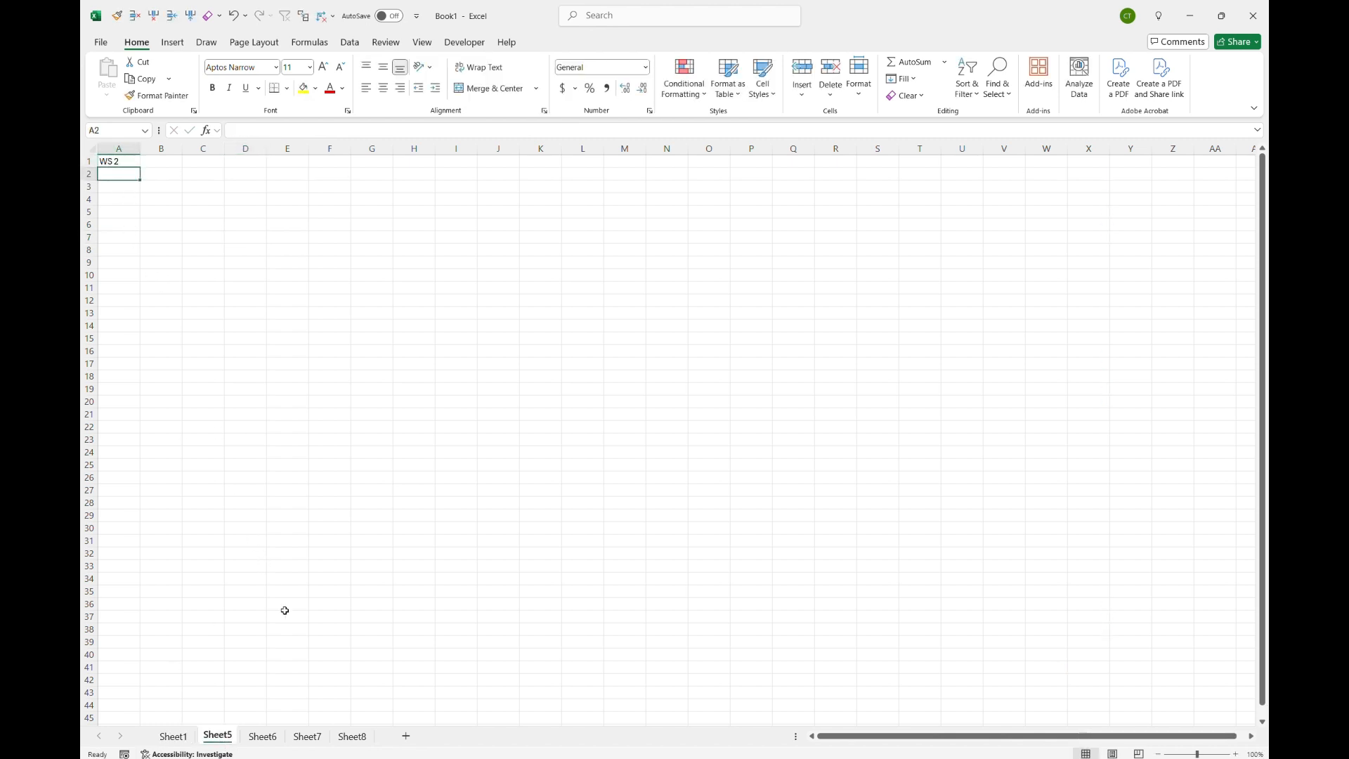
Step: Switch to Sheet6 and enter the label WS 3 in cell N12
left_click(263, 737)
left_click(648, 300)
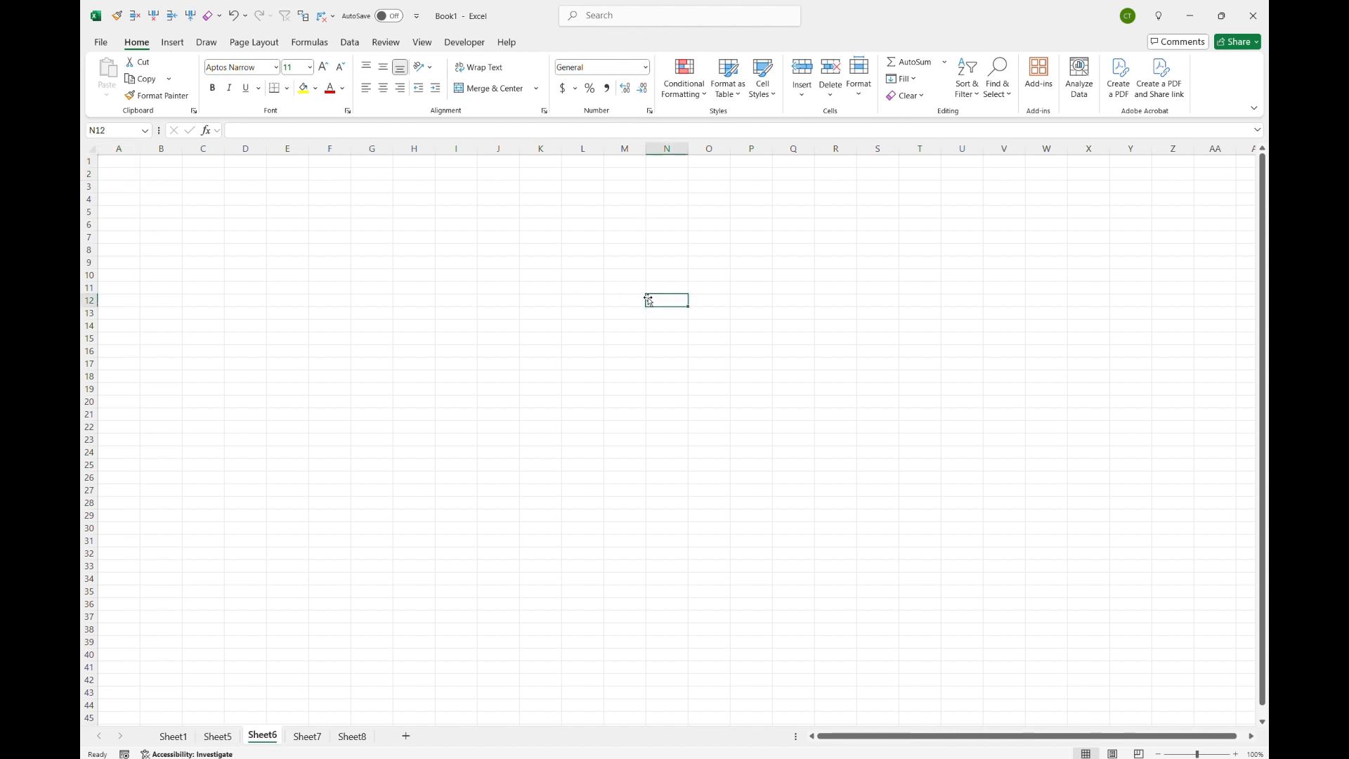
type("WS 3")
key("Return")
Step: Switch to Sheet7 and enter the label WS 4 in cell C32
left_click(309, 737)
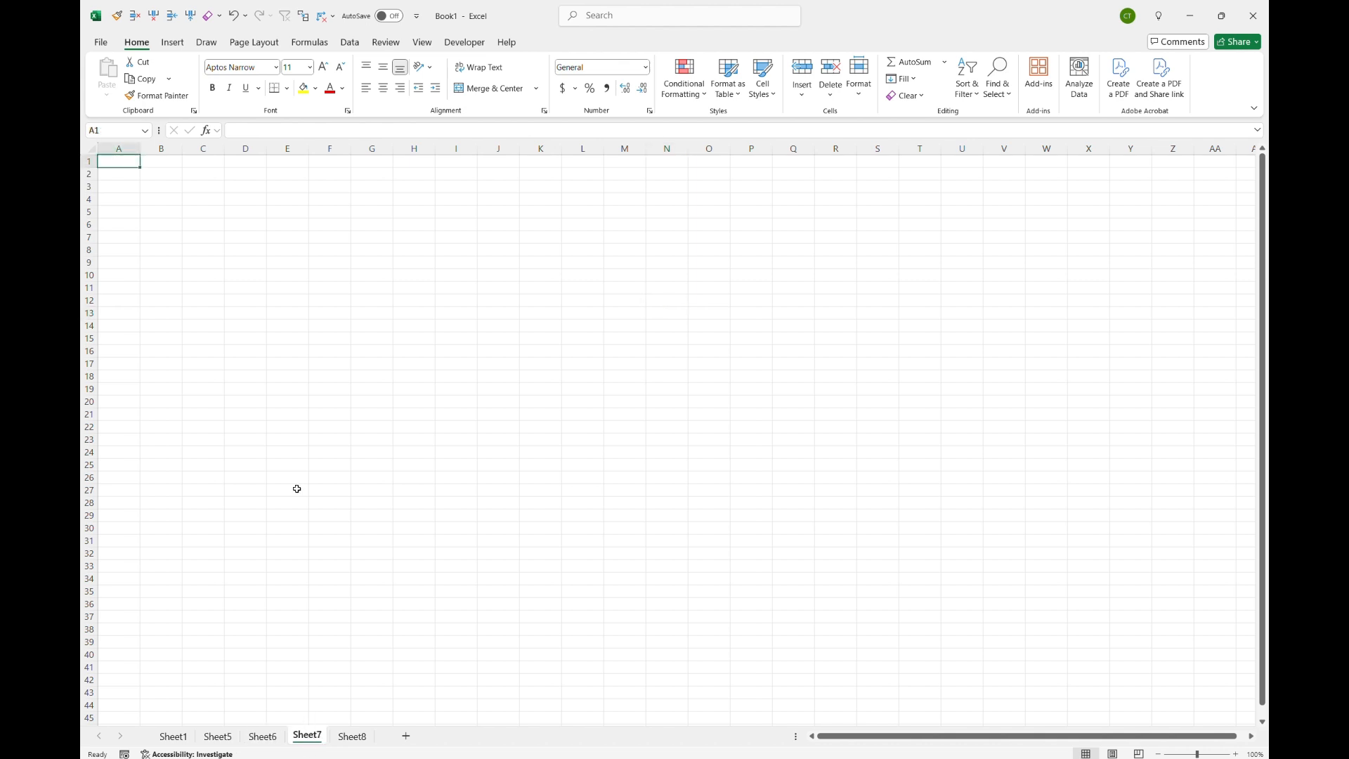
left_click(207, 553)
type("WS")
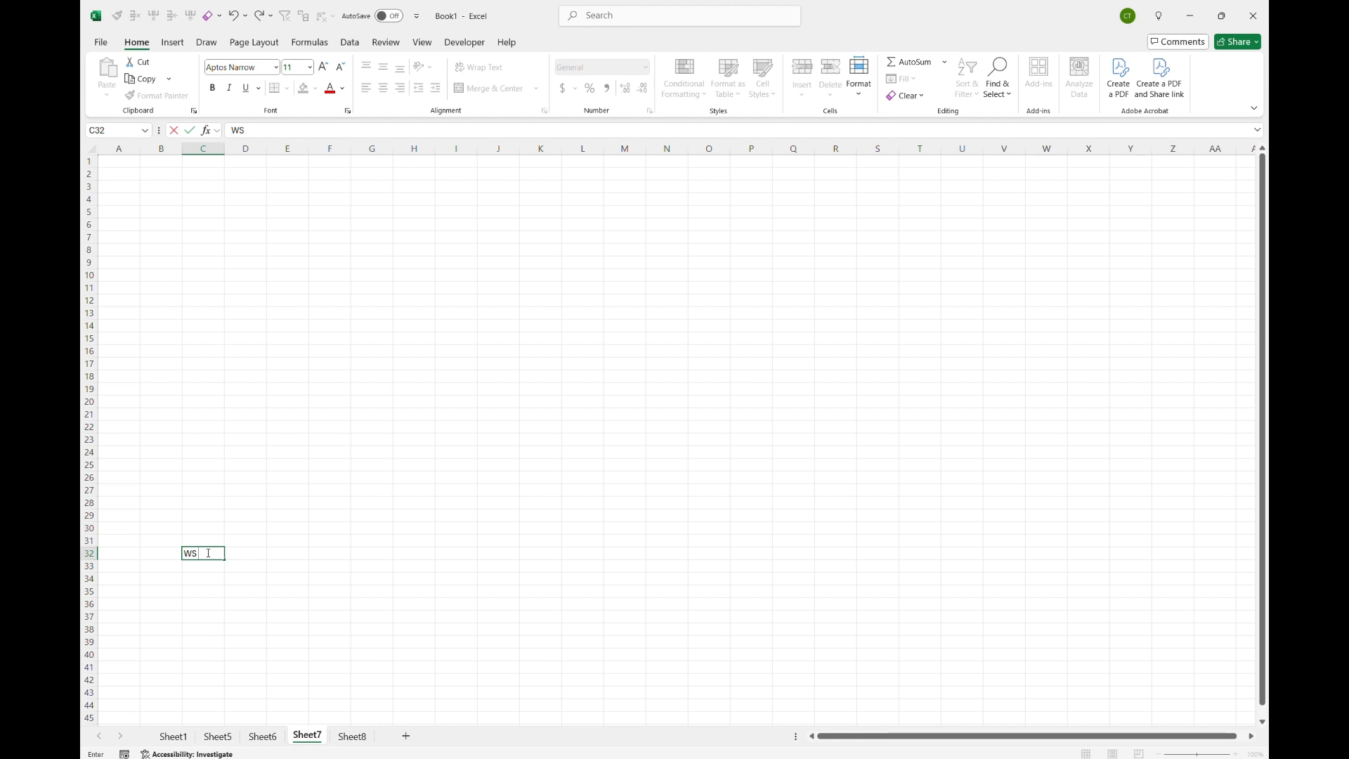
type(" 4")
key("Return")
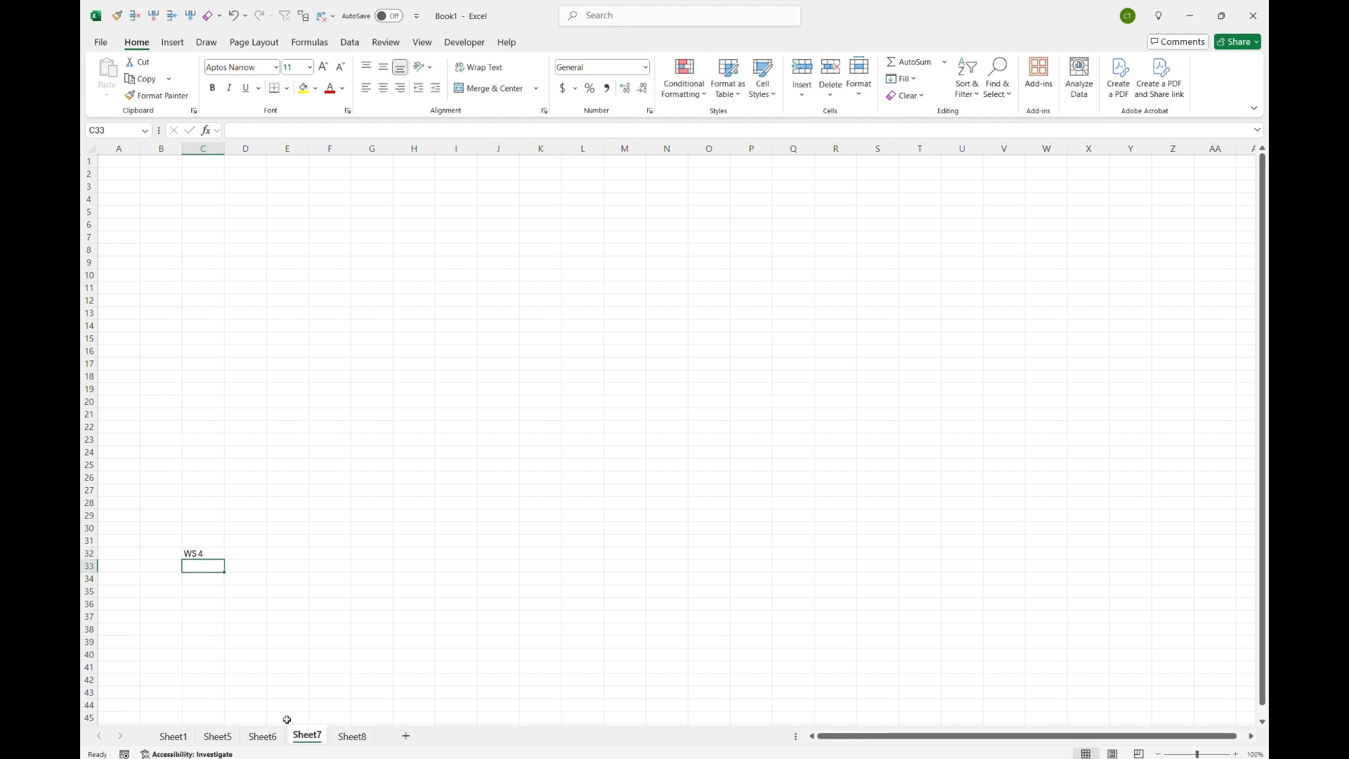
Step: Switch to Sheet8 and enter the label WS 5 in cell M35
left_click(355, 738)
left_click(631, 595)
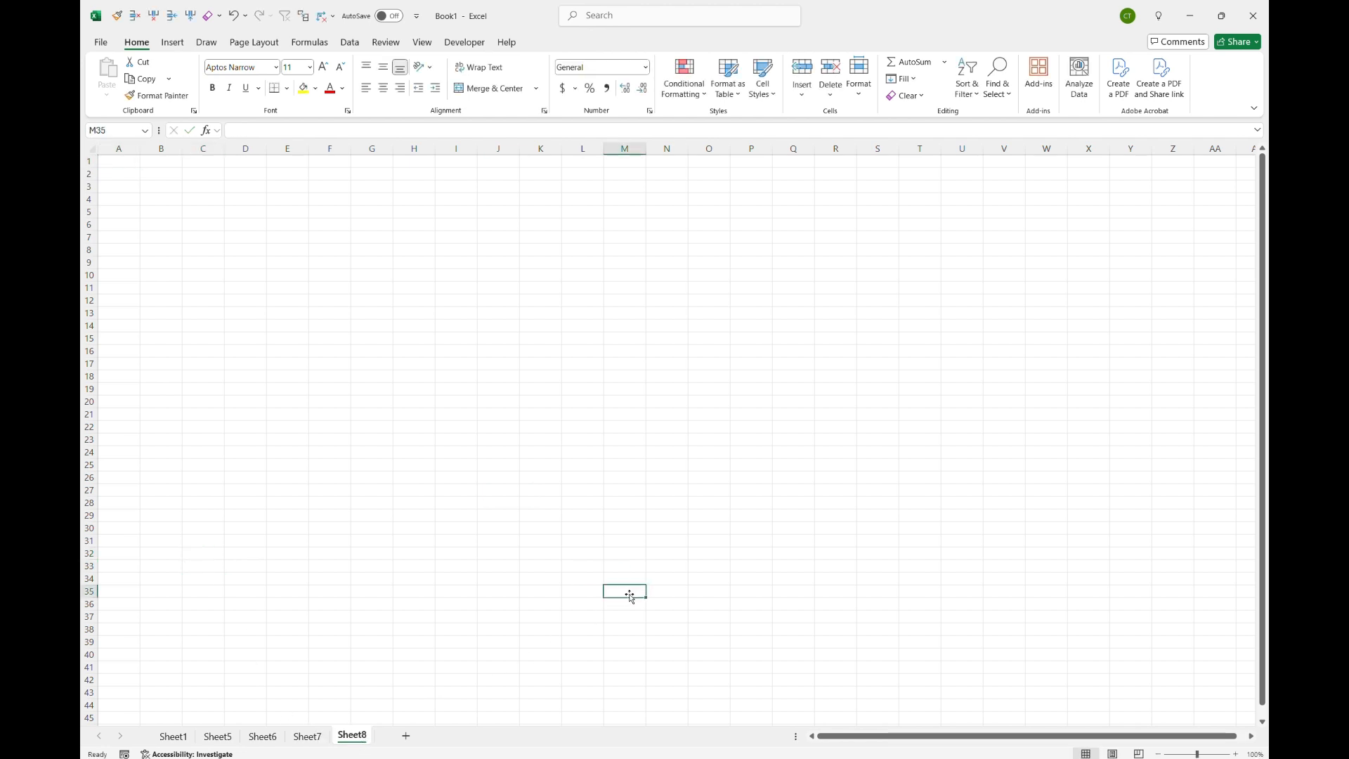
type("WS 5")
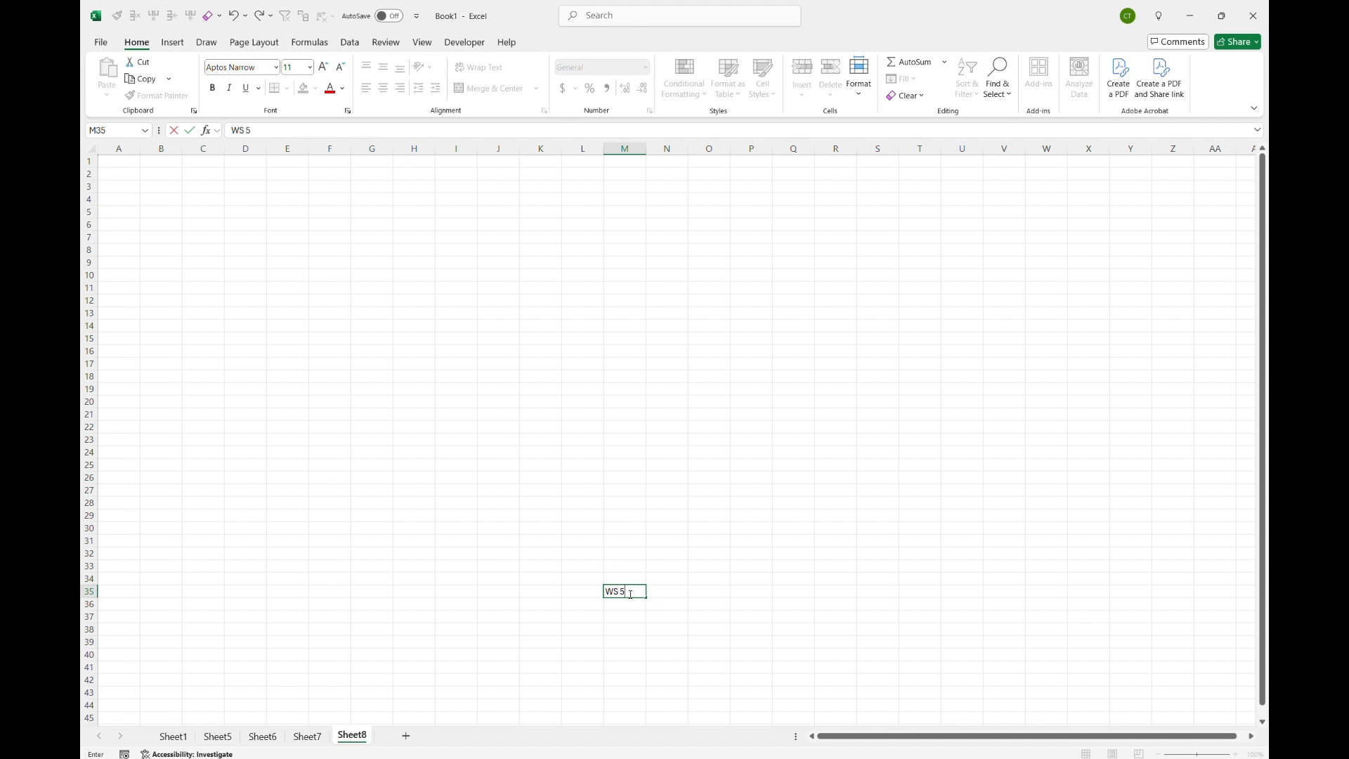
key("Return")
Step: Step back through Sheet7, Sheet6 and Sheet5 to Sheet1, checking each sheet's label
left_click(269, 248)
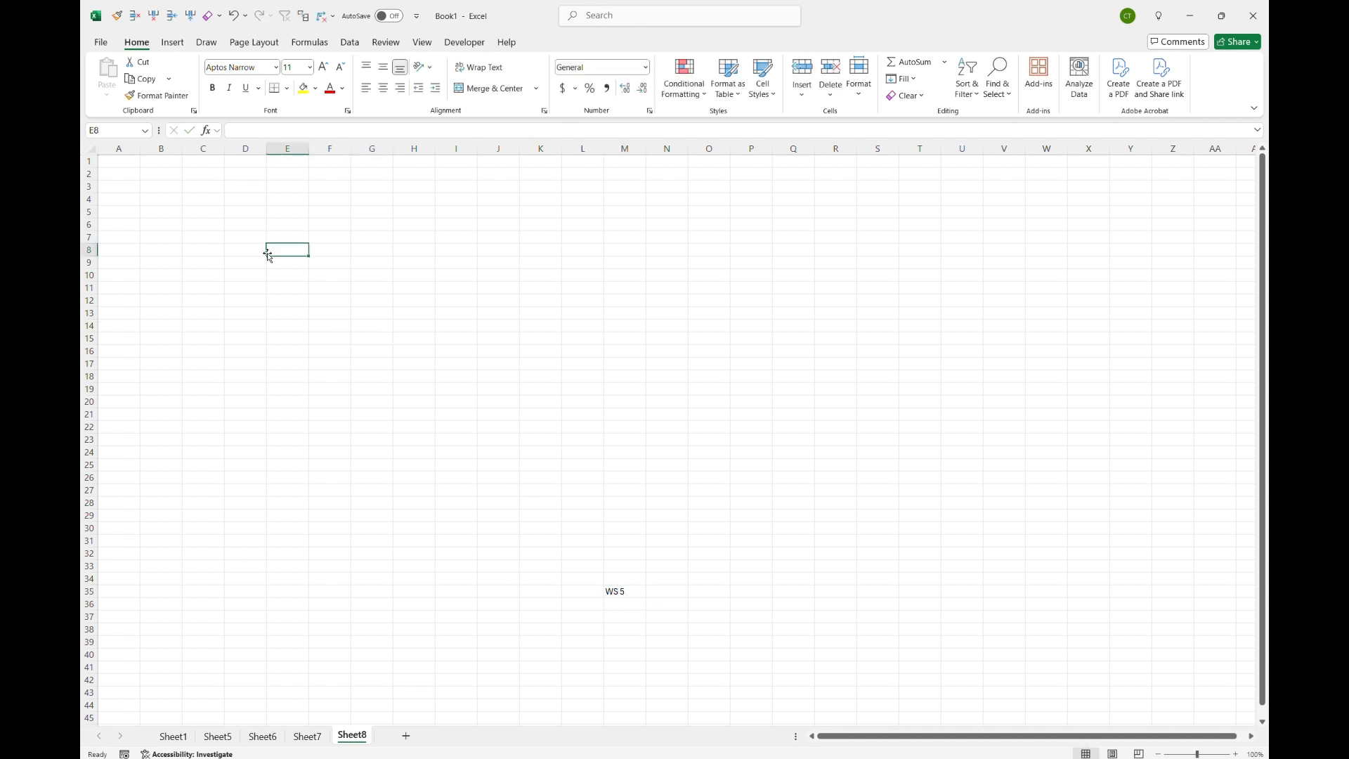
left_click(318, 736)
left_click(264, 738)
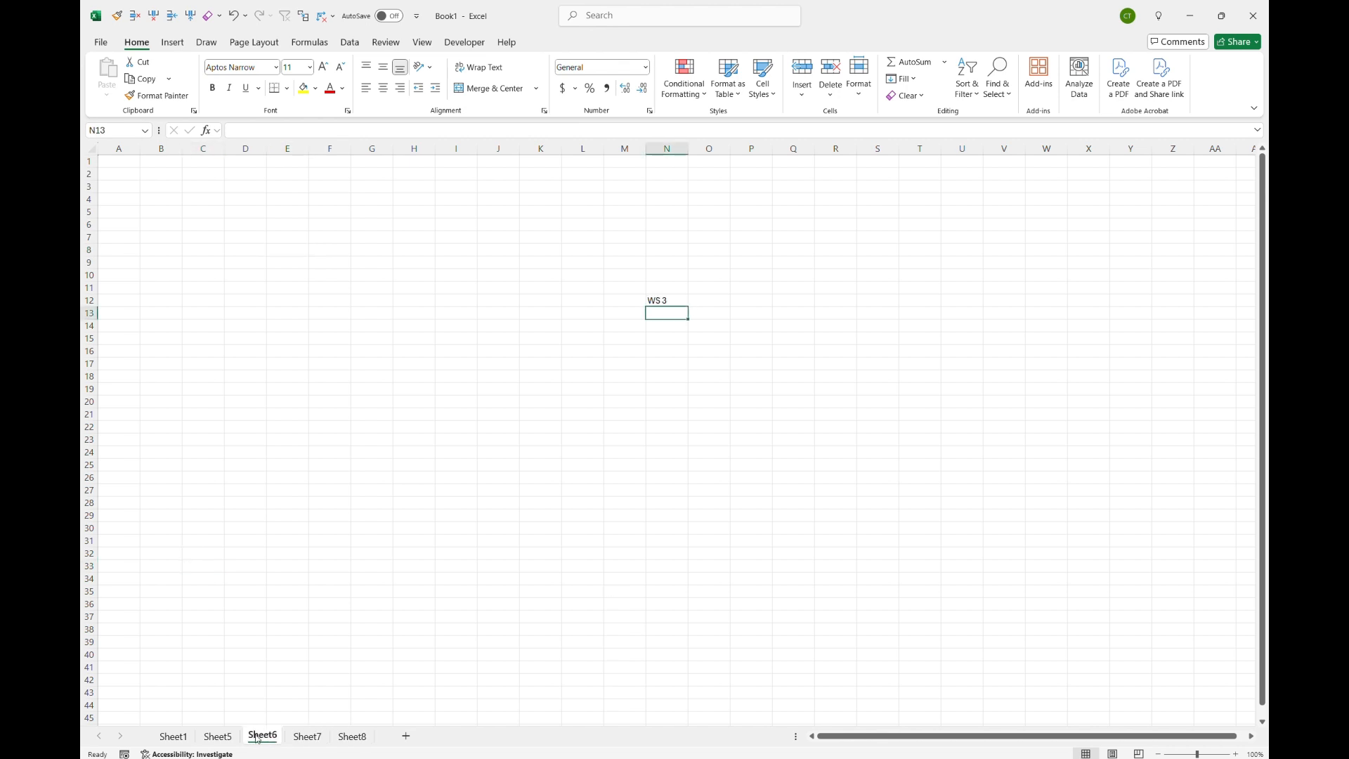
left_click(218, 736)
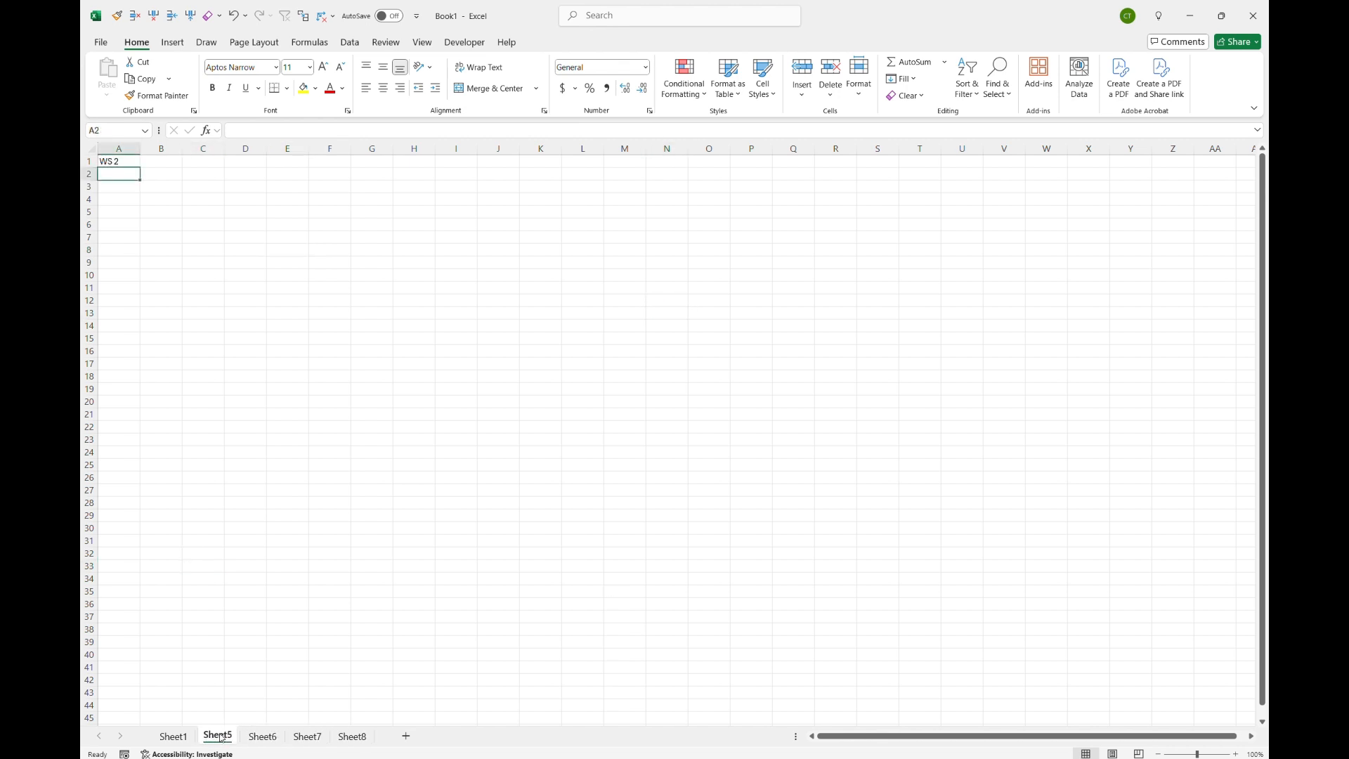
left_click(177, 736)
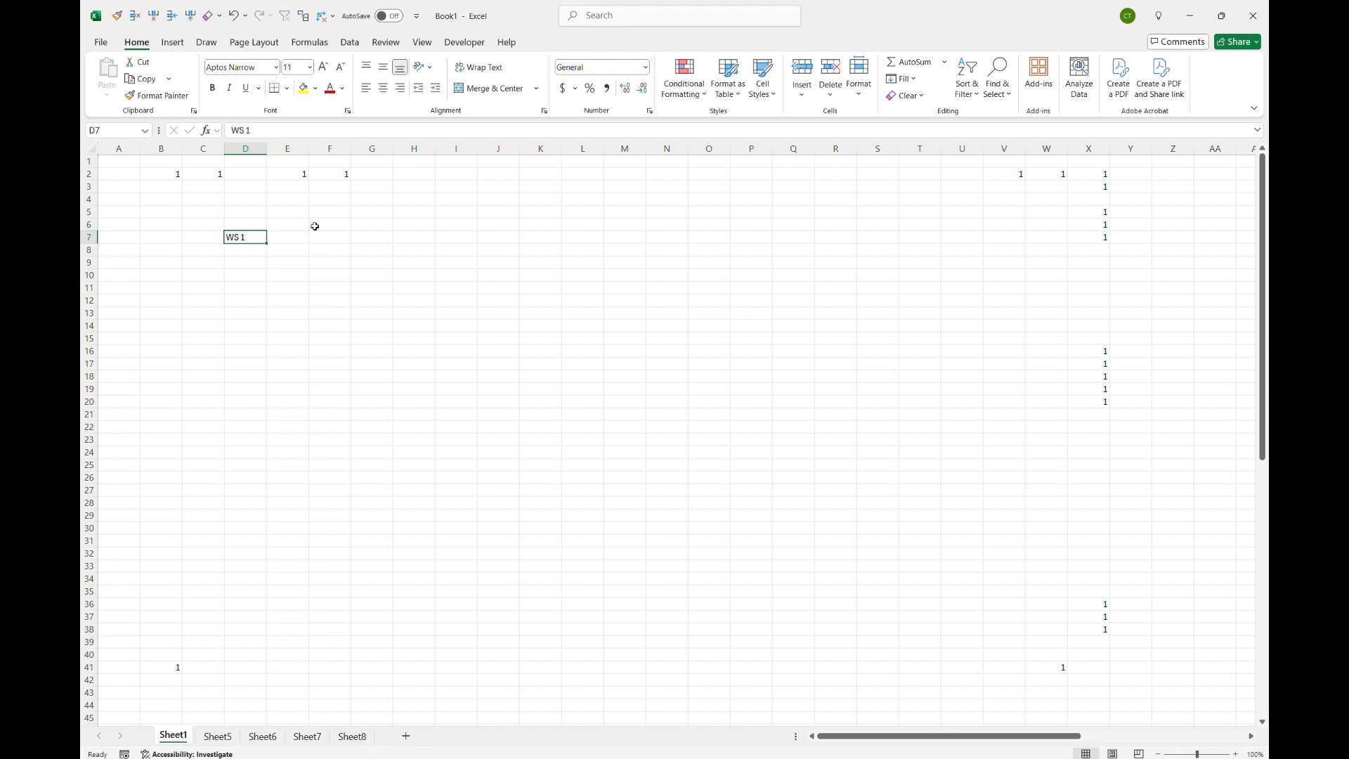
Step: Page down and up through Sheet1 a screen at a time, ending back at the top with D7 selected
key("Page_Down")
key("Page_Down")
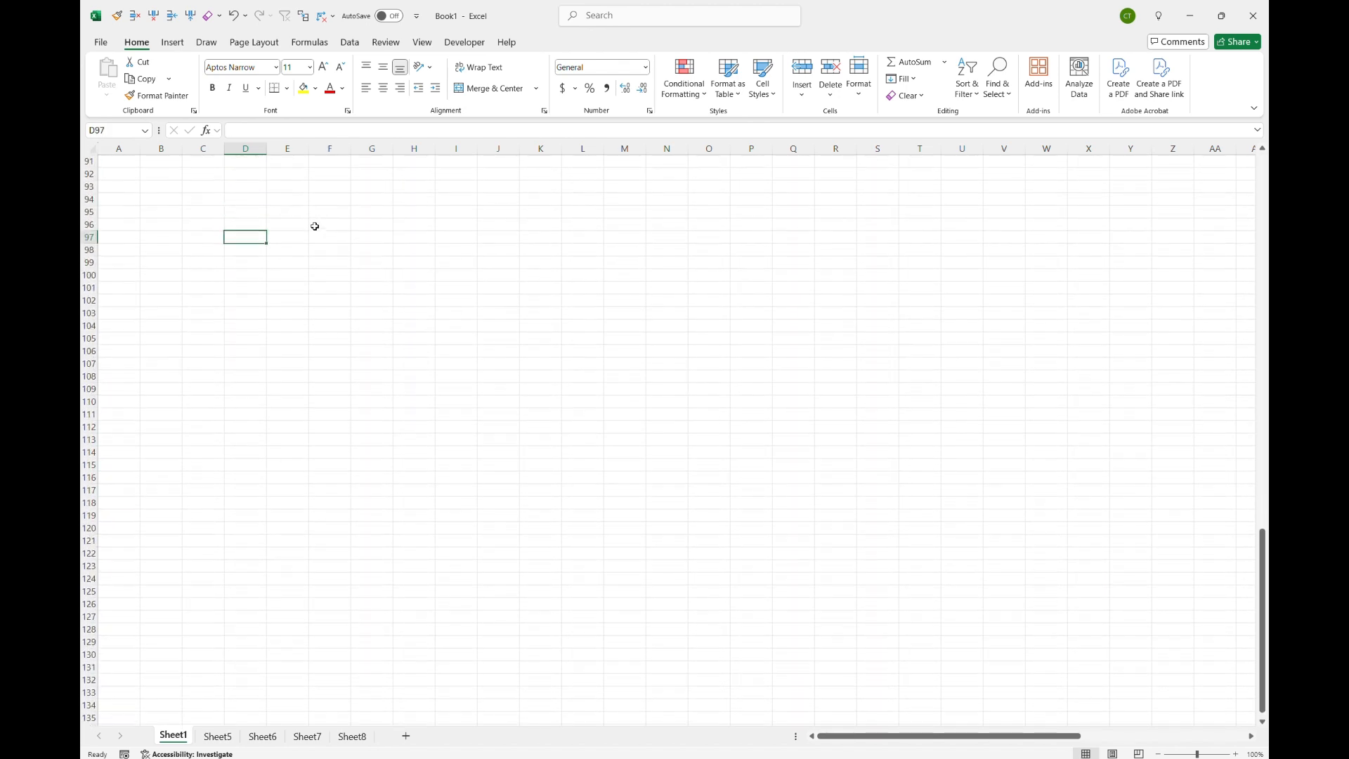
key("Page_Up")
key("Page_Up")
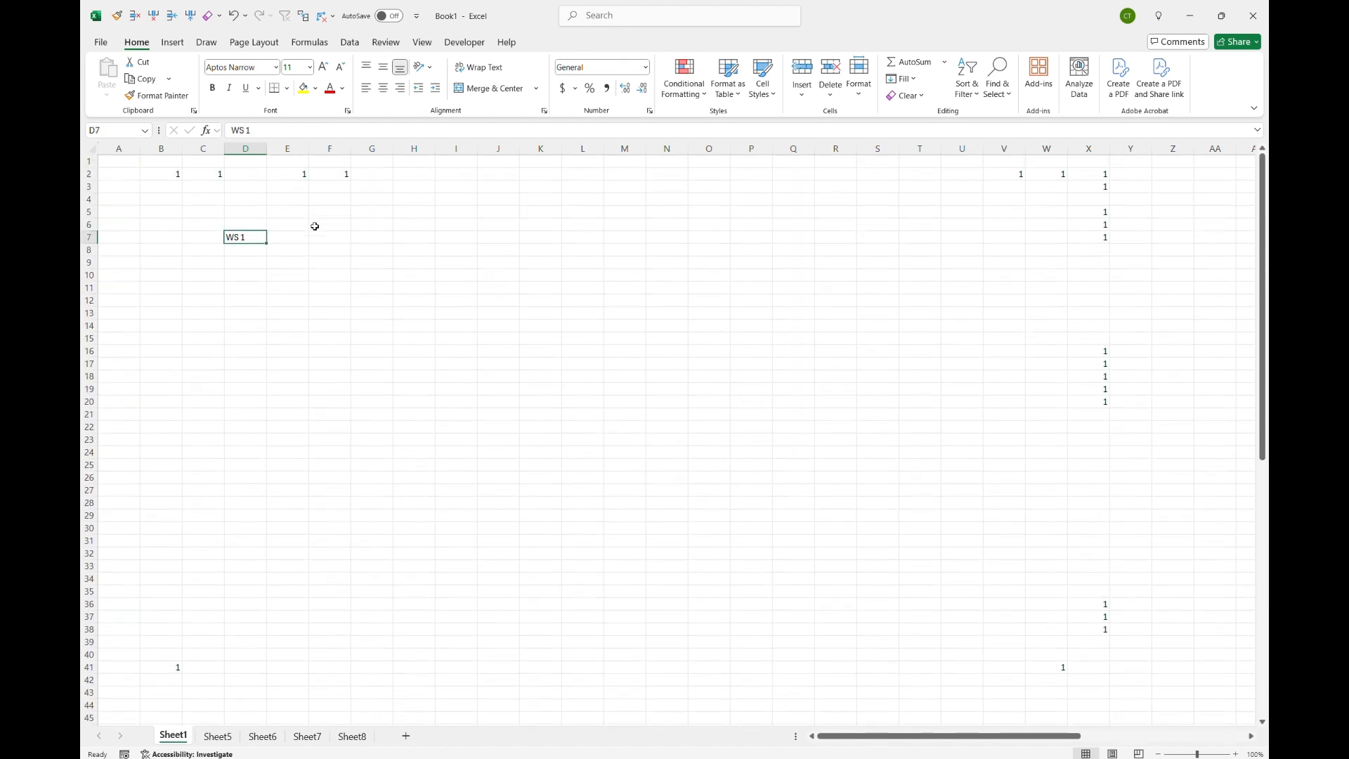
key("Page_Down")
key("Page_Down")
key("Page_Down")
key("Page_Down")
key("Page_Down")
key("Page_Down")
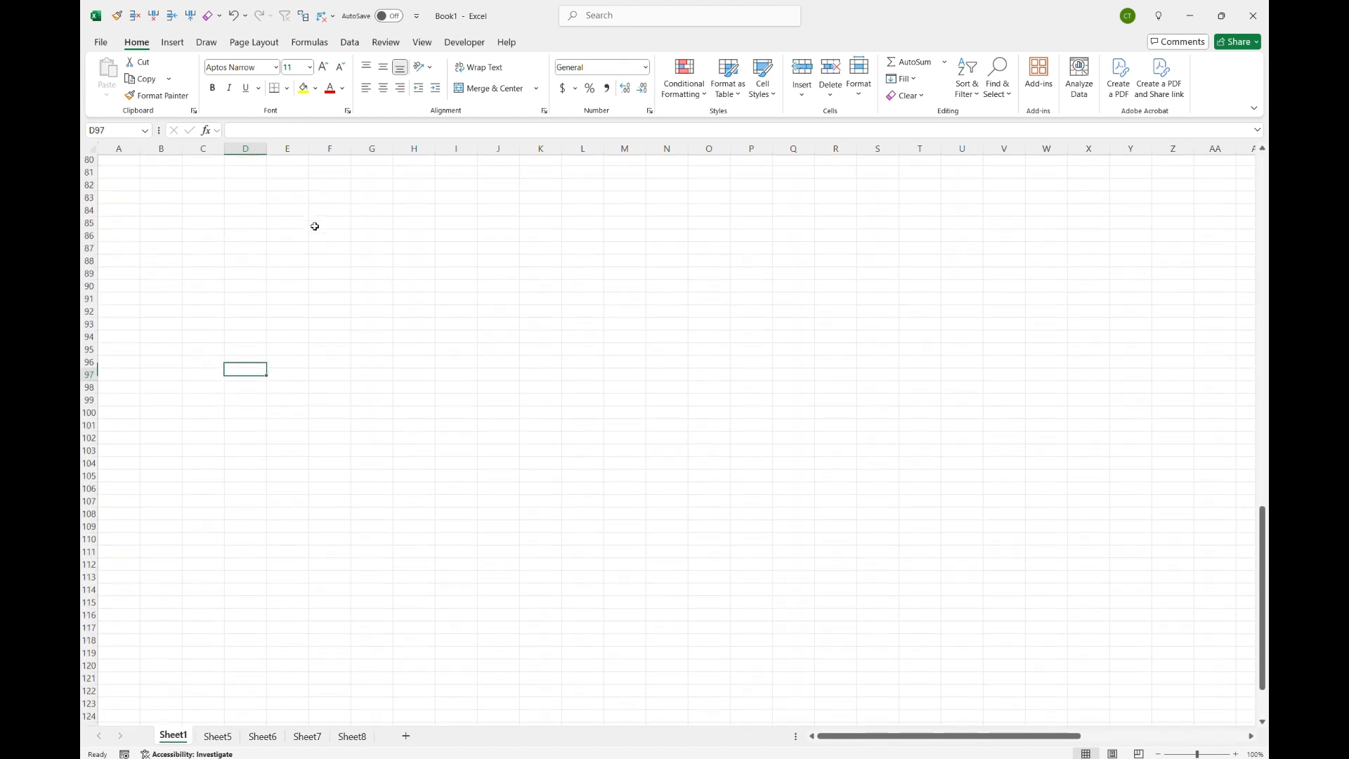
key("Page_Up")
key("Page_Up")
key("Page_Up")
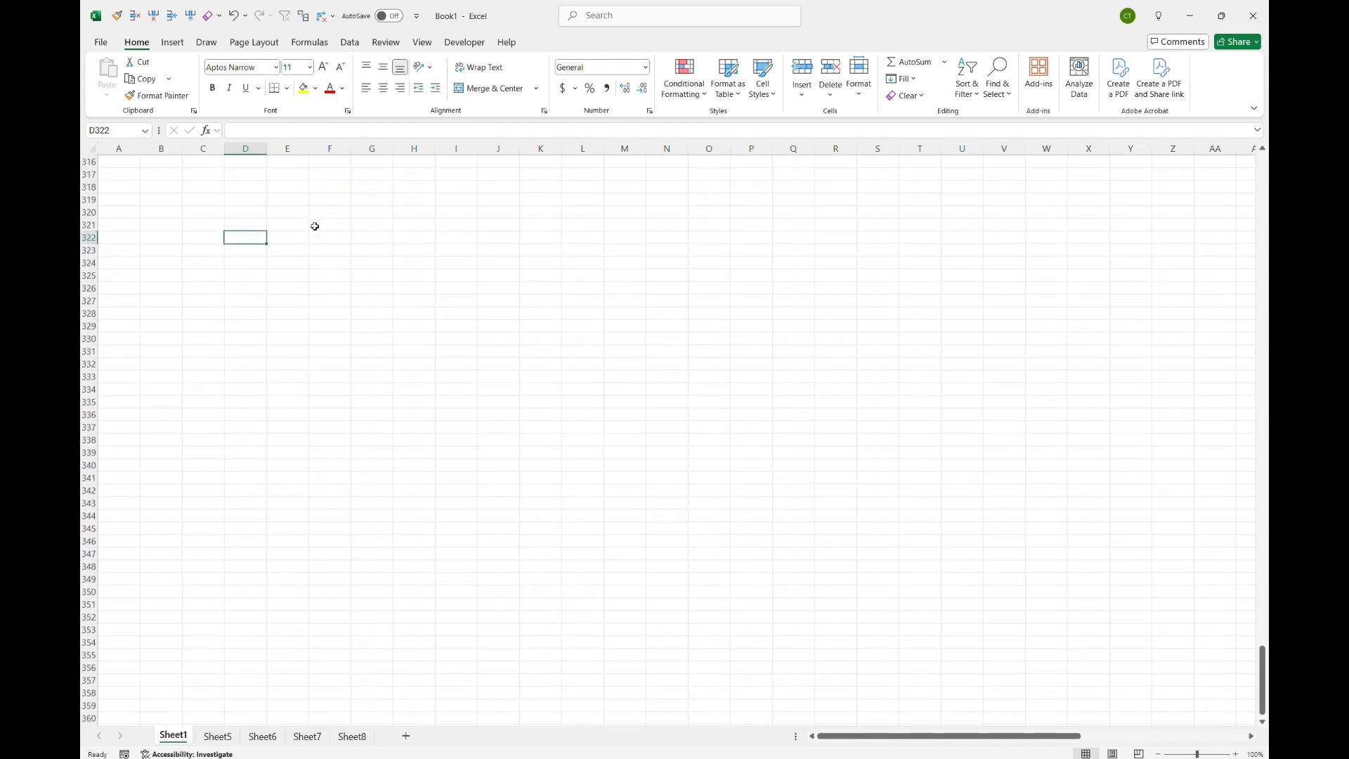
key("Page_Up")
key("Page_Up")
key("Page_Up")
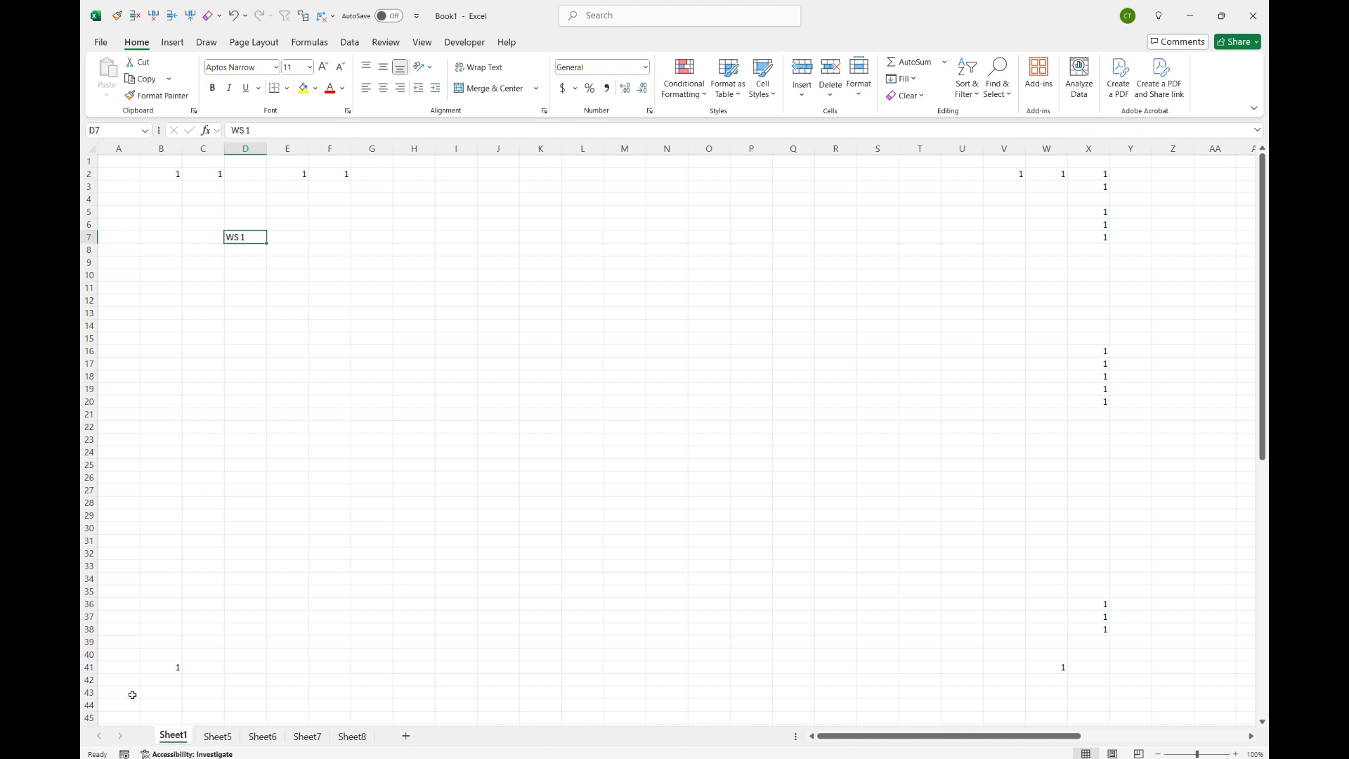
key("Page_Down")
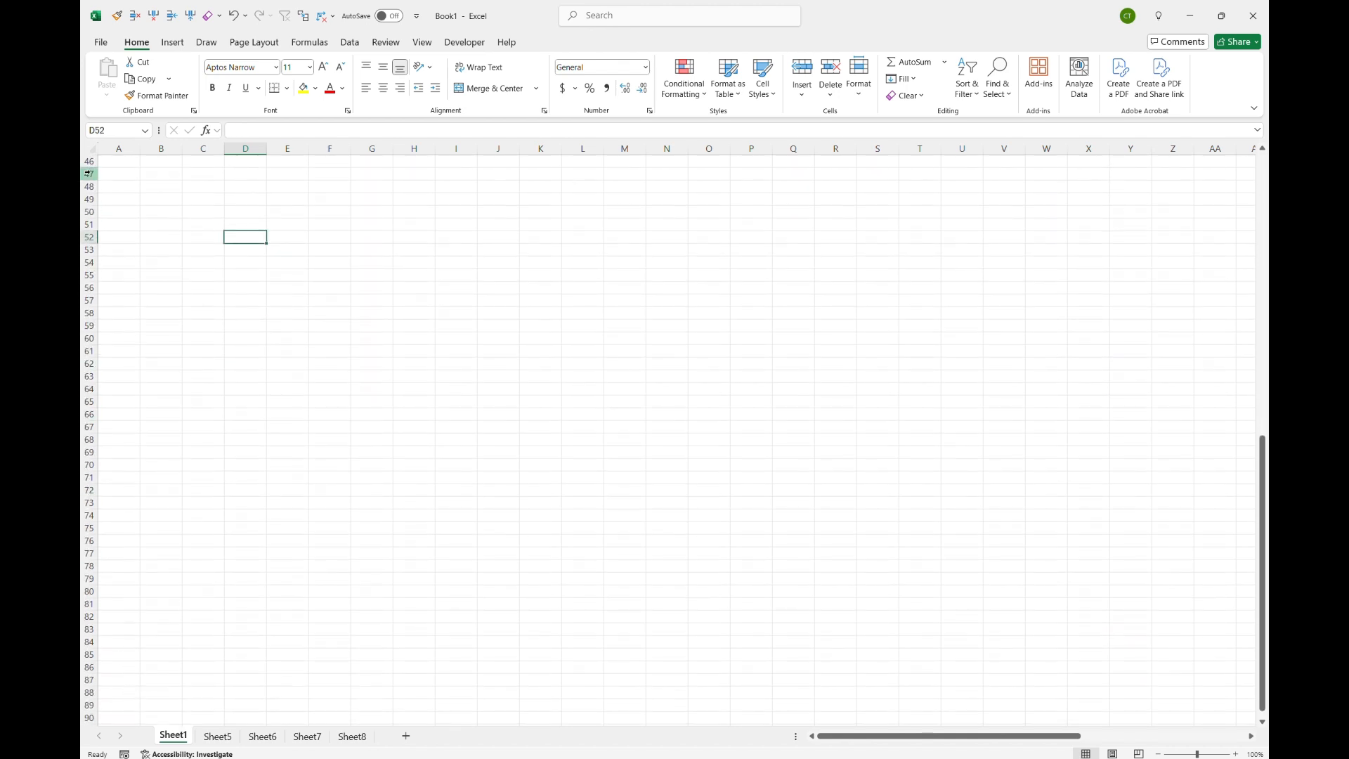
key("Page_Down")
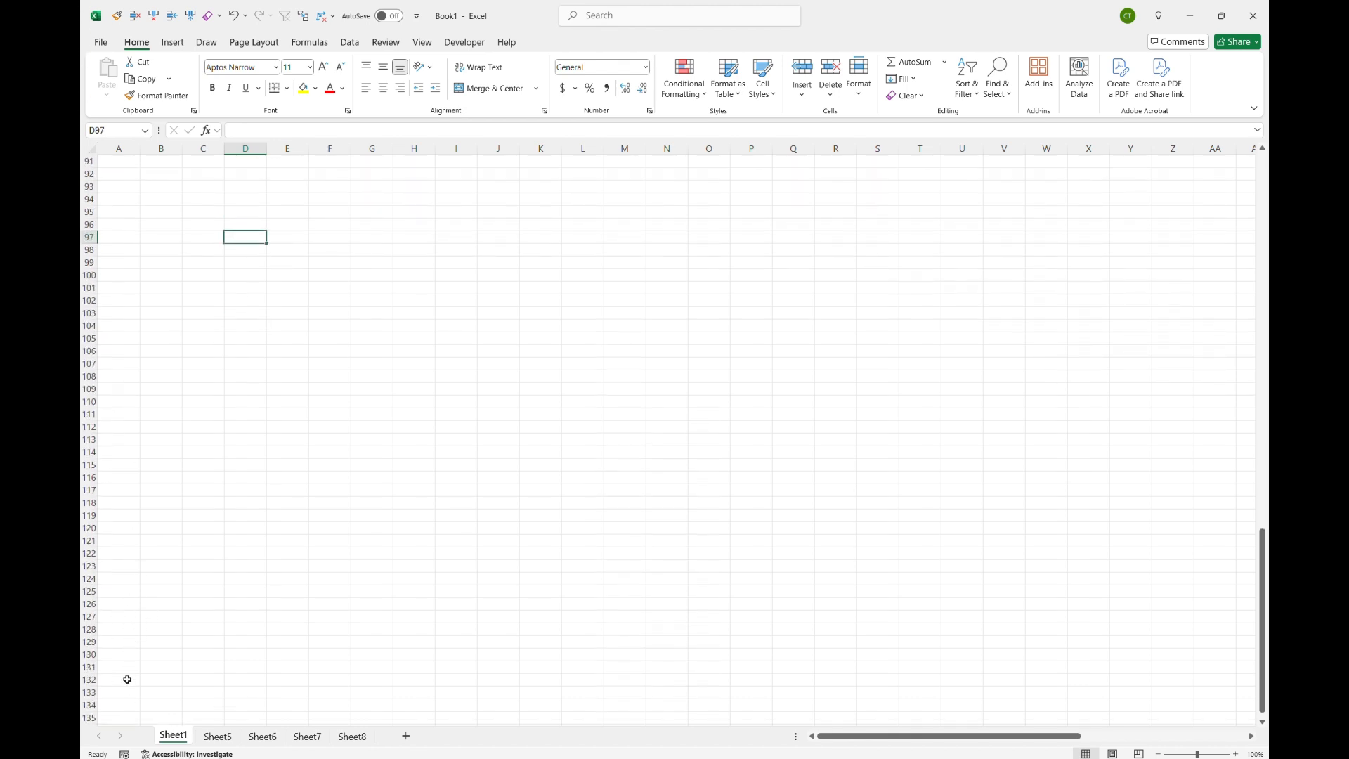
key("Page_Down")
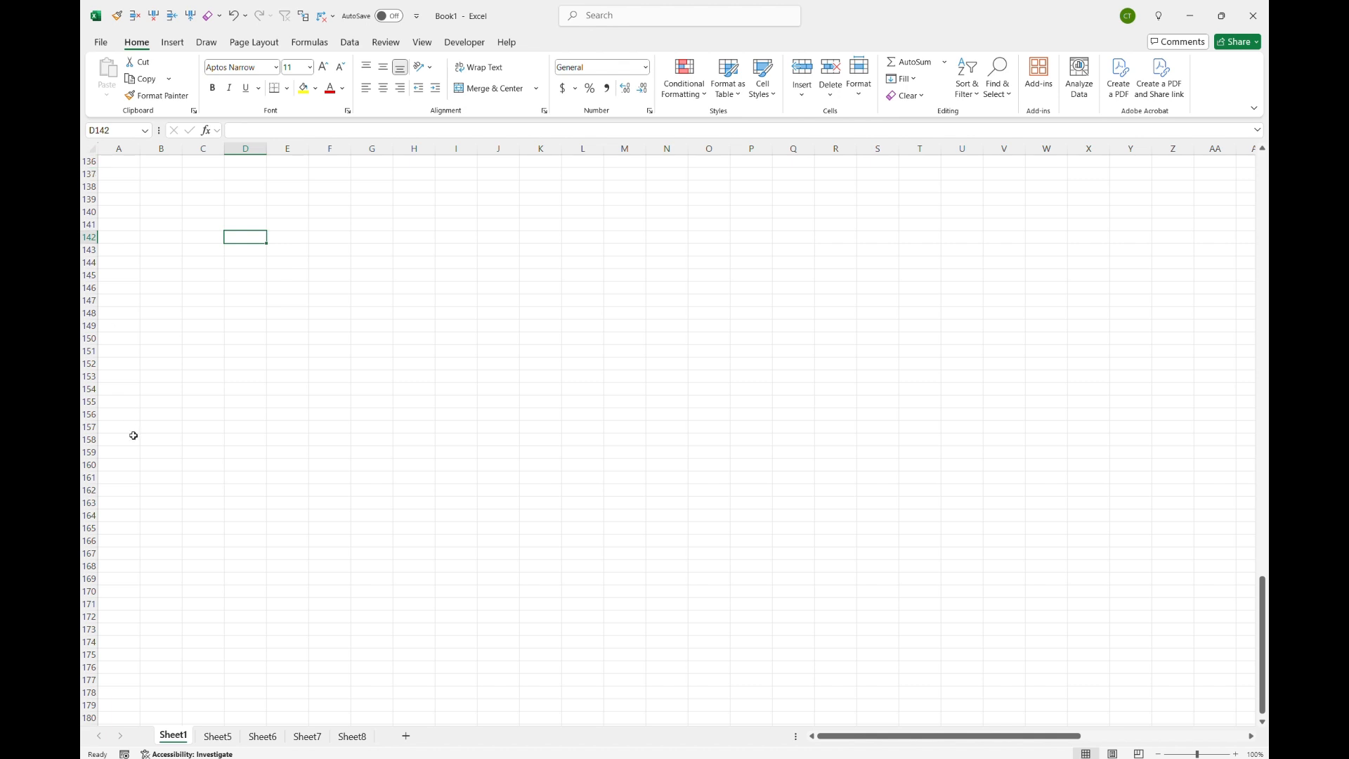
key("Page_Up")
key("Page_Up")
key("Page_Up")
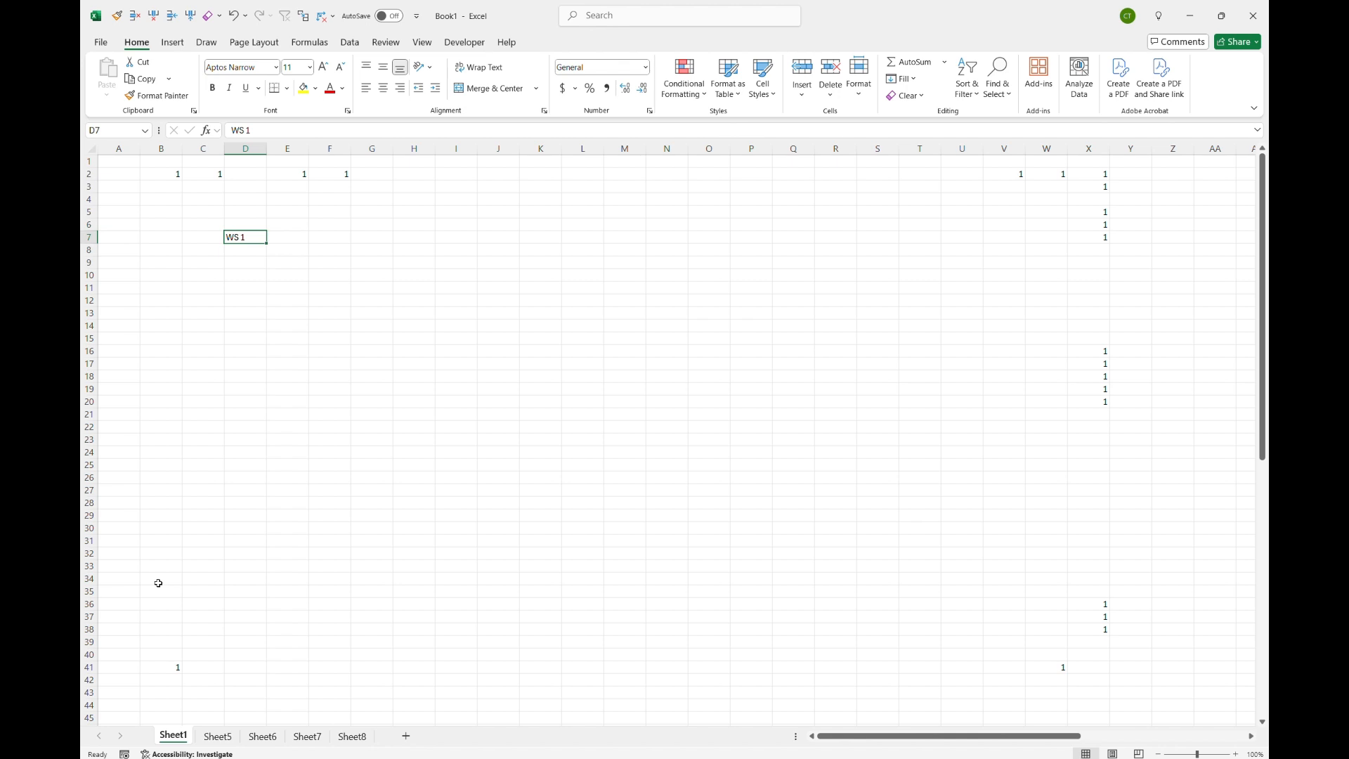
Step: Move the selection cell by cell down column D to row 76, then across to cell X76
key("Down")
key("Down")
key("Down")
key("Down")
key("Down")
key("Down")
key("Down")
key("Down")
key("Down")
key("Down")
key("Down")
key("Down")
key("Down")
key("Down")
key("Down")
key("Down")
key("Down")
key("Down")
key("Down")
key("Down")
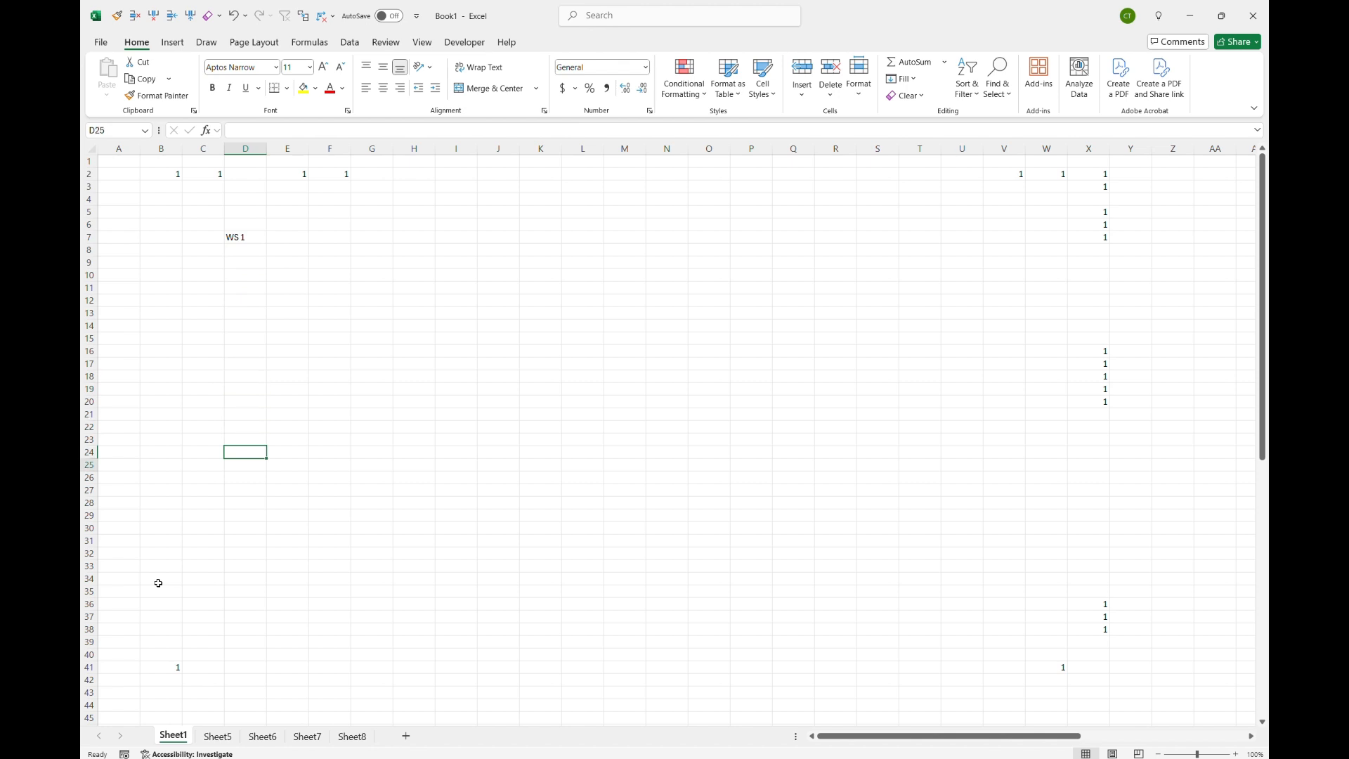
key("Down")
key("Down")
key("Down")
key("Down")
key("Down")
key("Down")
key("Down")
key("Down")
key("Down")
key("Down")
key("Down")
key("Down")
key("Down")
key("Down")
key("Down")
key("Down")
key("Down")
key("Down")
key("Down")
key("Down")
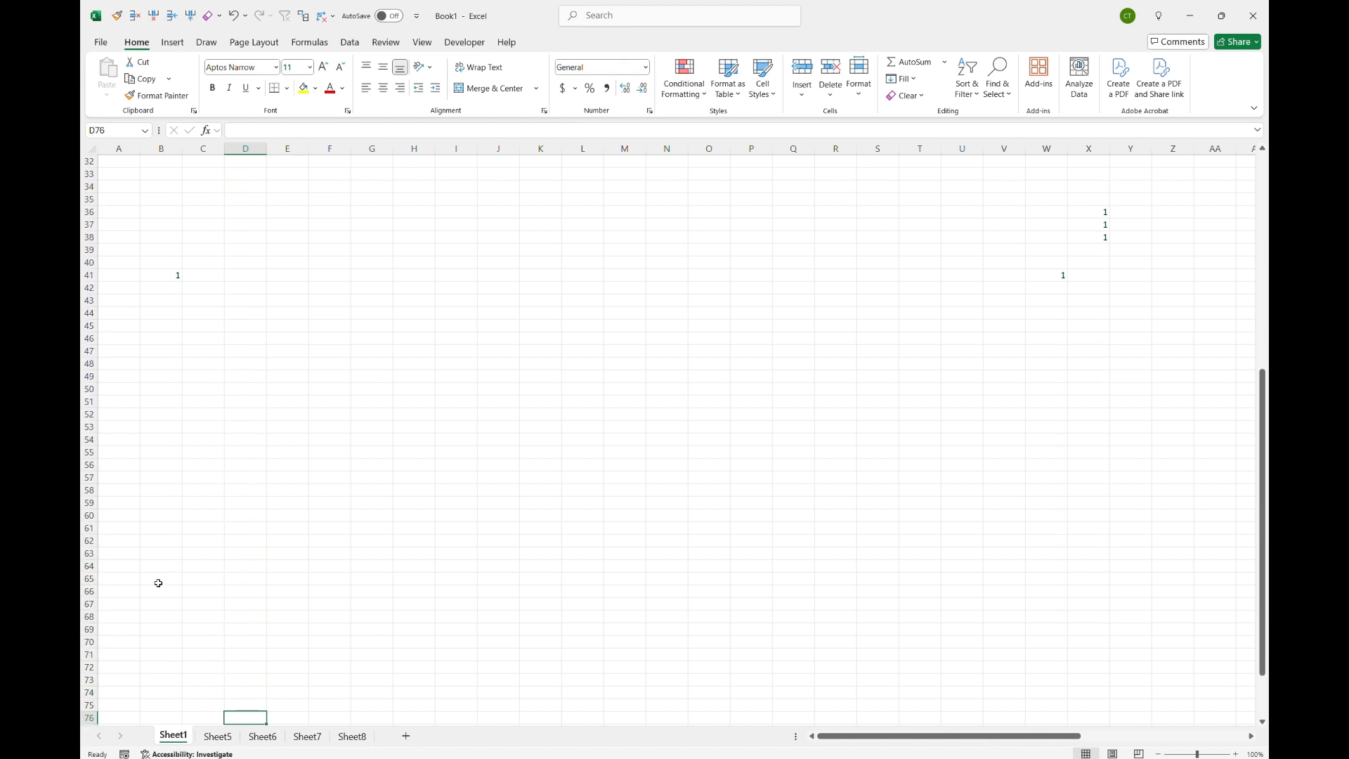
key("Right")
key("Right")
key("Right")
key("Right")
key("Right")
key("Right")
key("Right")
key("Right")
key("Right")
key("Right")
key("Right")
key("Right")
key("Right")
key("Right")
key("Right")
key("Right")
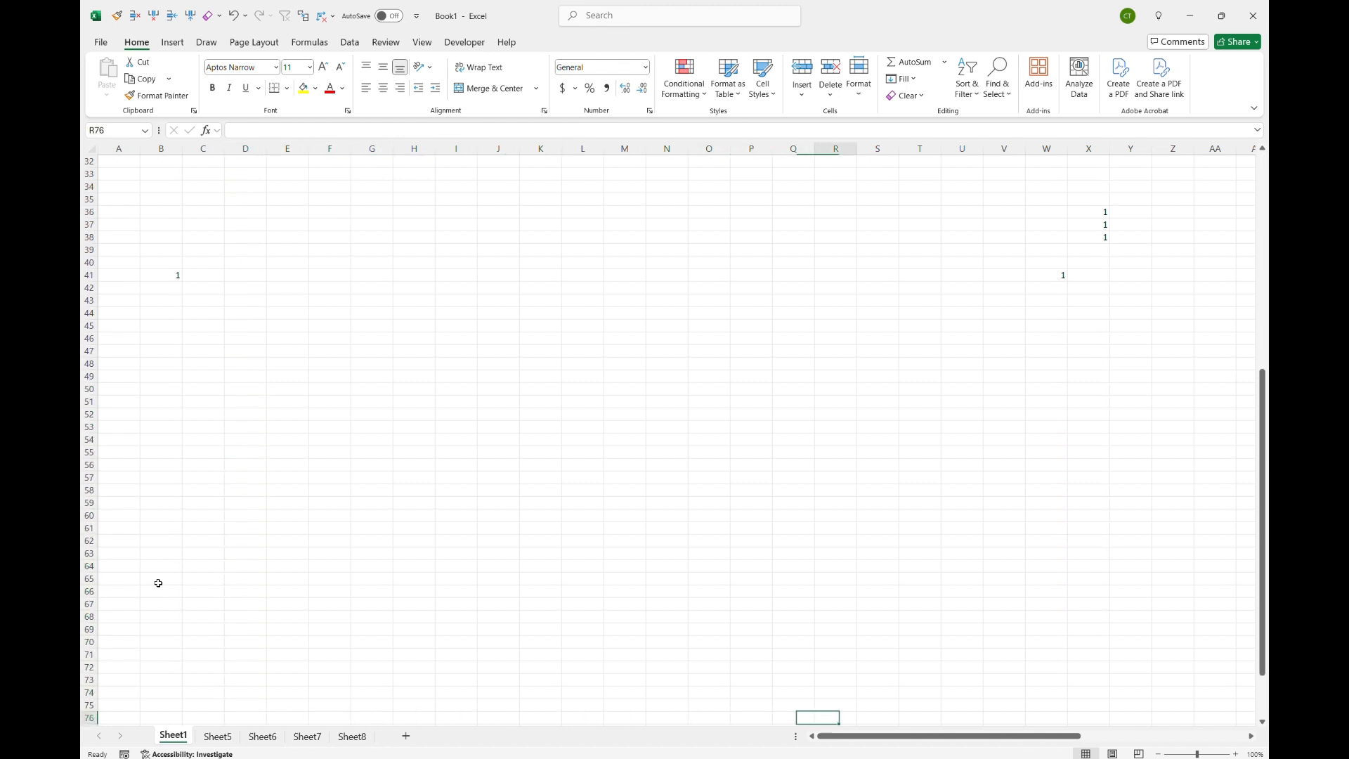
key("Right")
key("Right")
key("Right")
key("Right")
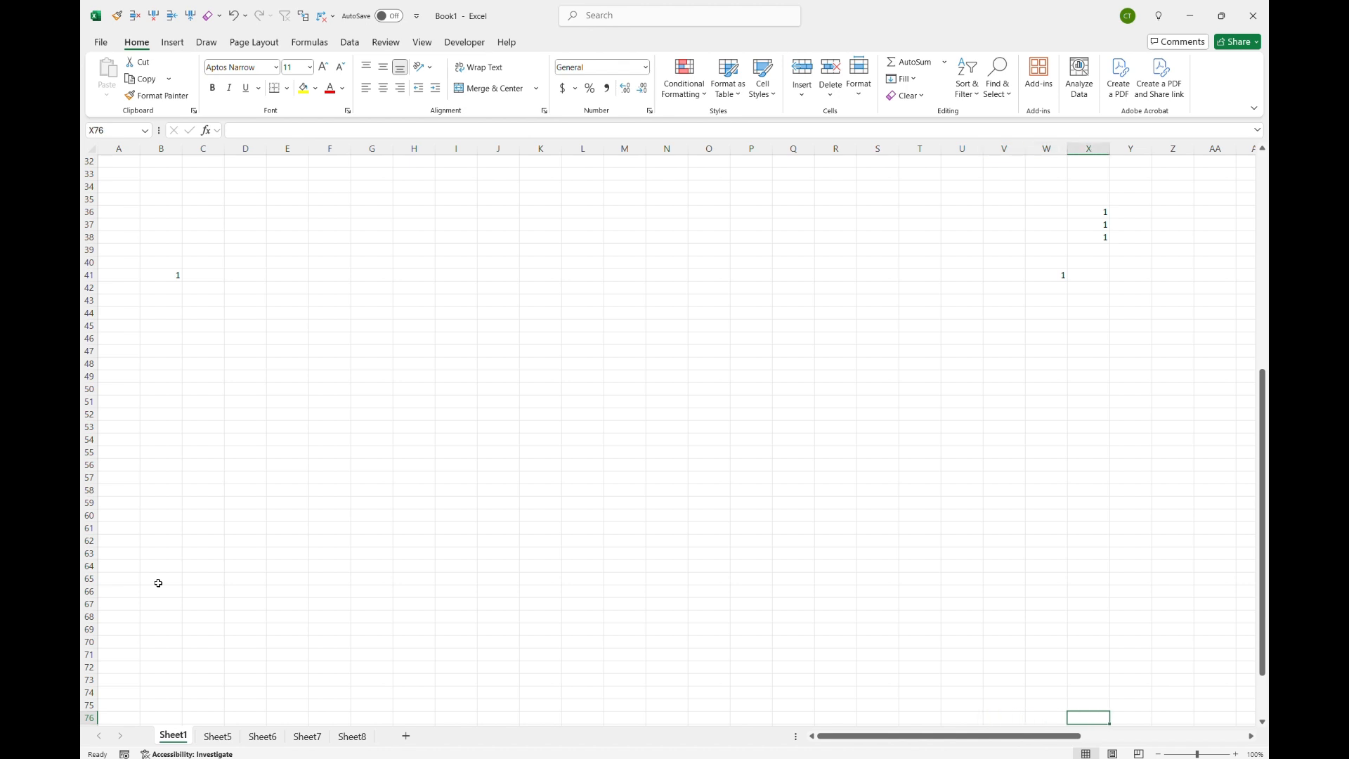
Step: Enter 1 in scattered empty cells of column X while moving upward from X76 toward row 29
type("1")
key("Up")
key("Up")
key("Up")
type("1")
key("Up")
key("Up")
key("Up")
key("Up")
key("Up")
key("Up")
key("Up")
key("Up")
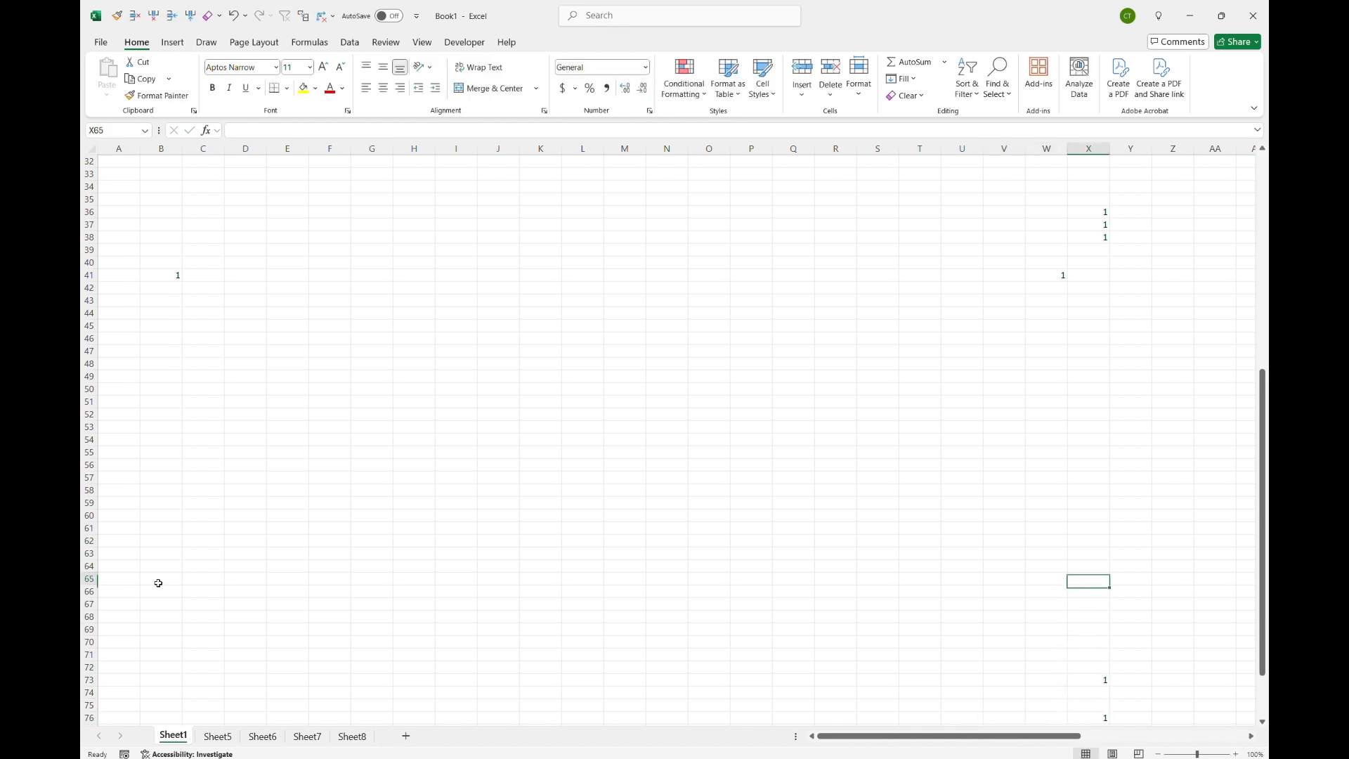
key("Up")
key("Up")
key("Up")
key("Up")
key("Up")
key("Up")
type("1")
key("Up")
key("Up")
Step: Move up column X past the new entries to the data block near cell X5
key("Up")
key("Up")
key("Up")
key("Up")
key("Up")
key("Up")
key("Up")
key("Up")
type("1")
key("Up")
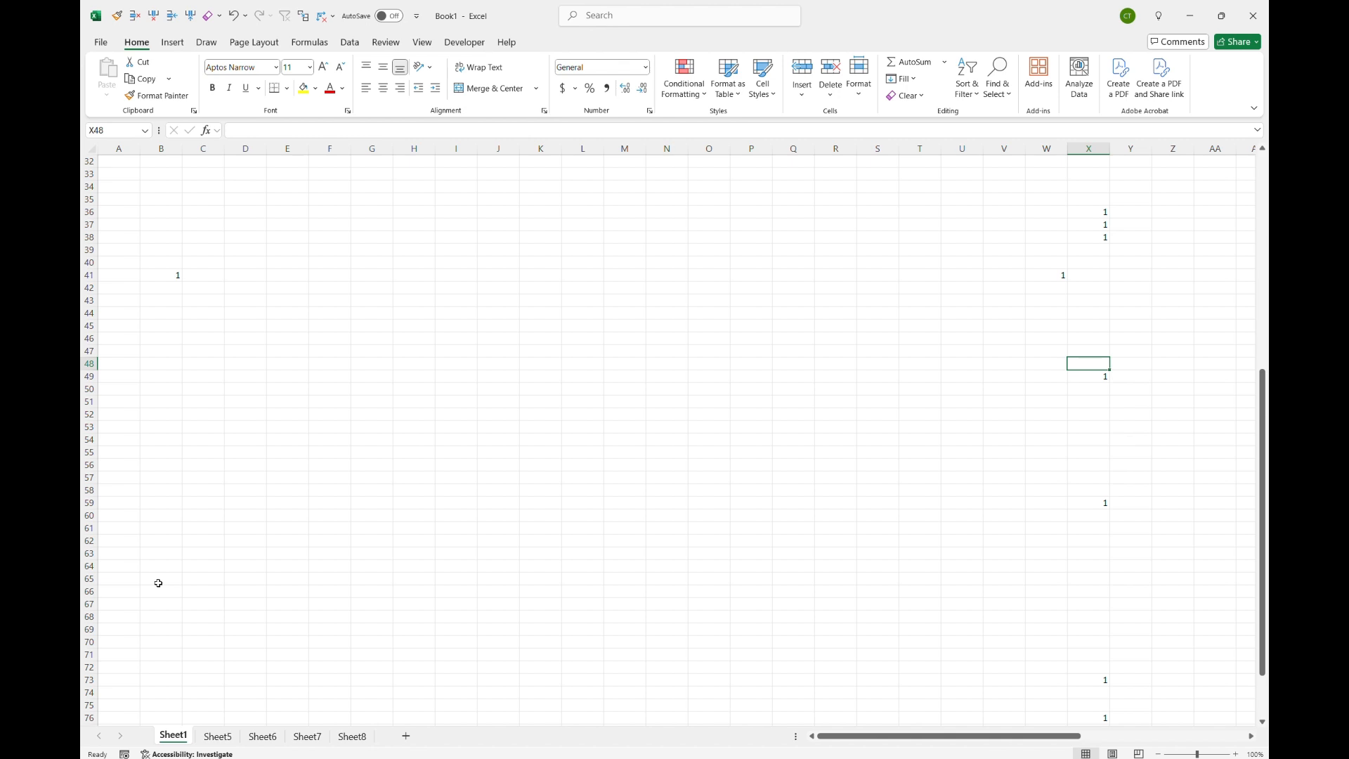
key("Up")
key("Up")
key("Up")
key("Up")
key("Up")
key("Up")
type("1")
key("Up")
key("Up")
key("Up")
key("Up")
key("Up")
key("Up")
key("Up")
key("Up")
key("Up")
key("Up")
key("Up")
key("Up")
key("Up")
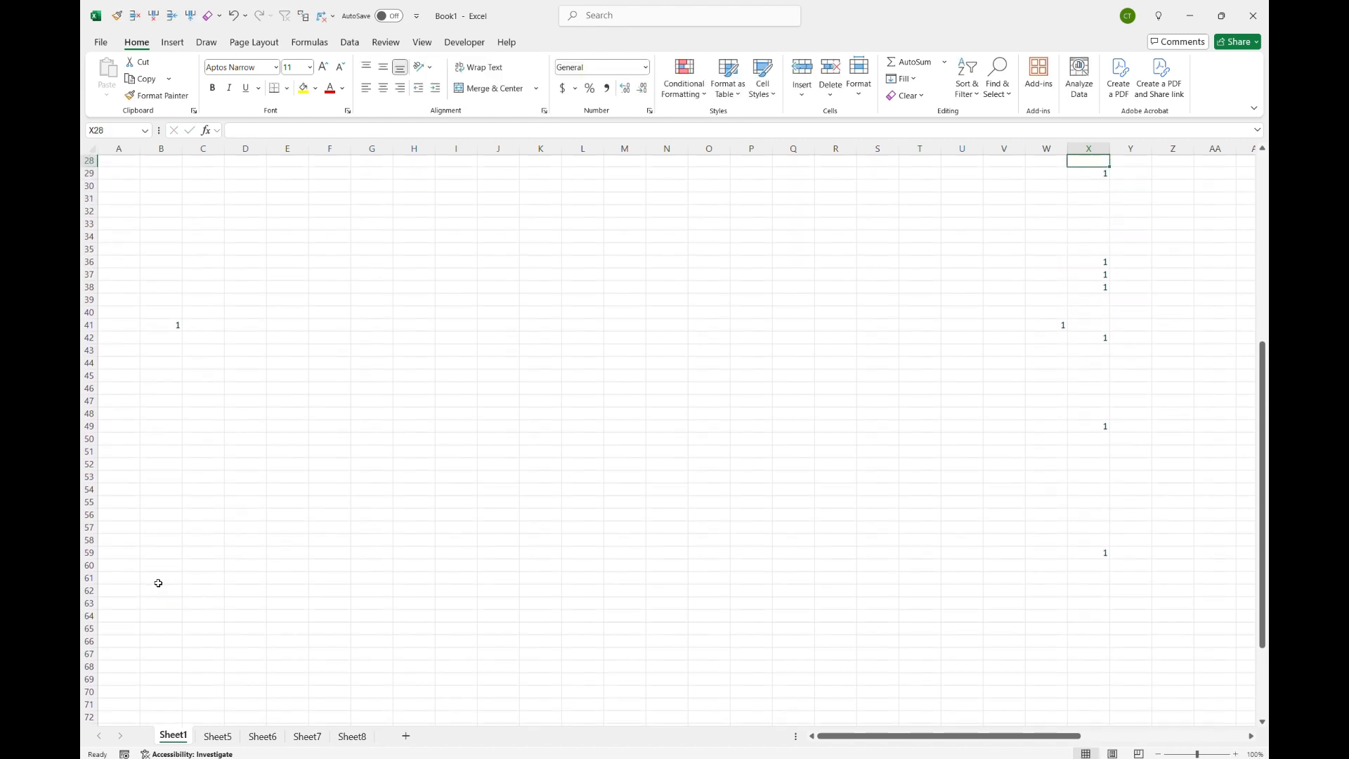
key("Up")
key("Up")
key("Up")
key("Up")
key("Up")
key("Up")
key("Up")
key("Up")
key("Up")
key("Up")
key("Up")
key("Up")
key("Up")
key("Up")
key("Up")
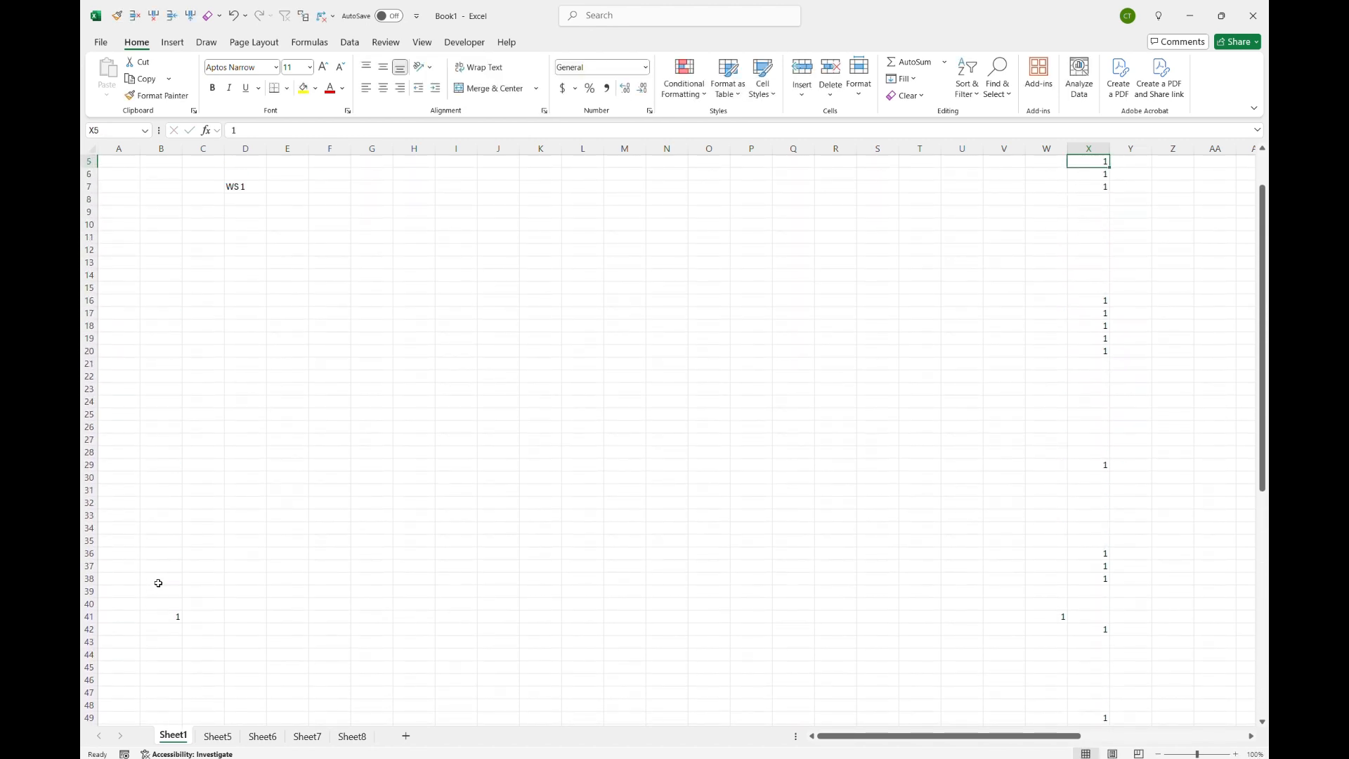
Step: Enter 1 in cell X11 of column X
key("Down")
key("Down")
key("Down")
key("Down")
key("Down")
key("Down")
key("Down")
key("Down")
key("Down")
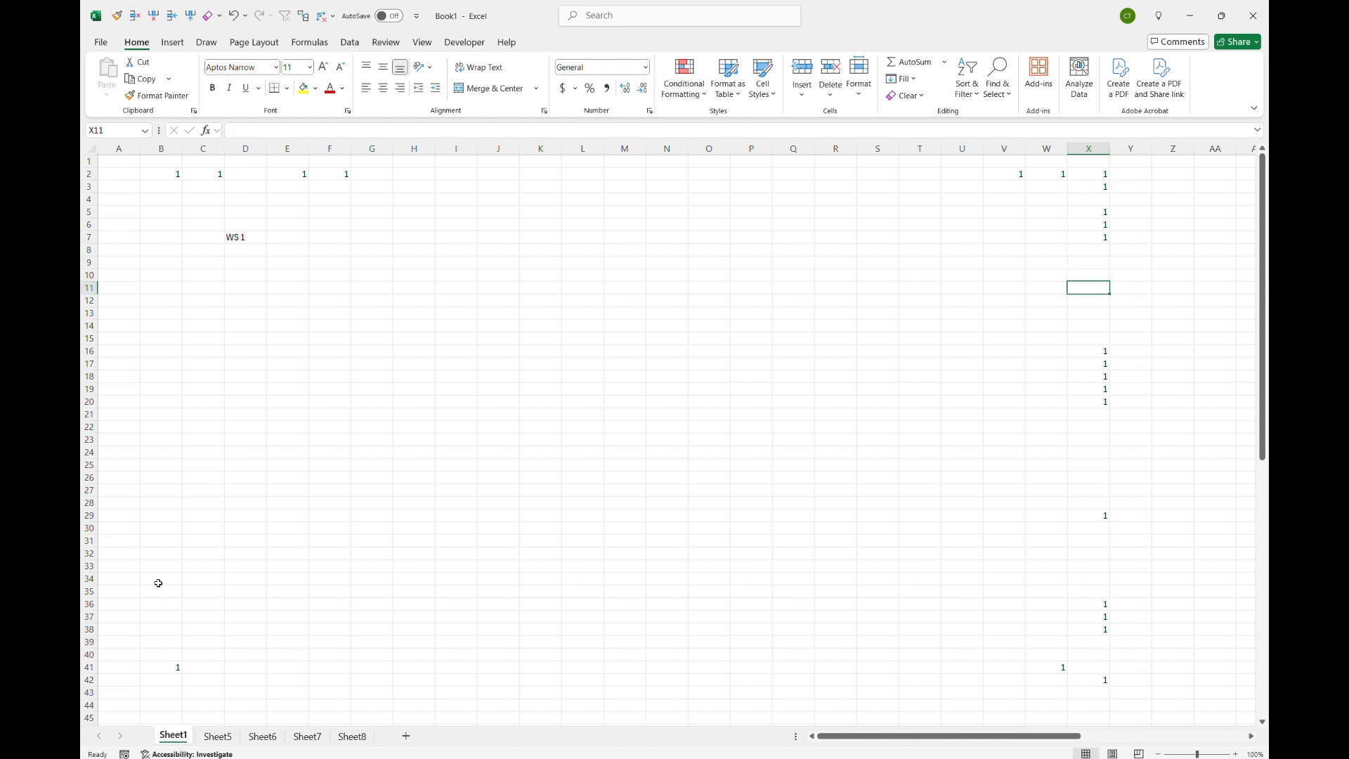
type("1")
Step: Jump up and down column X between data edges, down to the last worksheet row and back to X1
key("Up")
key("Up")
key("Up")
key("Up")
key("Up")
key("Up")
key("Up")
key("Up")
key("Up")
key("ctrl+Down")
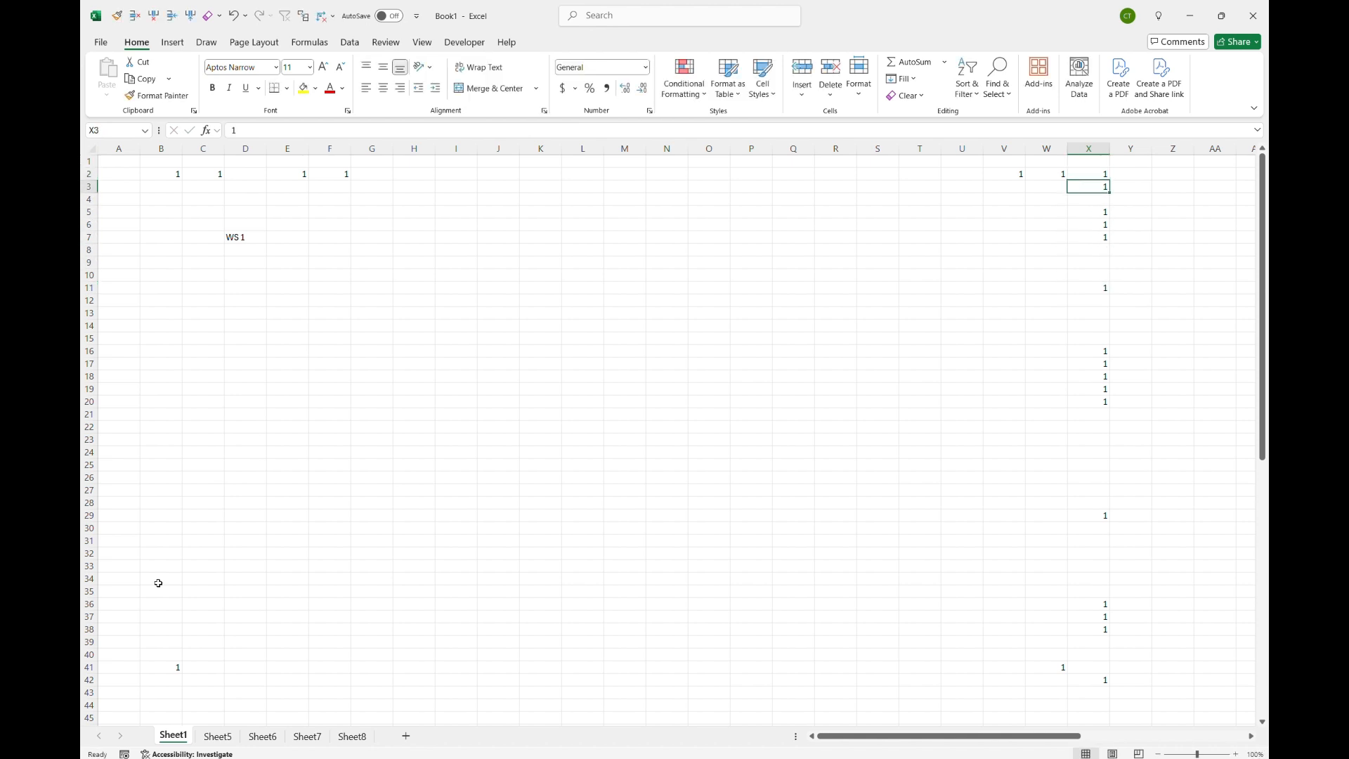
key("ctrl+Up")
key("ctrl+Down")
key("ctrl+Down")
key("ctrl+Down")
key("ctrl+Down")
key("ctrl+Down")
key("ctrl+Down")
key("ctrl+Down")
key("ctrl+Down")
key("ctrl+Down")
key("ctrl+Down")
key("ctrl+Down")
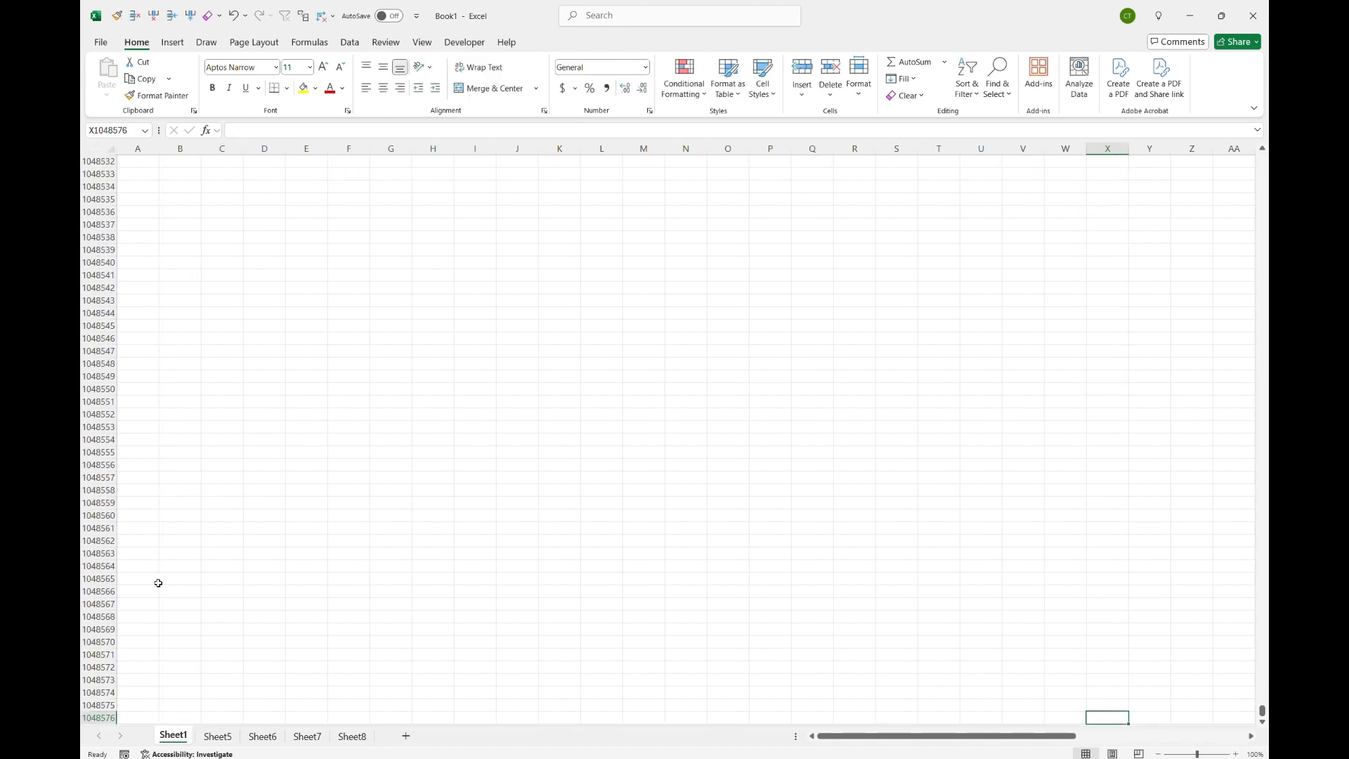
key("ctrl+Up")
key("ctrl+Up")
key("ctrl+Up")
key("ctrl+Up")
key("ctrl+Up")
key("ctrl+Up")
key("ctrl+Up")
key("ctrl+Up")
key("ctrl+Up")
key("ctrl+Up")
key("ctrl+Up")
key("ctrl+Up")
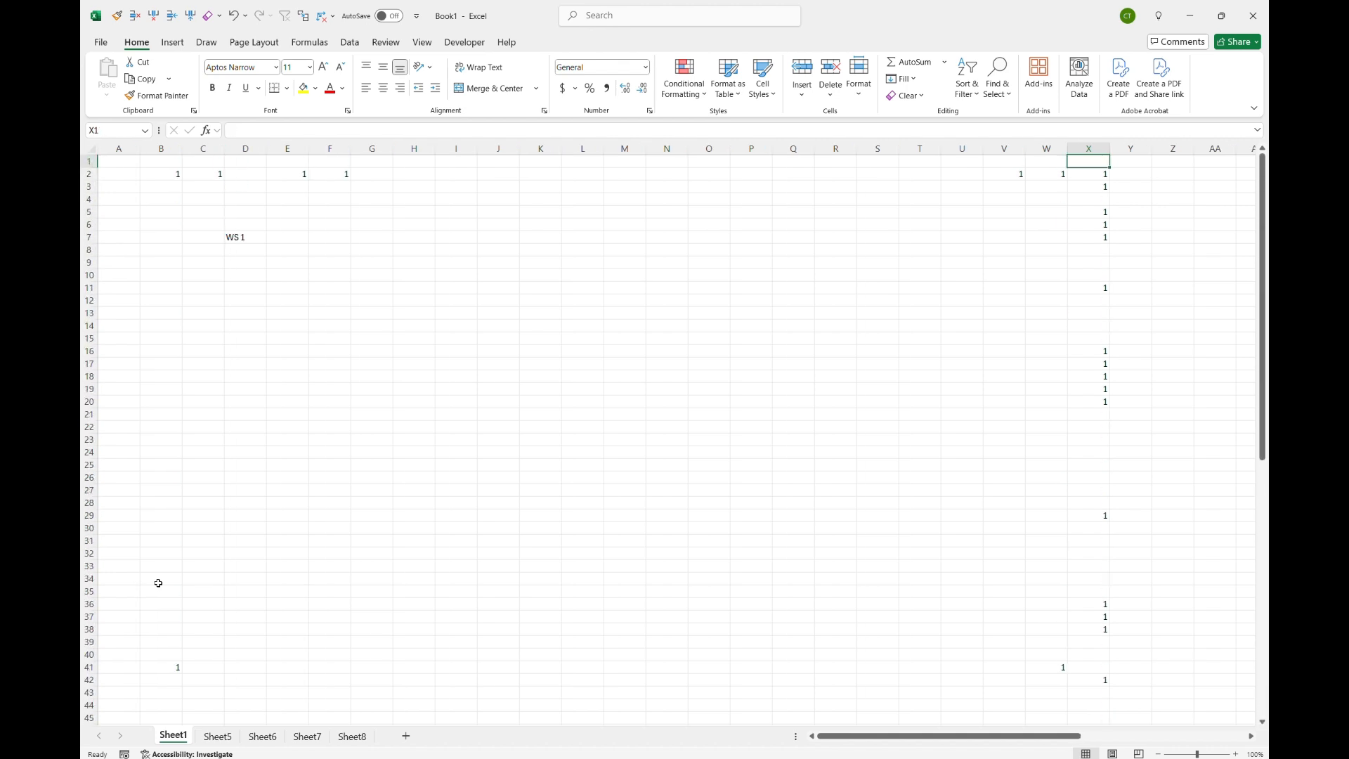
Step: Jump down column X block by block to X59, then back up to X1
key("ctrl+Down")
key("ctrl+Down")
key("ctrl+Down")
key("ctrl+Down")
key("ctrl+Down")
key("ctrl+Down")
key("ctrl+Down")
key("ctrl+Down")
key("ctrl+Down")
key("ctrl+Down")
key("ctrl+Down")
key("ctrl+Down")
key("ctrl+Down")
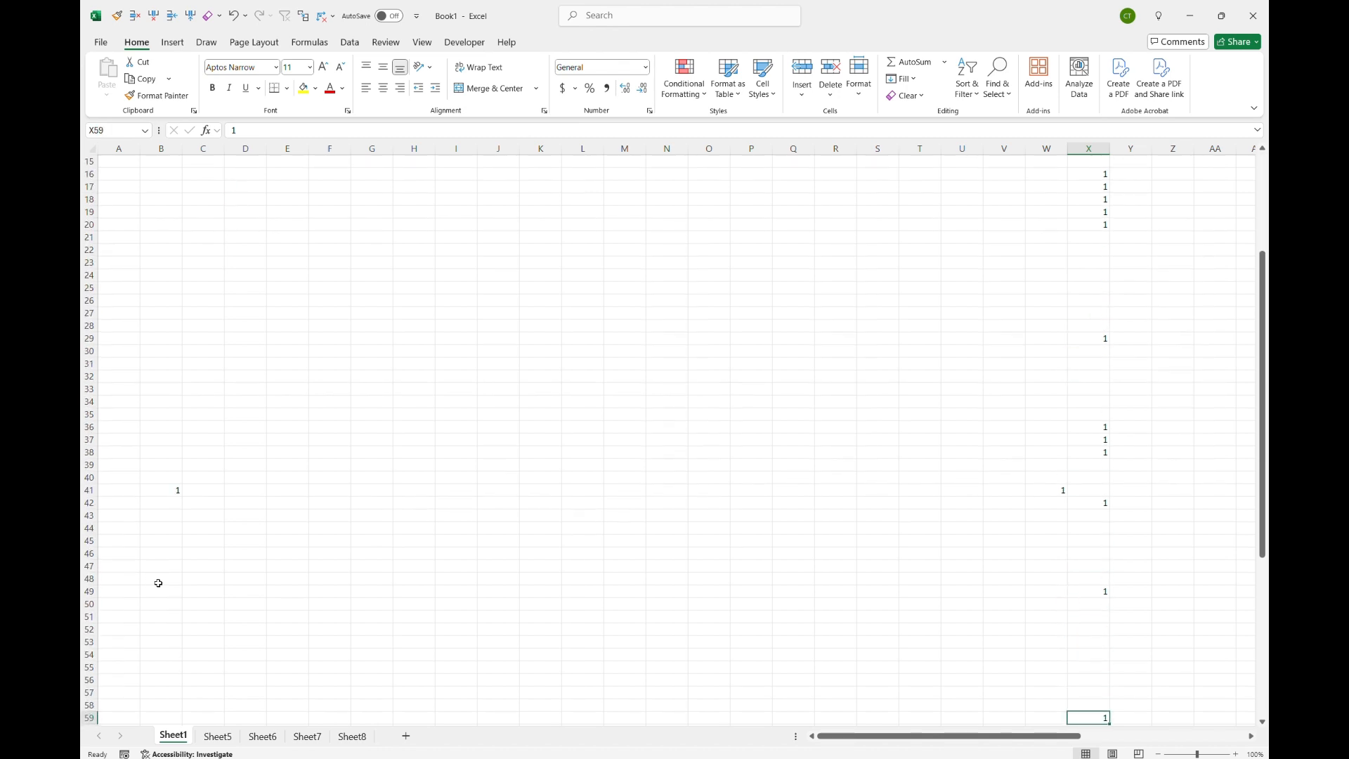
key("ctrl+Up")
key("ctrl+Up")
key("ctrl+Up")
key("ctrl+Up")
key("ctrl+Up")
key("ctrl+Up")
key("ctrl+Up")
key("ctrl+Up")
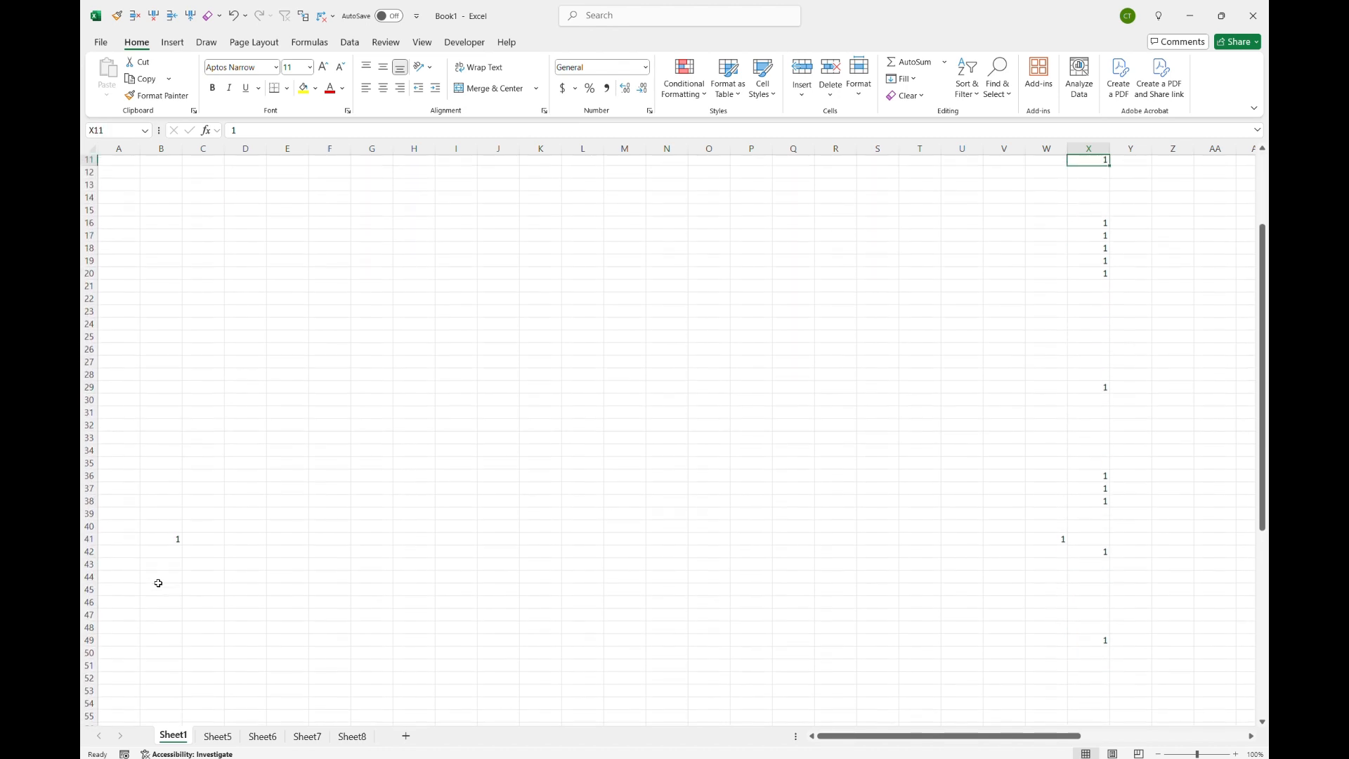
key("ctrl+Up")
key("ctrl+Up")
key("ctrl+Up")
key("ctrl+Up")
key("ctrl+Up")
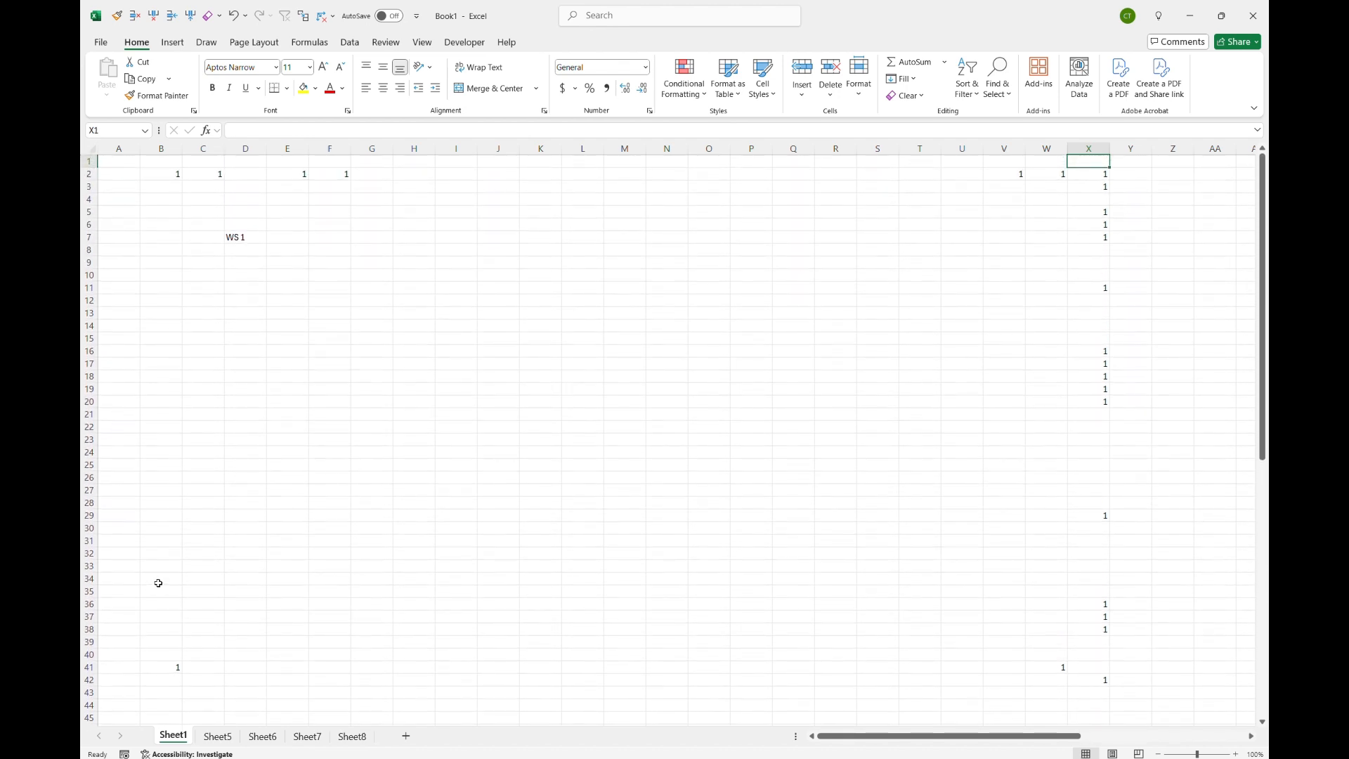
Step: Page down and up through Sheet1, then return to cell A1
key("Page_Down")
key("Page_Up")
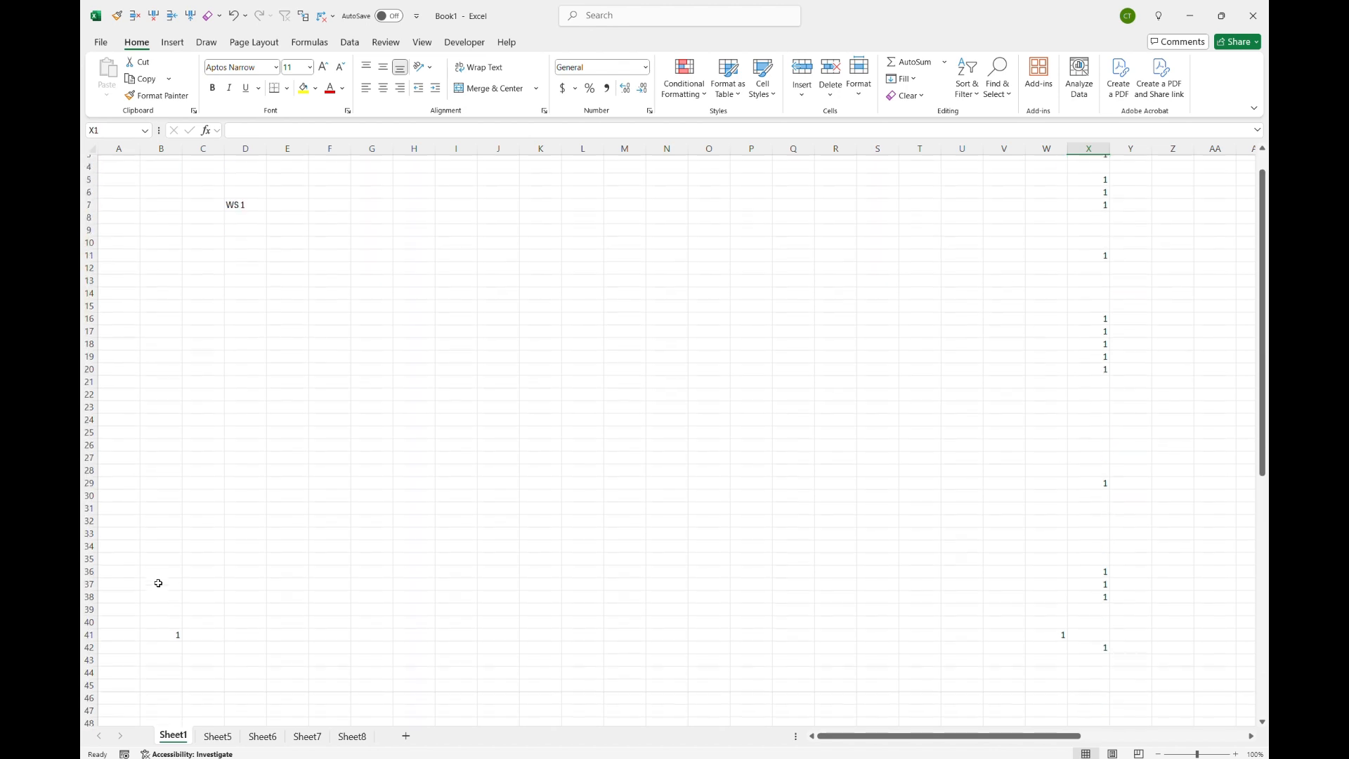
key("Page_Down")
key("Page_Down")
key("Page_Up")
key("Page_Up")
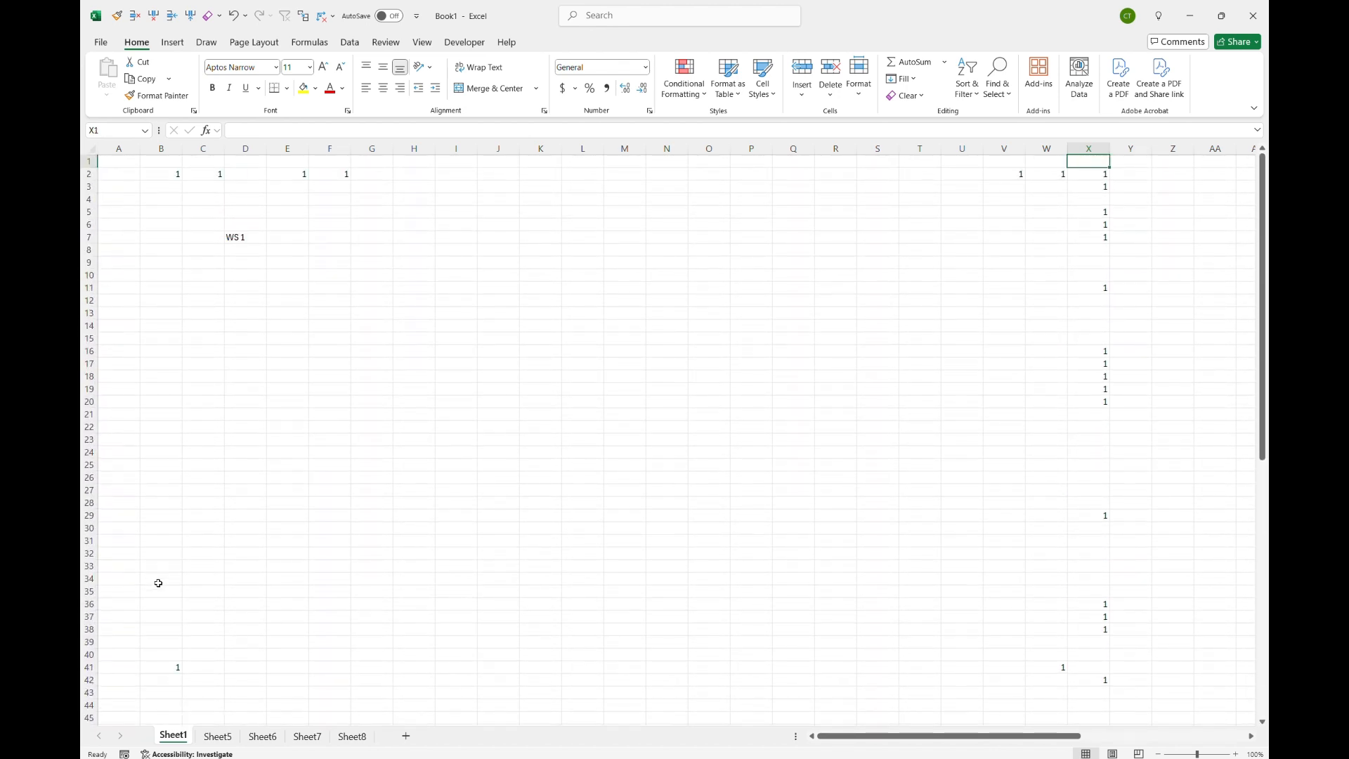
key("Home")
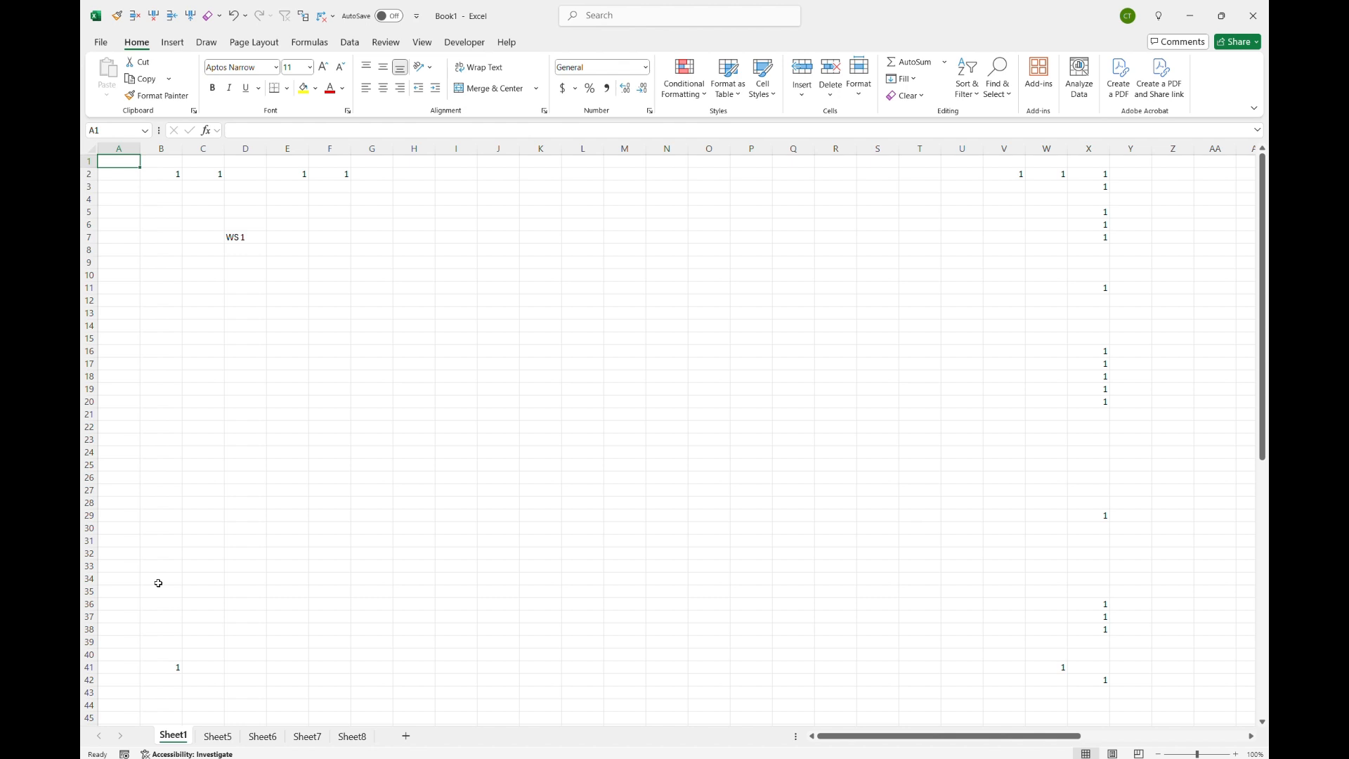
Step: Cycle forward and backward through the worksheets Sheet1 to Sheet8 one sheet at a time
key("ctrl+Page_Down")
key("ctrl+Page_Down")
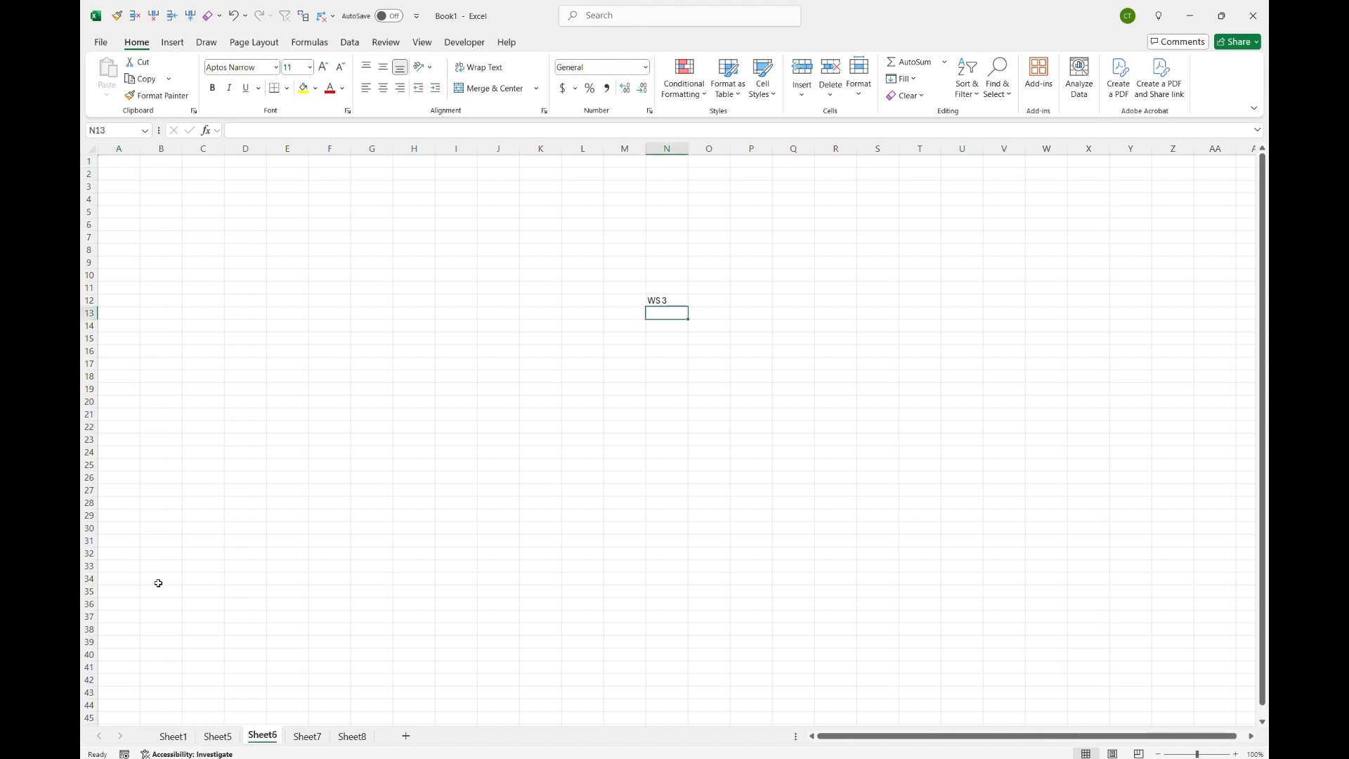
key("ctrl+Page_Down")
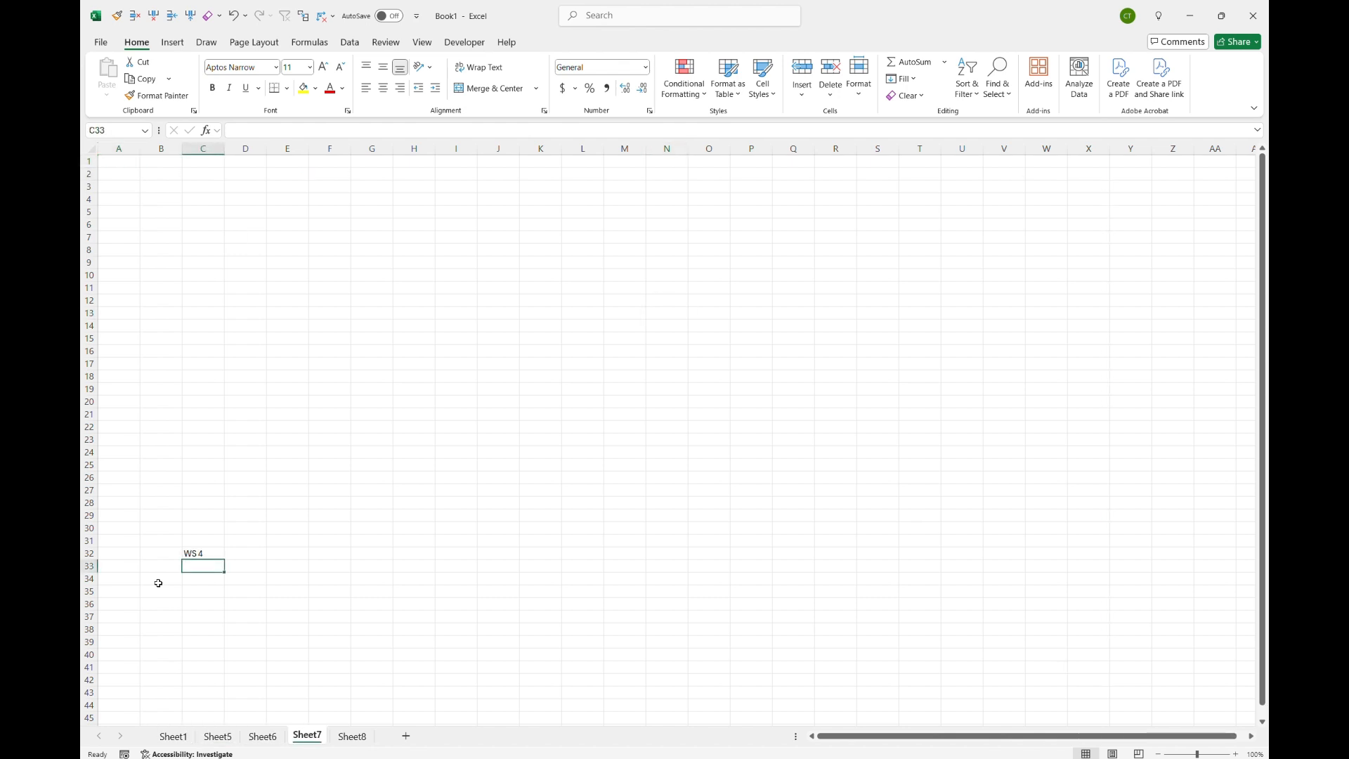
key("ctrl+Page_Down")
key("ctrl+Page_Up")
key("ctrl+Page_Up")
key("ctrl+Page_Up")
key("ctrl+Page_Up")
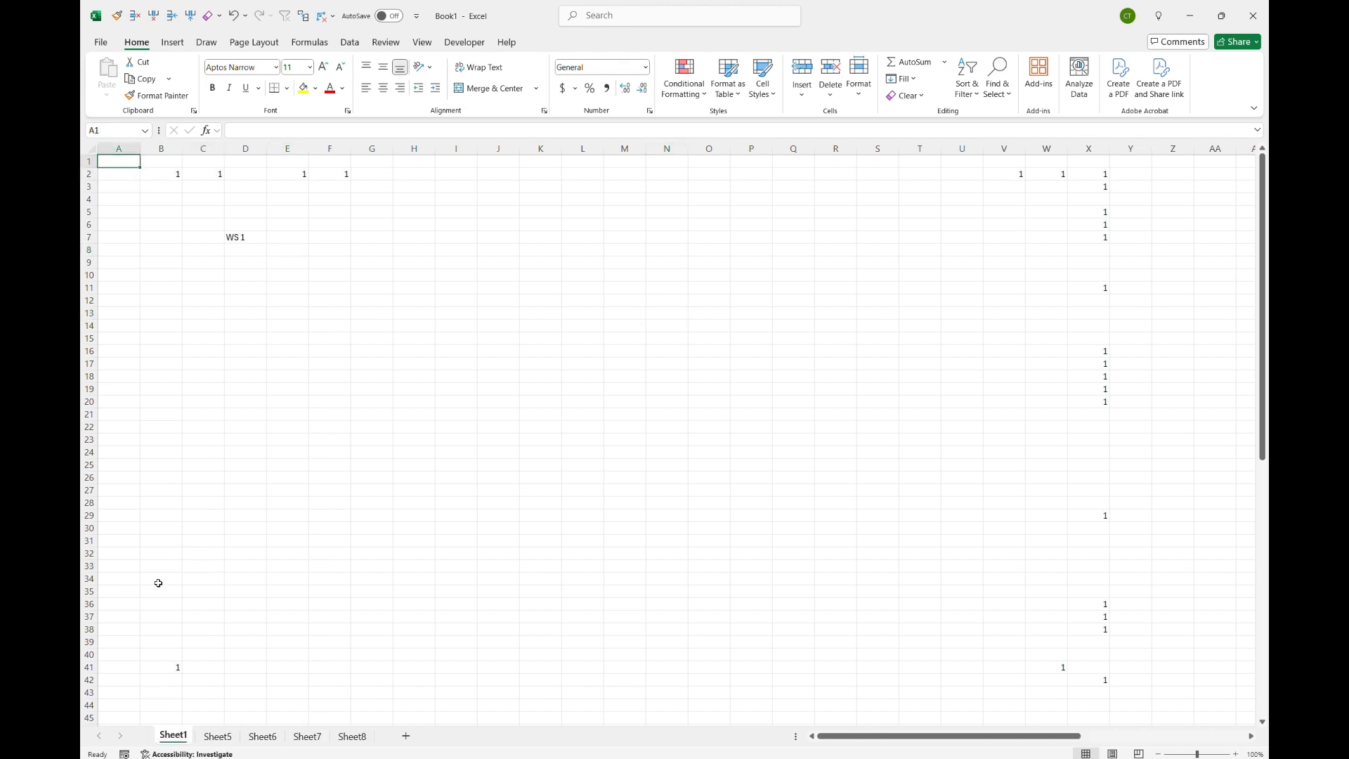
key("ctrl+Page_Down")
key("ctrl+Page_Down")
key("ctrl+Page_Down")
key("ctrl+Page_Down")
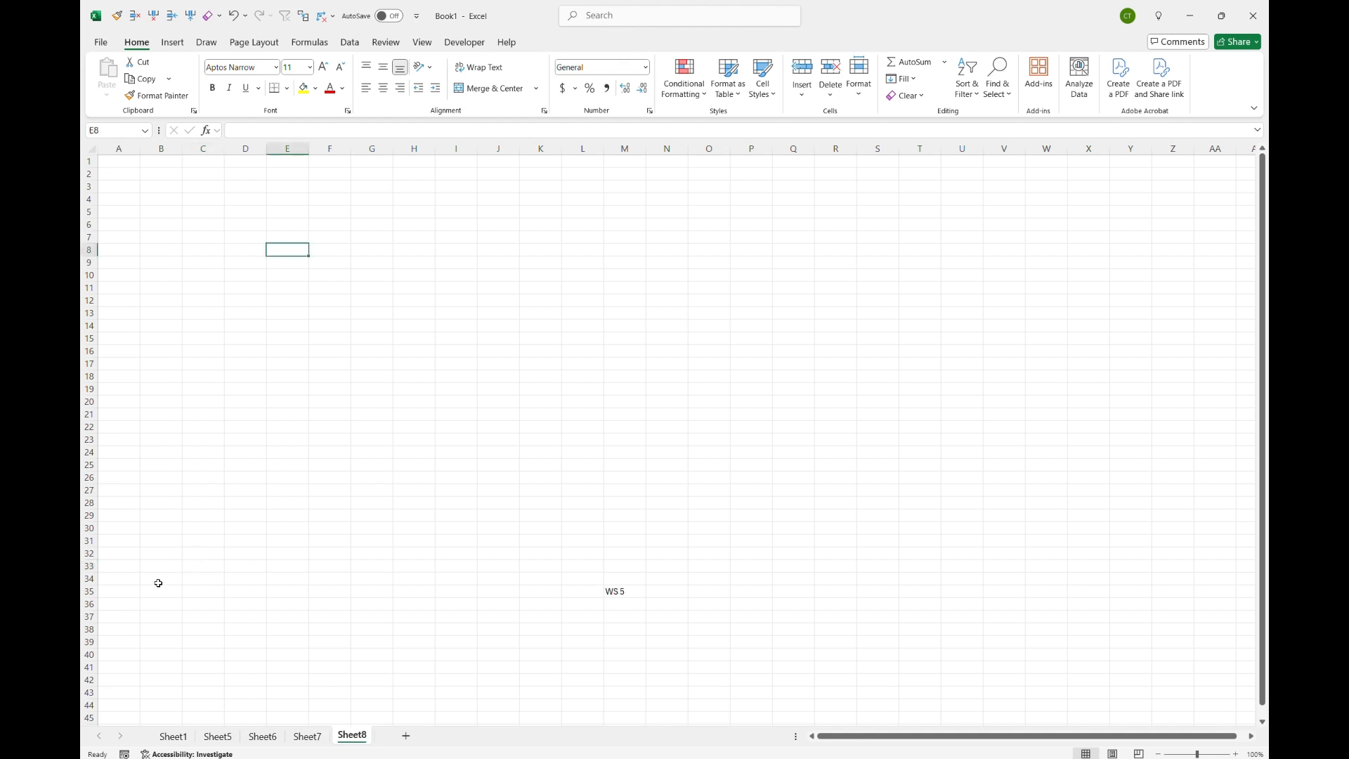
key("ctrl+Page_Up")
key("ctrl+Page_Up")
key("ctrl+Page_Up")
key("ctrl+Page_Up")
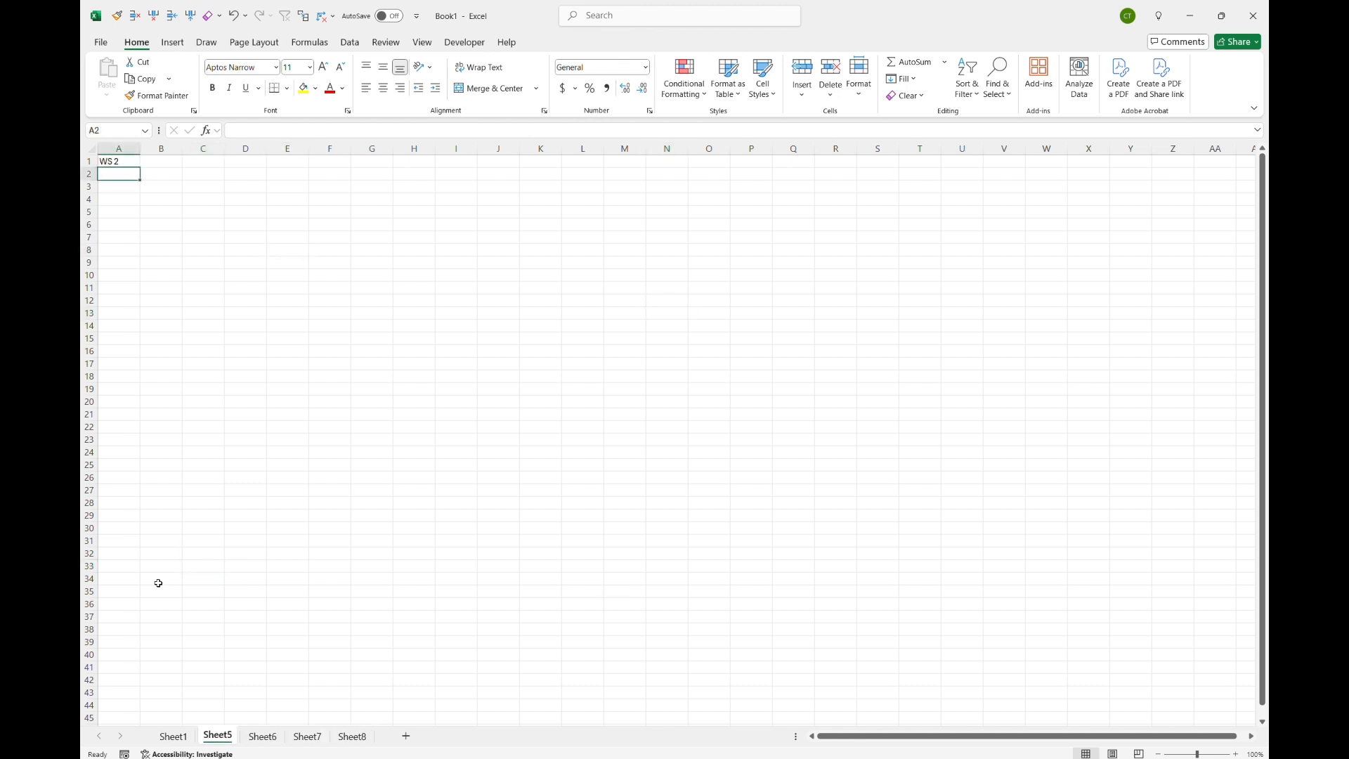
key("ctrl+Page_Down")
key("ctrl+Page_Down")
key("ctrl+Page_Down")
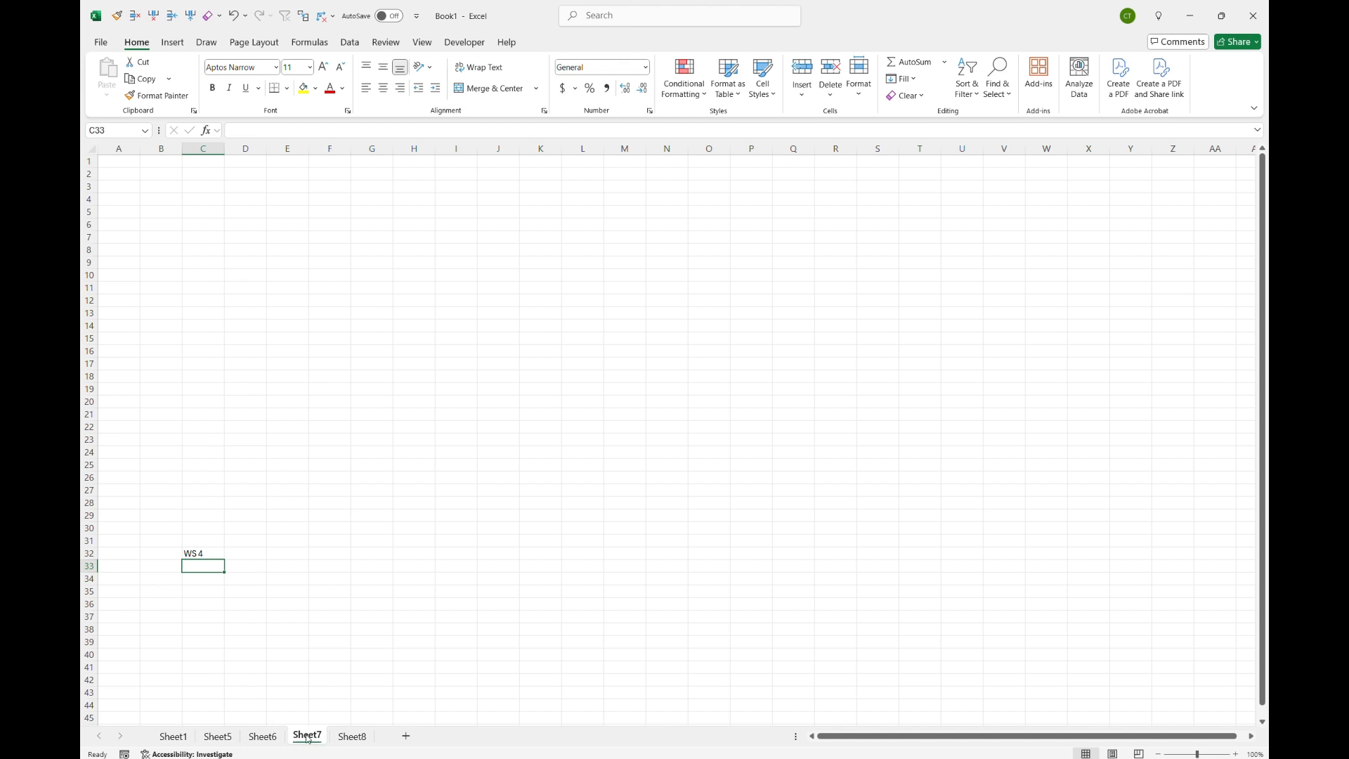
Step: Move the Sheet7 tab to the end of the tab row, then move it back before Sheet8
left_click_drag(308, 740, 393, 744)
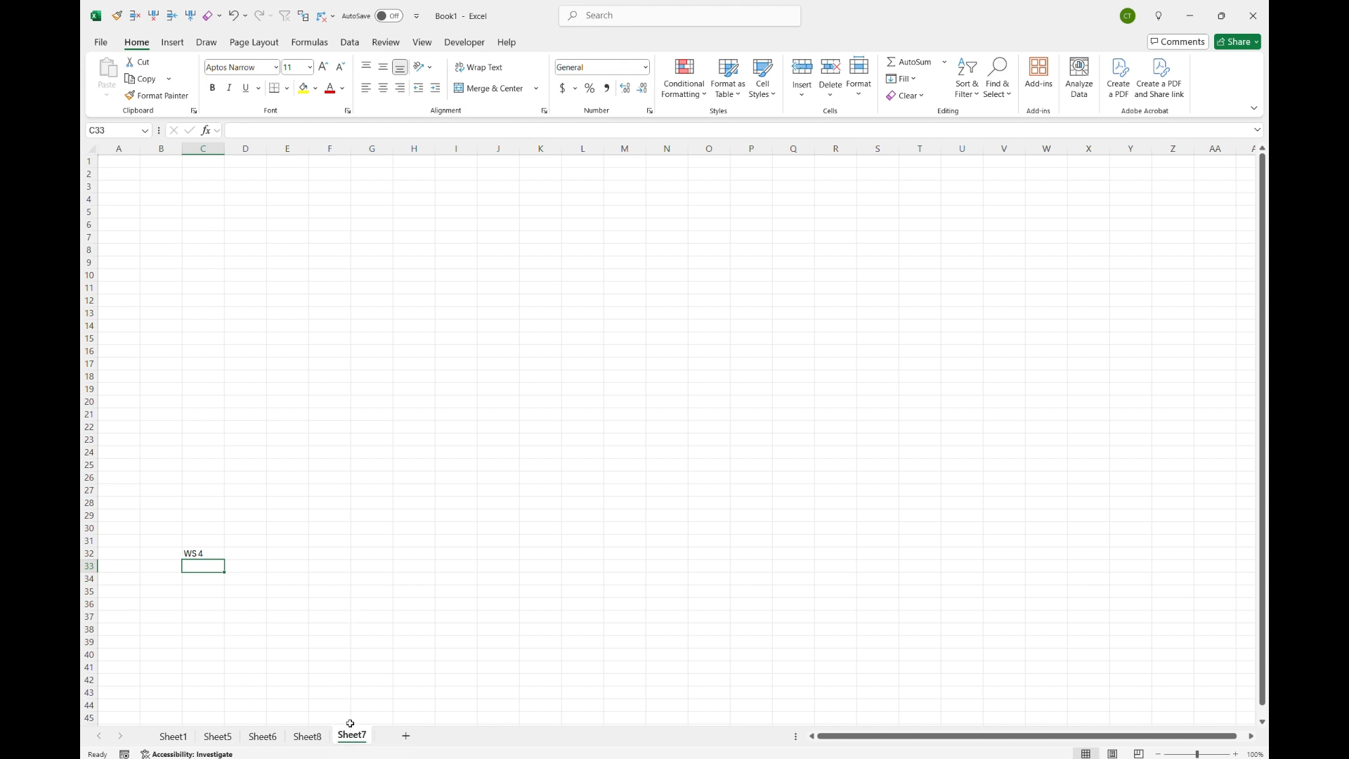
left_click(246, 16)
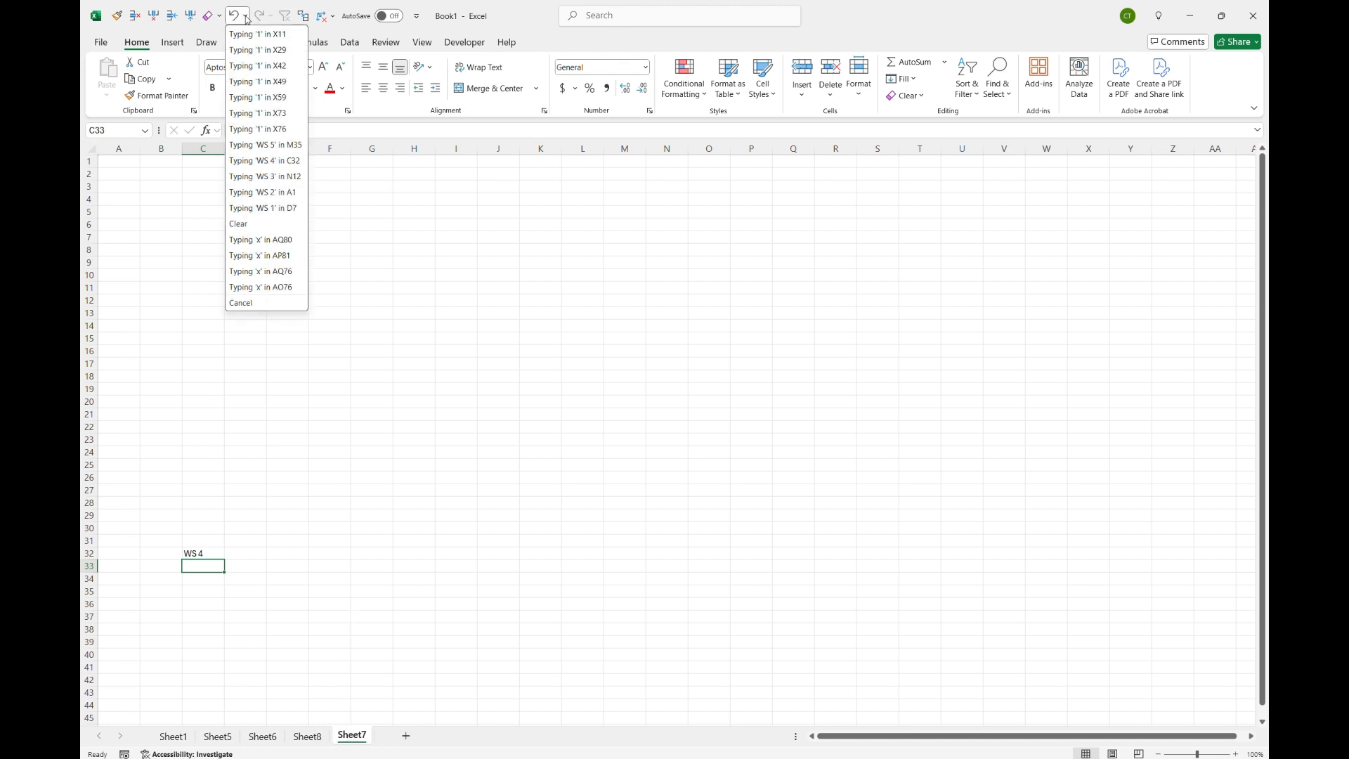
left_click(406, 408)
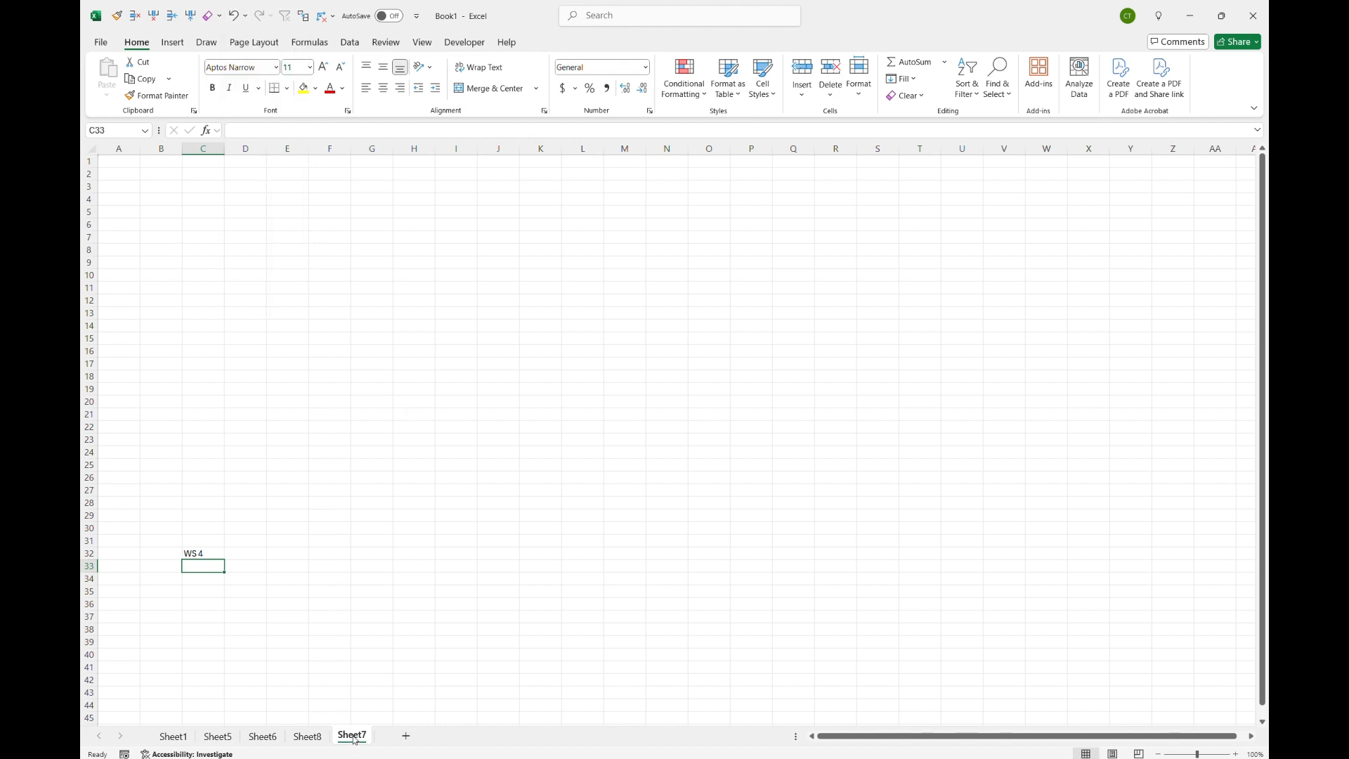
left_click_drag(353, 744, 293, 741)
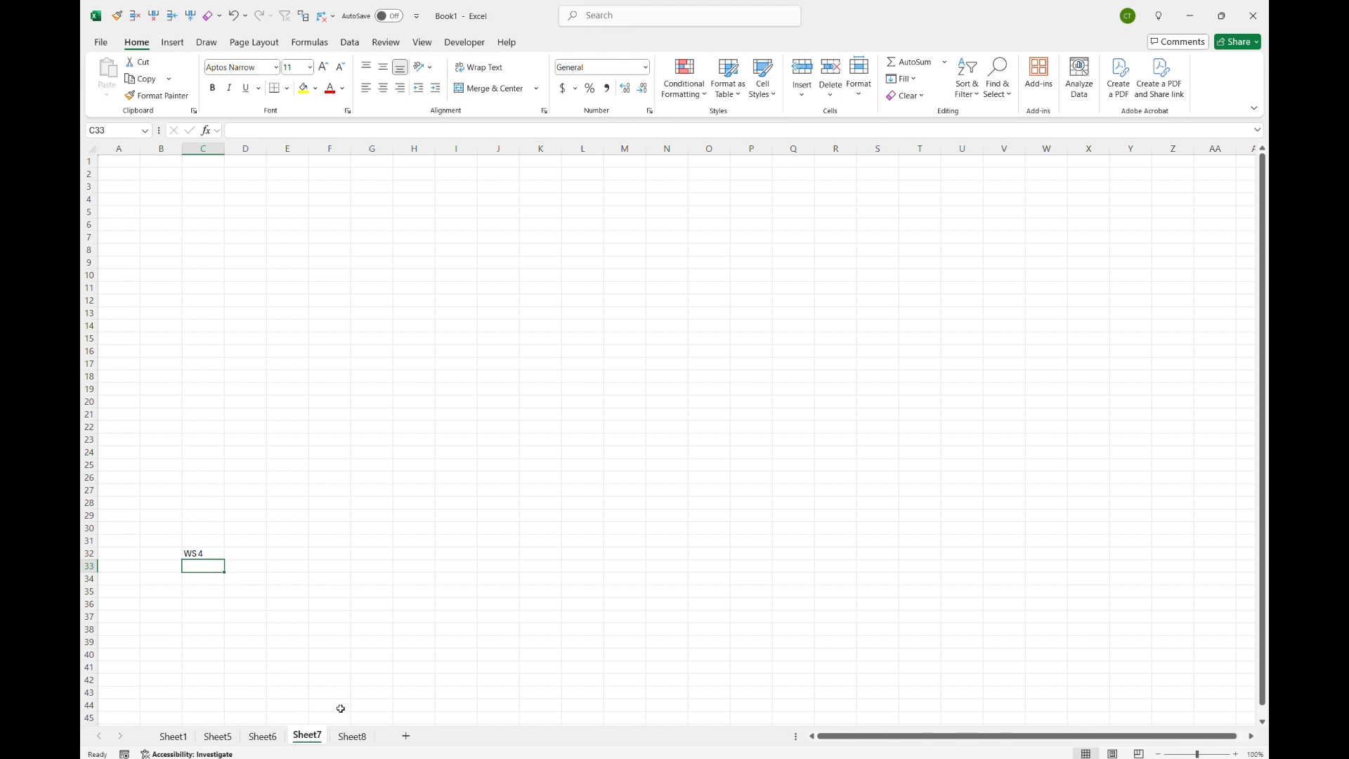
Step: Return to Sheet1 and step through the worksheets forward and back, ending on Sheet1
left_click(175, 738)
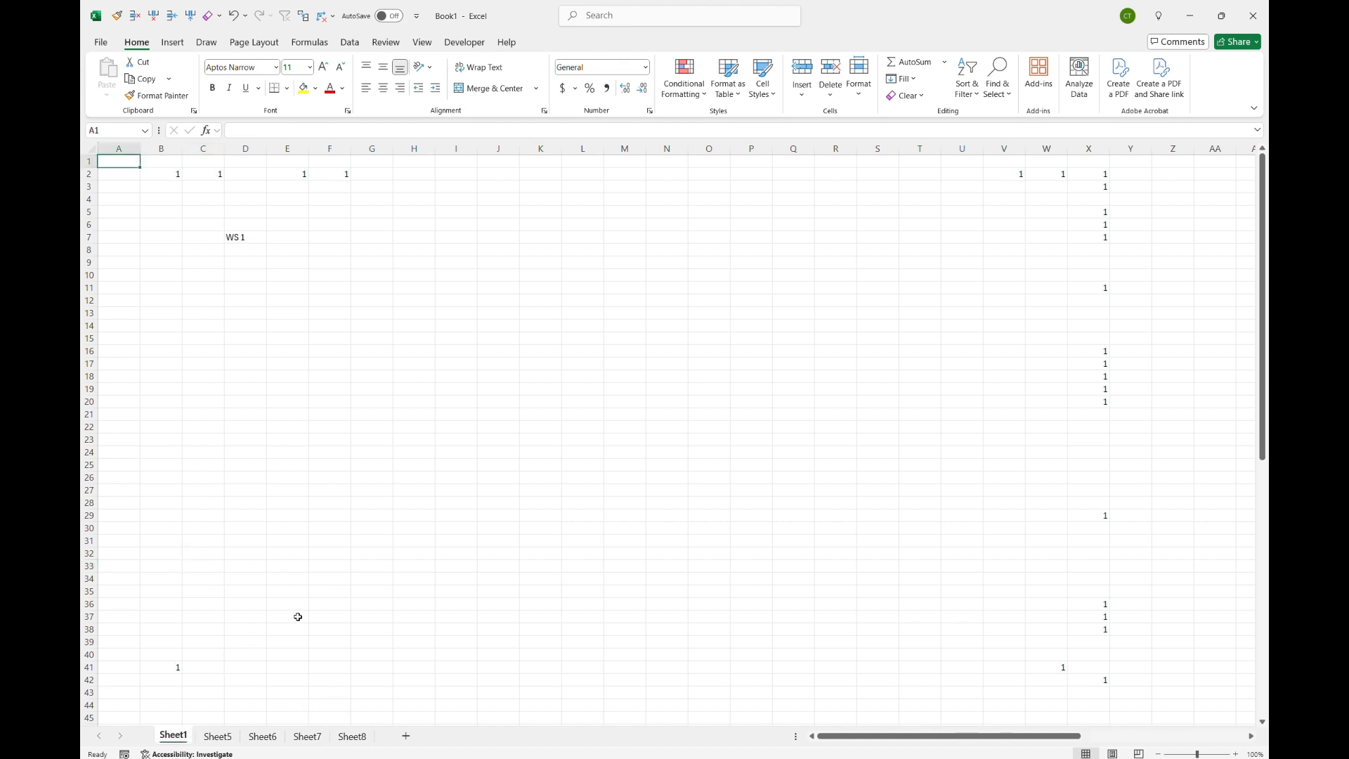
key("ctrl+Page_Down")
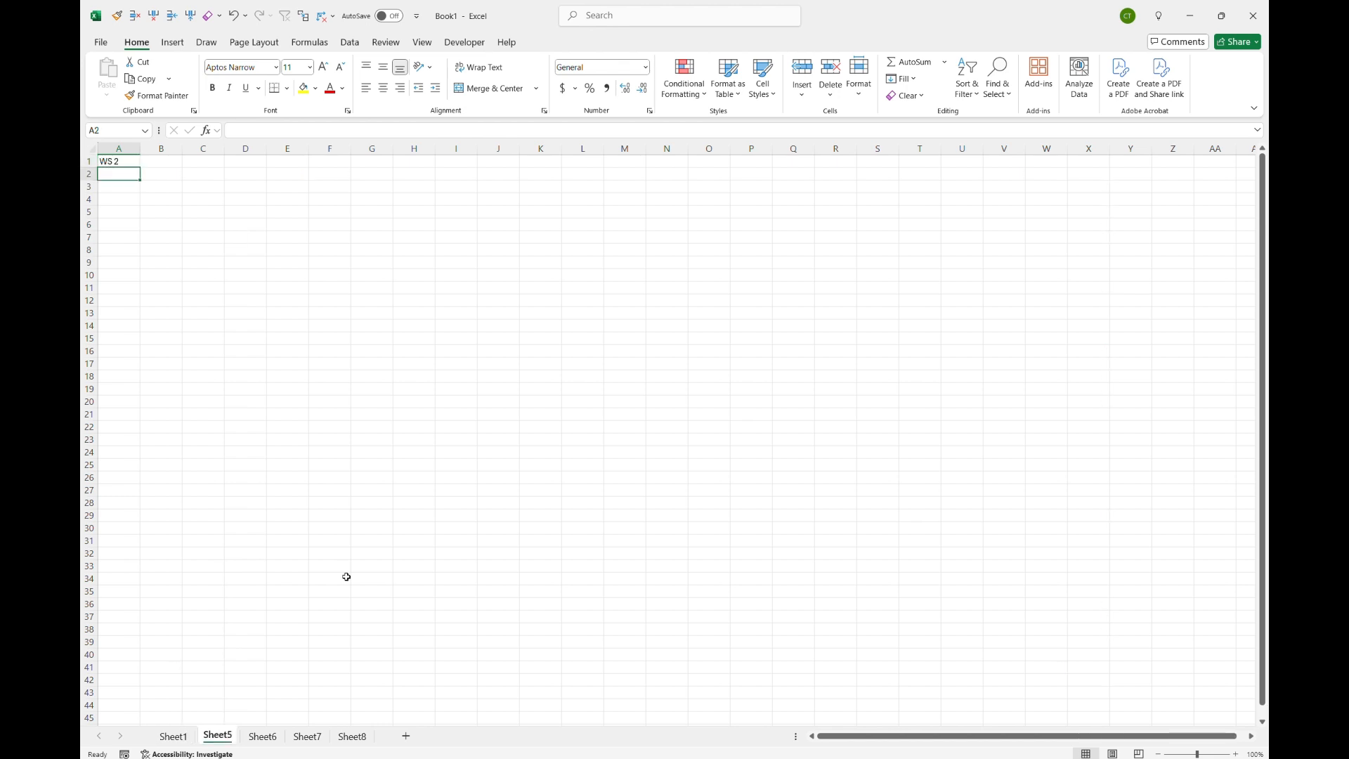
key("ctrl+Page_Down")
key("ctrl+Page_Up")
key("ctrl+Page_Up")
key("ctrl+Page_Down")
key("ctrl+Page_Down")
key("ctrl+Page_Down")
key("ctrl+Page_Down")
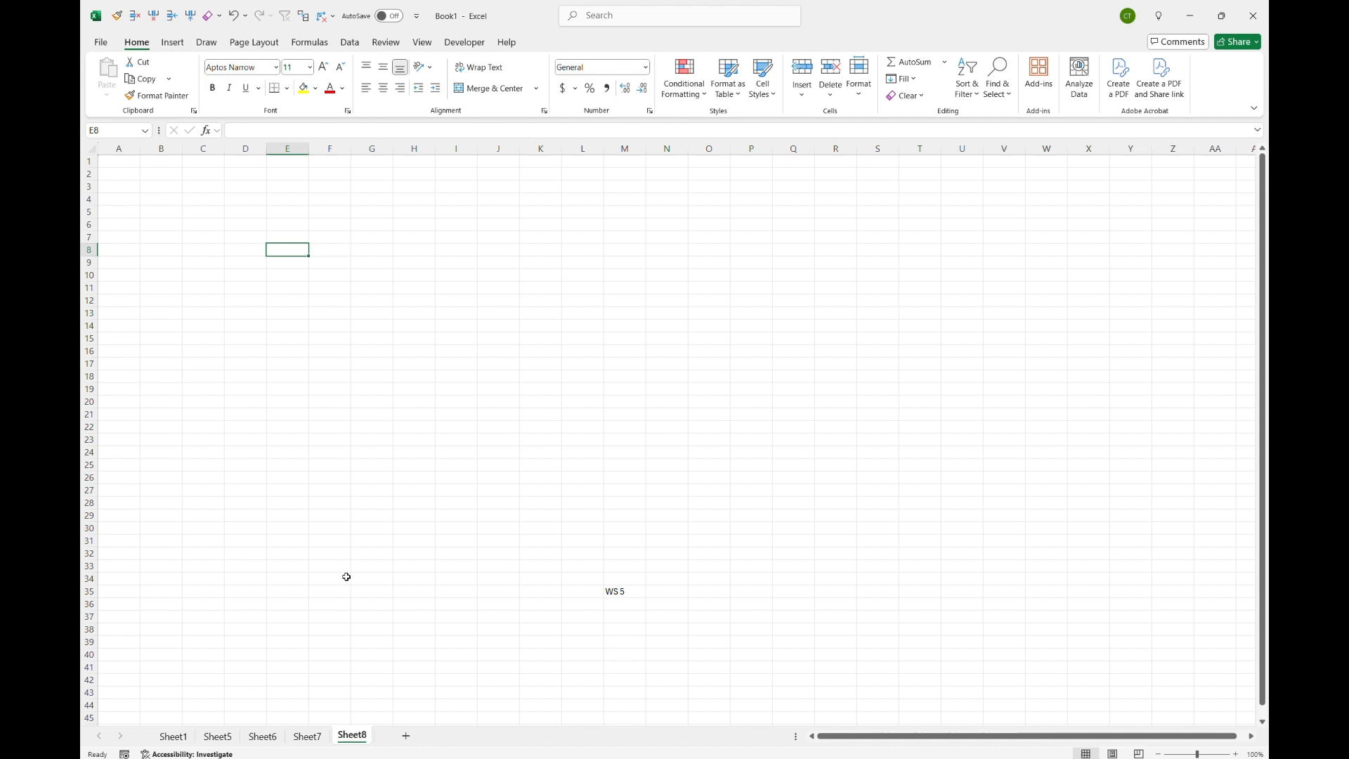
key("ctrl+Page_Up")
key("ctrl+Page_Up")
key("ctrl+Page_Up")
key("ctrl+Page_Up")
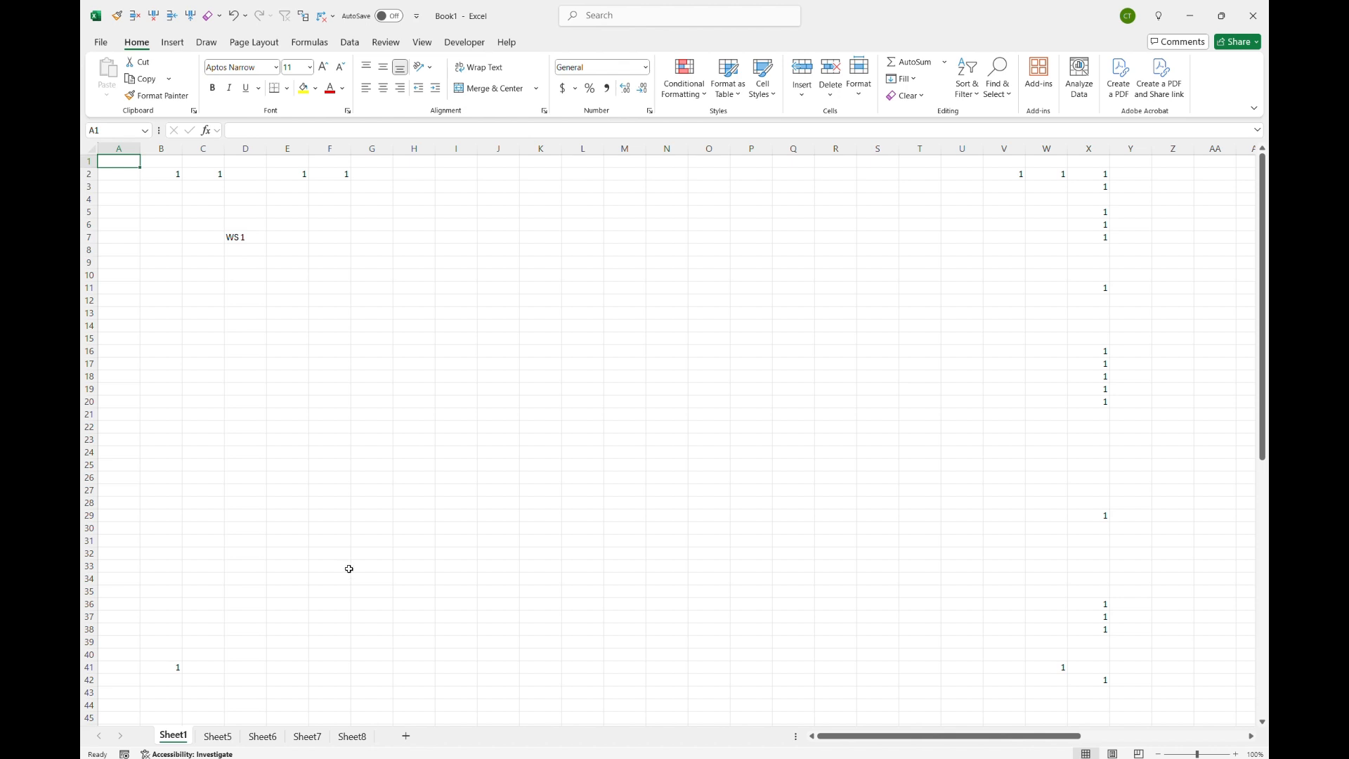
Step: Enter 1 in cells I8 through L8
left_click(462, 248)
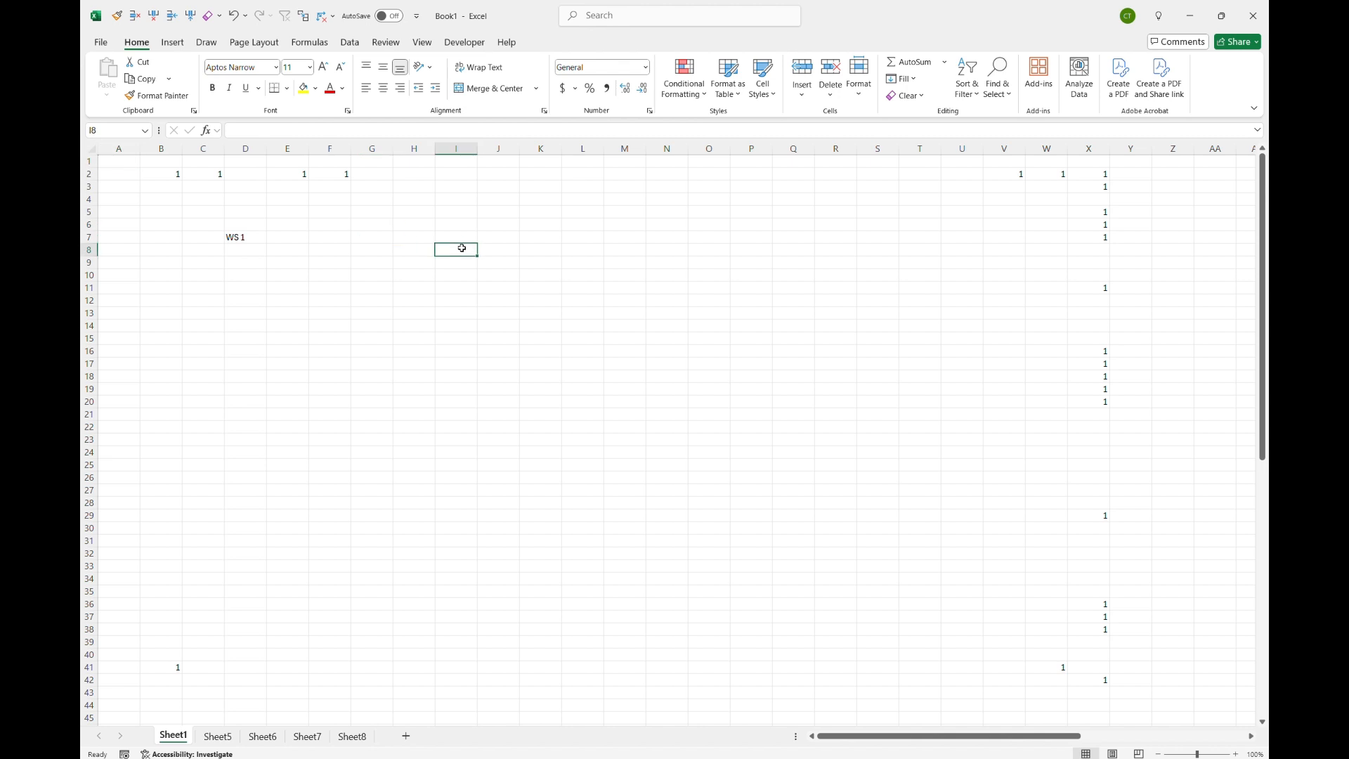
type("1")
key("Tab")
type("1")
key("Tab")
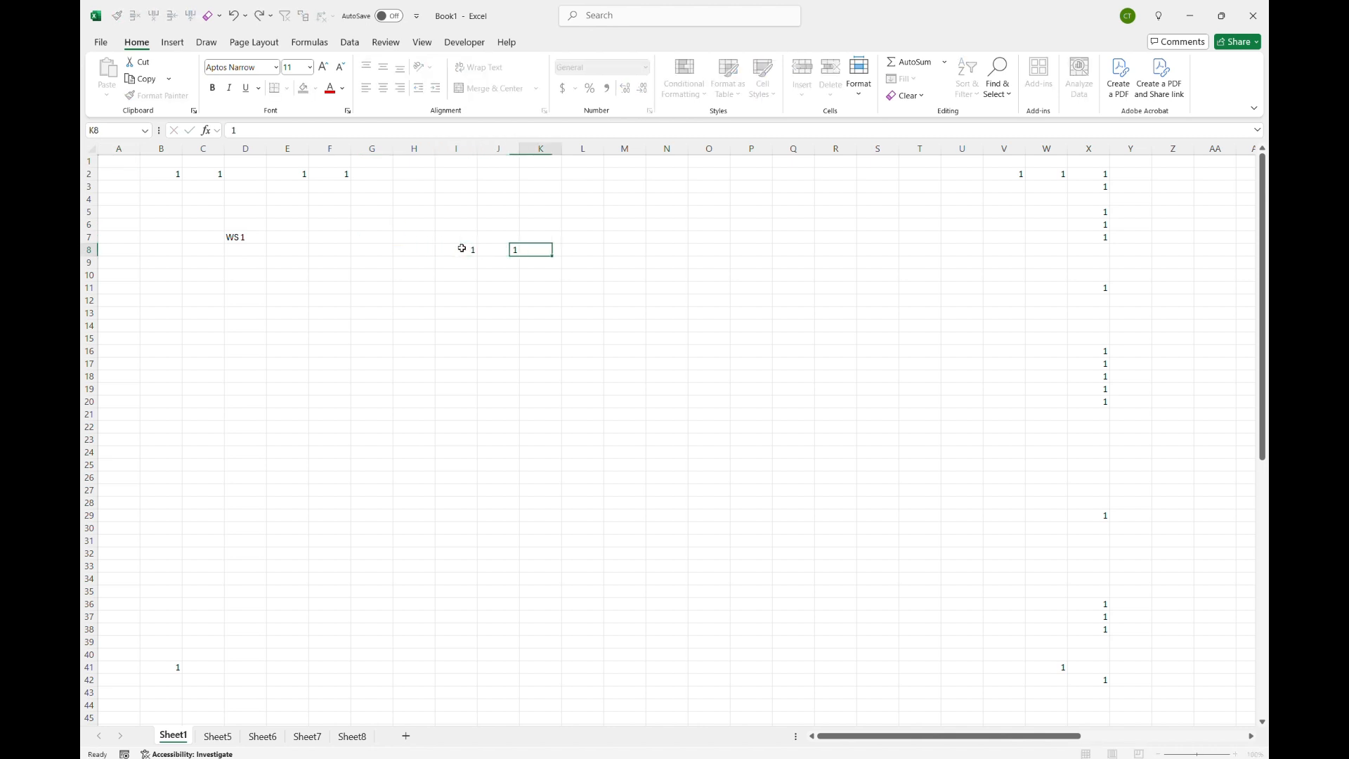
type("1")
key("Tab")
type("1")
Step: Enter 2 in cells I9 through L9
key("Right")
key("Down")
key("Down")
key("Left")
key("Left")
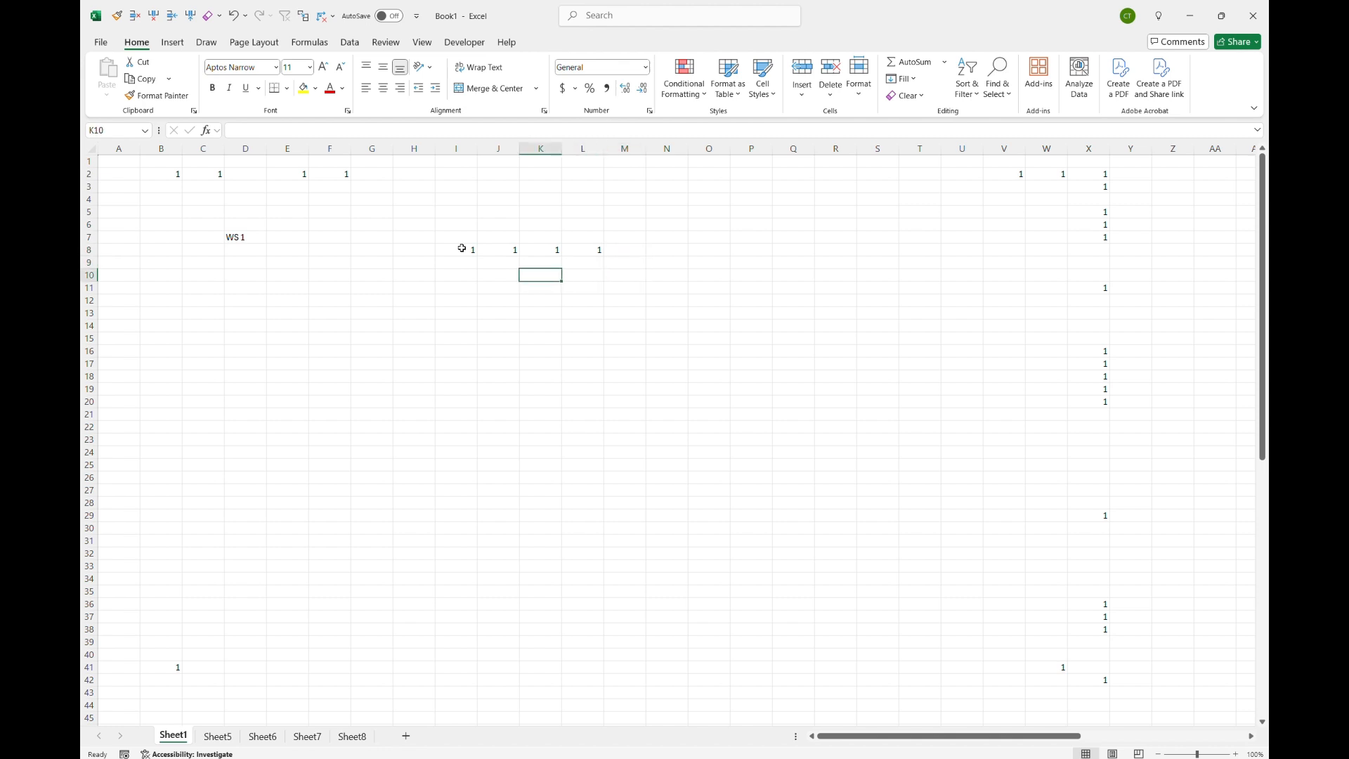
key("Up")
key("Left")
key("Left")
type("2")
key("Tab")
type("2")
Step: Enter 3 in cells I10 through L10
key("Tab")
type("2")
key("Tab")
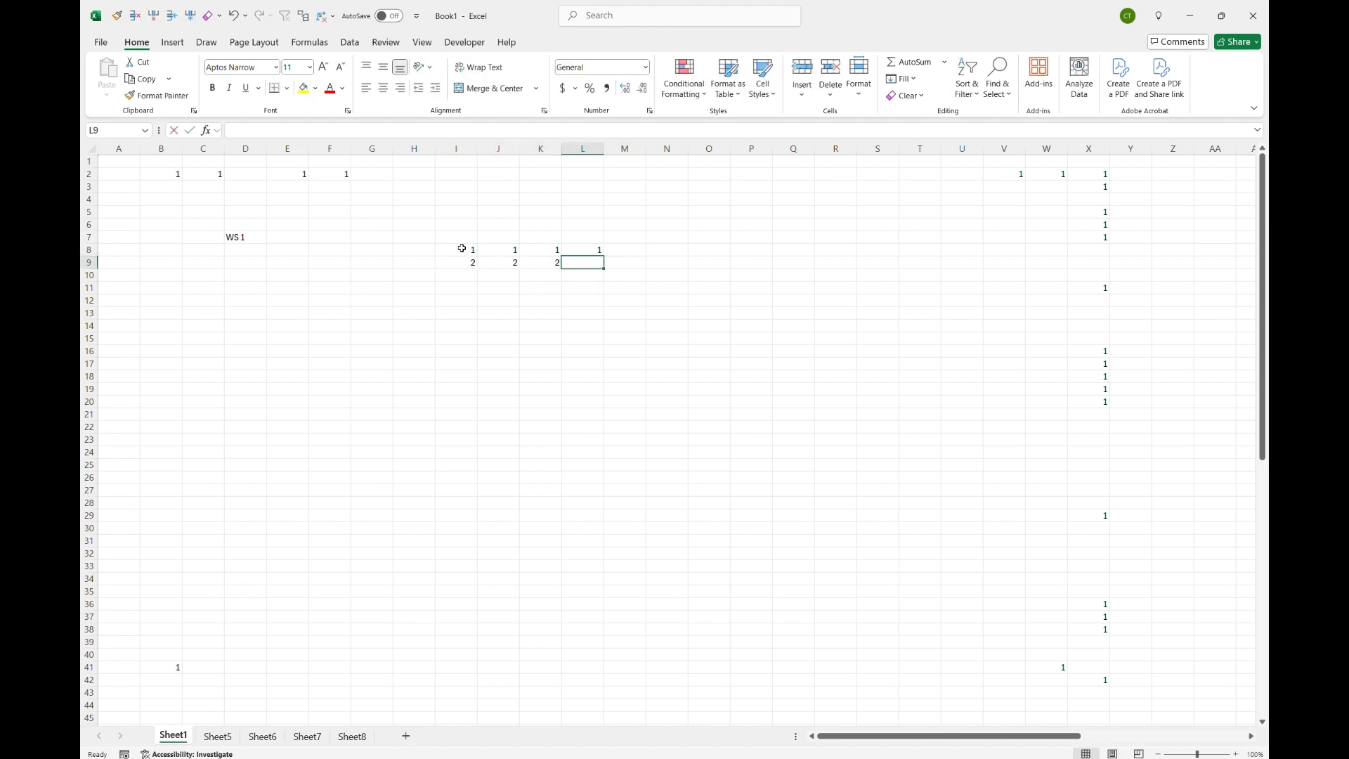
type("2")
key("Down")
key("Left")
key("Left")
key("Left")
type("3")
key("Tab")
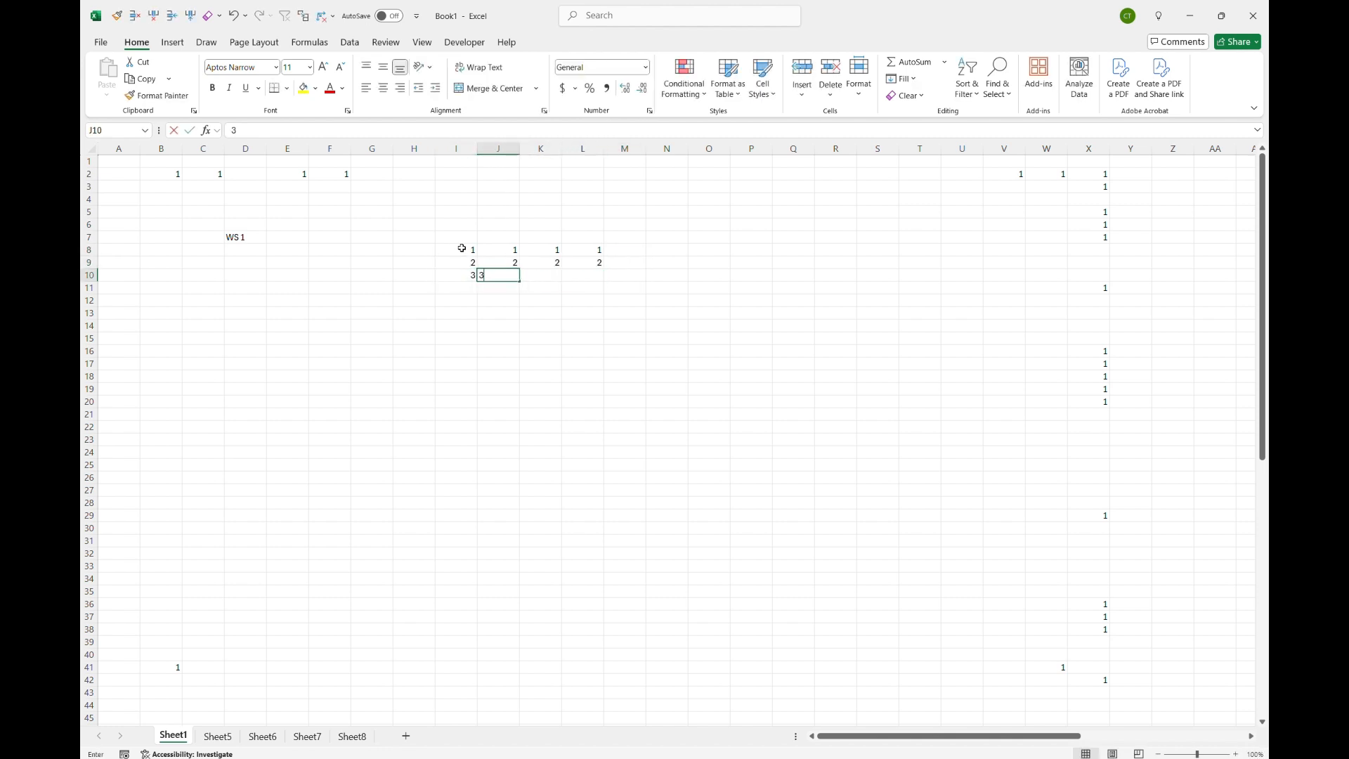
type("3")
key("Tab")
type("3")
key("Tab")
type("3")
Step: Enter 4 in cells I11 through L11
key("Tab")
key("Down")
key("Left")
key("Left")
key("Left")
Step: Enter 5 in cells I12 through L12
key("Left")
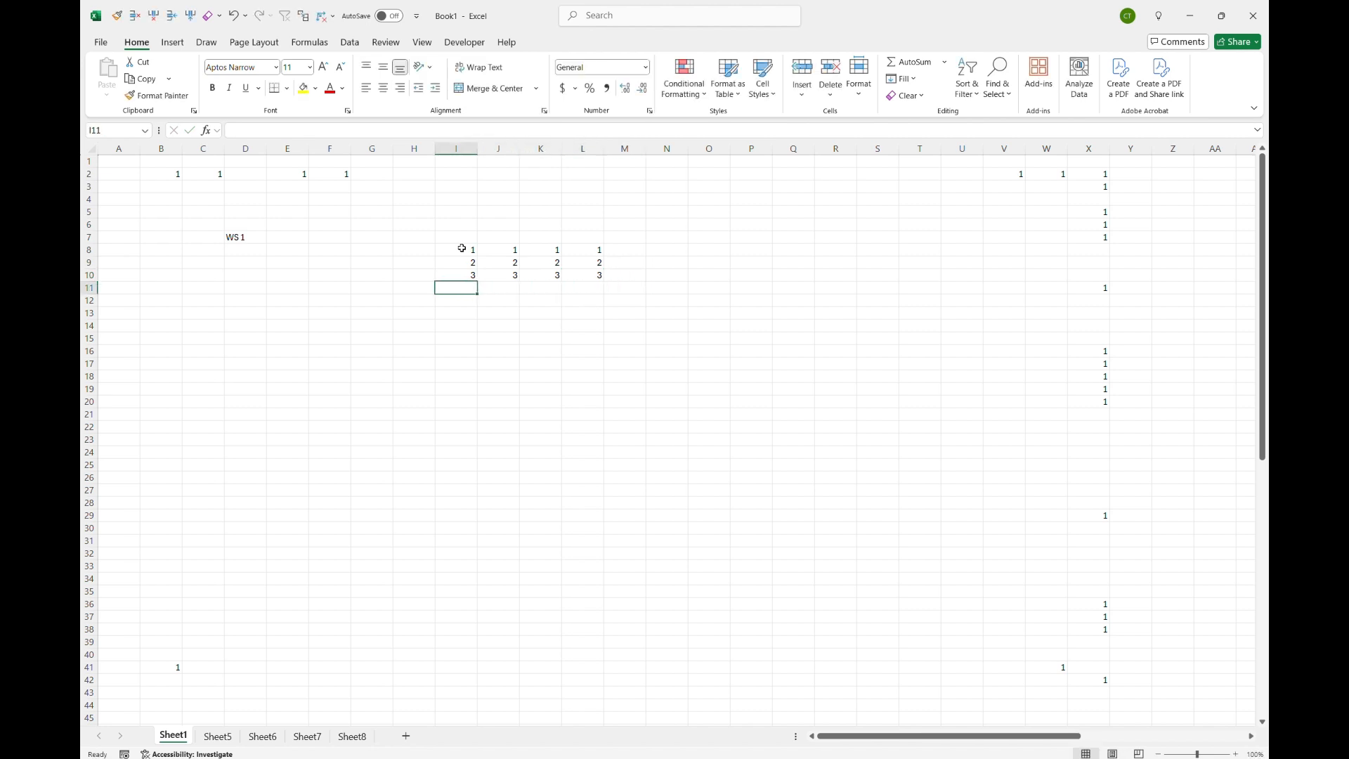
type("4")
key("Tab")
type("4")
key("Tab")
type("4")
key("Tab")
type("4")
key("Tab")
key("Down")
key("Left")
key("Left")
key("Left")
key("Left")
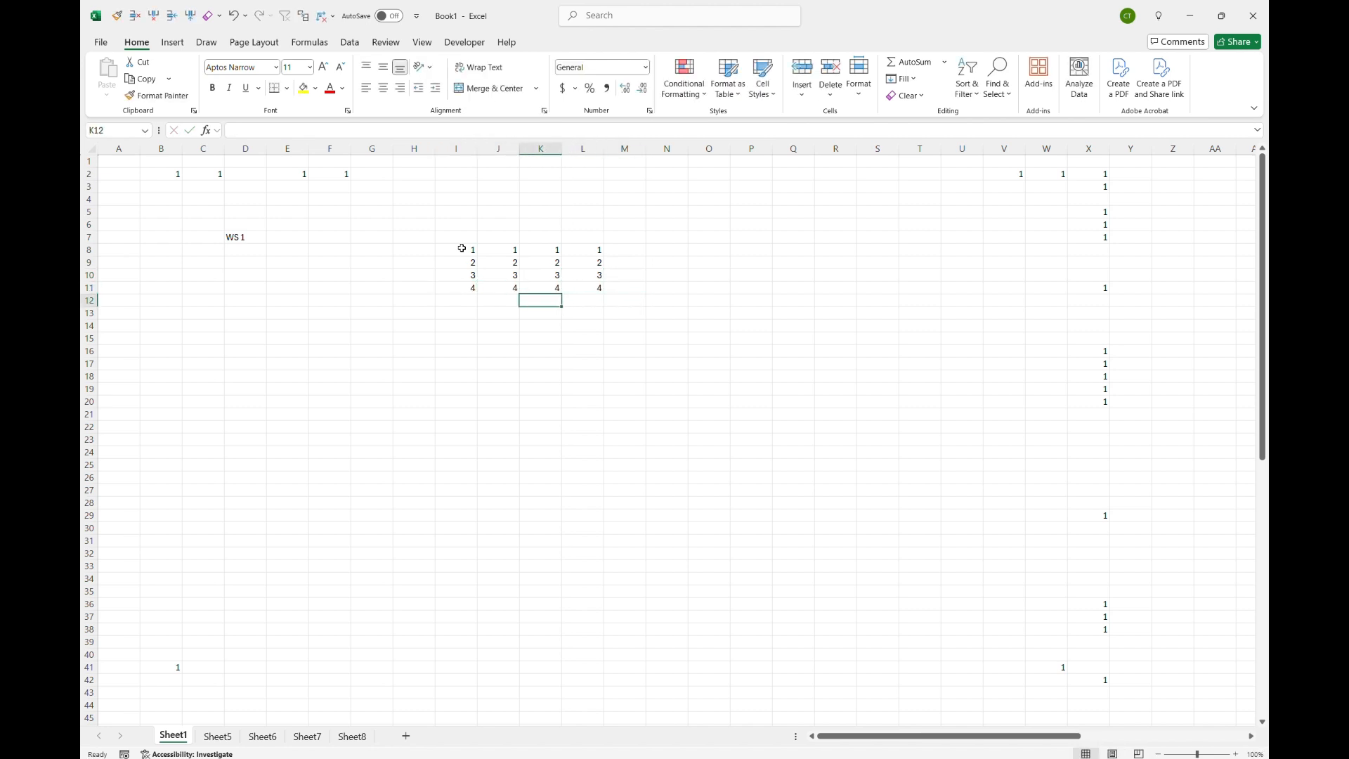
type("5")
key("Tab")
type("5")
key("Tab")
type("5")
key("Tab")
type("5")
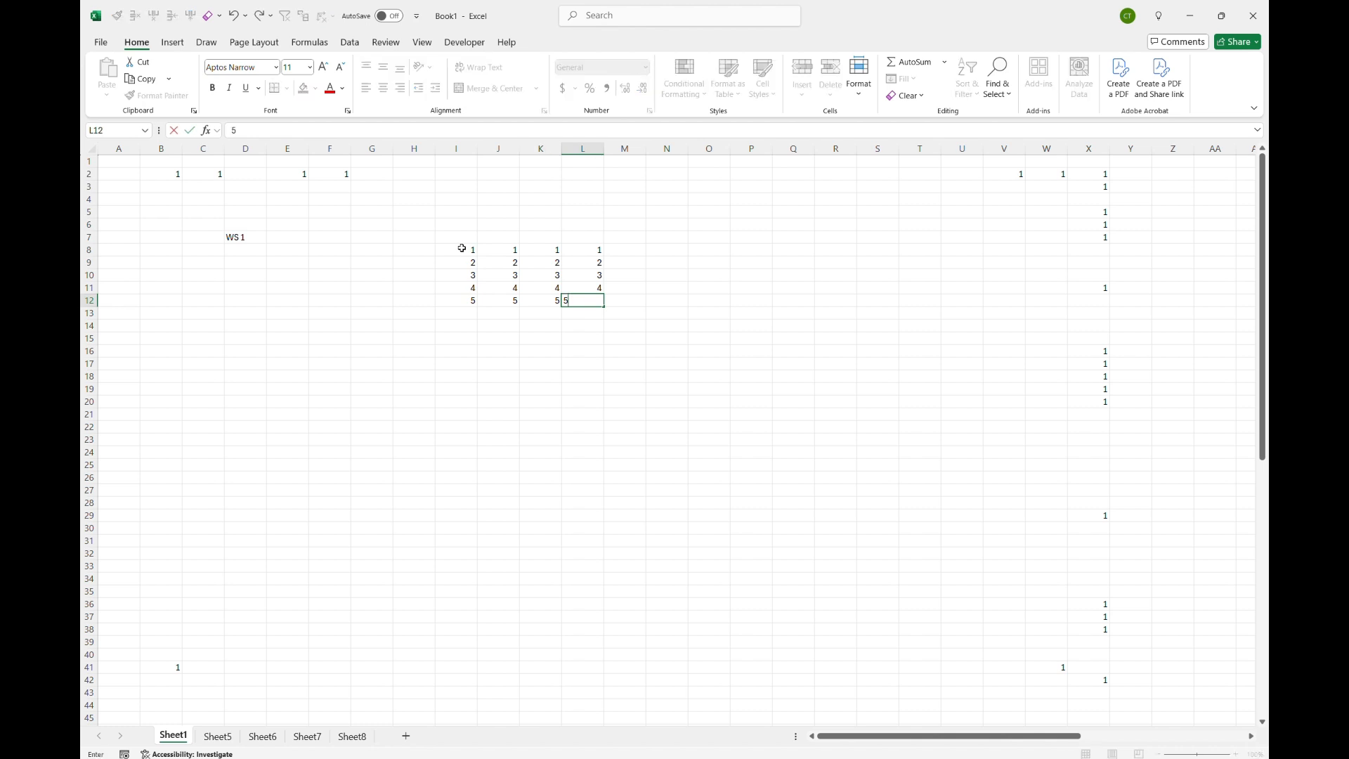
key("Down")
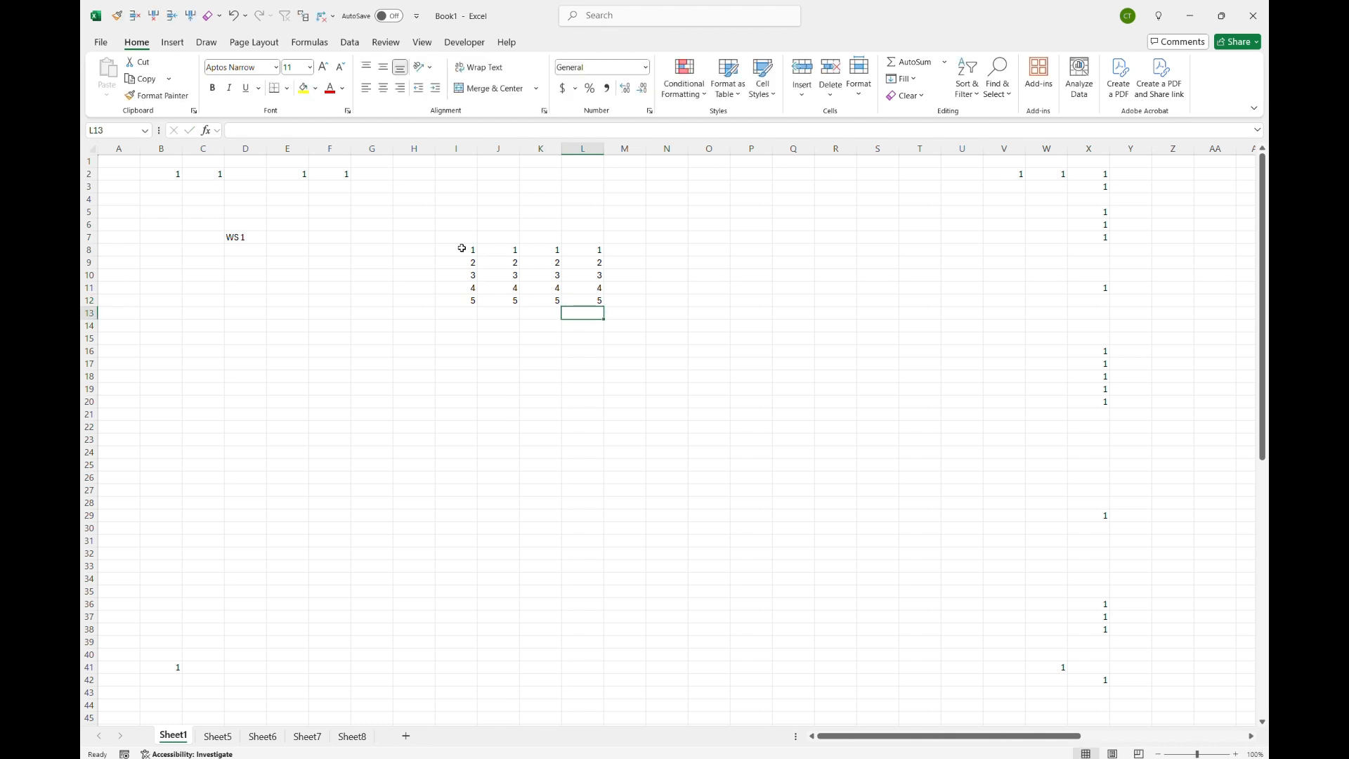
Step: Move the selection back up to cell I8, the corner of the new number block
key("Up")
key("Up")
key("Up")
key("Left")
key("Left")
key("Up")
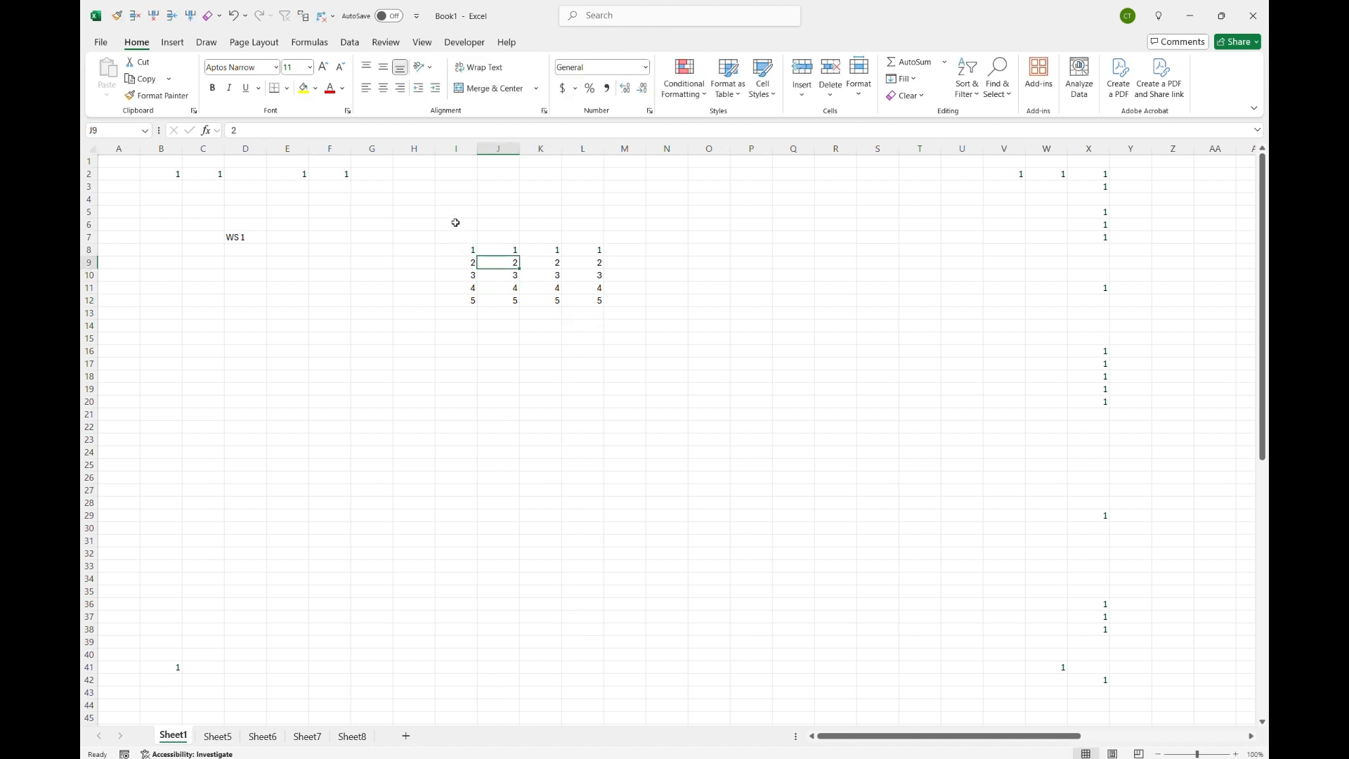
key("Left")
key("Up")
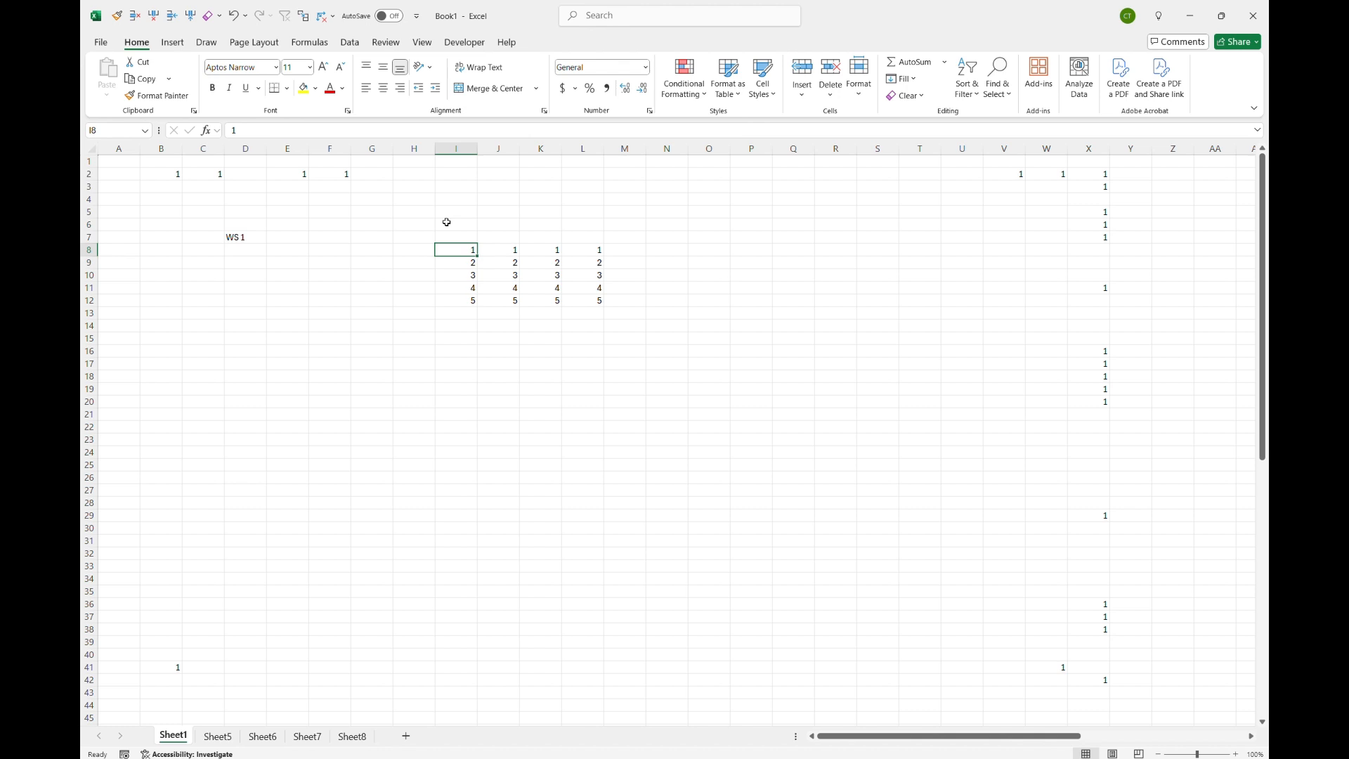
Step: Select the whole I8:L12 number block from its corner by jumping to the data edges, twice
key("ctrl+shift+Right")
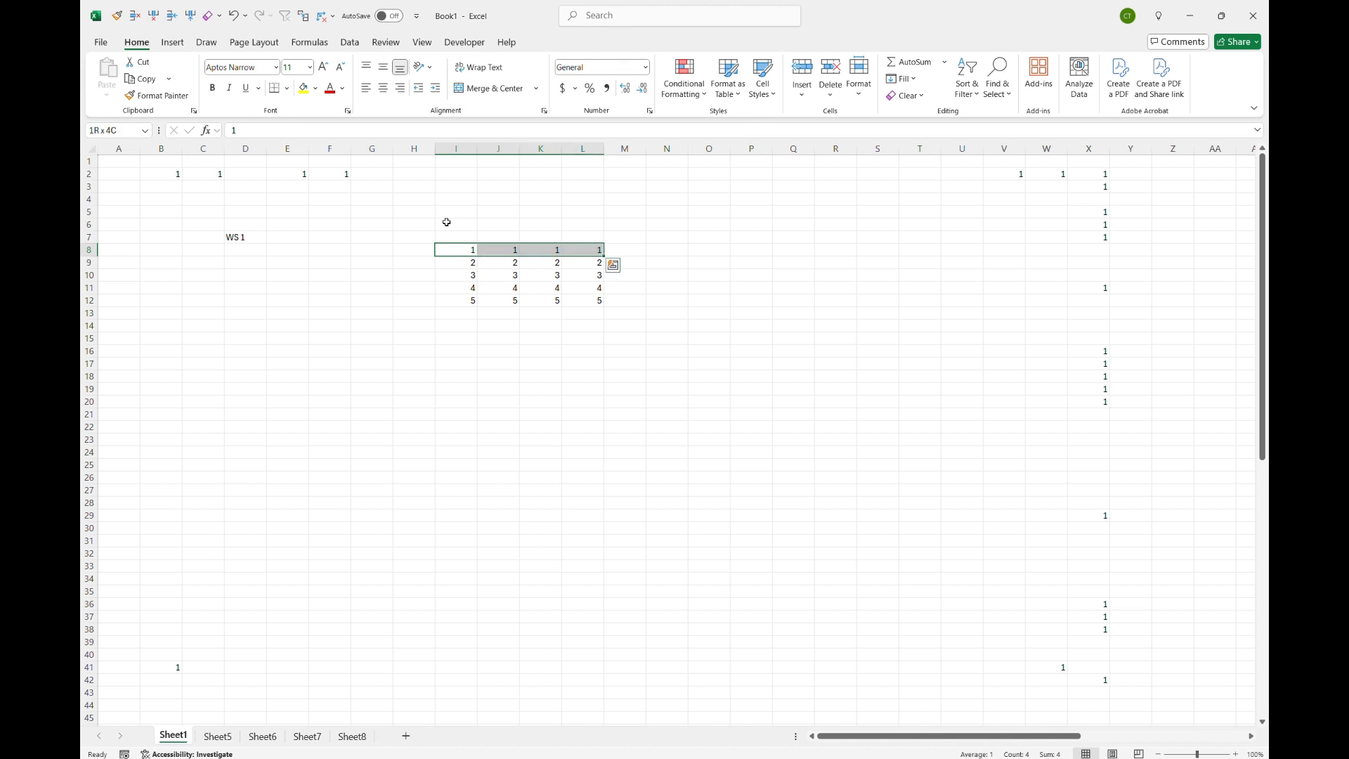
key("ctrl+shift+Down")
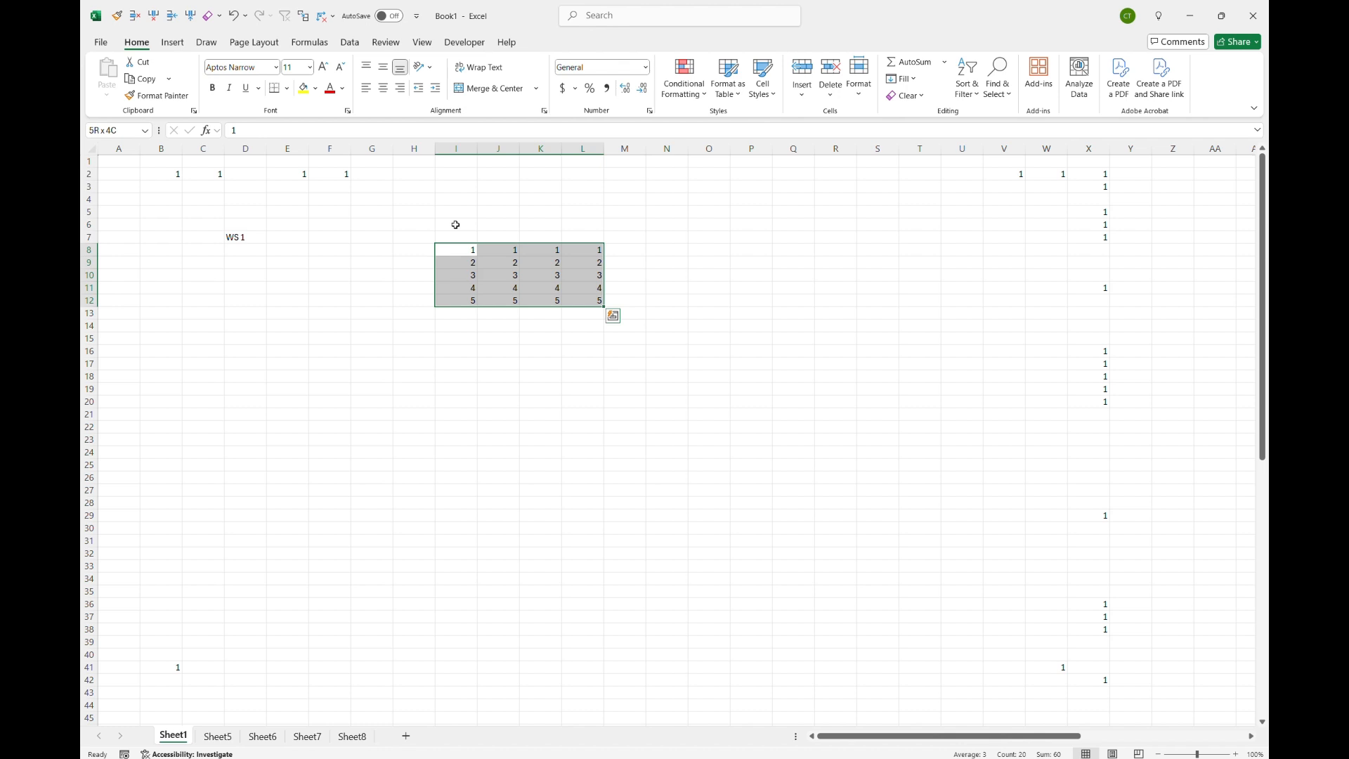
left_click(455, 224)
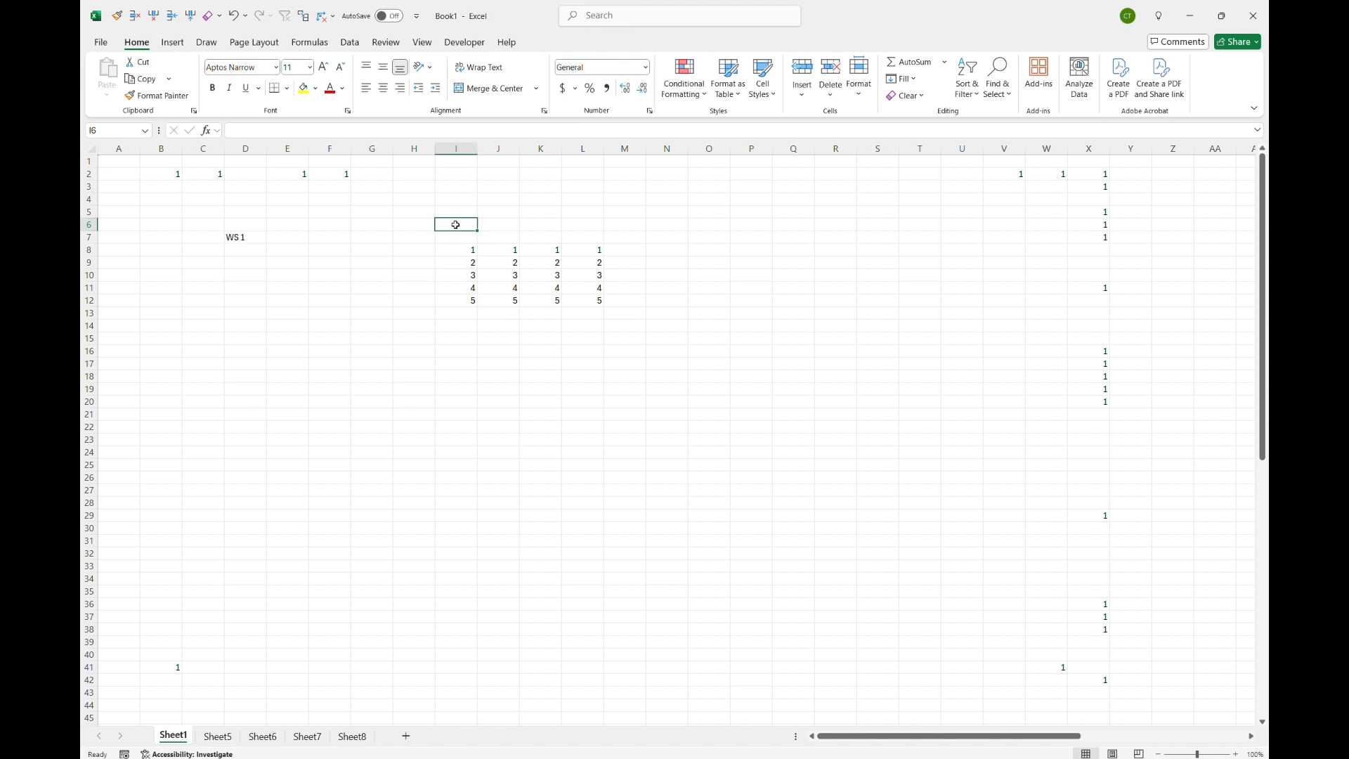
key("Down")
key("Down")
key("ctrl+shift+Right")
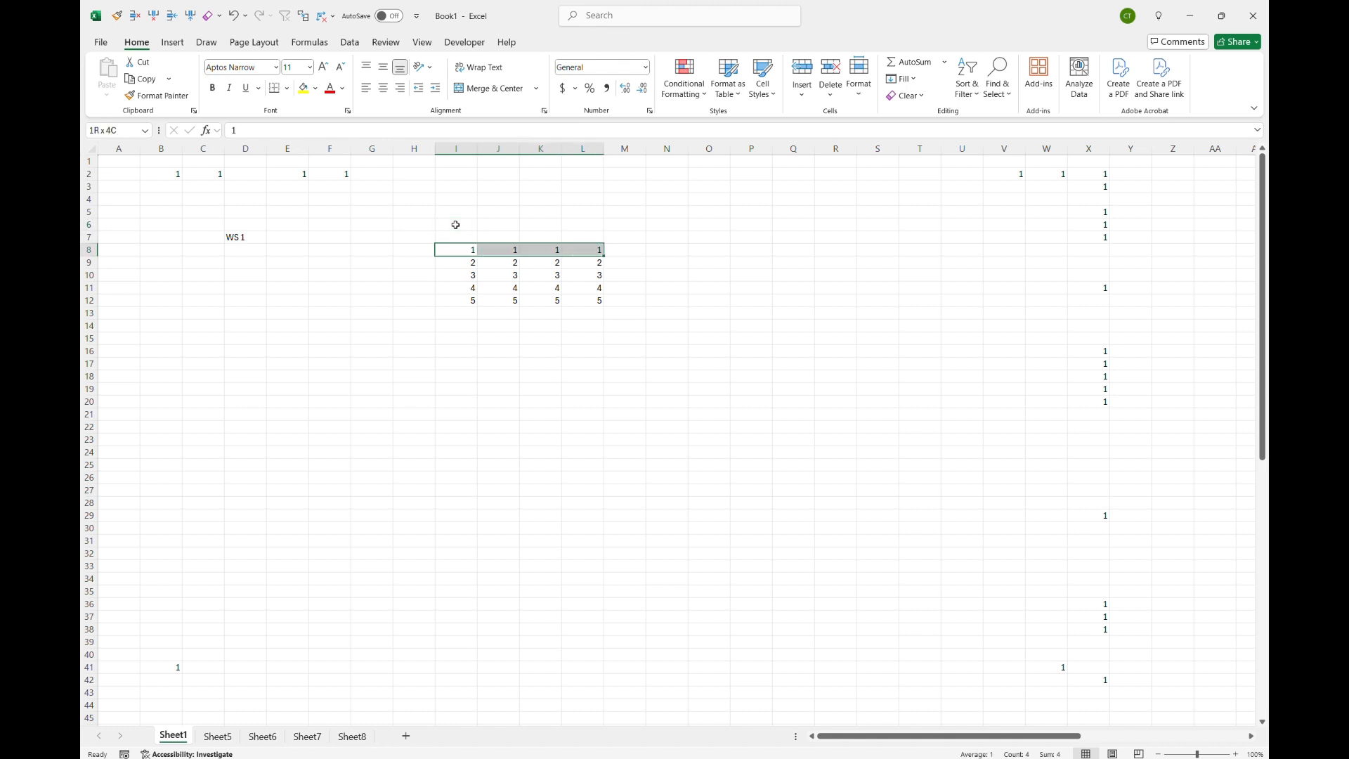
key("ctrl+shift+Down")
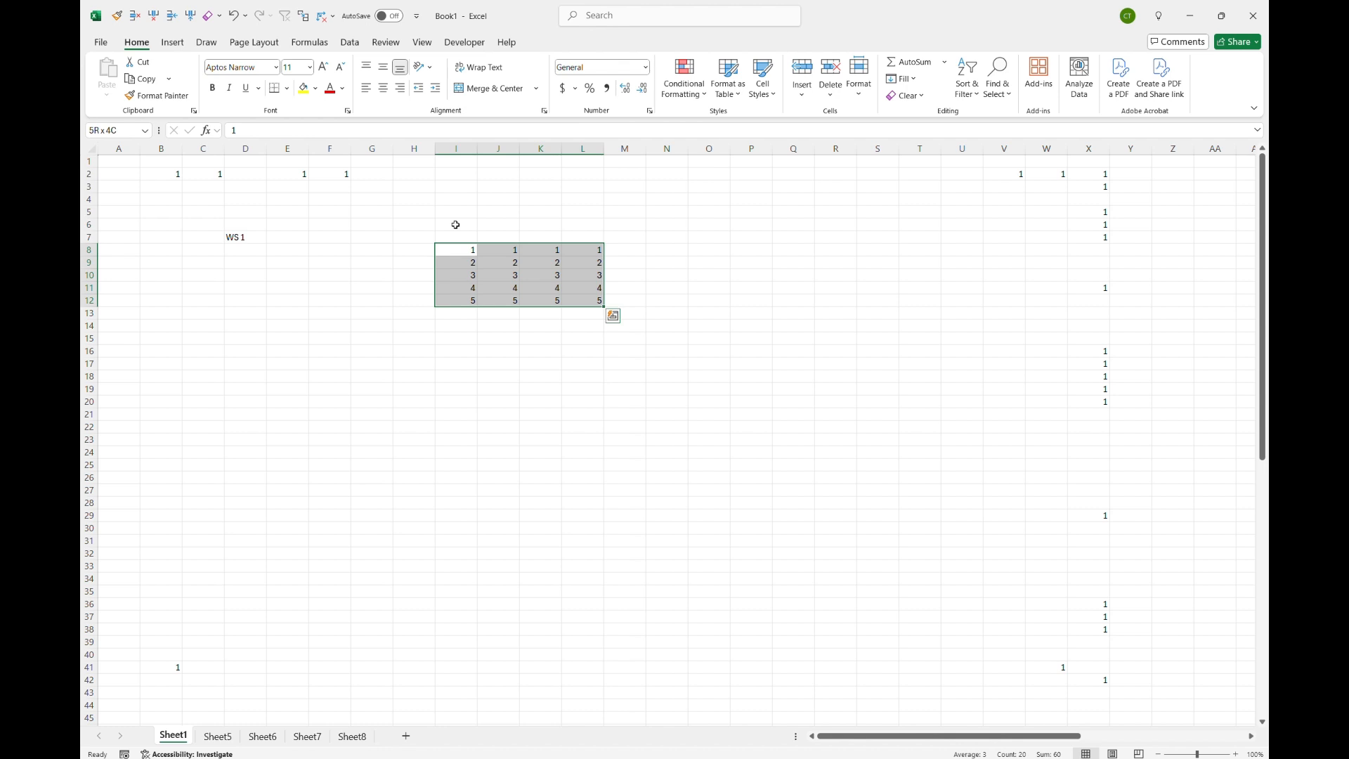
Step: Enter a formula in M8 summing I8 through L8, picking the range by keyboard
key("Left")
key("Right")
key("Right")
key("Right")
key("Right")
key("Right")
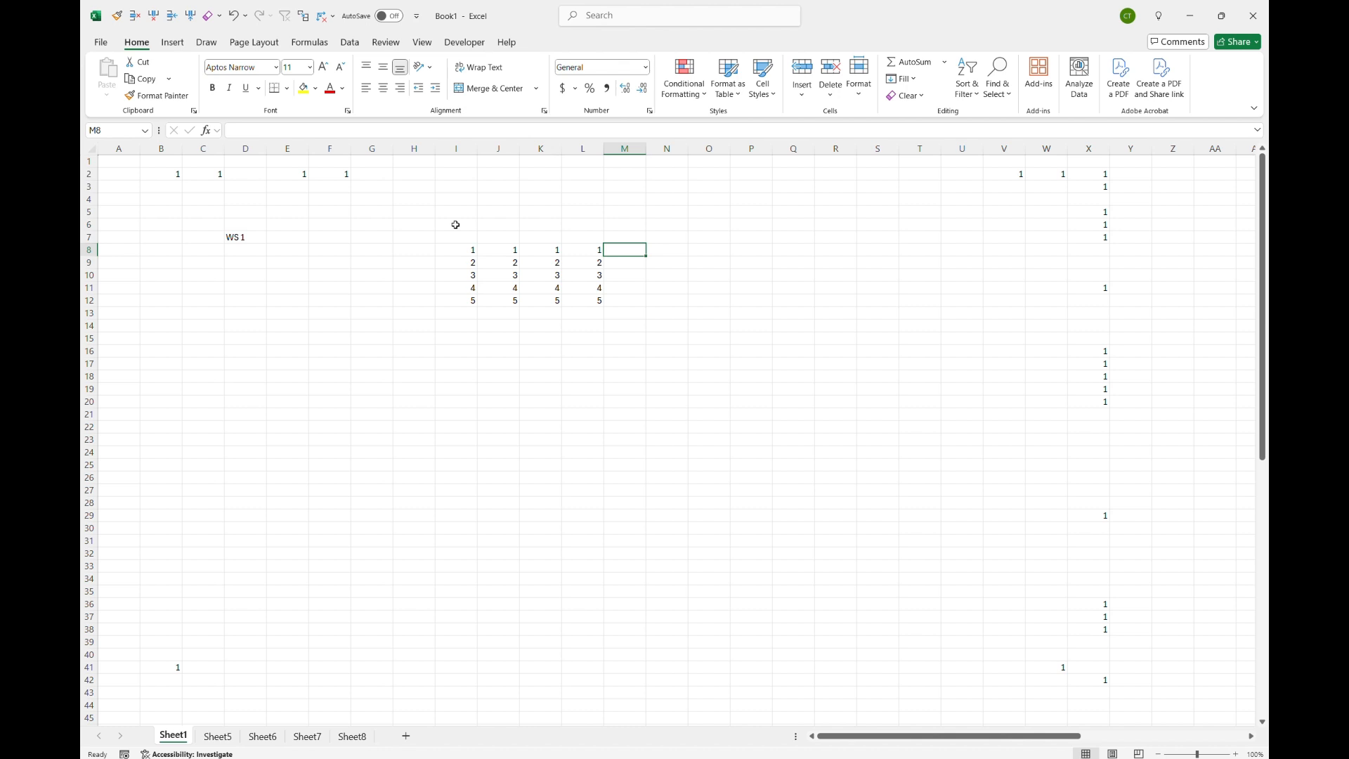
type("=")
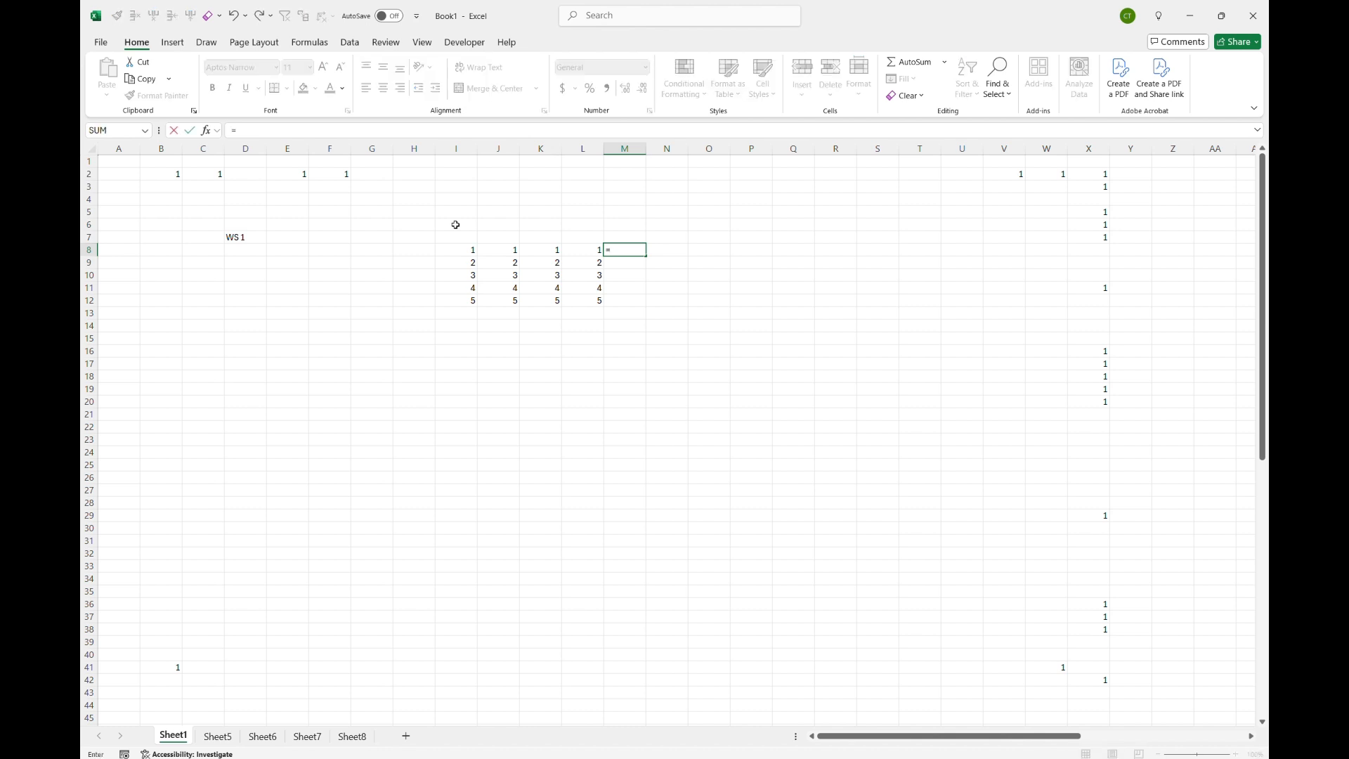
type("sum")
key("Tab")
key("Left")
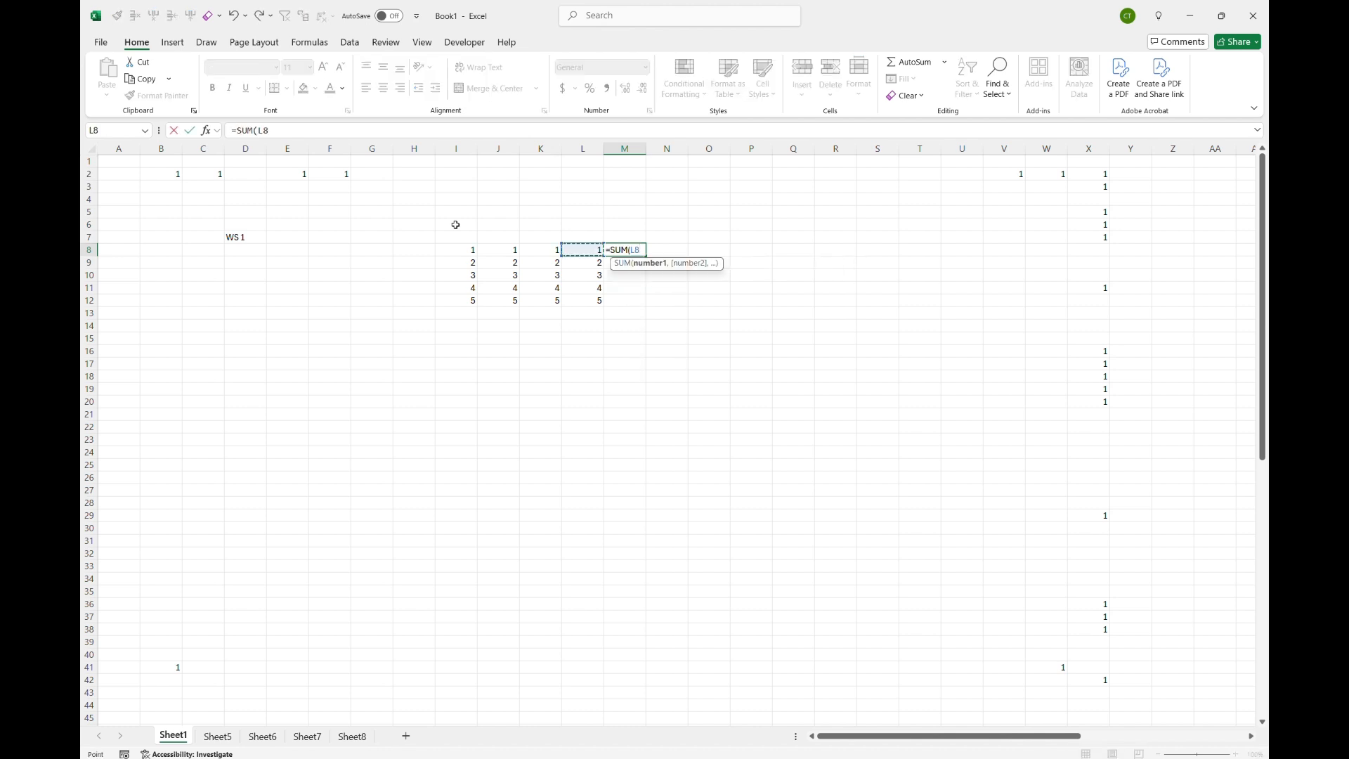
key("shift+Left")
key("shift+Left")
key("shift+Left")
key("Right")
key("Left")
key("shift+Left")
key("shift+Left")
key("shift+Left")
key("shift+Right")
key("shift+Right")
key("shift+Right")
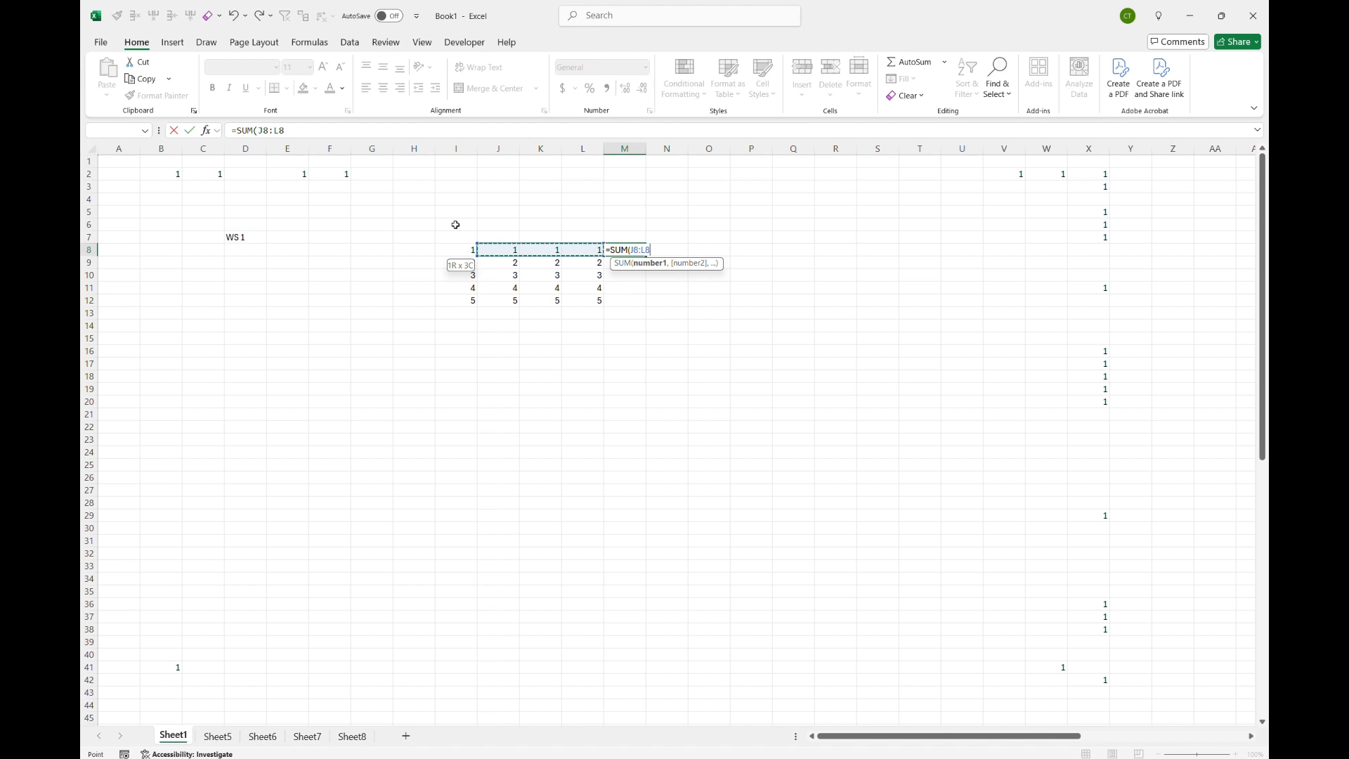
key("shift+Left")
key("shift+Left")
key("shift+Left")
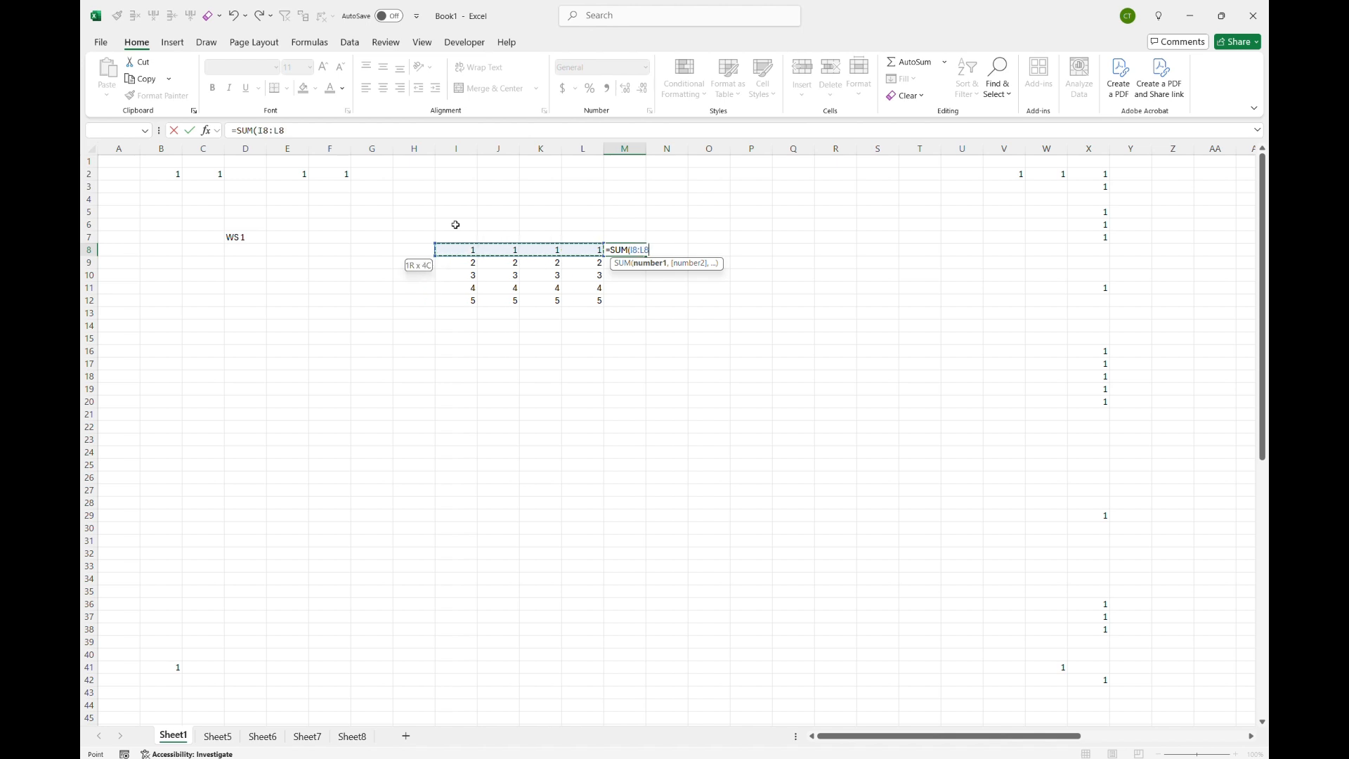
key("Right")
key("Left")
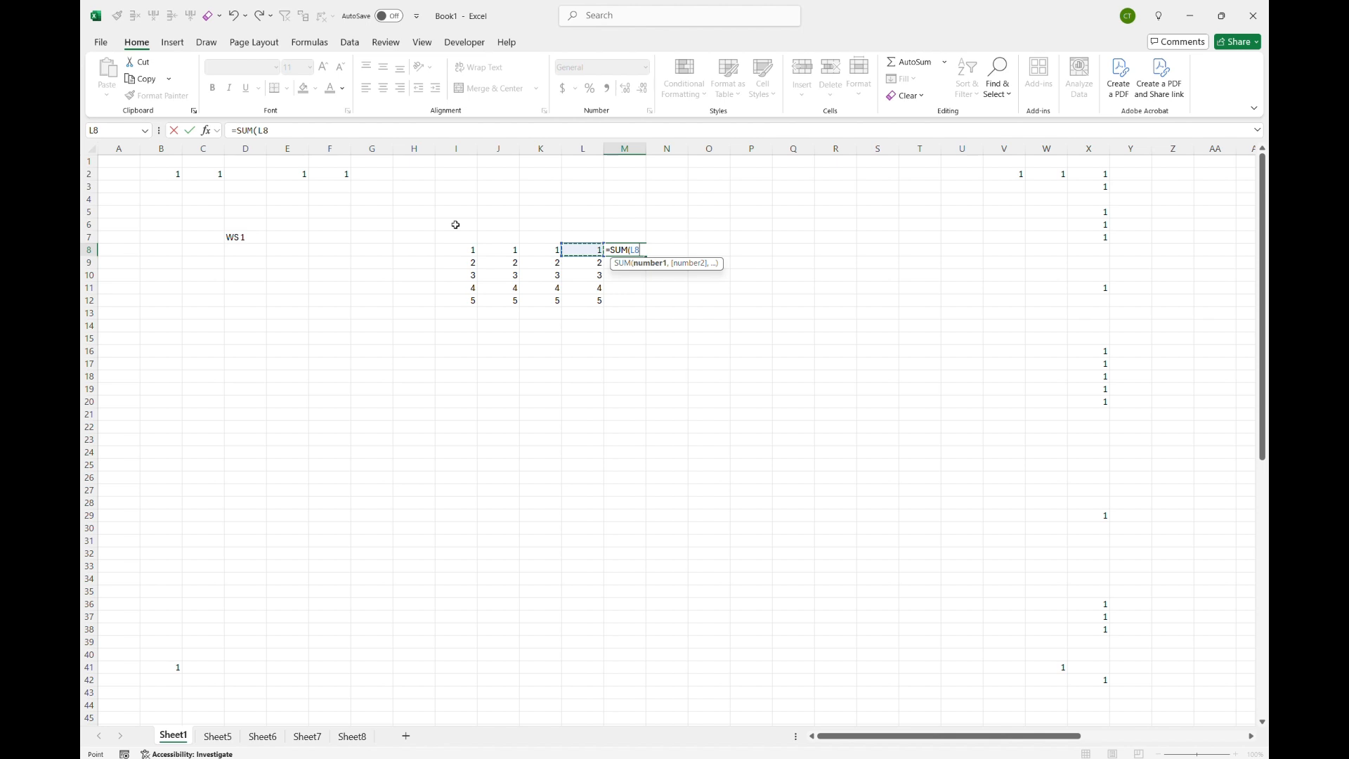
key("shift+Left")
key("shift+Left")
key("shift+Left")
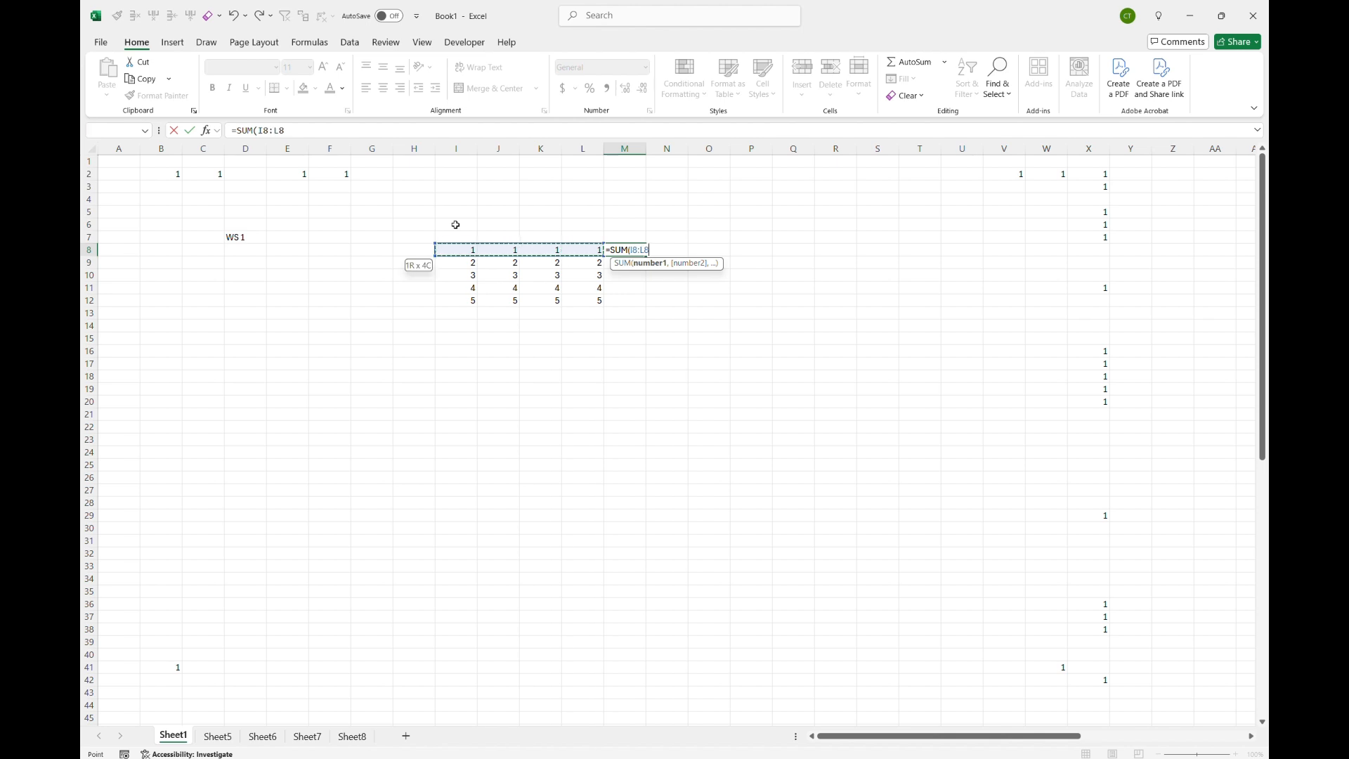
key("Right")
key("Left")
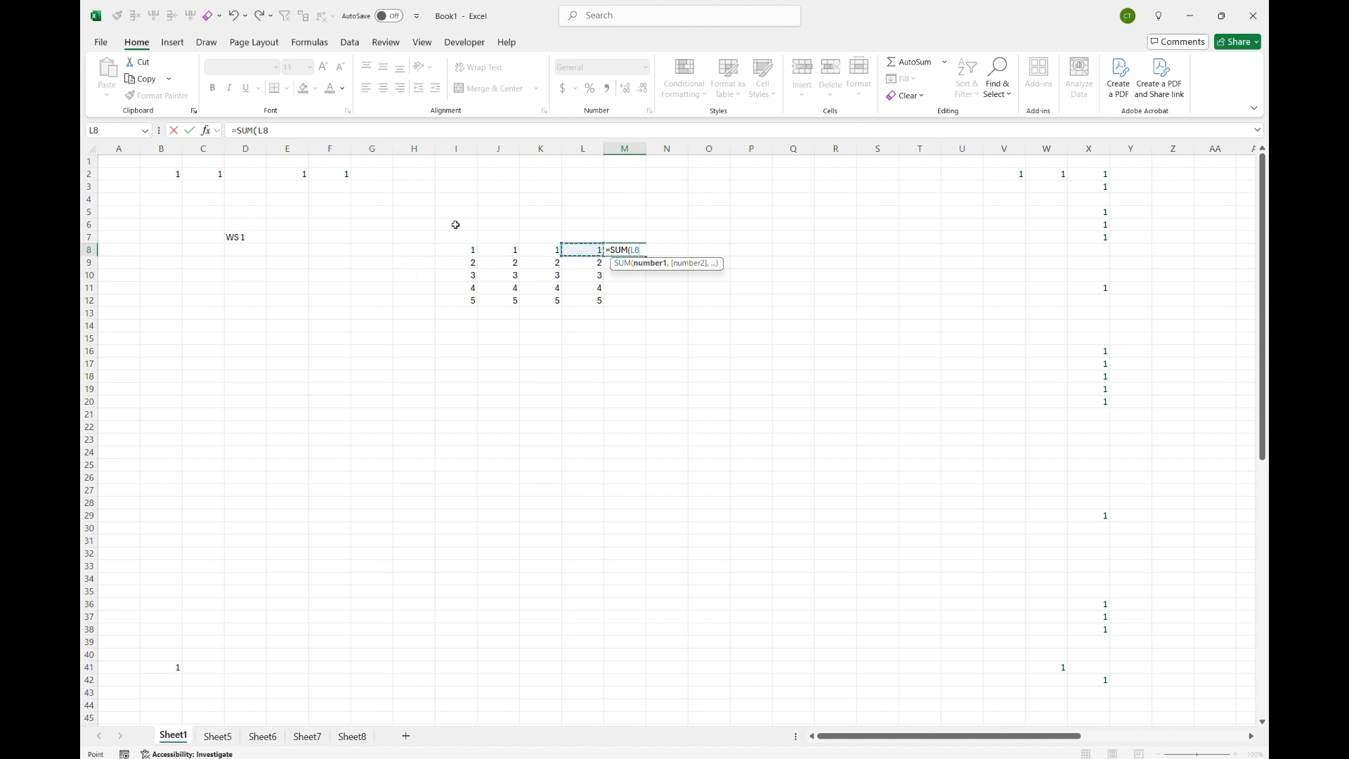
key("shift+Left")
key("shift+Left")
key("shift+Left")
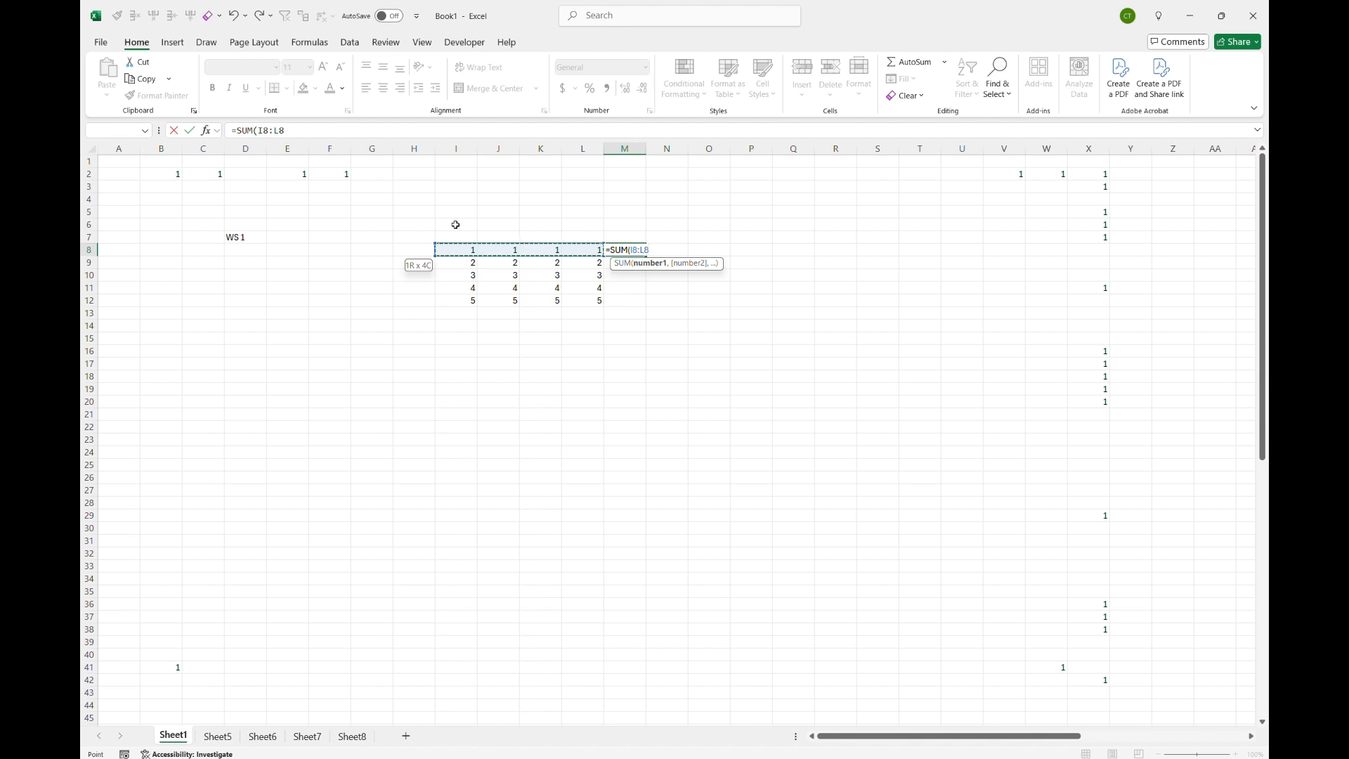
type(")")
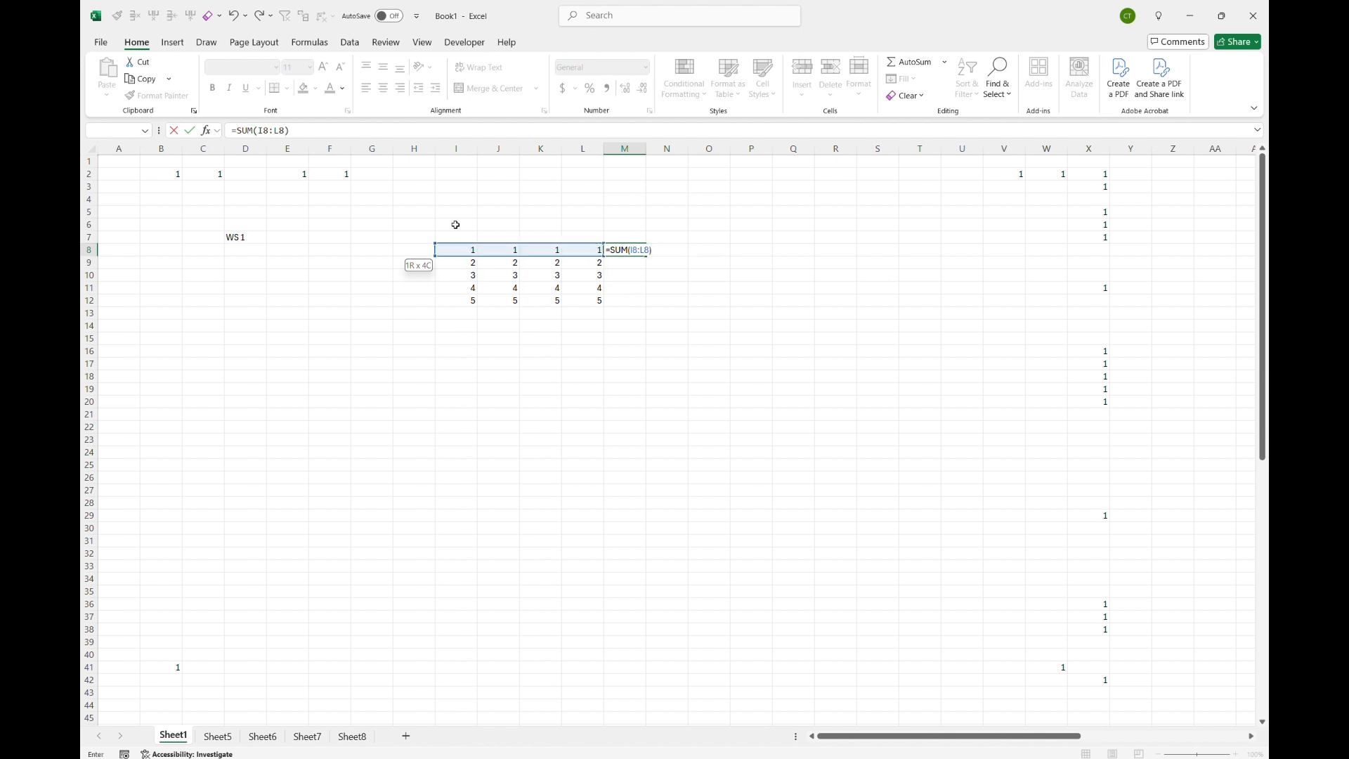
key("Return")
key("Up")
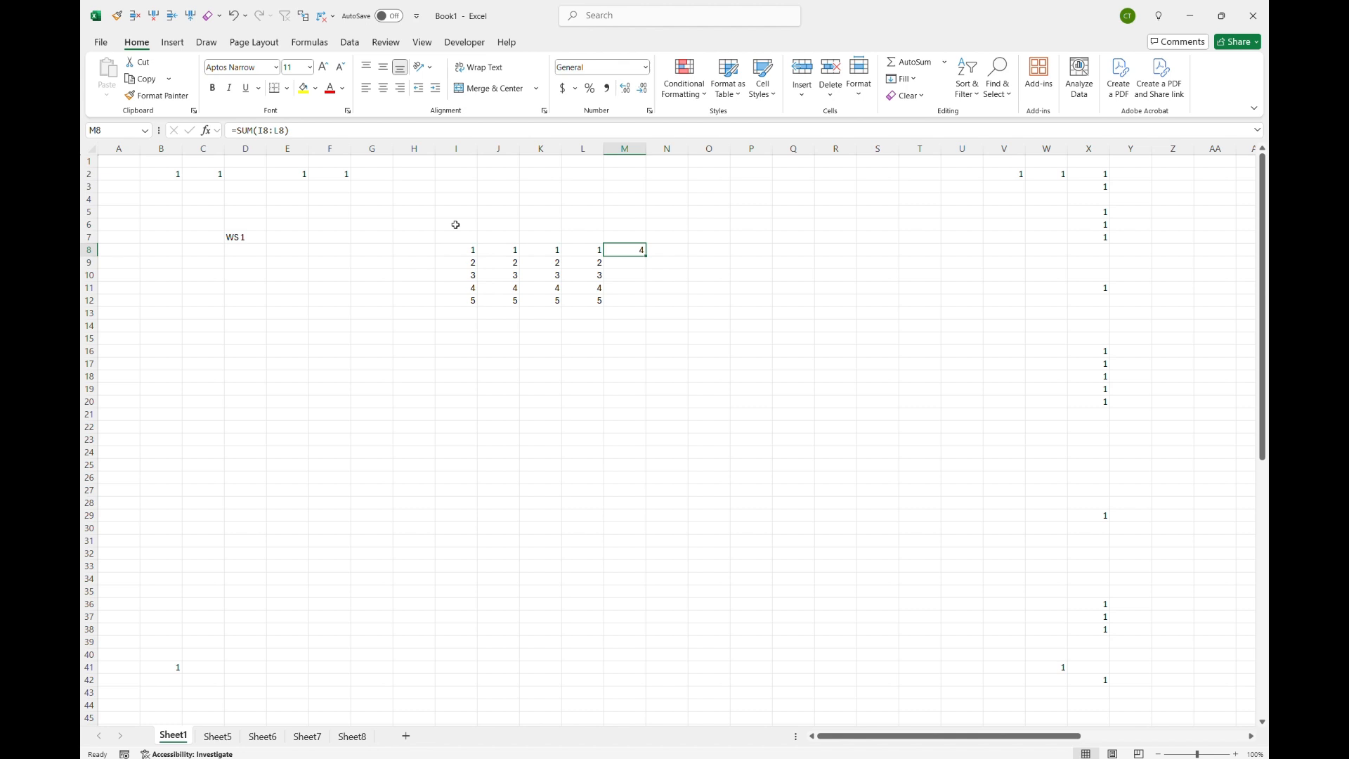
Step: Copy the M8 formula into the cells below it and delete the pasted results
key("ctrl+c")
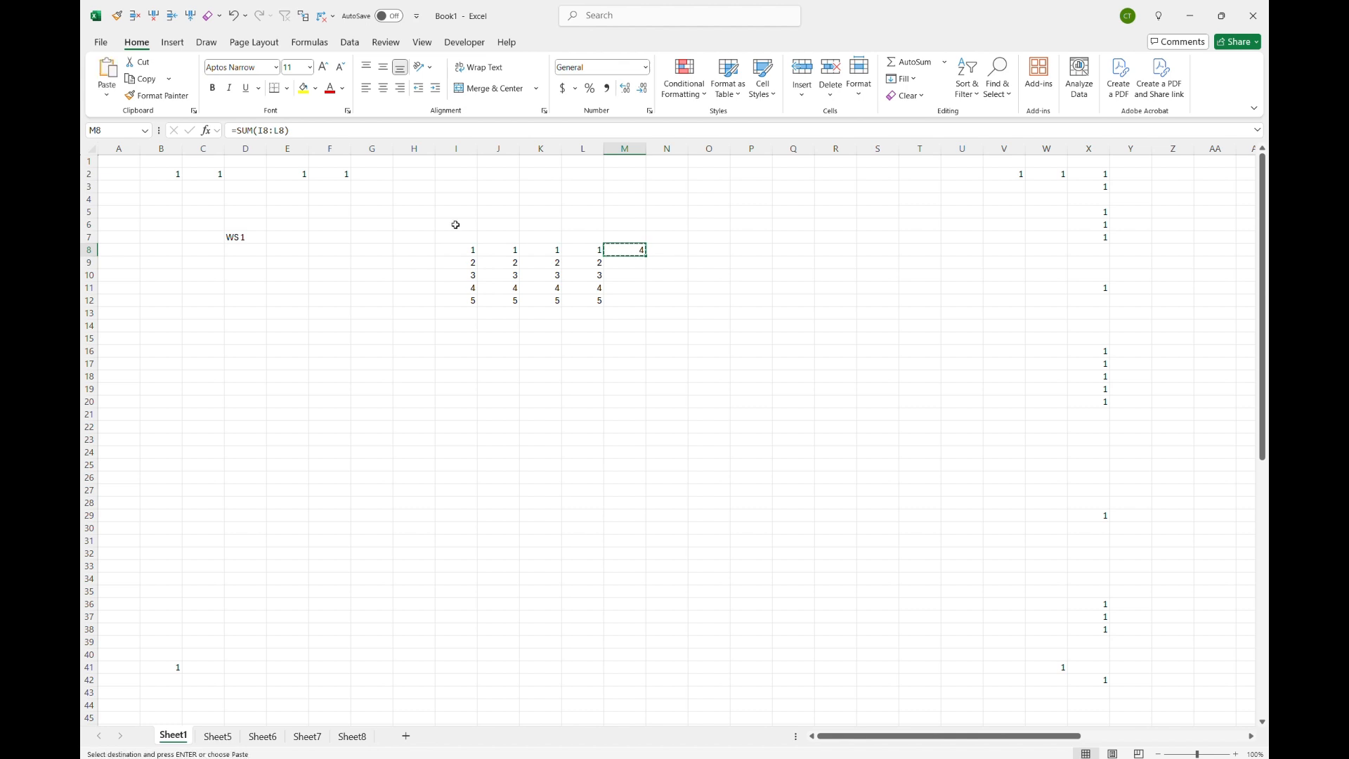
key("Down")
key("shift+Down")
key("shift+Down")
key("shift+Down")
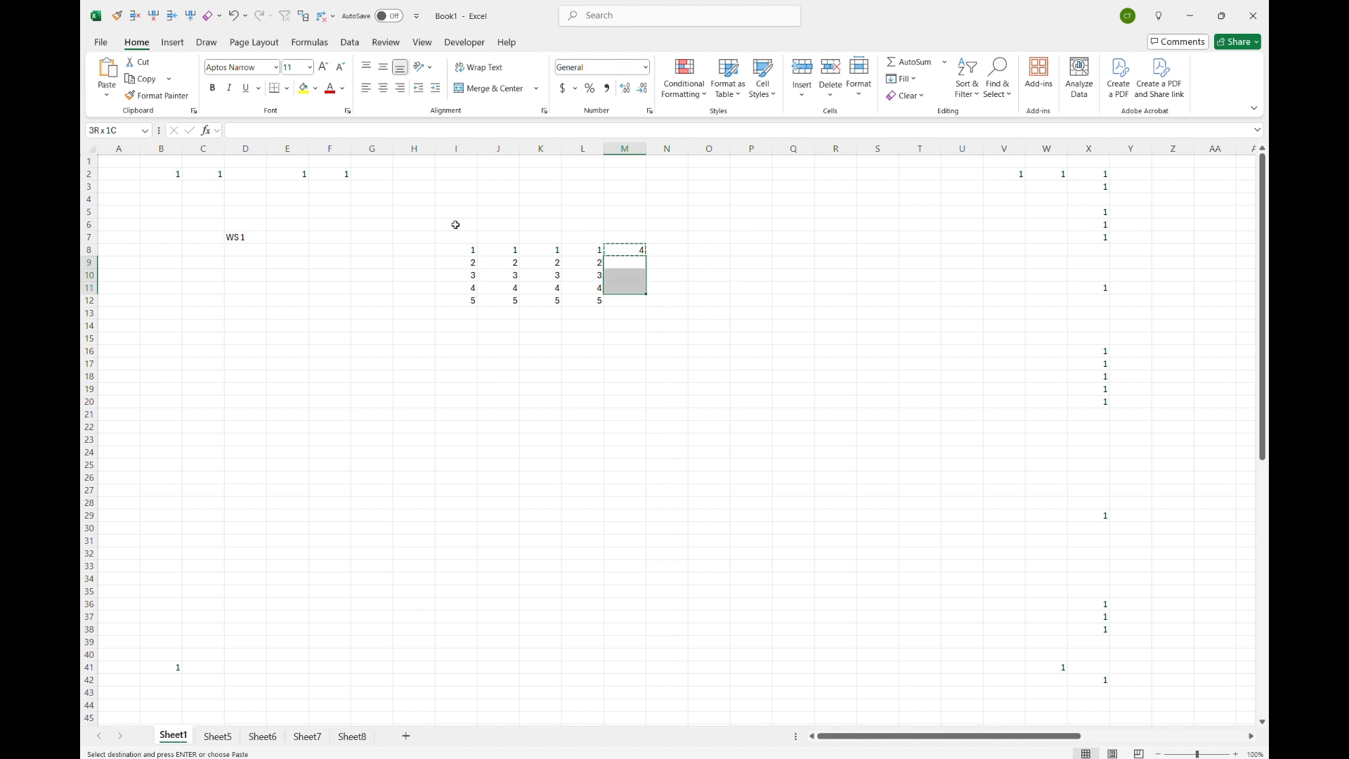
key("ctrl+v")
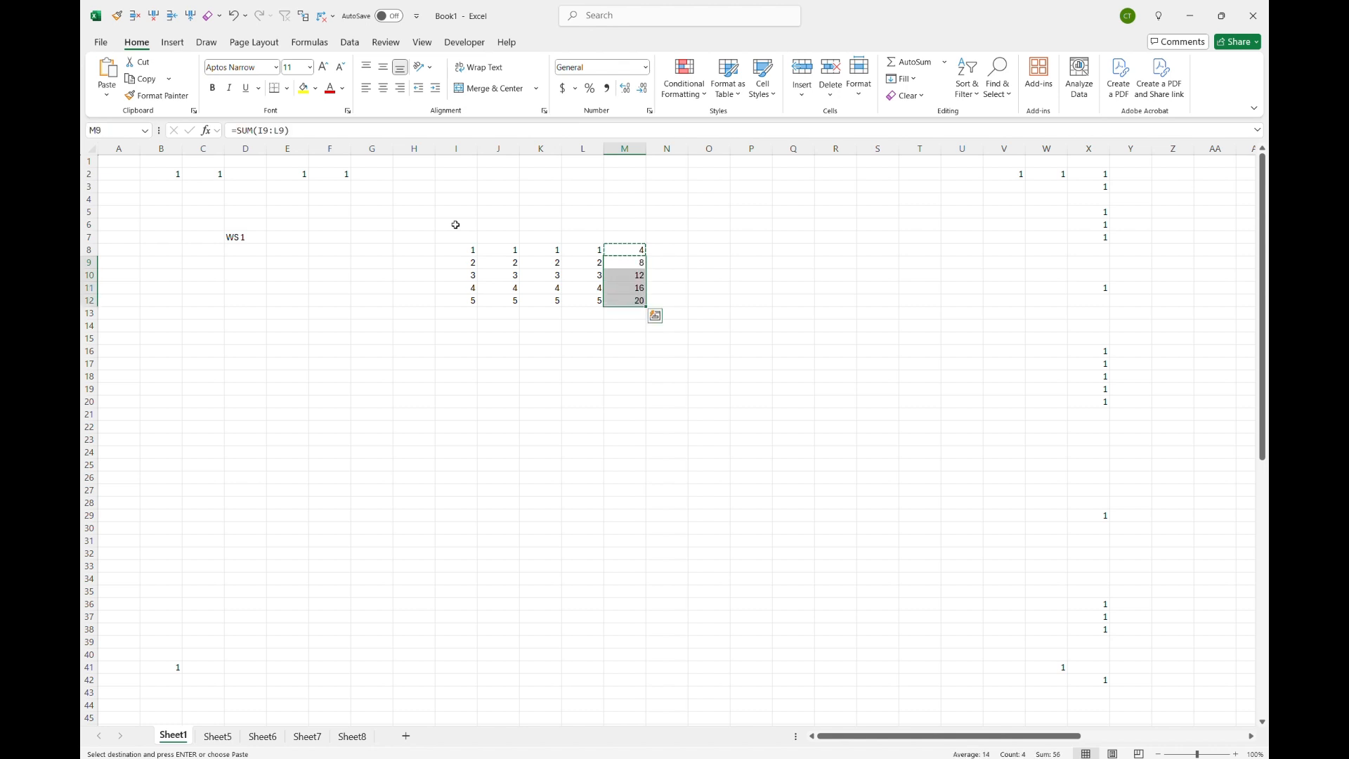
key("Delete")
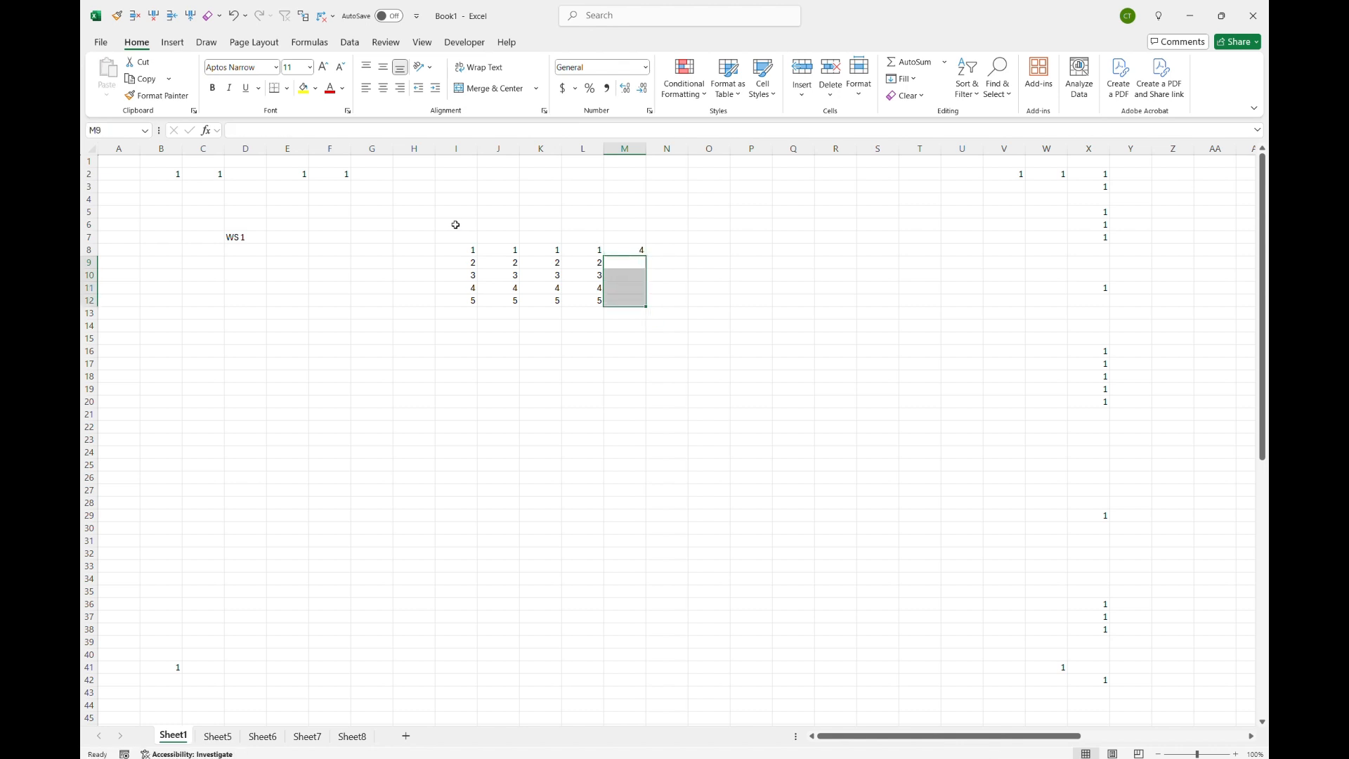
Step: Fill the M8 SUM formula down through M12
key("Up")
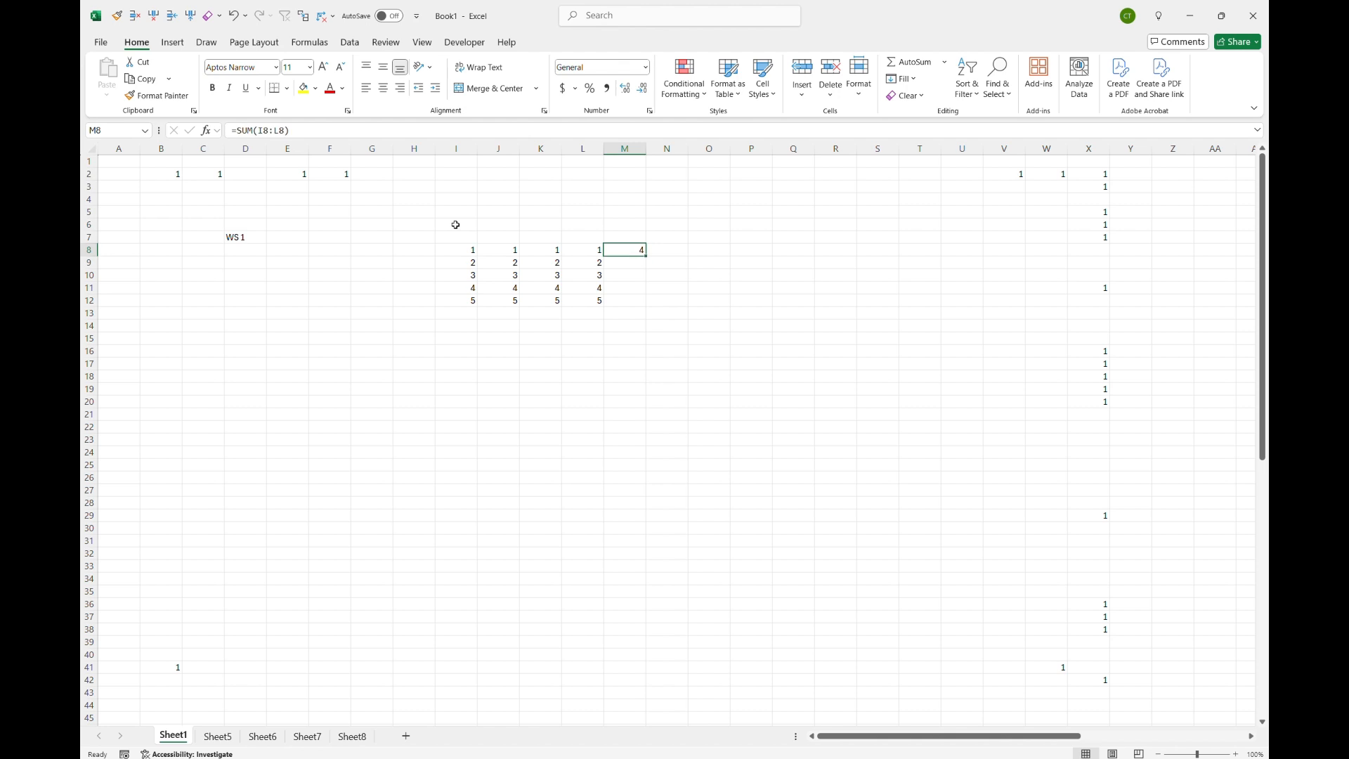
key("shift+Down")
key("shift+Down")
key("shift+Down")
key("shift+Down")
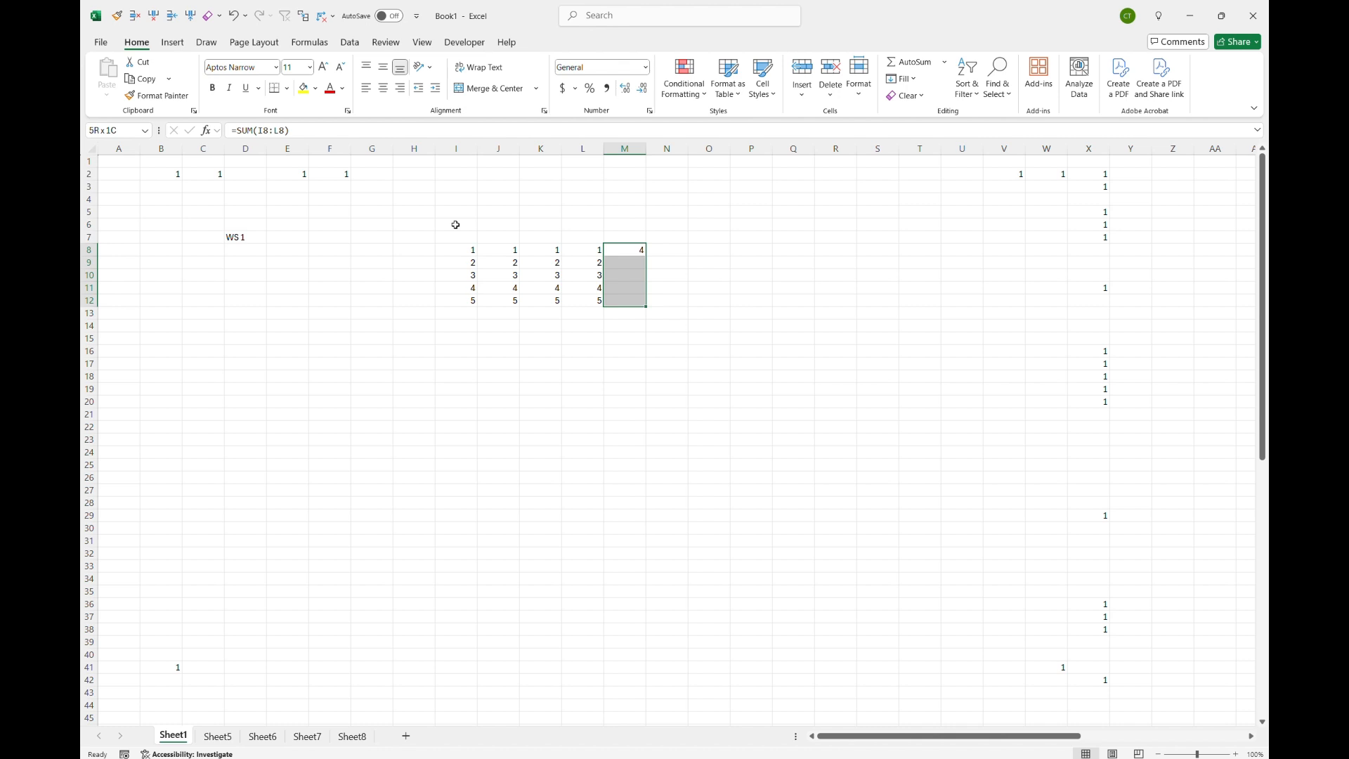
key("ctrl+d")
key("Up")
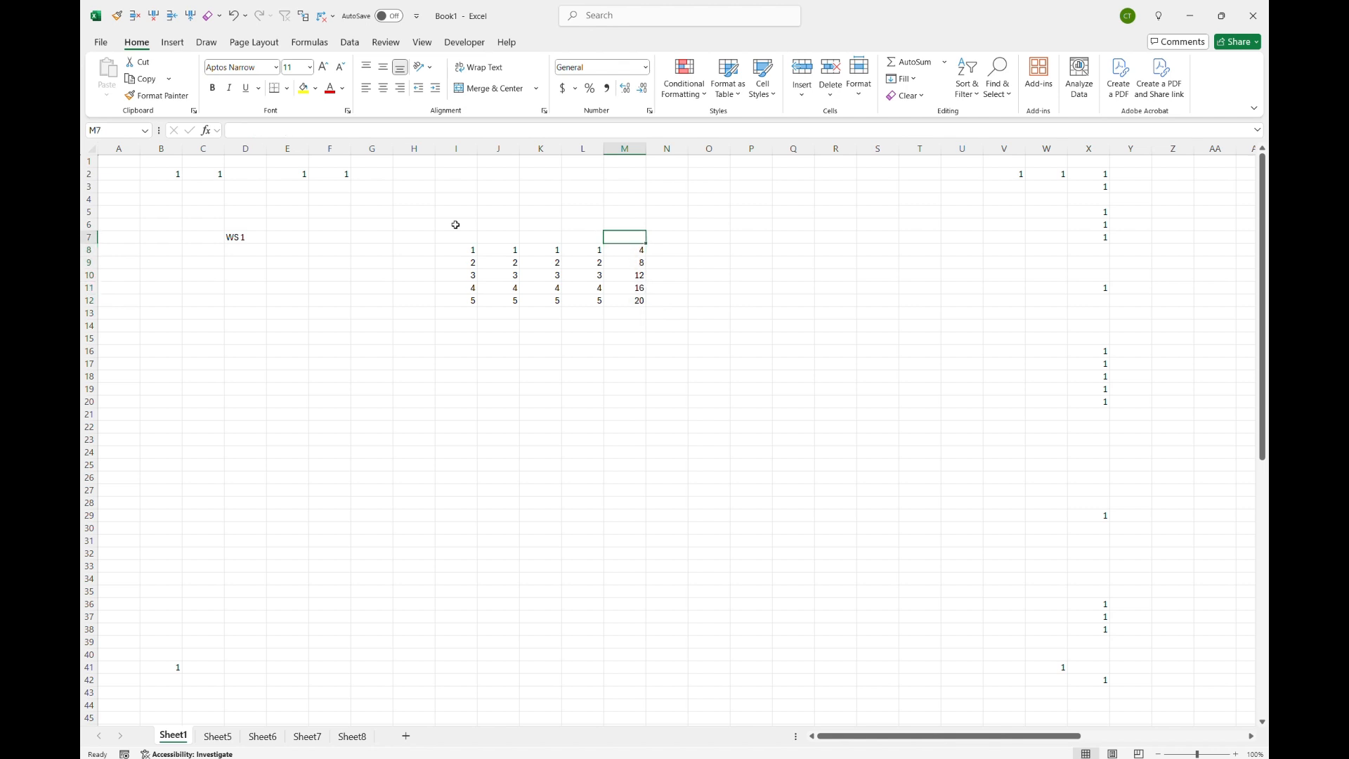
key("Down")
key("Down")
key("Down")
key("Down")
key("Down")
key("Up")
key("Up")
key("Up")
key("Up")
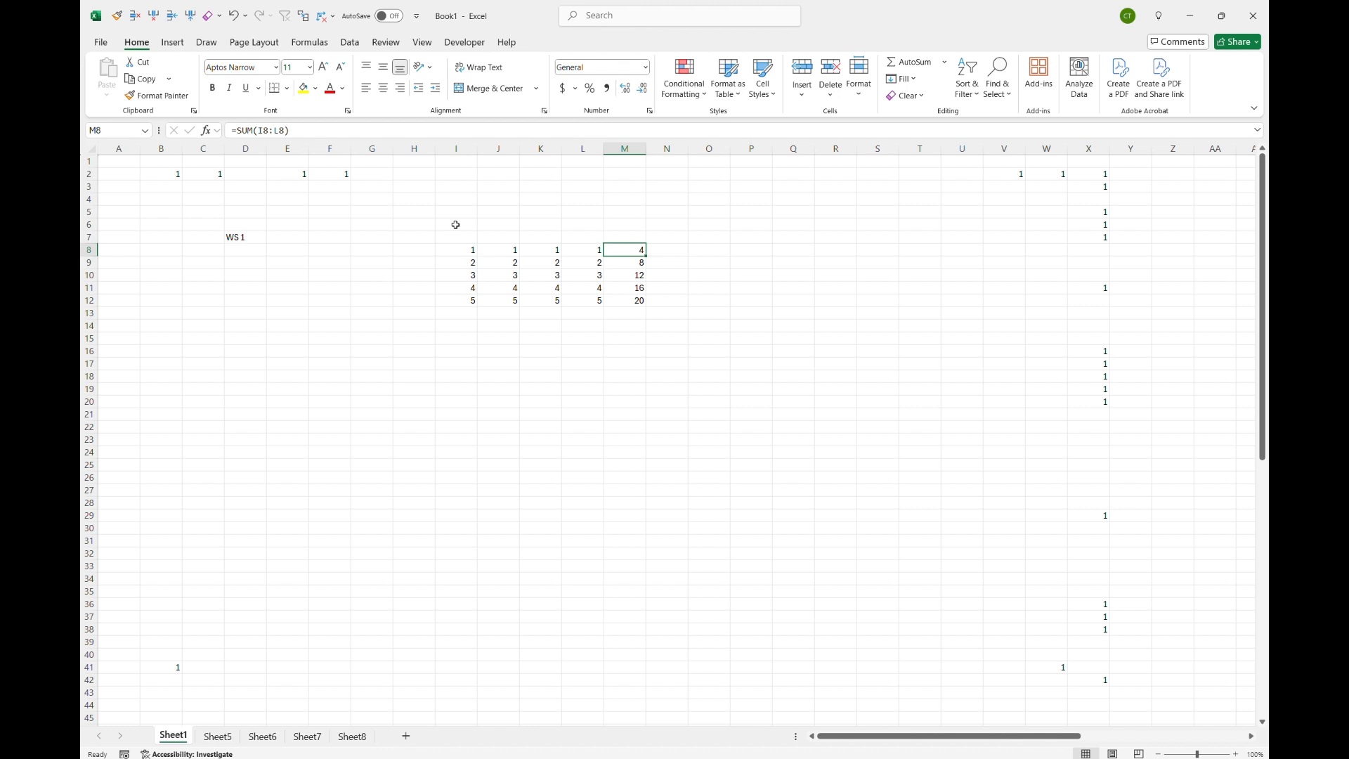
Step: Fill row 12's values and formula down into row 13, cells I13 through M13
key("Left")
key("Left")
key("Left")
key("Down")
key("Down")
key("Down")
key("Down")
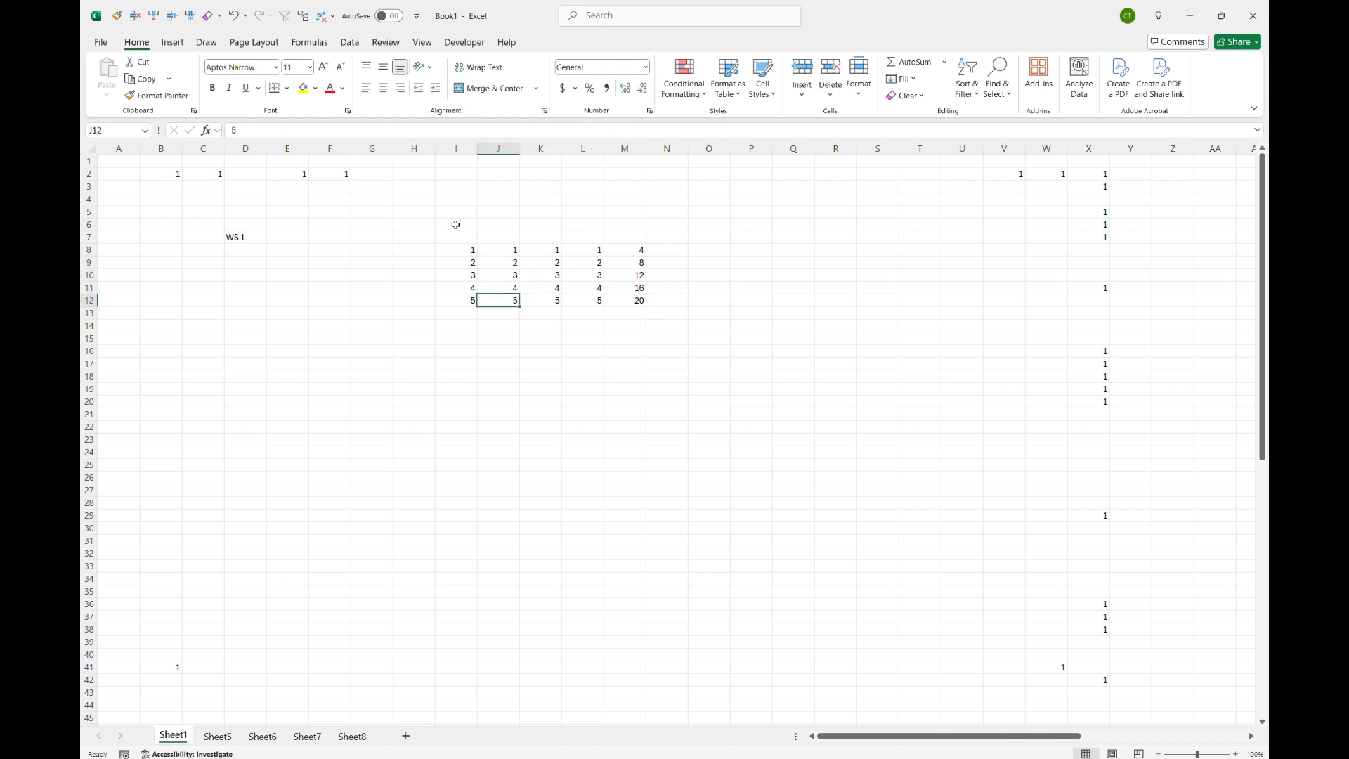
key("Left")
key("shift+Right")
key("shift+Right")
key("shift+Right")
key("shift+Right")
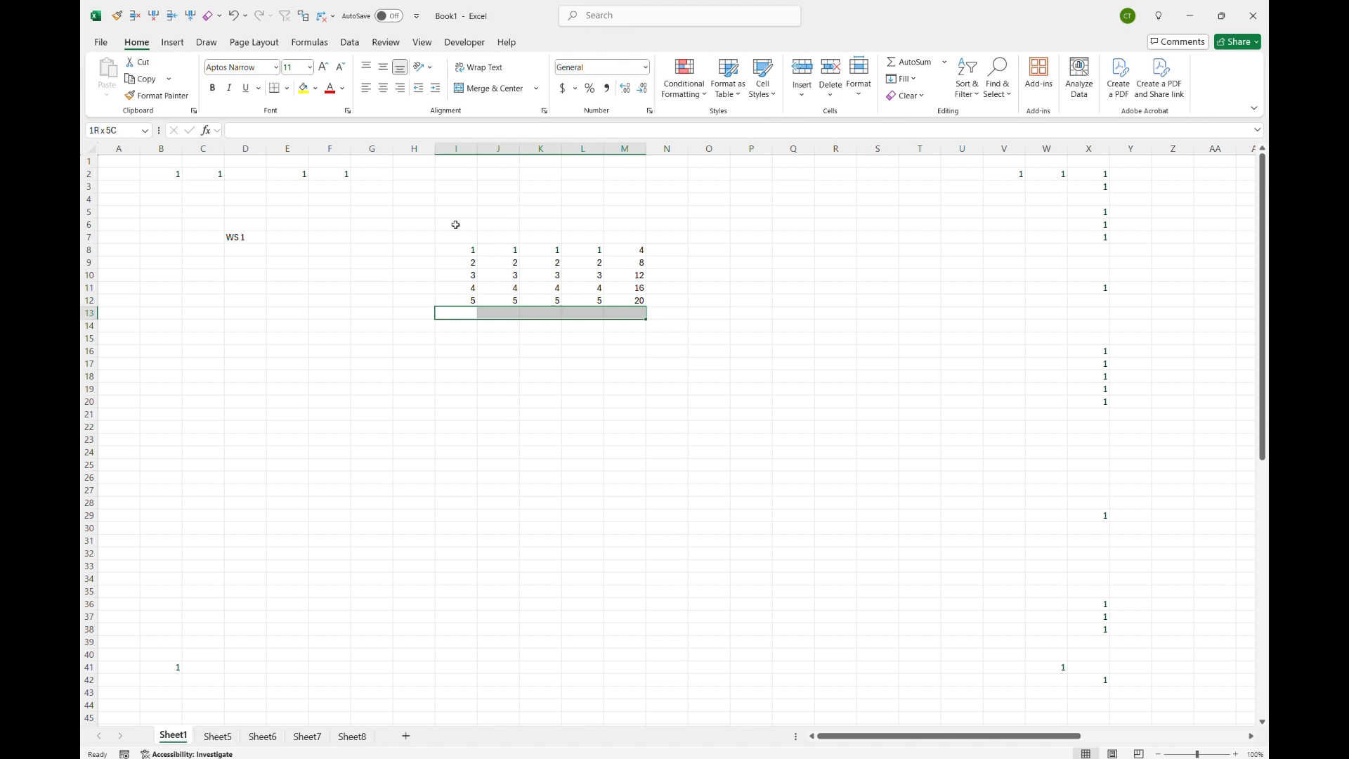
key("ctrl+d")
key("Up")
Step: Review the new row 13 and check the SUM formulas in M13 and M12
key("Right")
key("Right")
key("Right")
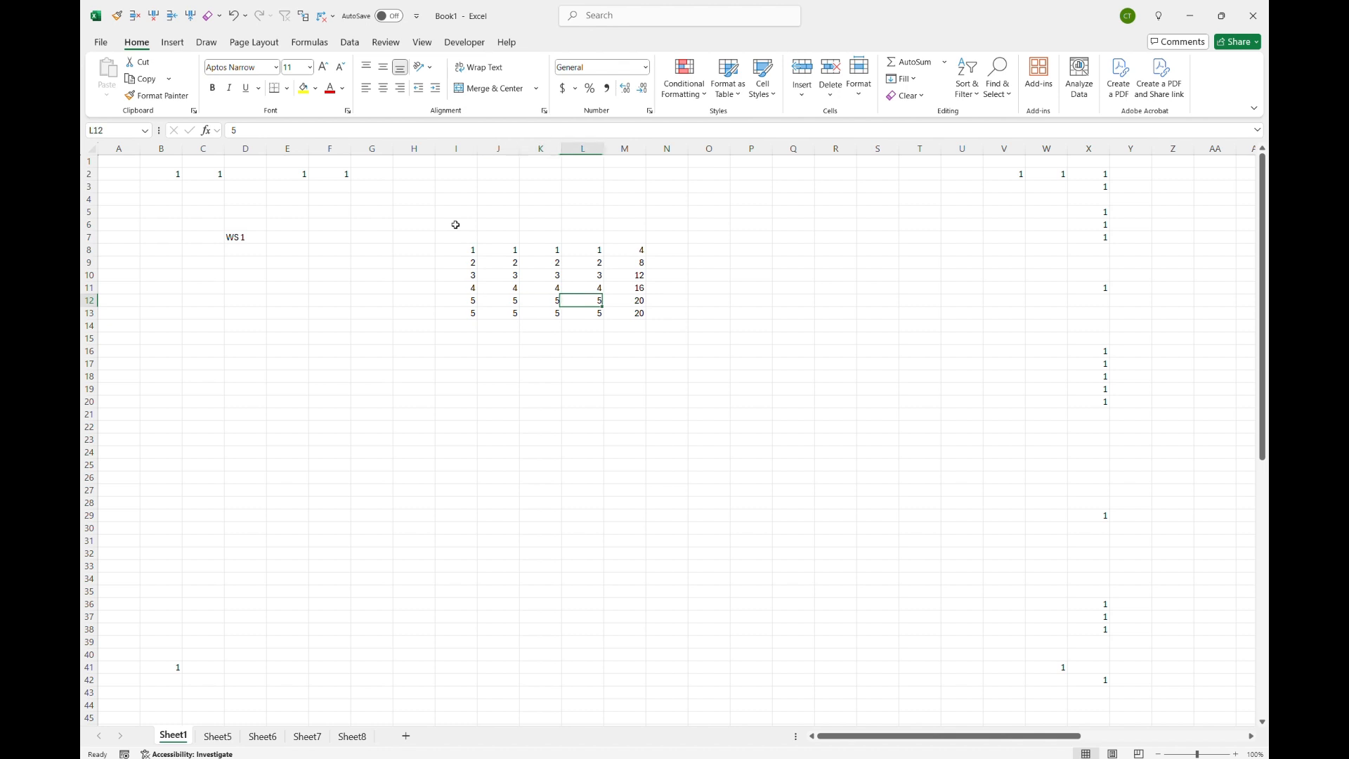
key("Left")
key("Left")
key("Left")
key("Right")
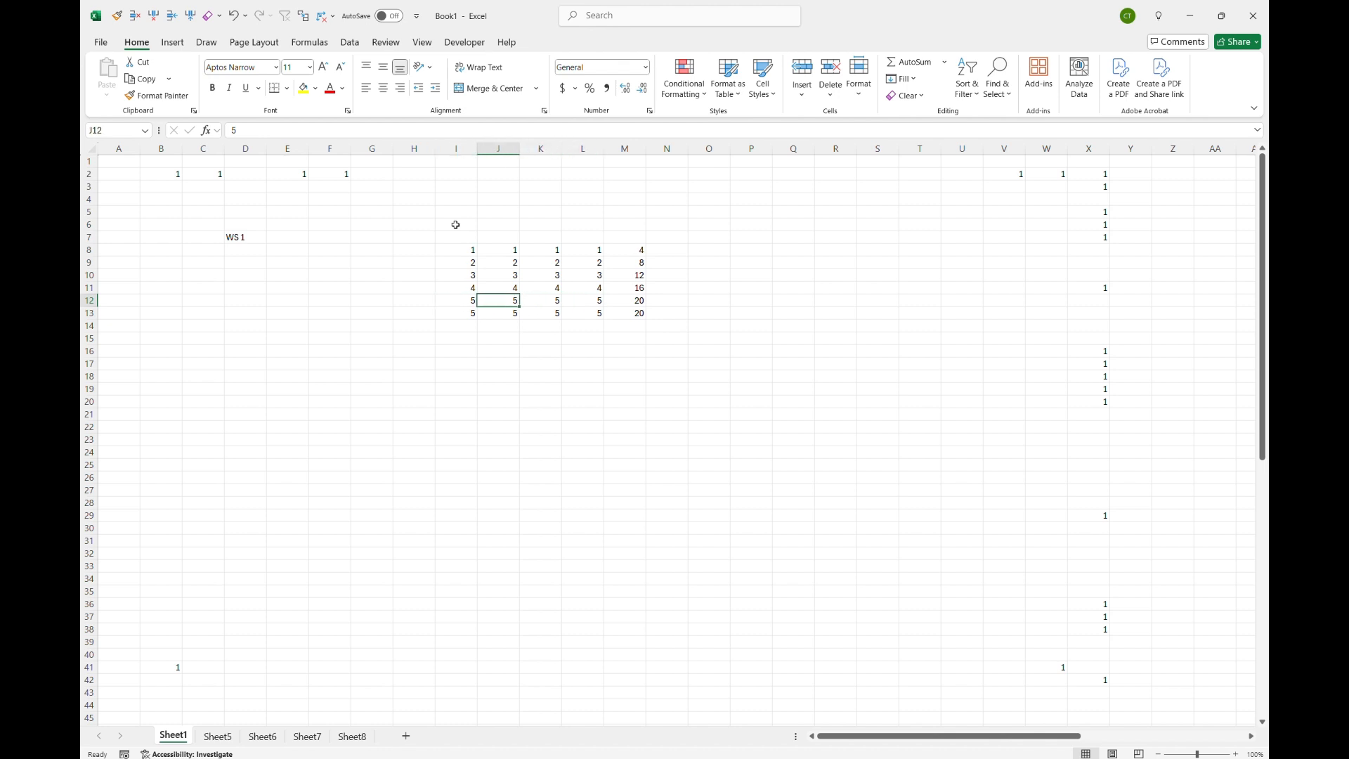
key("Right")
key("Right")
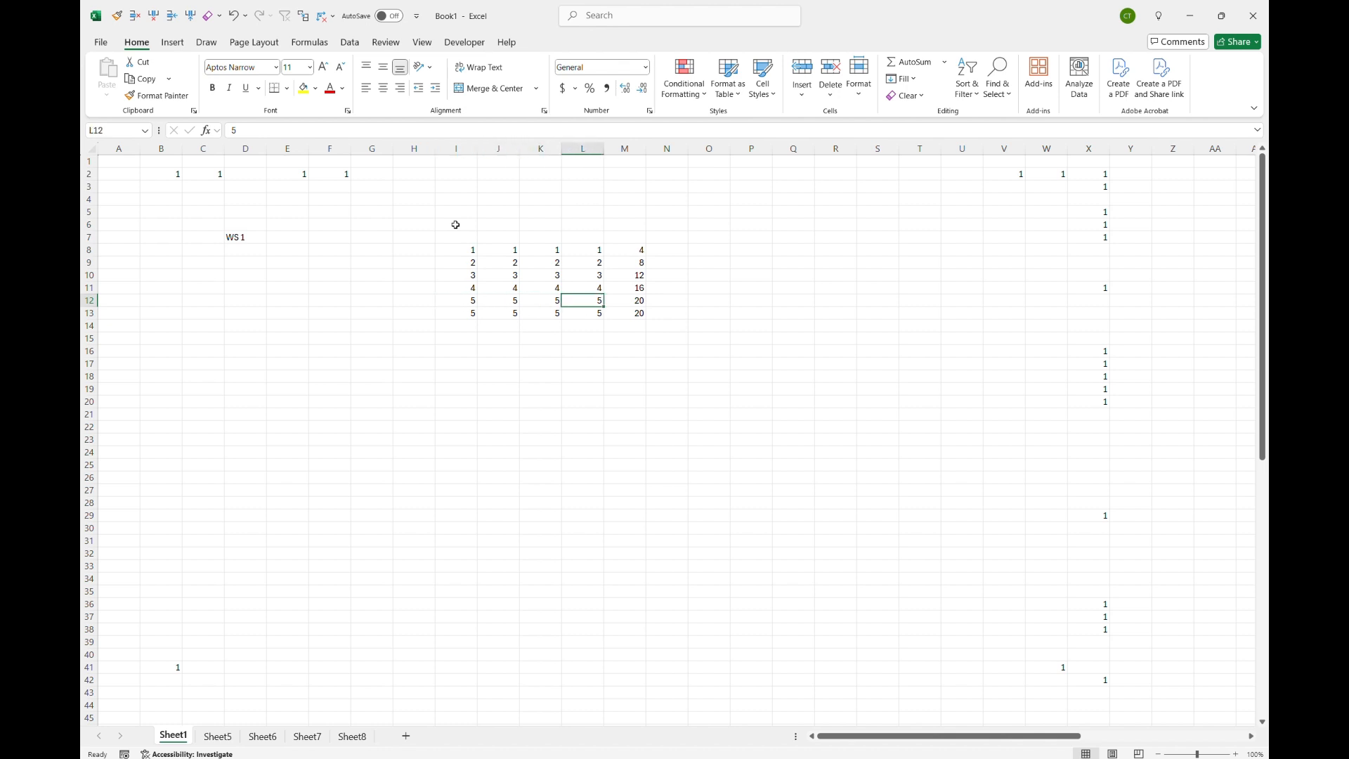
key("Right")
key("Down")
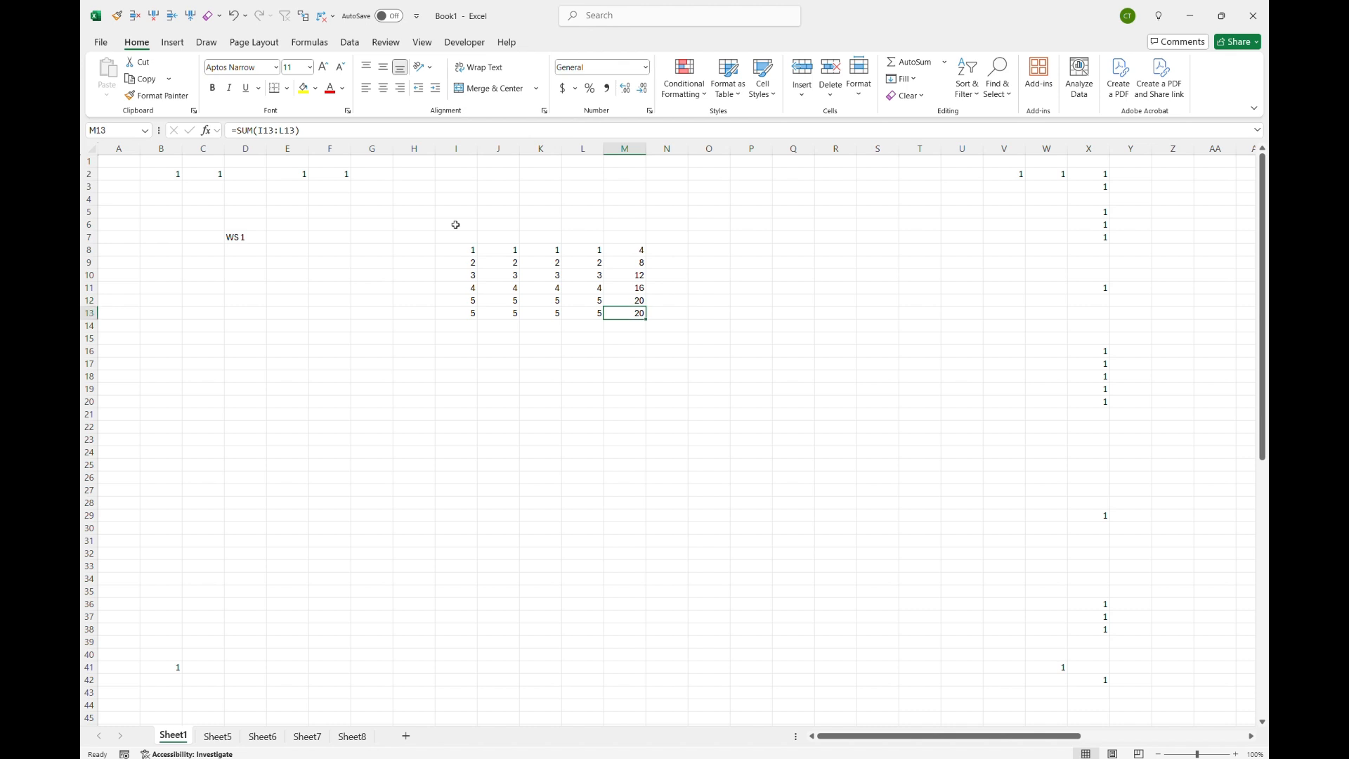
key("Up")
key("Down")
left_click(341, 131)
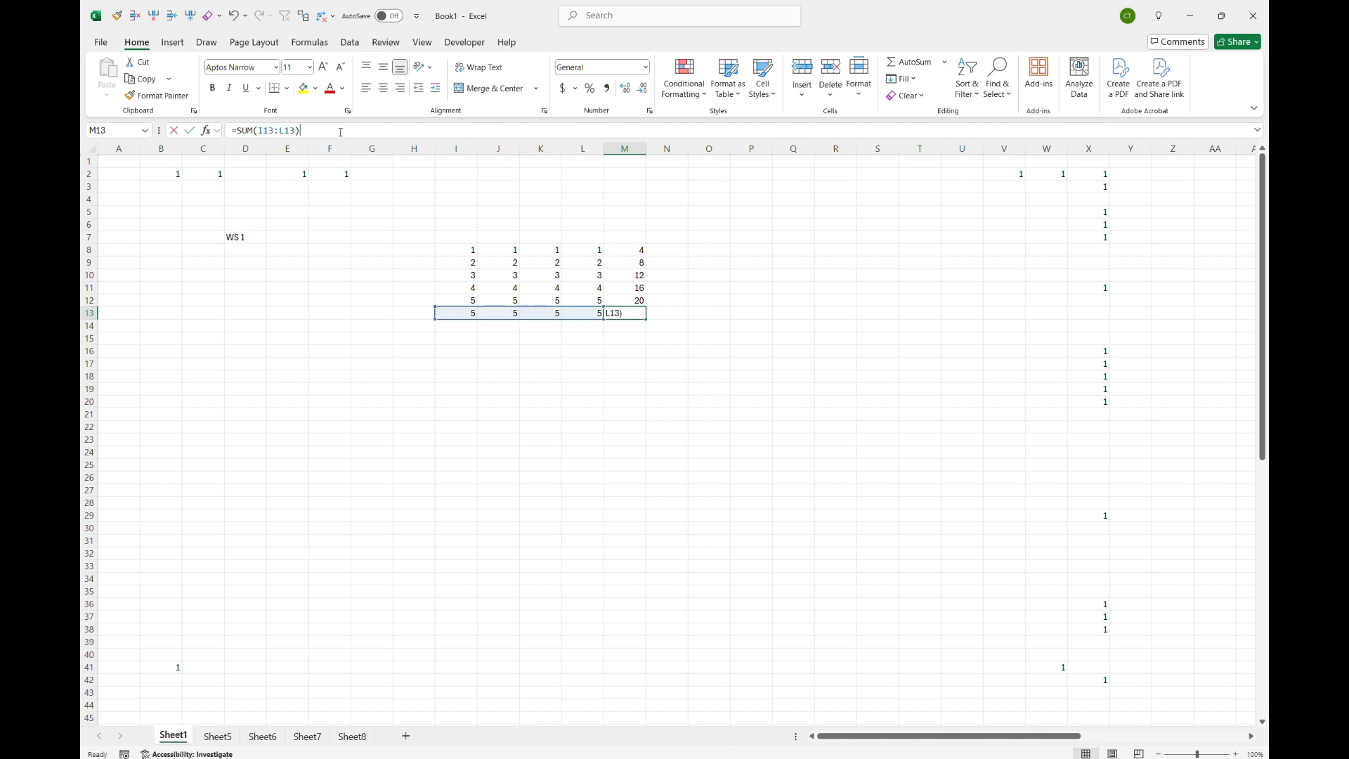
key("Escape")
key("Up")
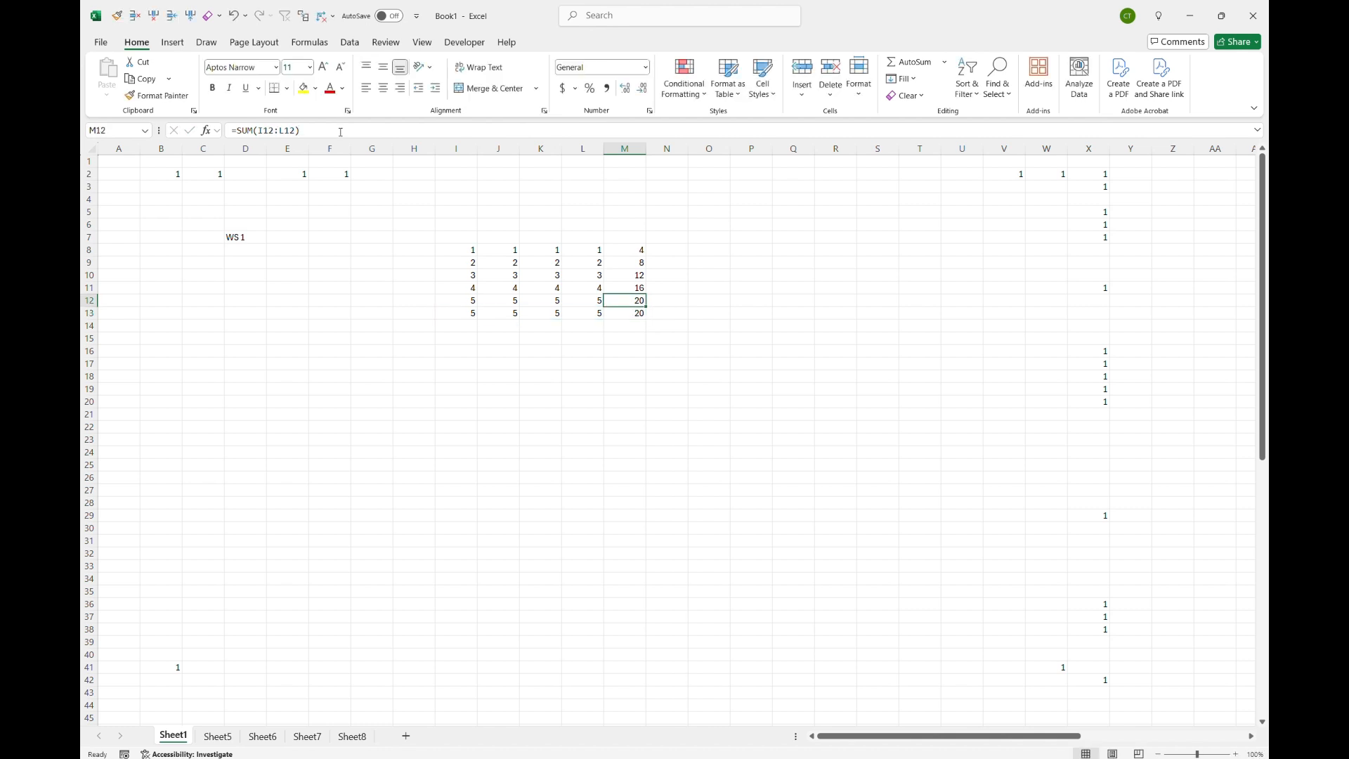
left_click(340, 132)
key("Escape")
Step: Select the number block I8:L13 and copy it
key("Down")
key("Left")
key("Left")
key("Left")
key("Left")
key("Up")
key("Up")
key("Up")
key("Up")
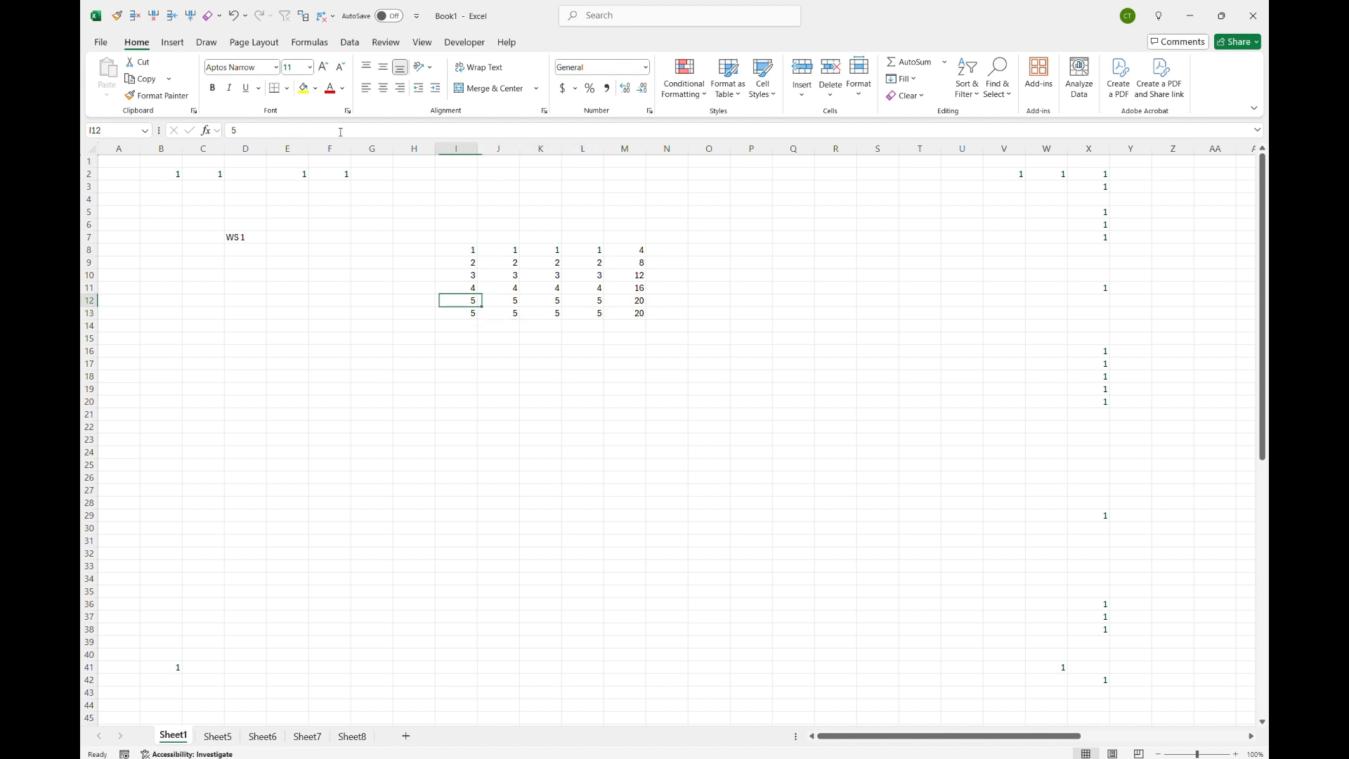
key("Up")
key("shift+Right")
key("shift+Right")
key("shift+Right")
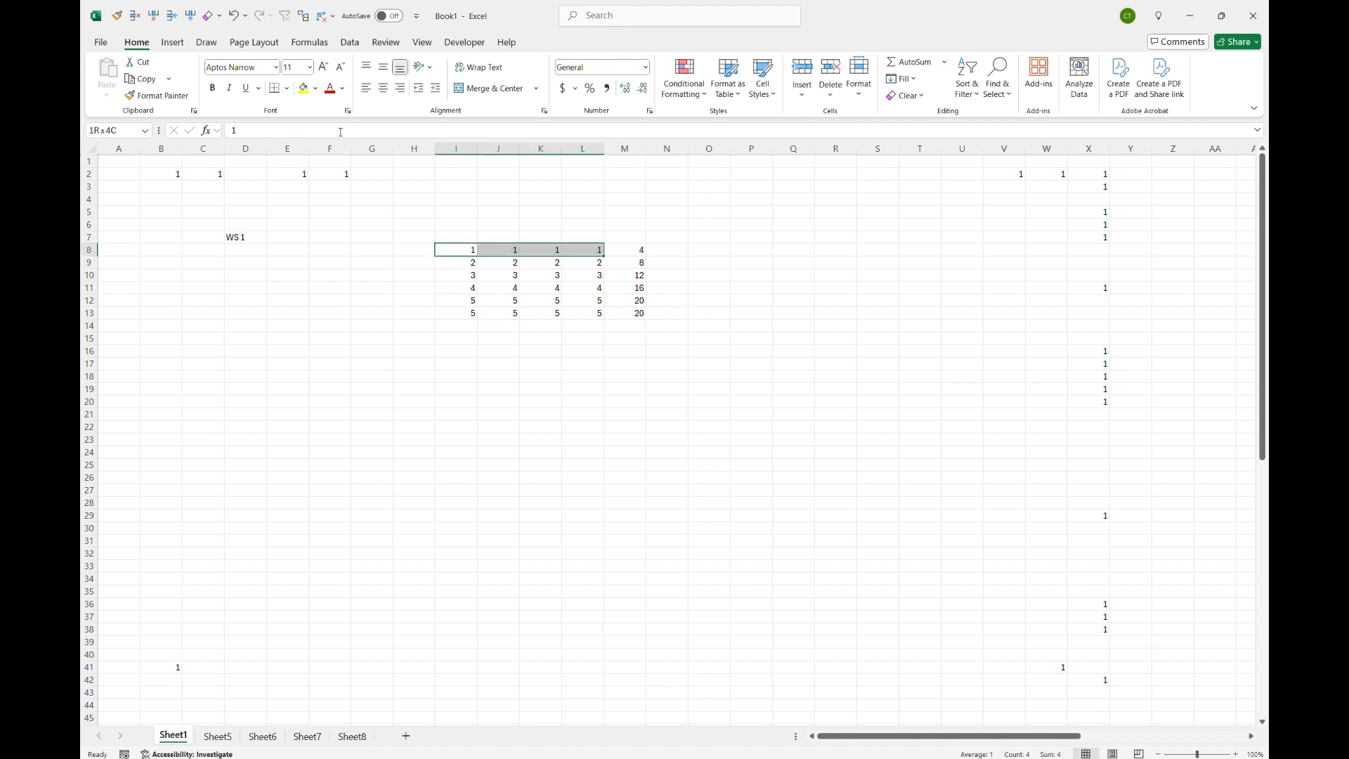
key("ctrl+shift+Down")
key("ctrl+c")
Step: Paste the copied block twice below the original, into I14:L19 and I20:L25
key("Down")
key("Down")
key("Down")
key("Down")
key("Down")
key("Down")
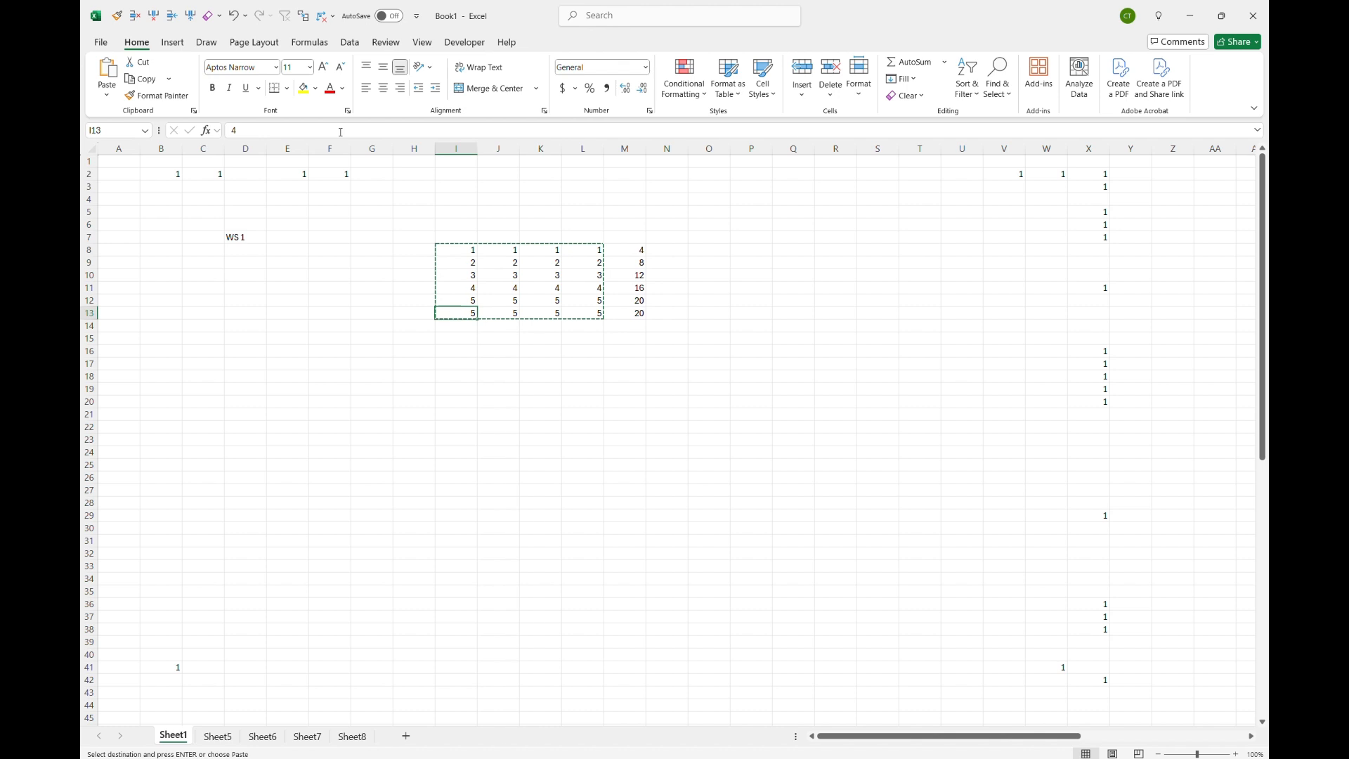
key("ctrl+v")
key("Down")
key("Down")
key("Down")
key("Down")
key("Down")
key("Down")
key("ctrl+v")
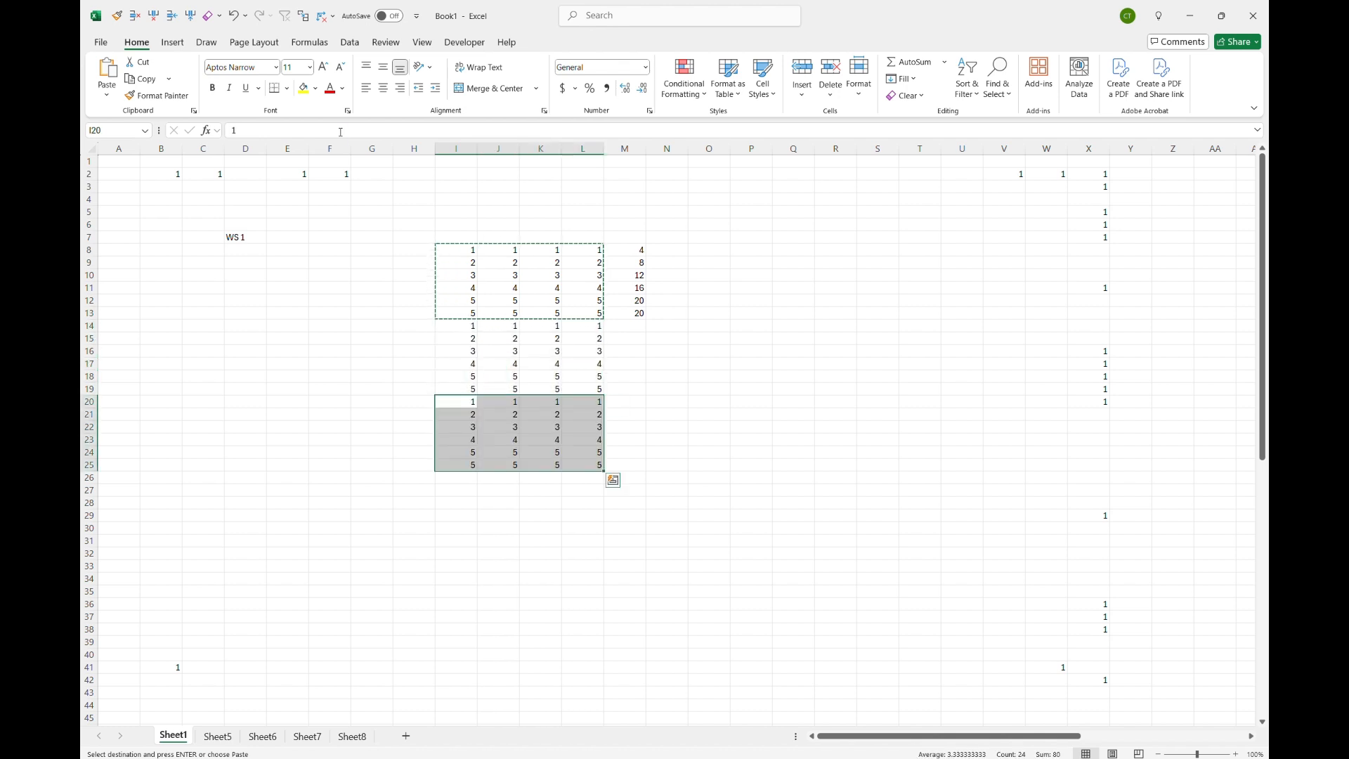
Step: Paste the copied block three more times below, filling I26 through L43
key("ctrl+Down")
key("Down")
key("ctrl+v")
key("ctrl+Down")
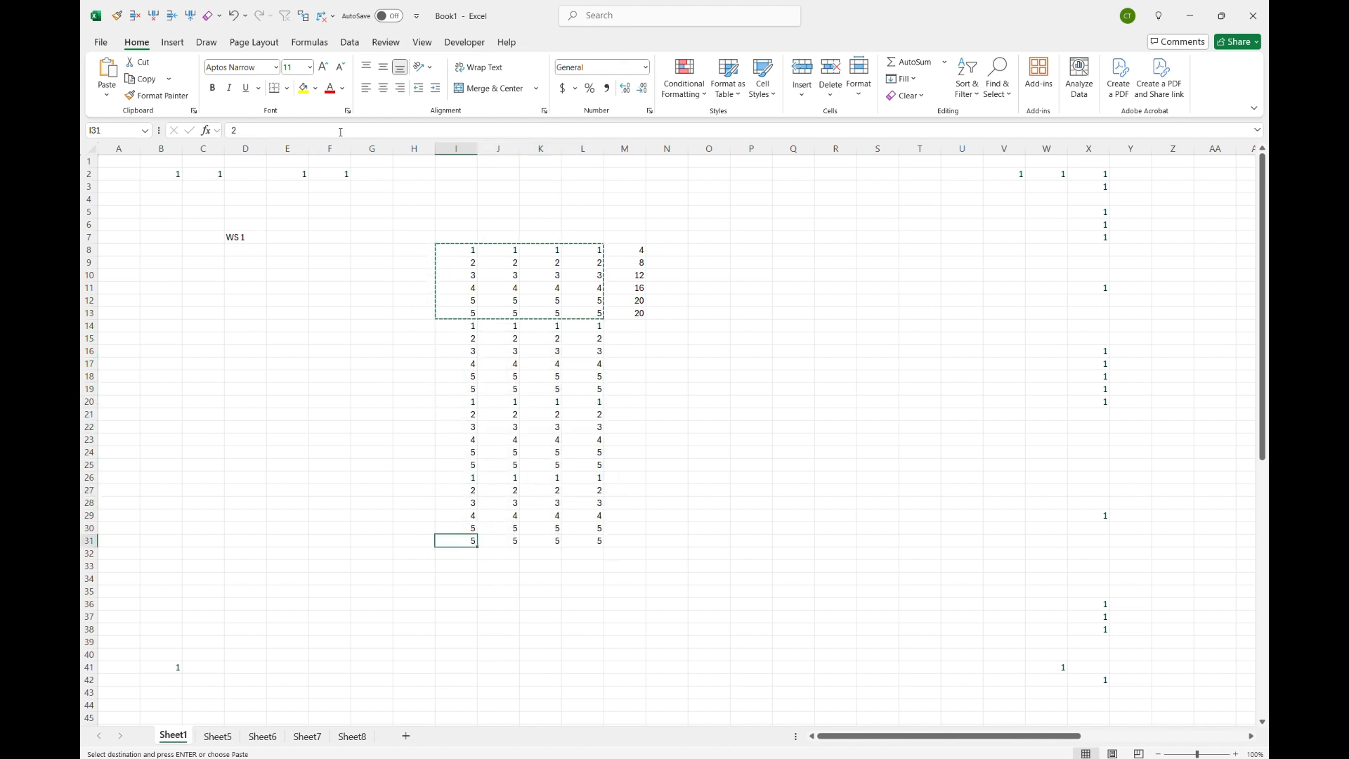
key("Down")
key("ctrl+v")
key("Down")
key("ctrl+Down")
key("Down")
key("ctrl+v")
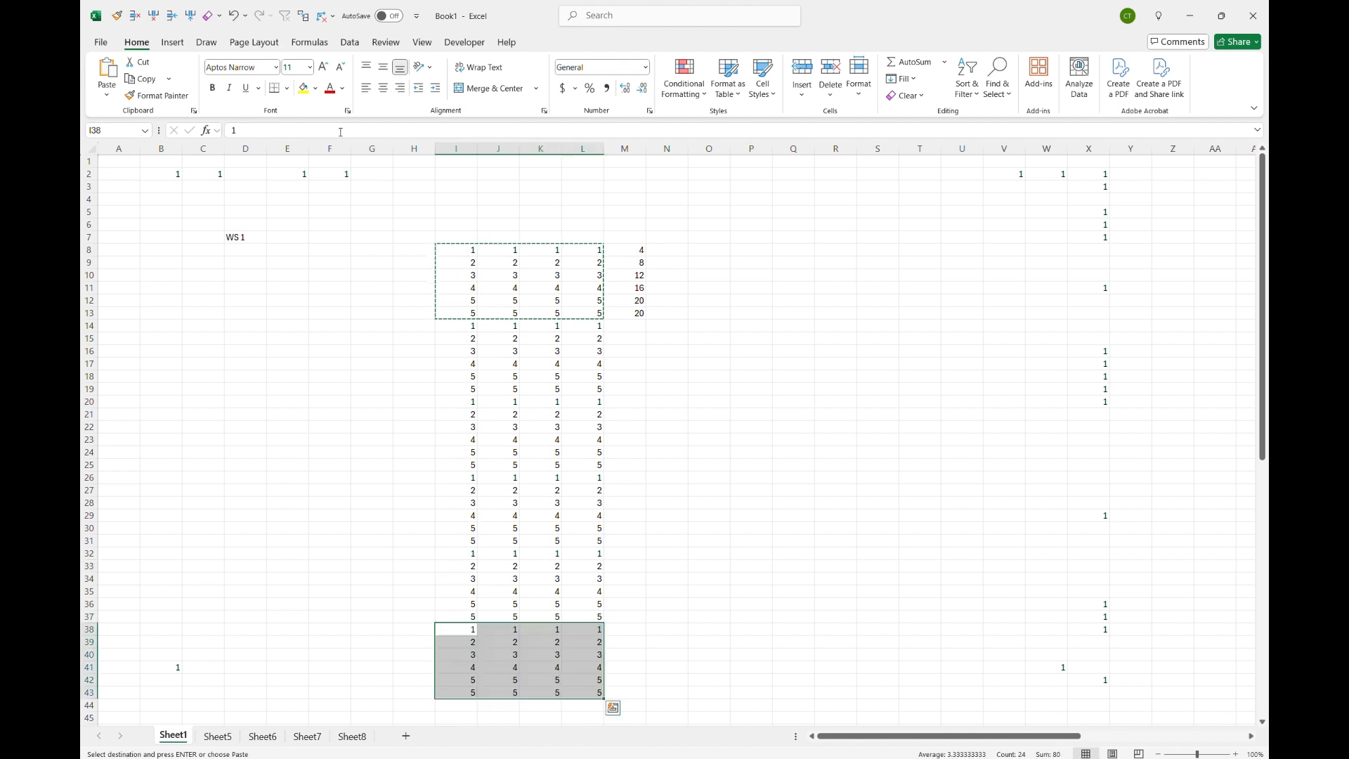
Step: Clear the SUM formulas from M9 through M13, keeping only the one in M8
key("Down")
key("Right")
key("Right")
key("Right")
key("ctrl+Up")
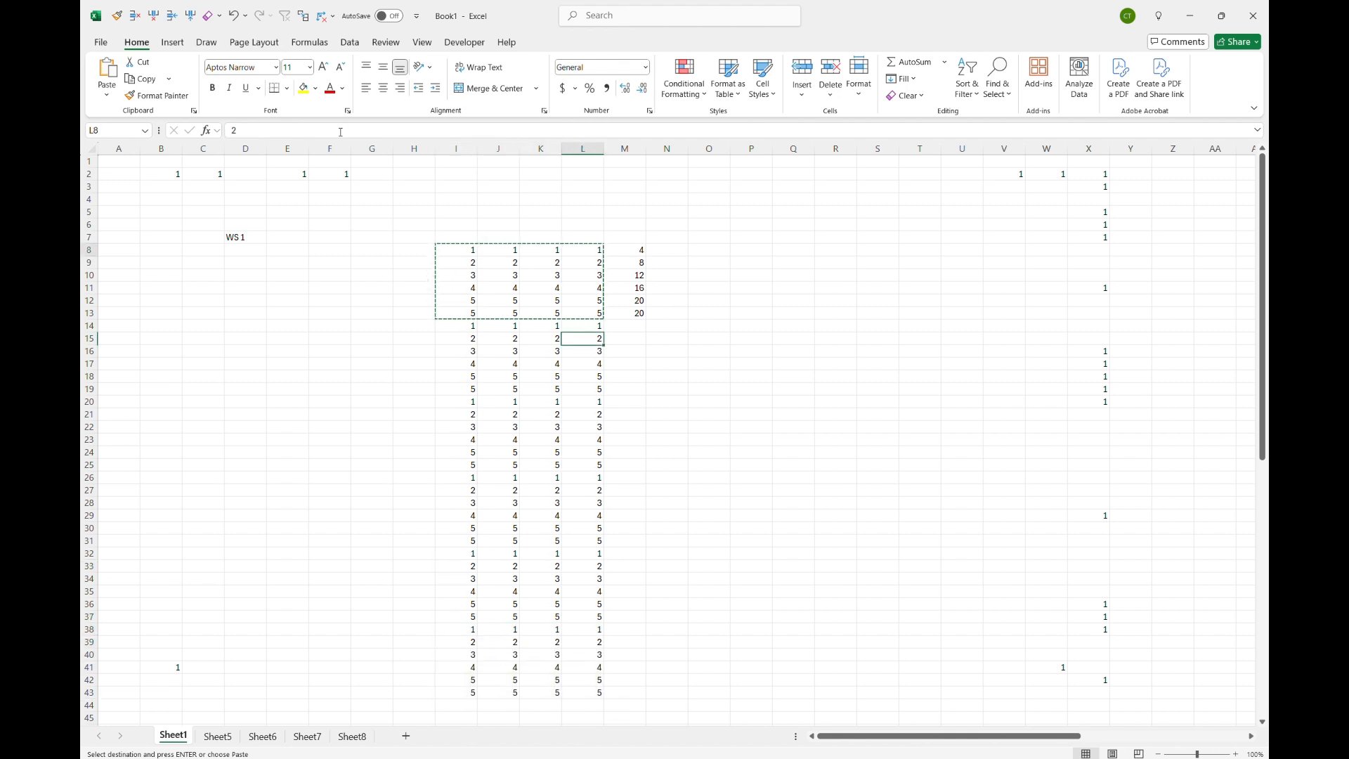
key("Escape")
key("Right")
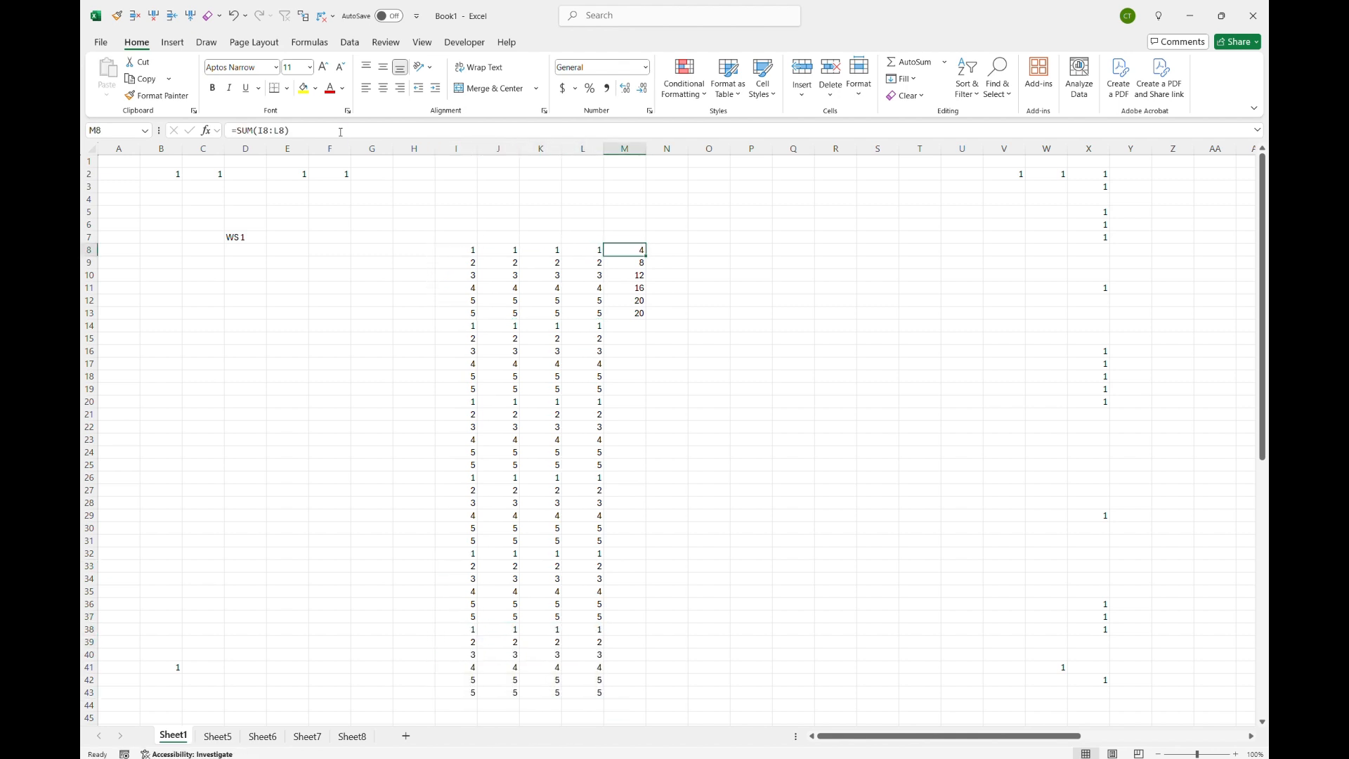
key("Down")
key("ctrl+shift+Down")
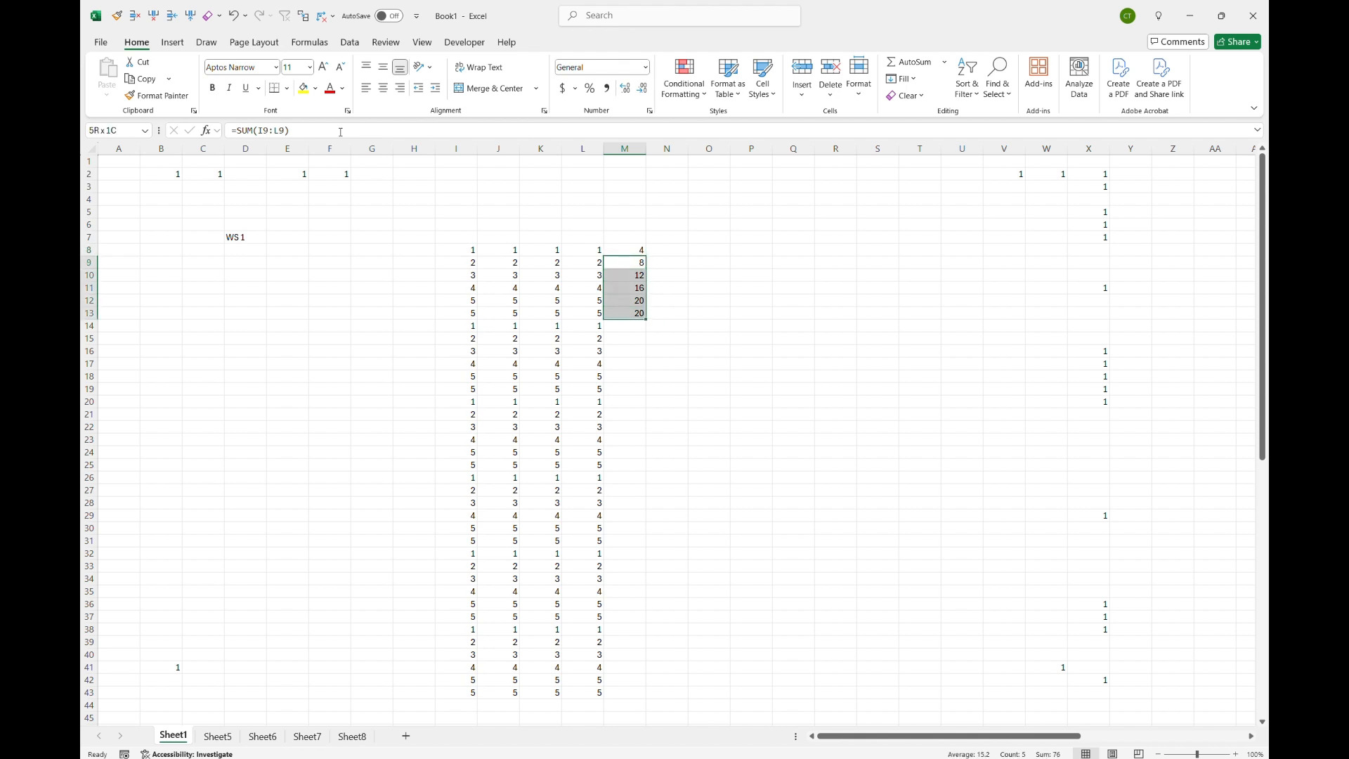
key("Delete")
key("Up")
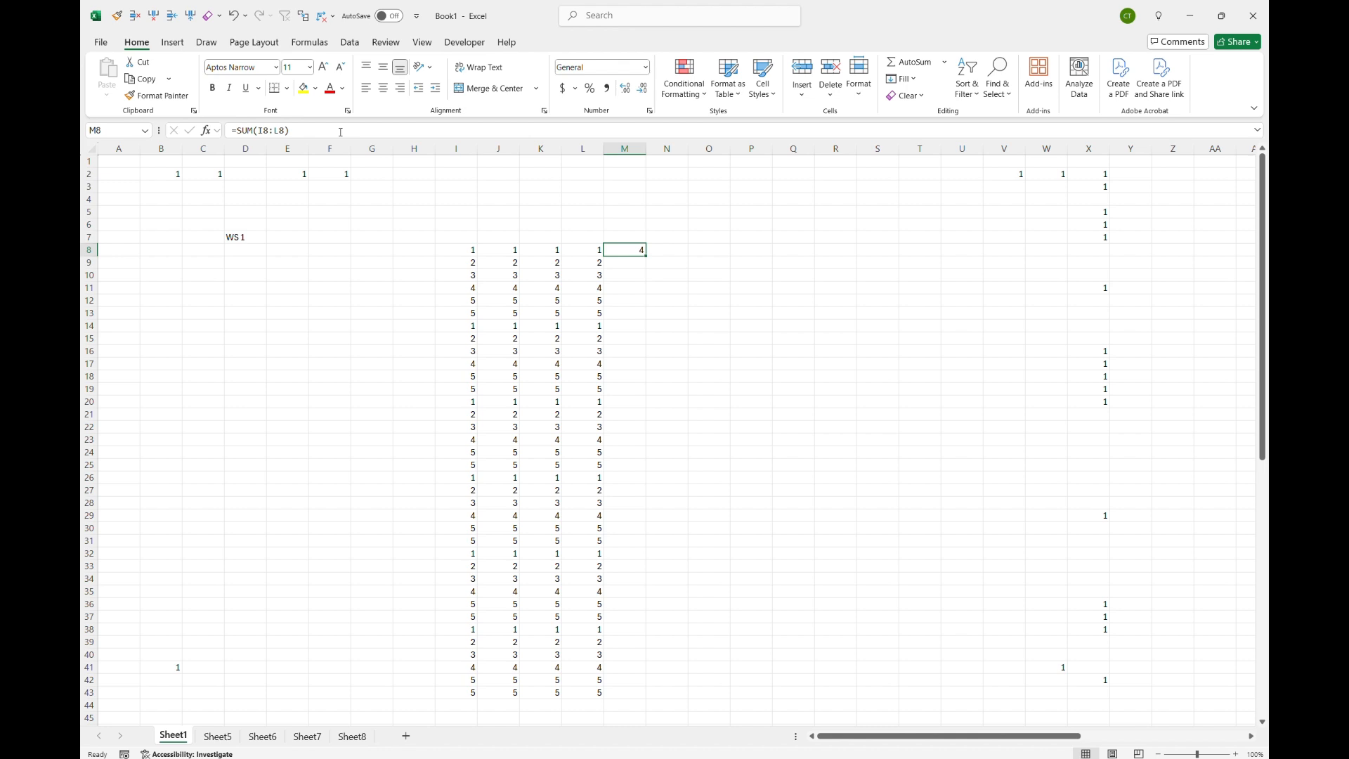
Step: Select M8 down to M43 and fill the M8 SUM formula down through the column
key("Down")
key("Left")
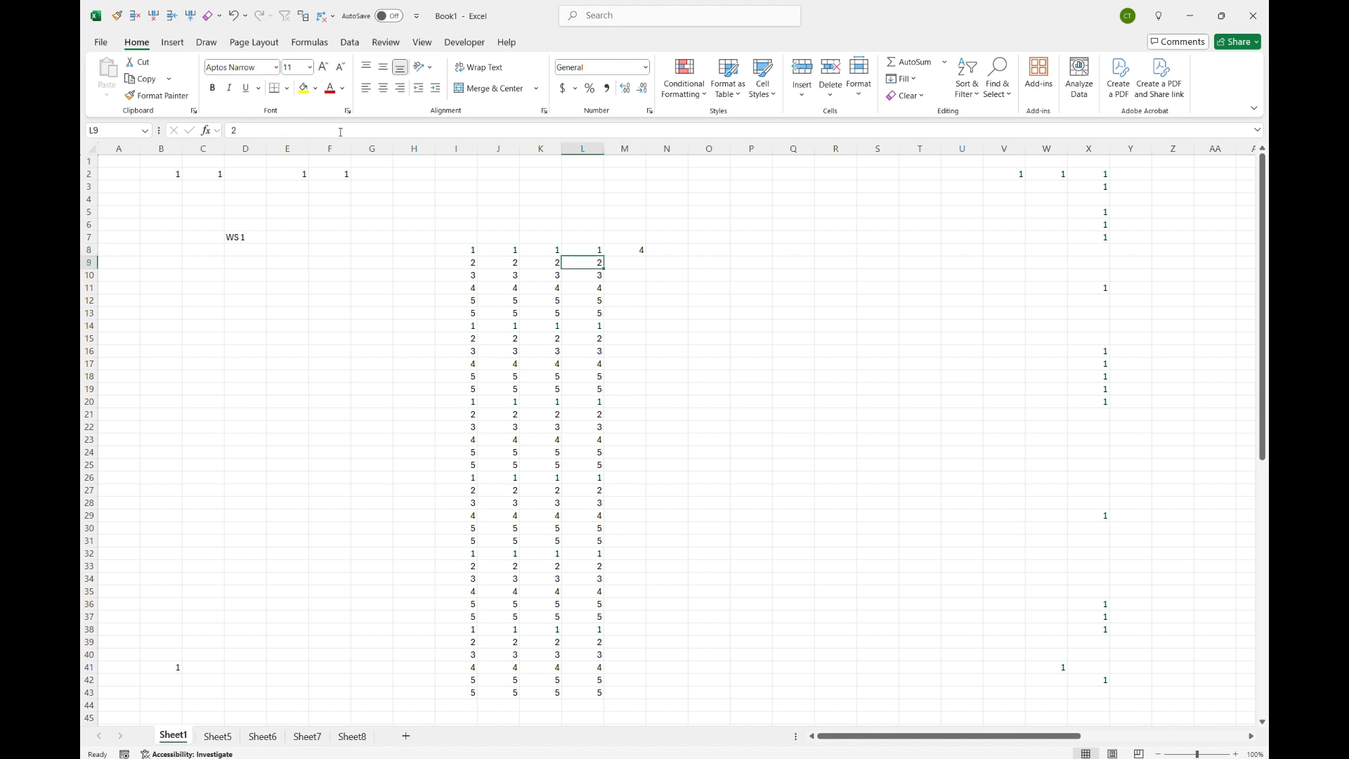
key("ctrl+Down")
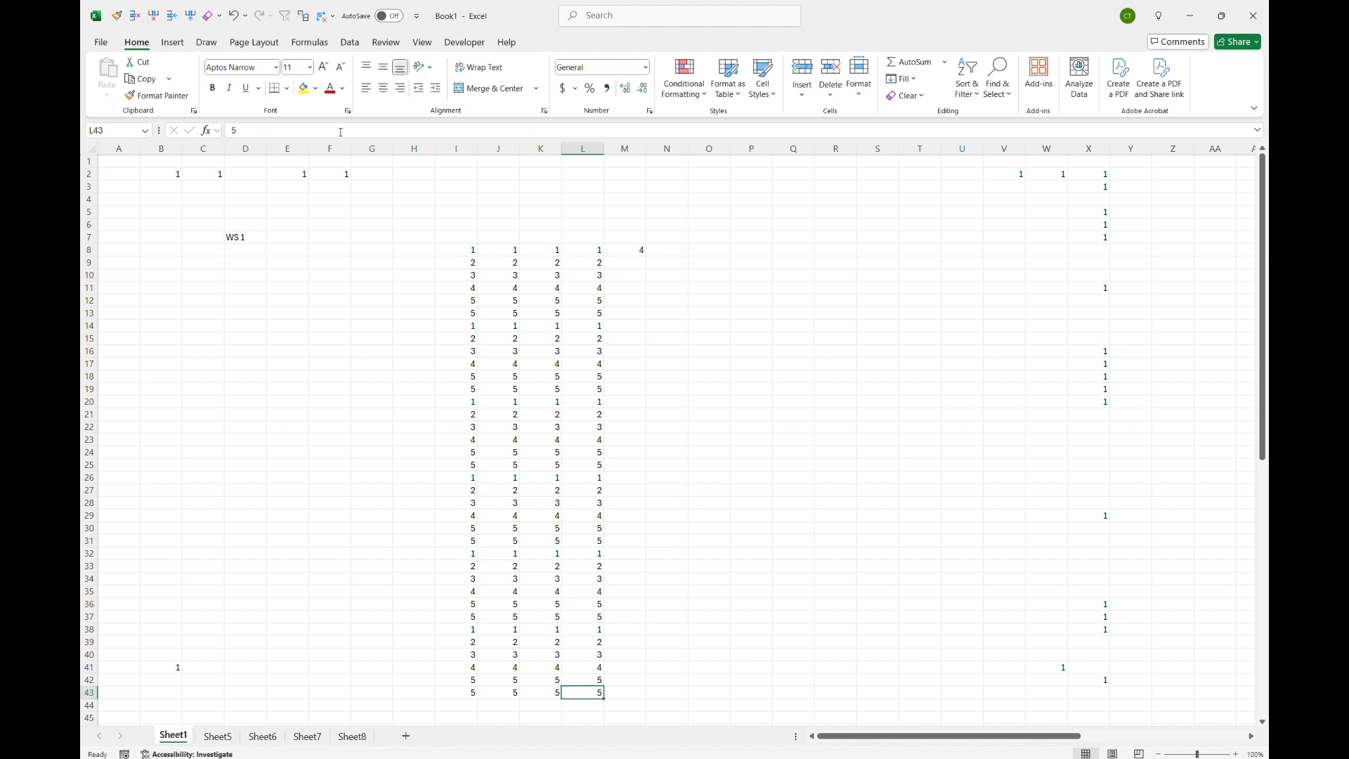
key("Right")
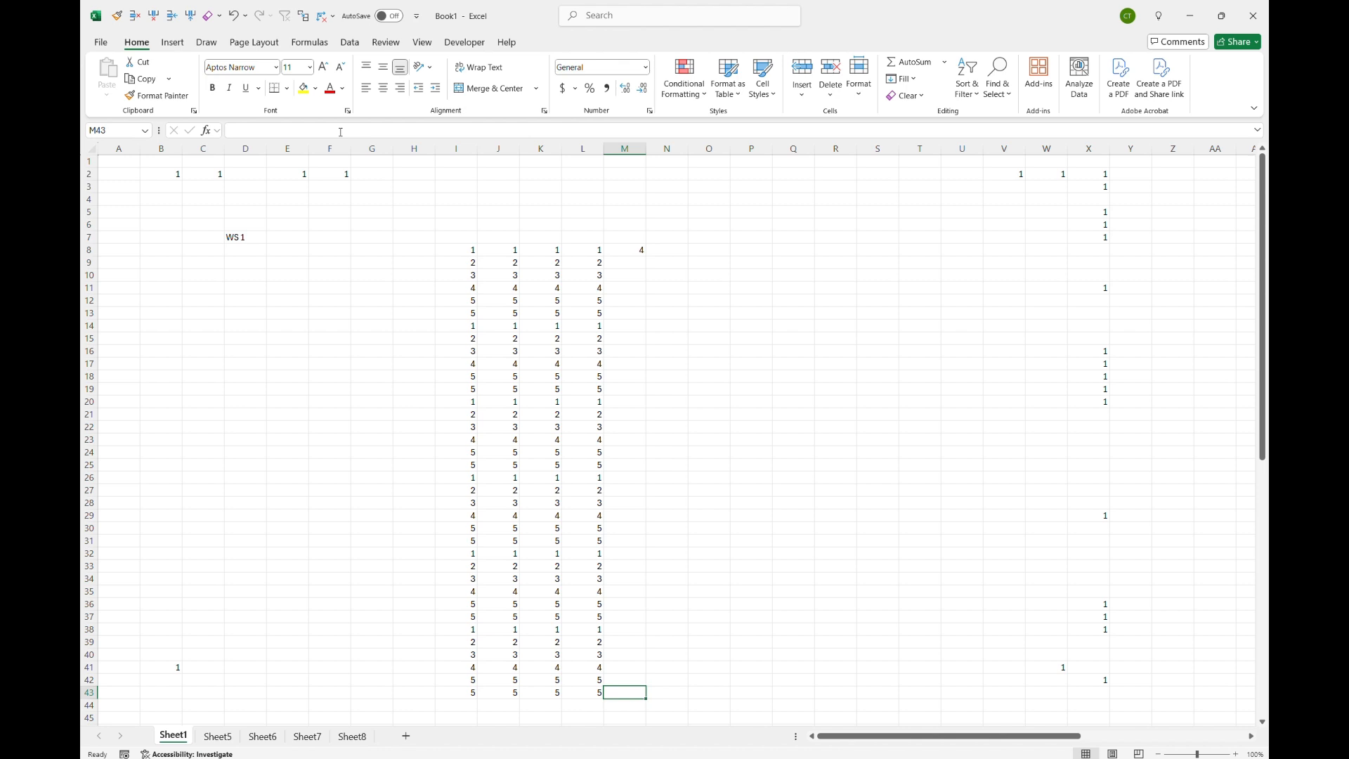
key("ctrl+shift+Up")
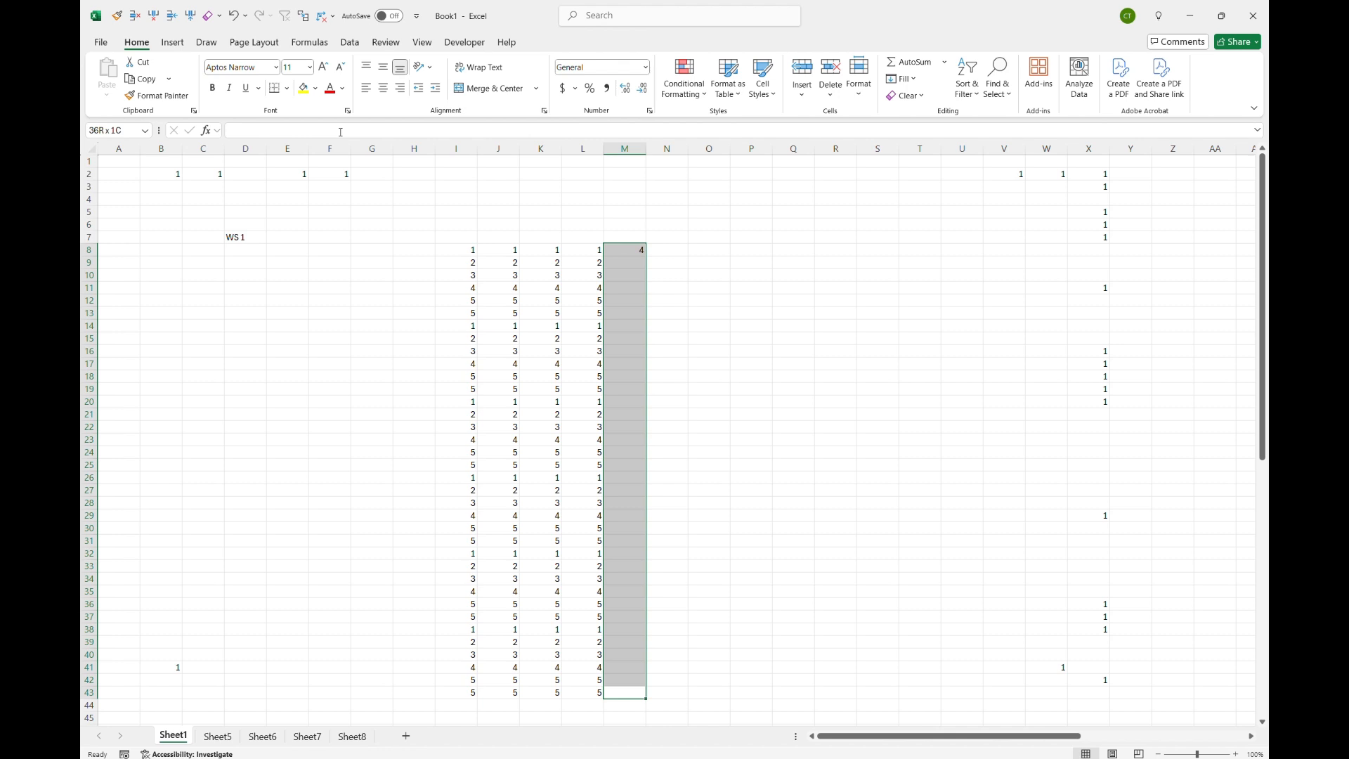
key("ctrl+d")
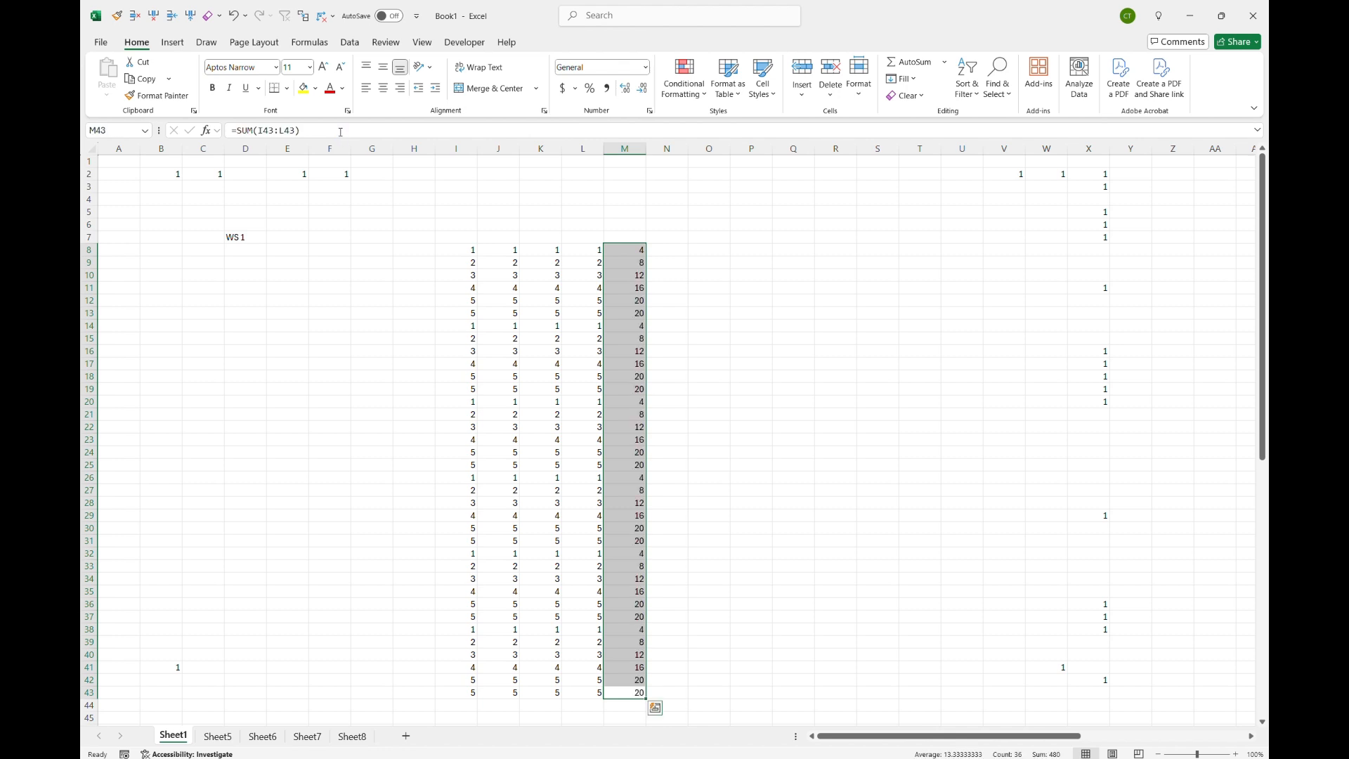
Step: In N8, start the formula =I8+J8-K8 by pointing to cells I8, J8 and K8
key("ctrl+Up")
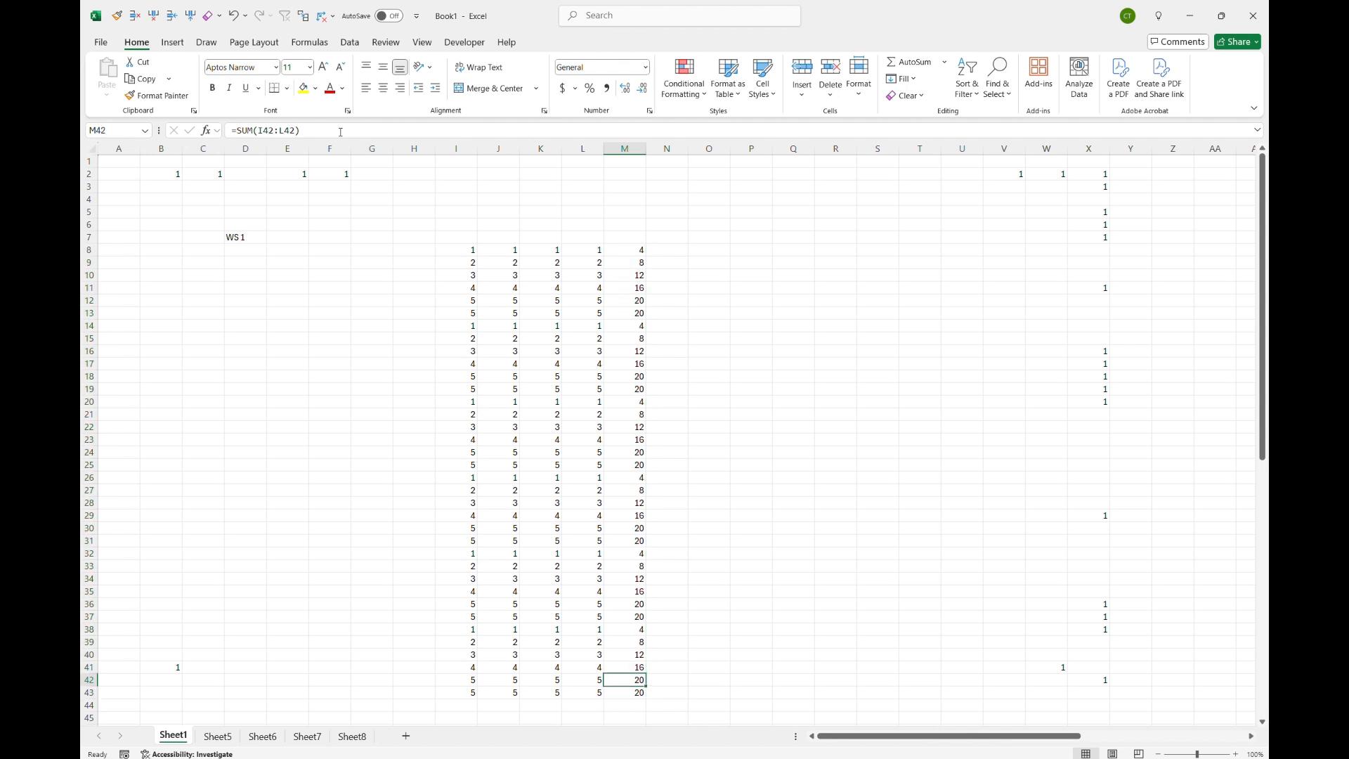
key("Right")
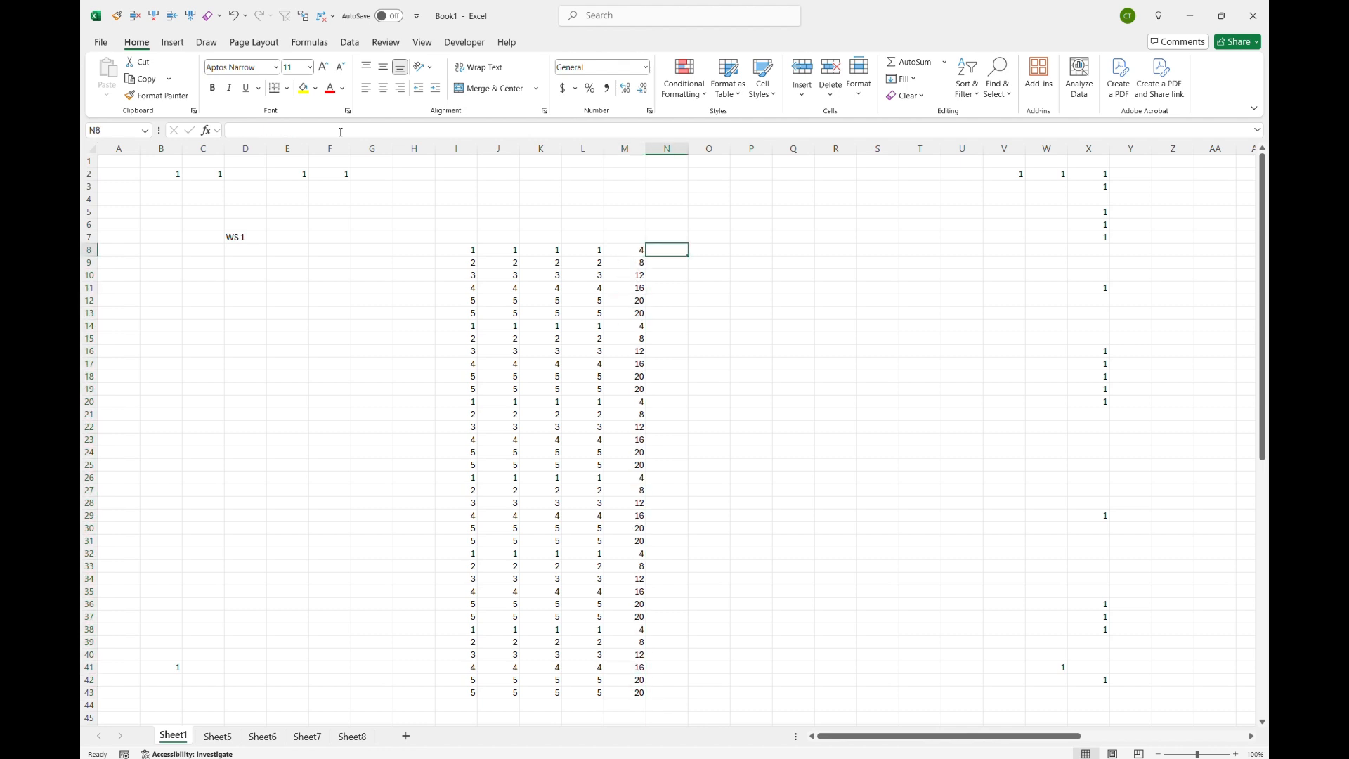
type("=")
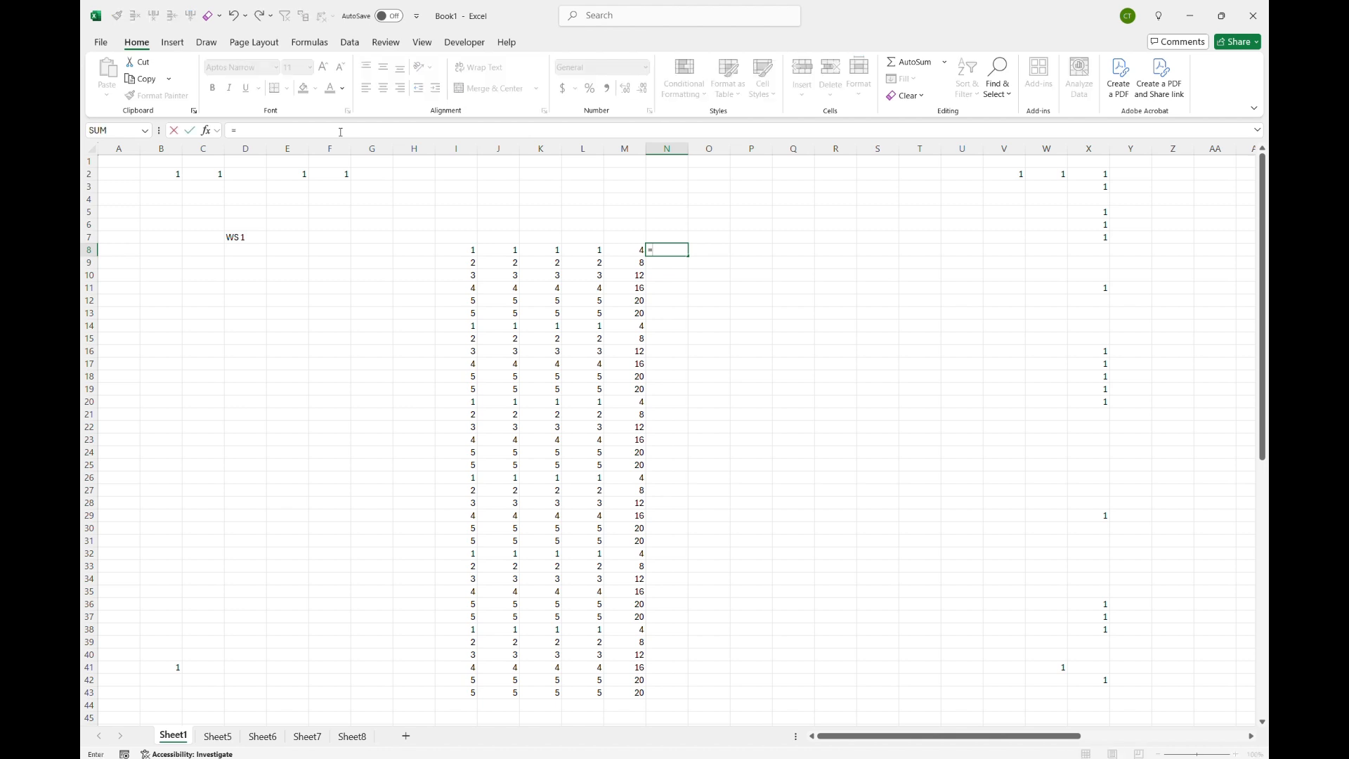
key("Left")
key("Left")
key("Left")
key("Left")
key("Left")
type("+")
key("Left")
key("Left")
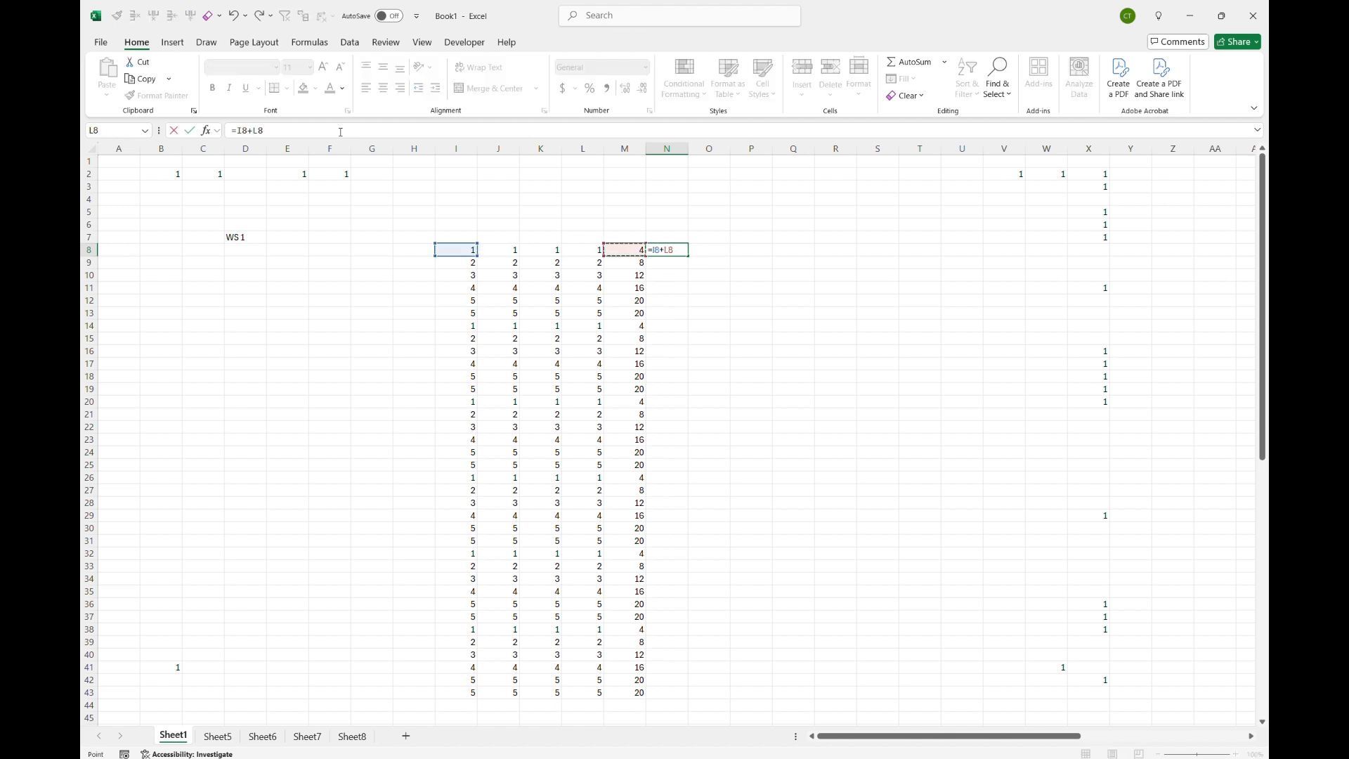
key("Left")
key("Left")
type("-")
key("Left")
key("Left")
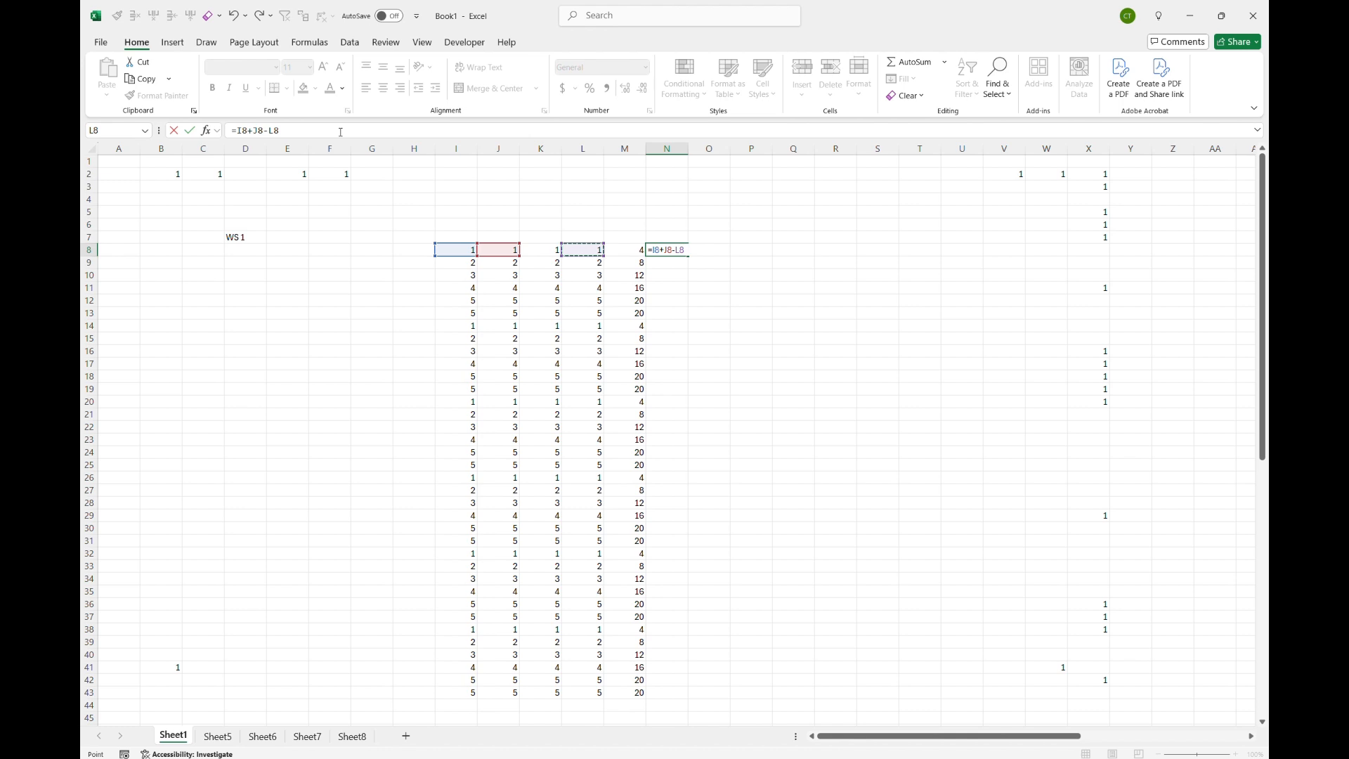
key("Left")
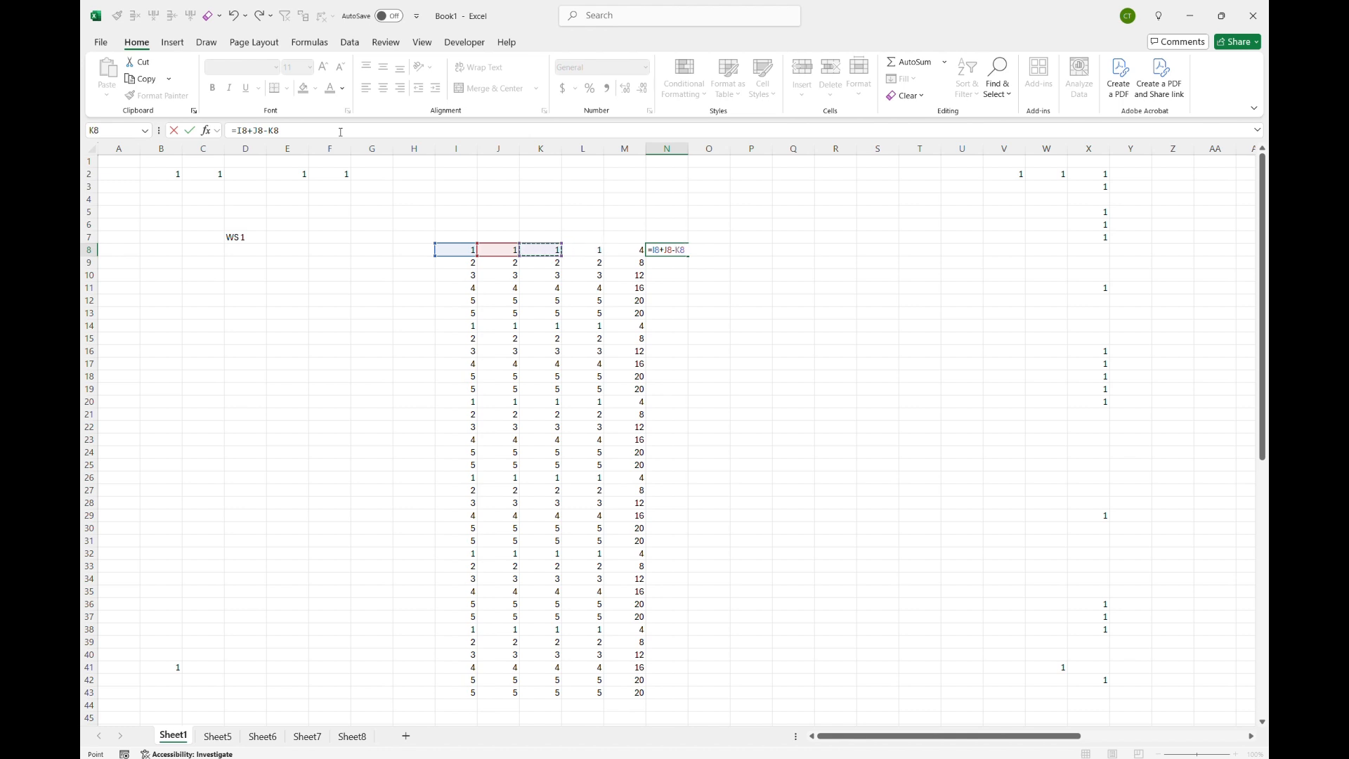
Step: Wrap the N8 formula in parentheses so it reads =(I8+J8-K8)
type(")")
left_click(241, 130)
type("(")
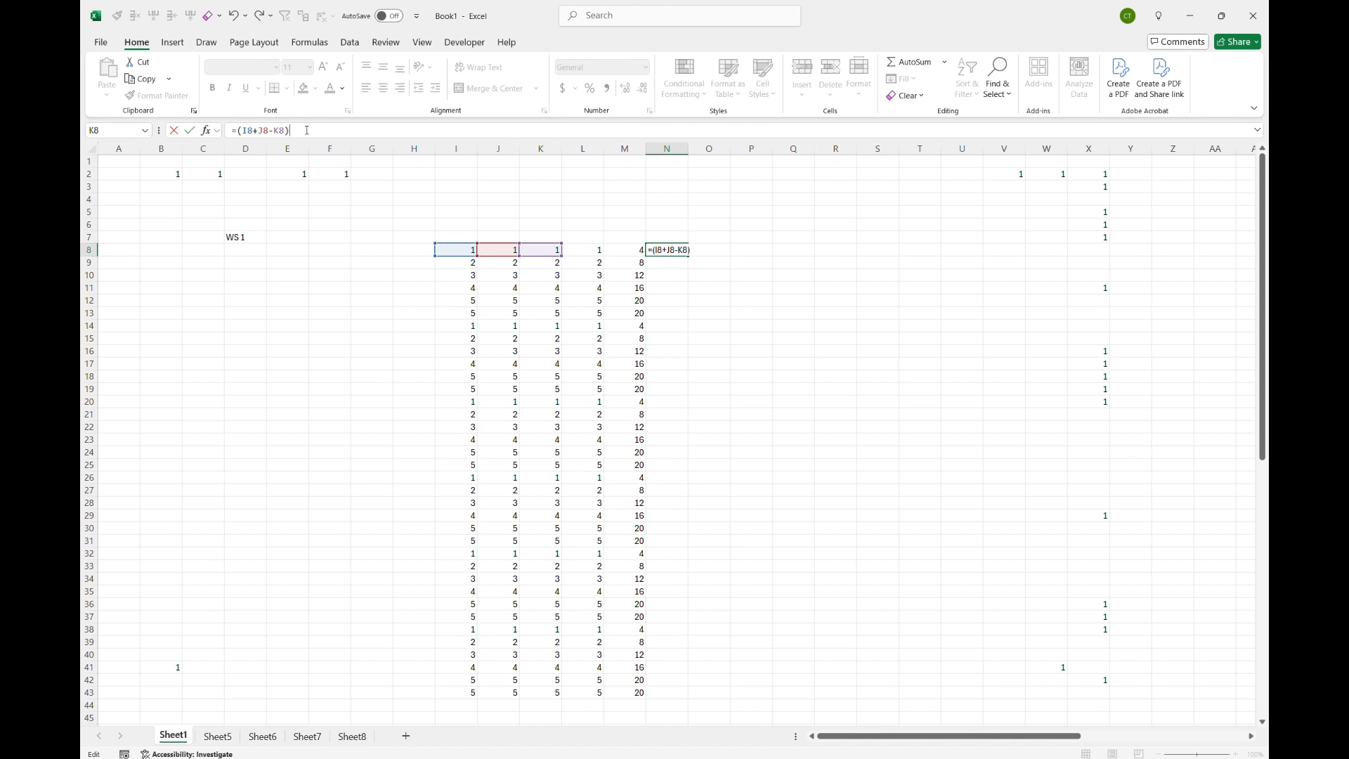
Step: Complete the N8 formula as =(I8+J8-K8)^L8 by pointing to L8, and enter it
left_click(586, 249)
key("Return")
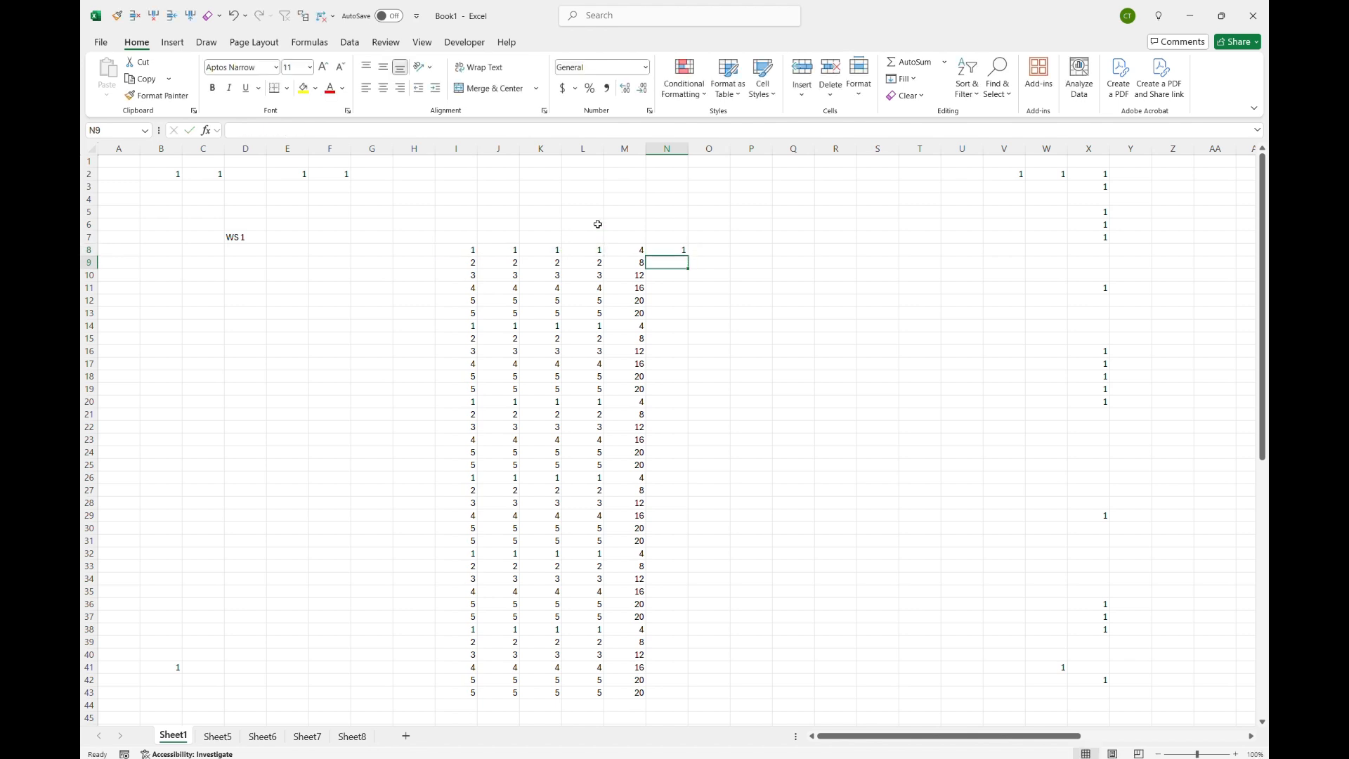
key("Up")
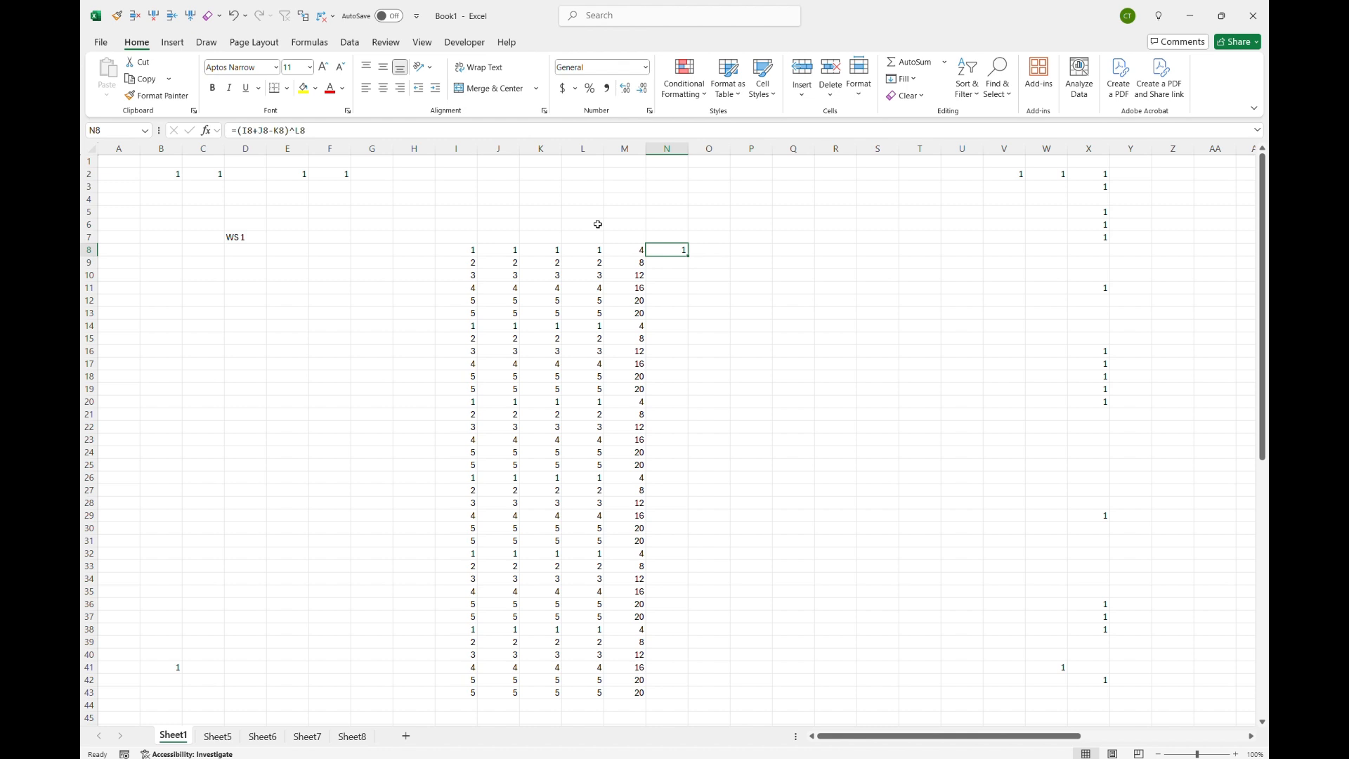
Step: In O8, start a SUM formula with autocomplete and point to I8:J8 as its range
key("Right")
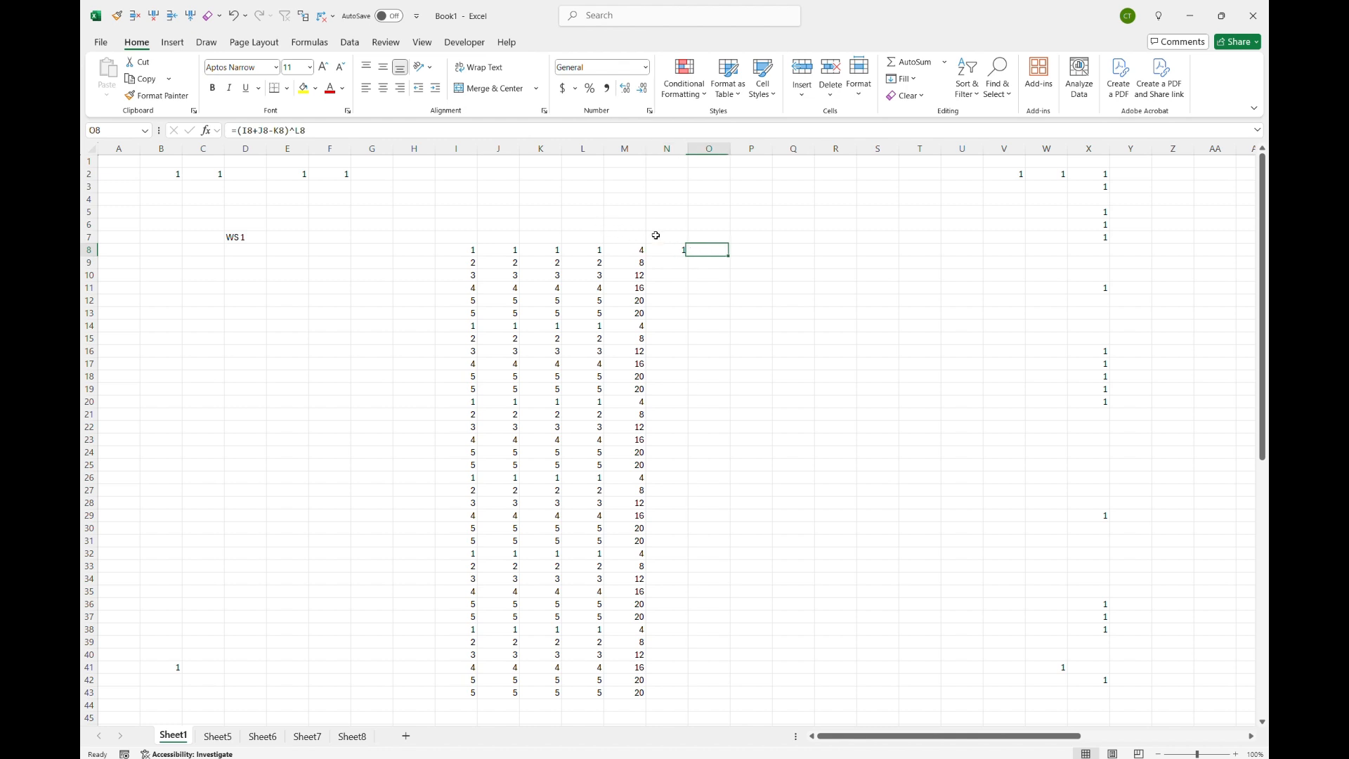
type("=")
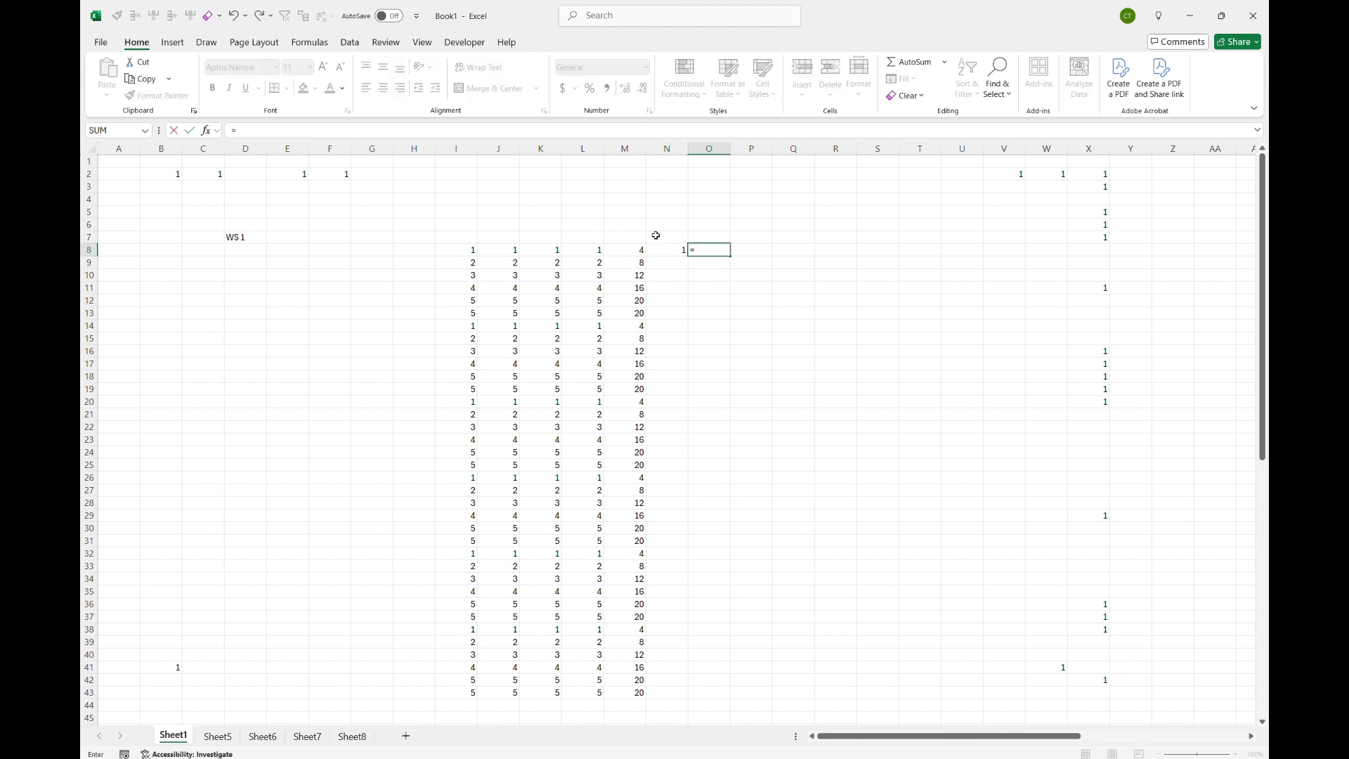
type("SUBSTITUTE(")
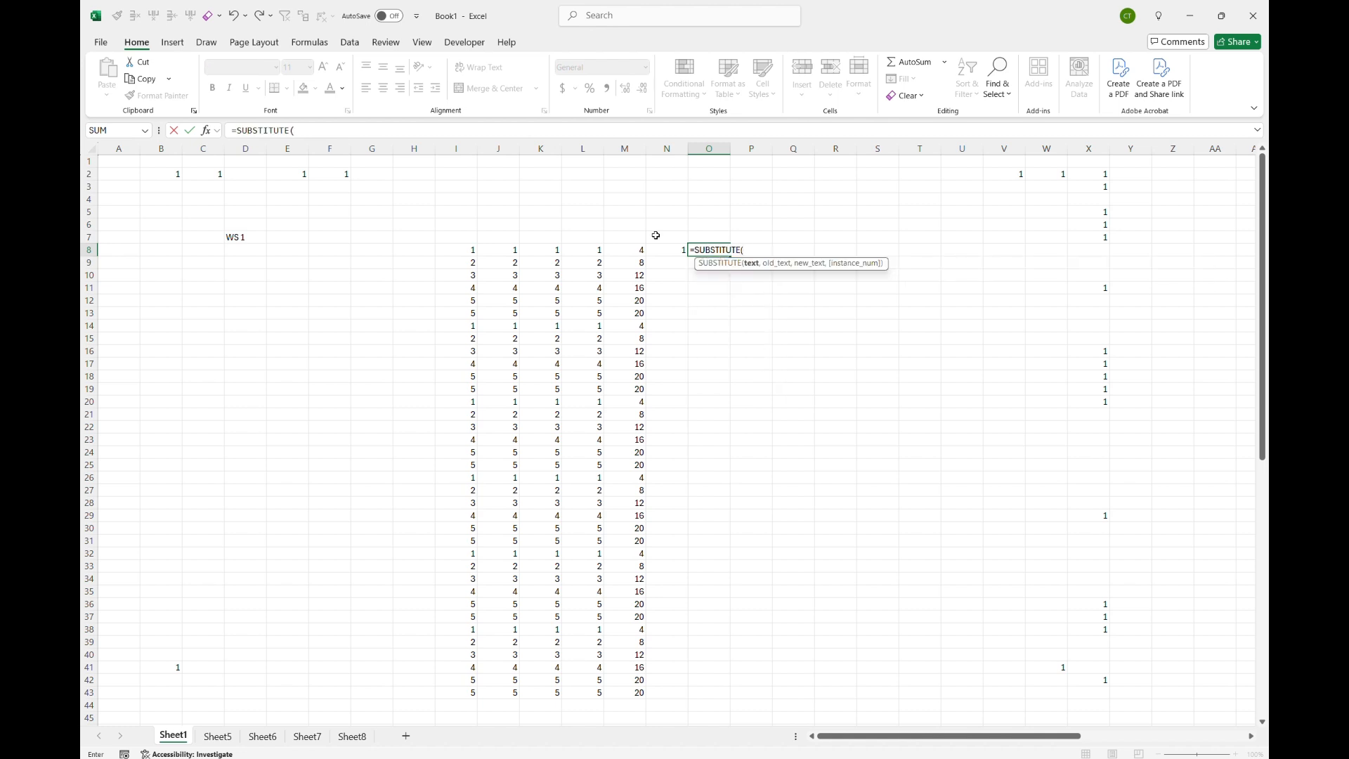
key("BackSpace")
key("BackSpace")
key("BackSpace")
key("BackSpace")
key("BackSpace")
key("BackSpace")
key("BackSpace")
key("BackSpace")
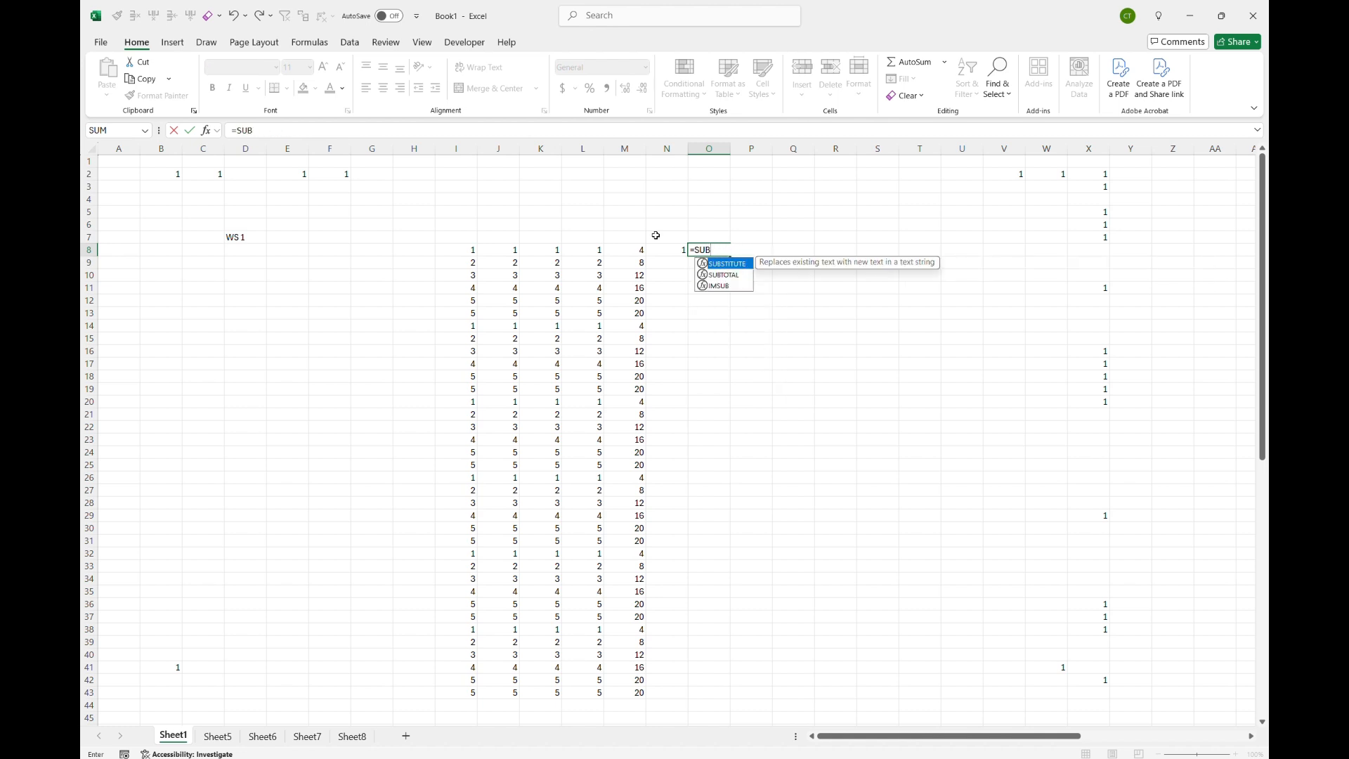
key("BackSpace")
key("Down")
key("Down")
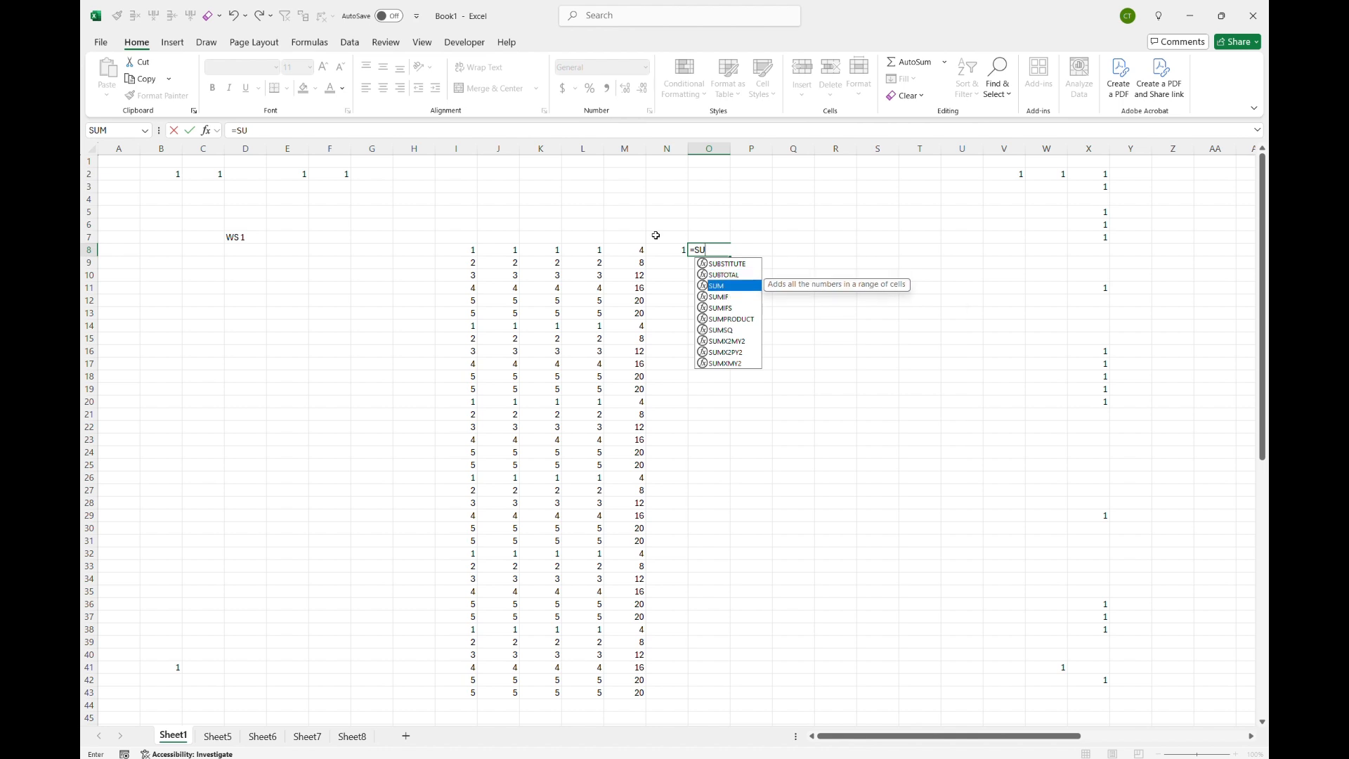
key("Tab")
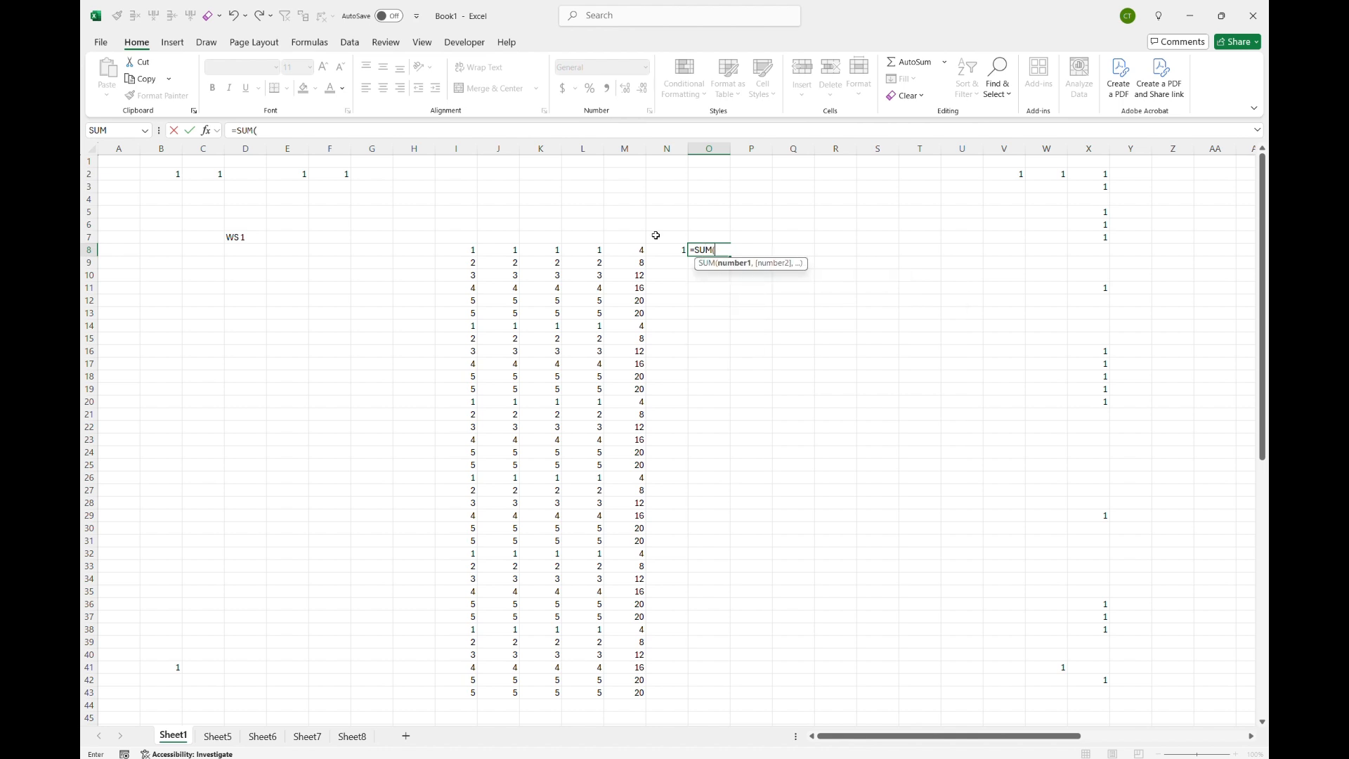
left_click(462, 250)
key("shift+Right")
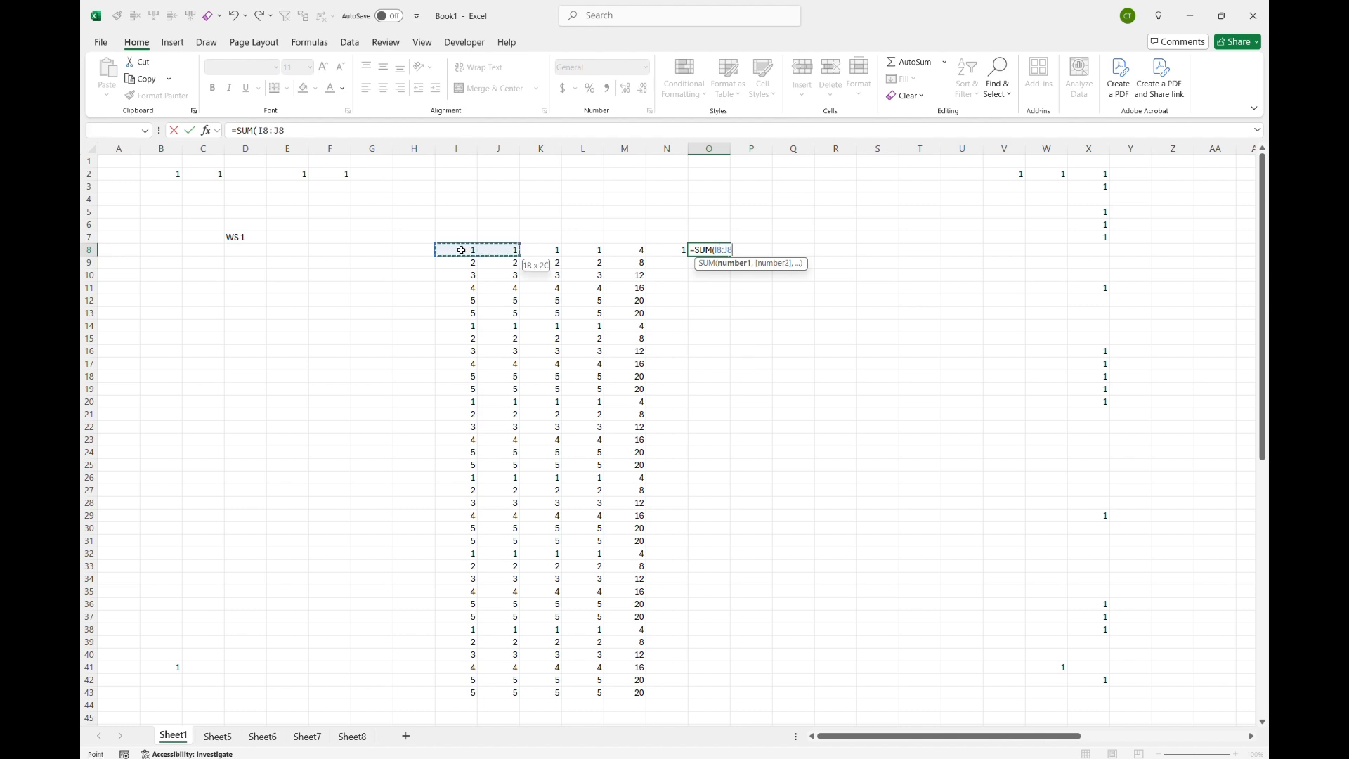
type(")")
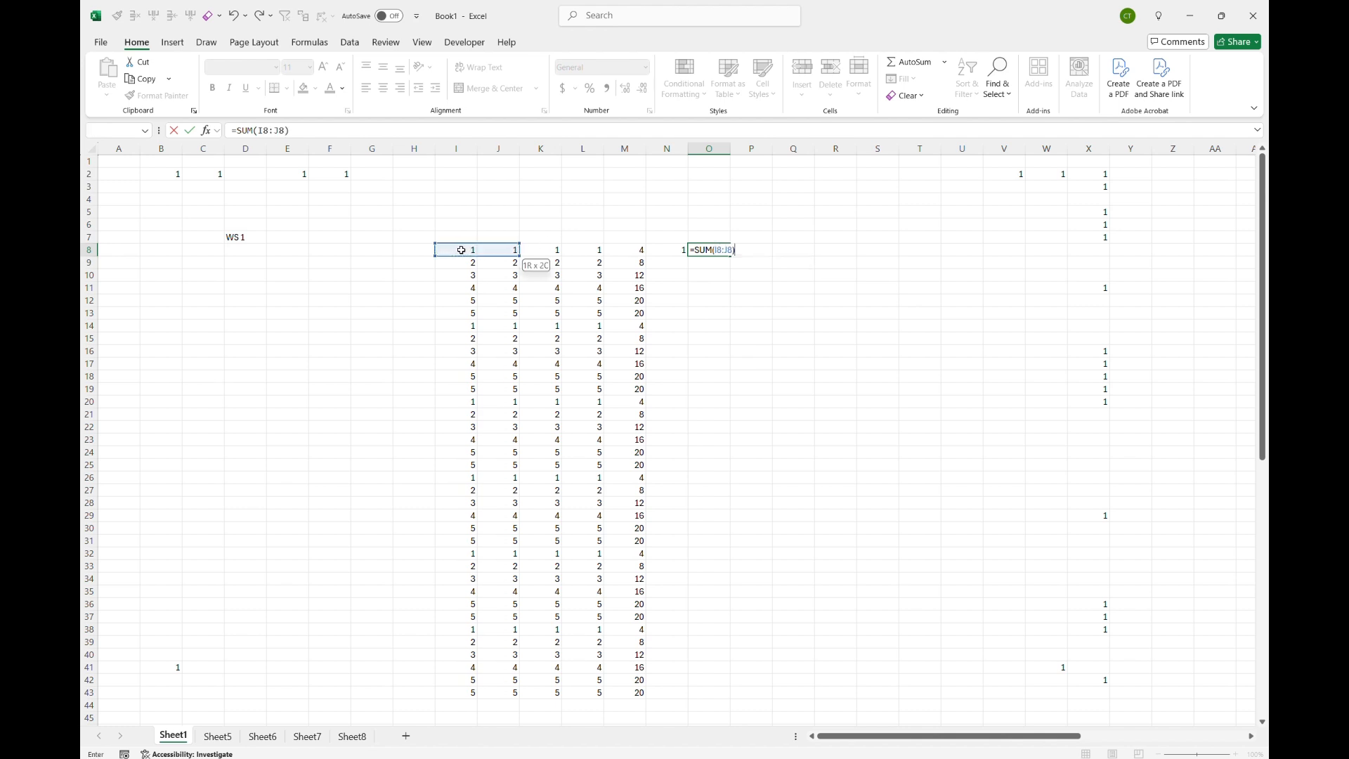
type("/SUM(")
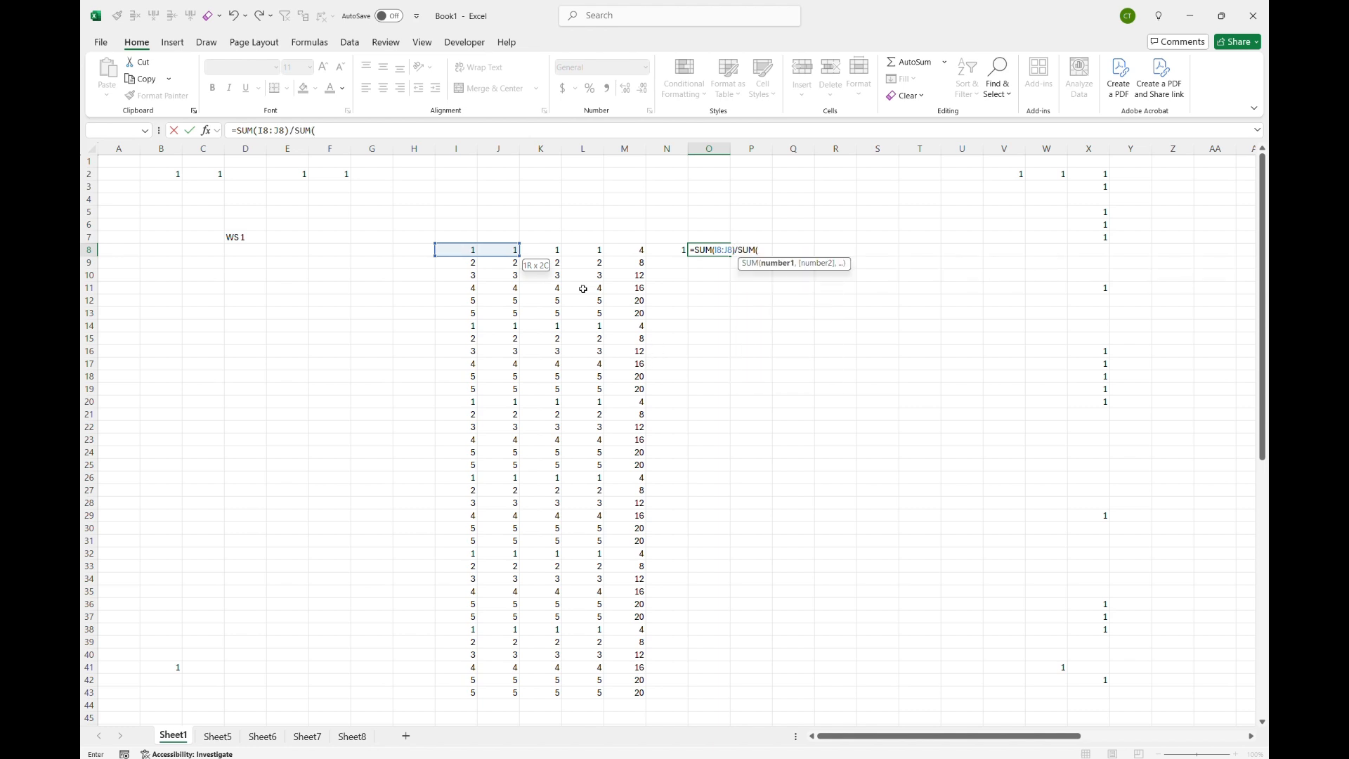
Step: Divide by SUM of K8:L8 and enter the O8 formula =SUM(I8:J8)/SUM(K8:L8)
left_click(548, 254)
key("shift+Right")
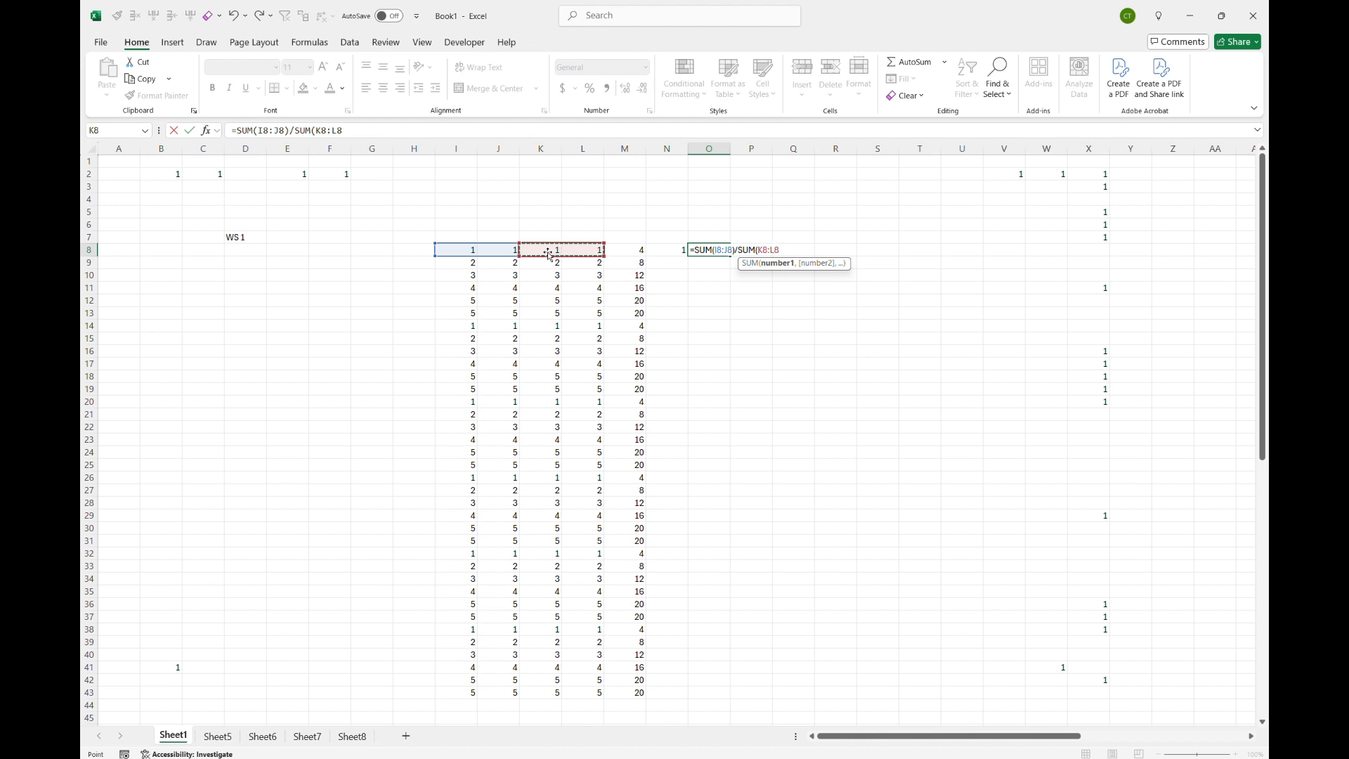
type(")*")
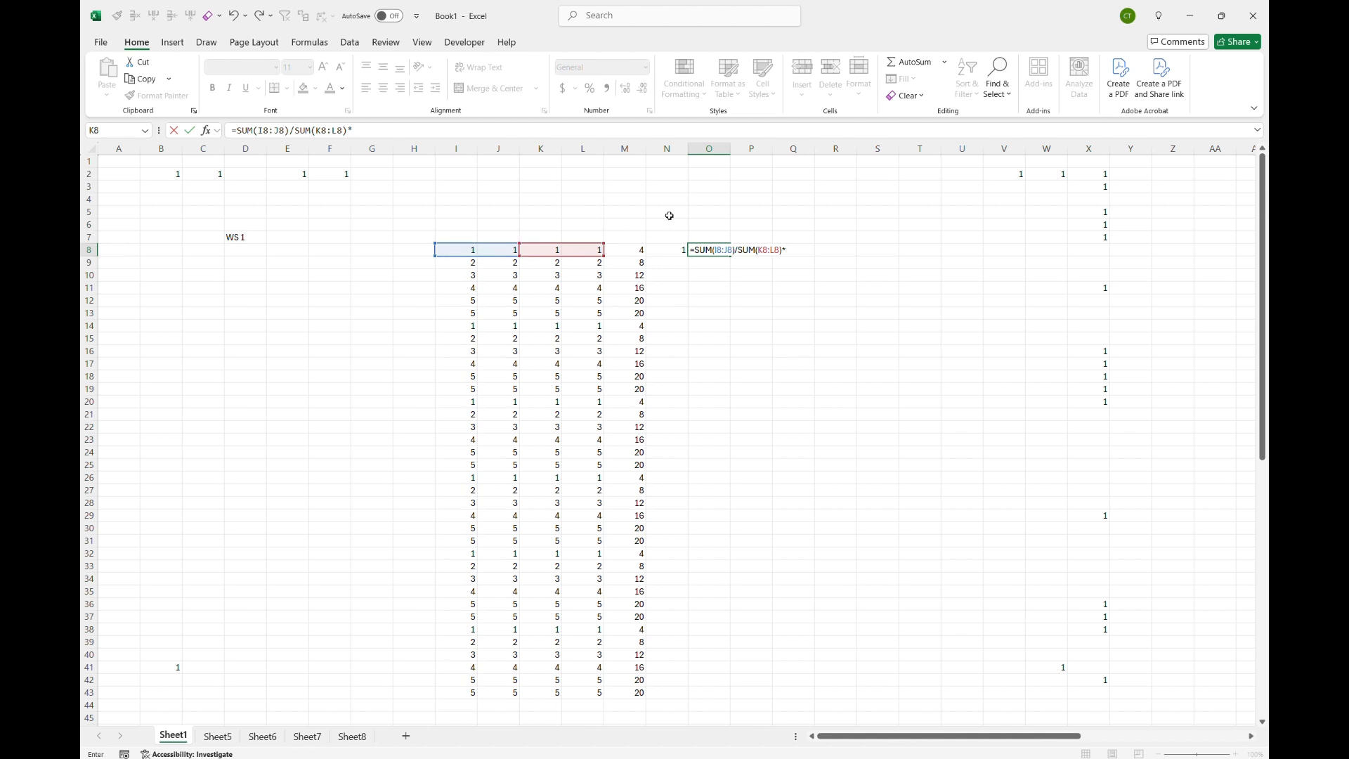
key("ctrl+Return")
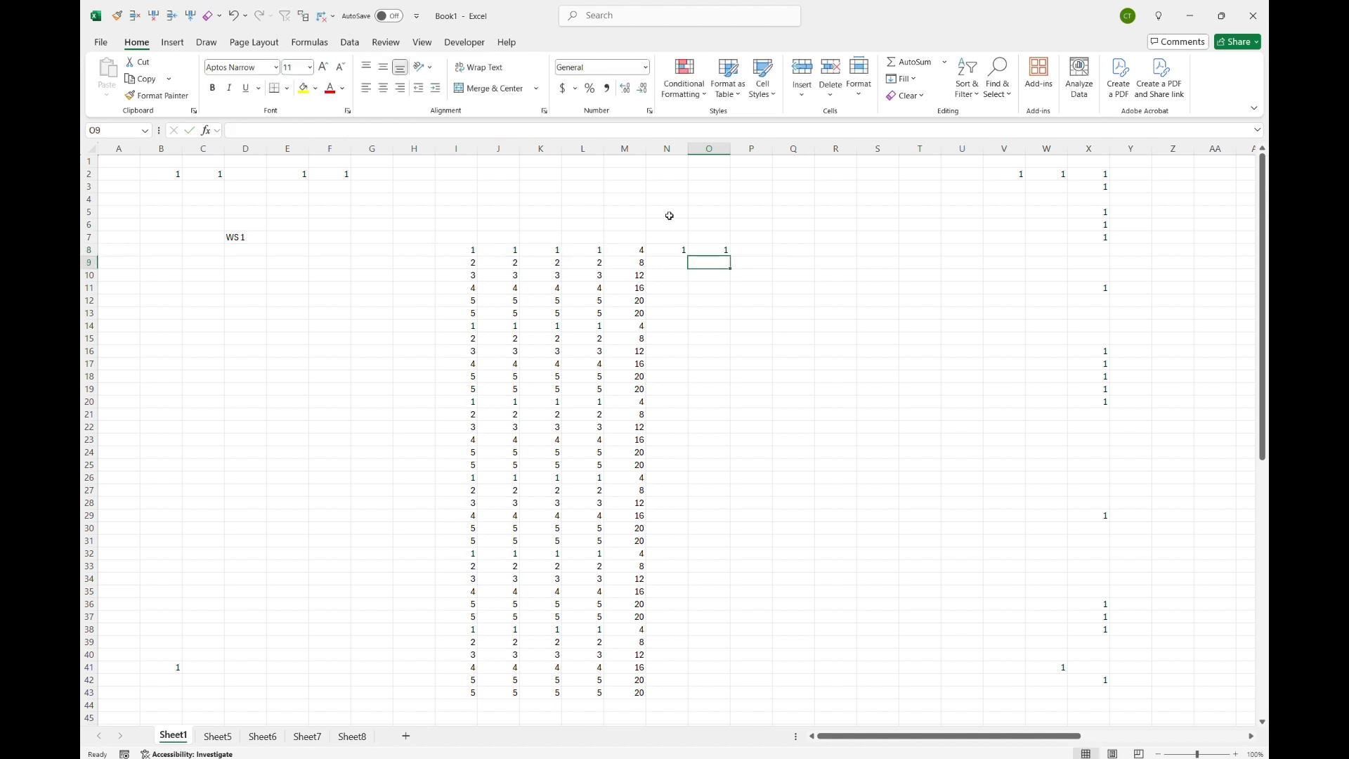
Step: In P8, enter =AVERAGE(M8:O8) using autocomplete and pointing to M8 through O8
key("Right")
type("=av")
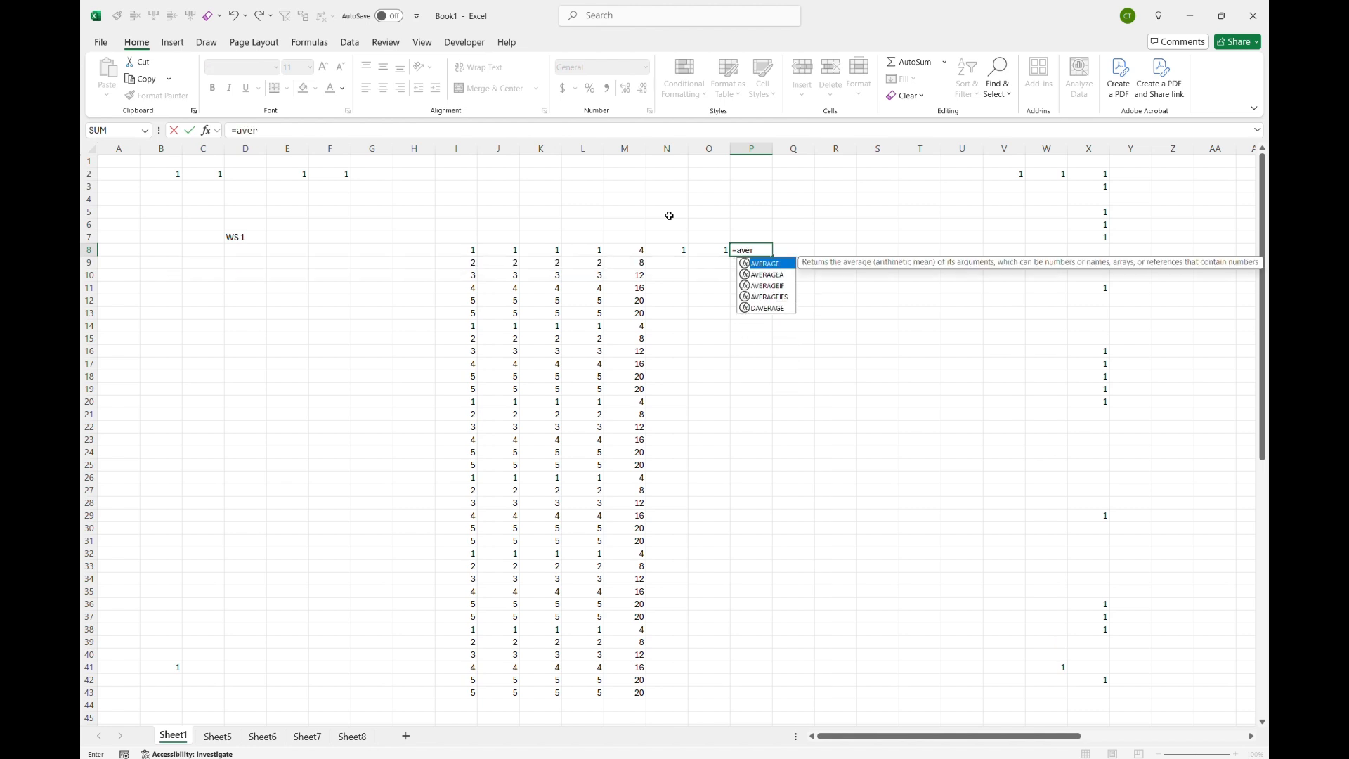
key("Tab")
key("Left")
key("shift+Left")
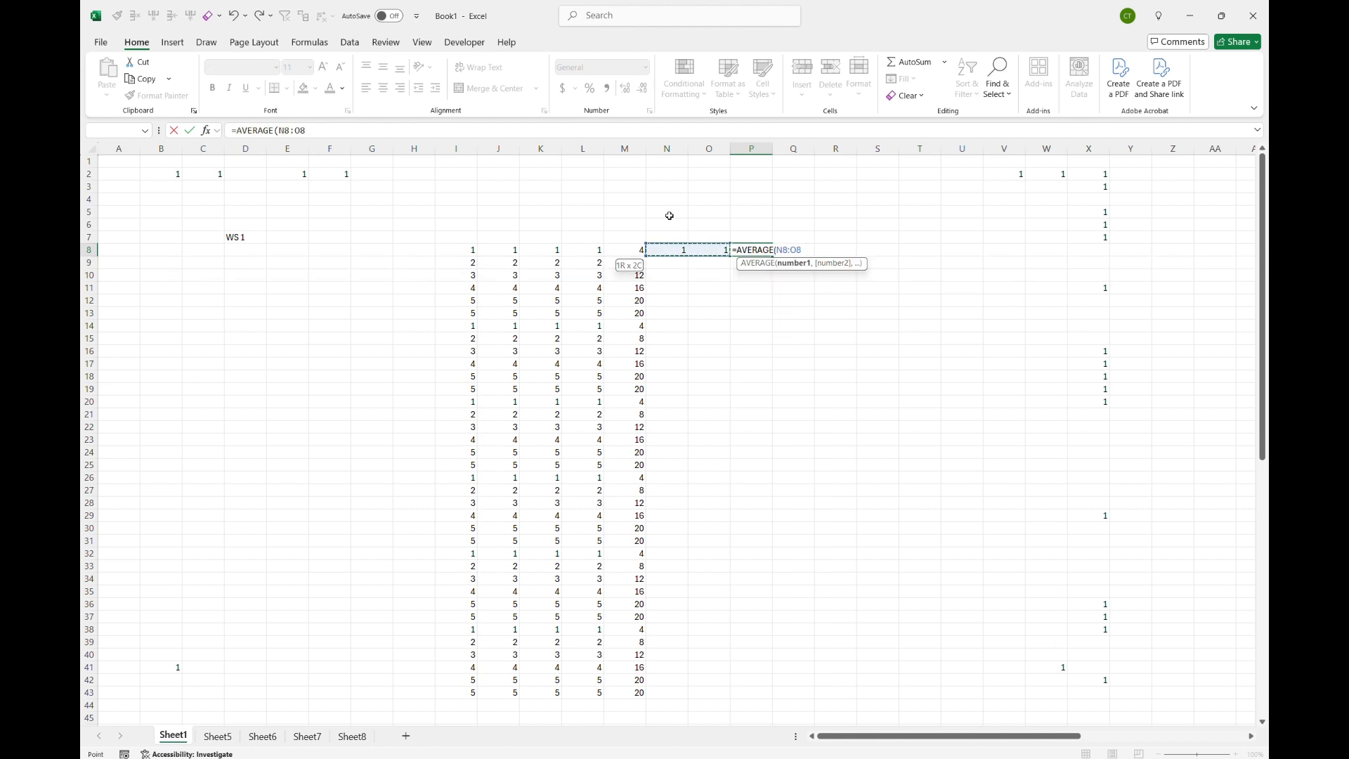
key("shift+Left")
type(")")
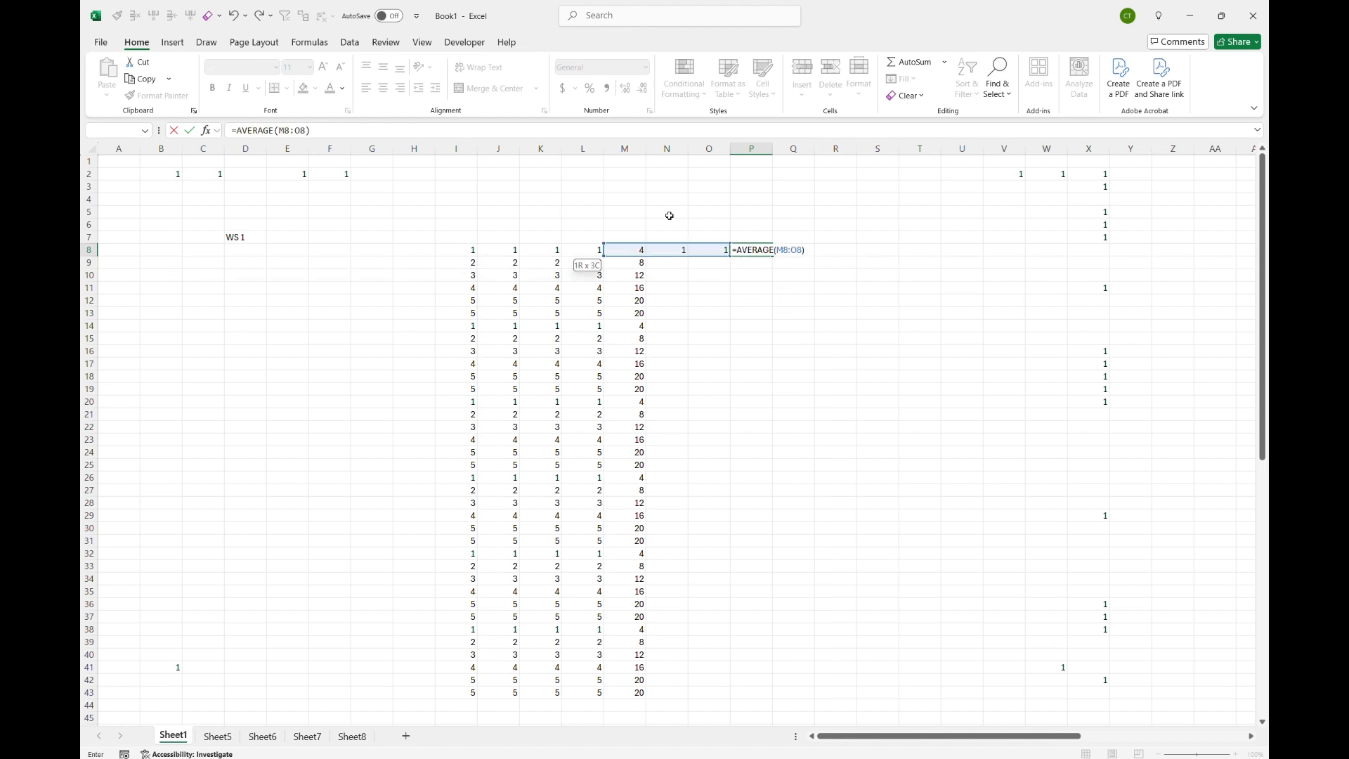
key("Return")
Step: Select M9 down to M43 with an edge jump and clear those SUM formulas
key("Left")
key("Left")
key("Left")
key("ctrl+shift+Down")
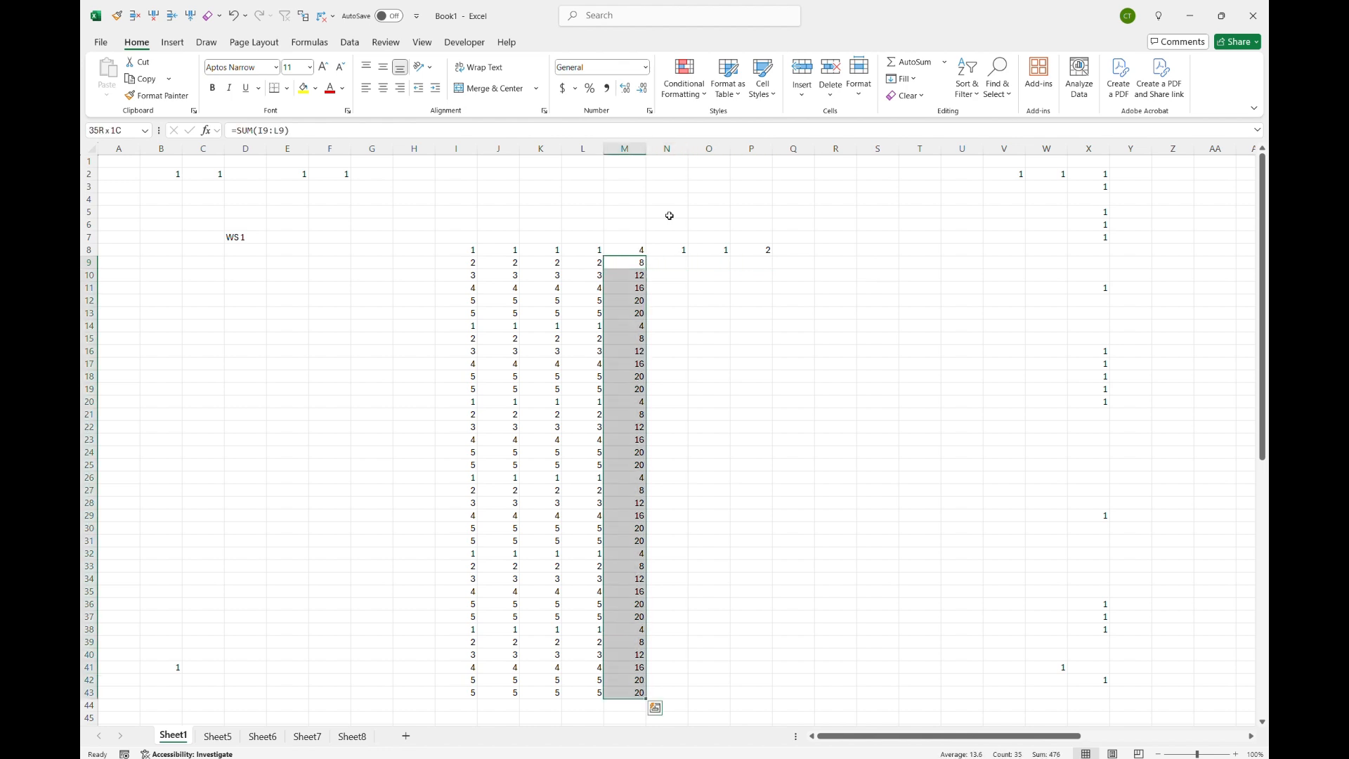
key("Delete")
Step: Select the data block I8 through L43 using shift-extended edge jumps
key("Left")
key("Up")
key("Left")
key("Left")
key("Left")
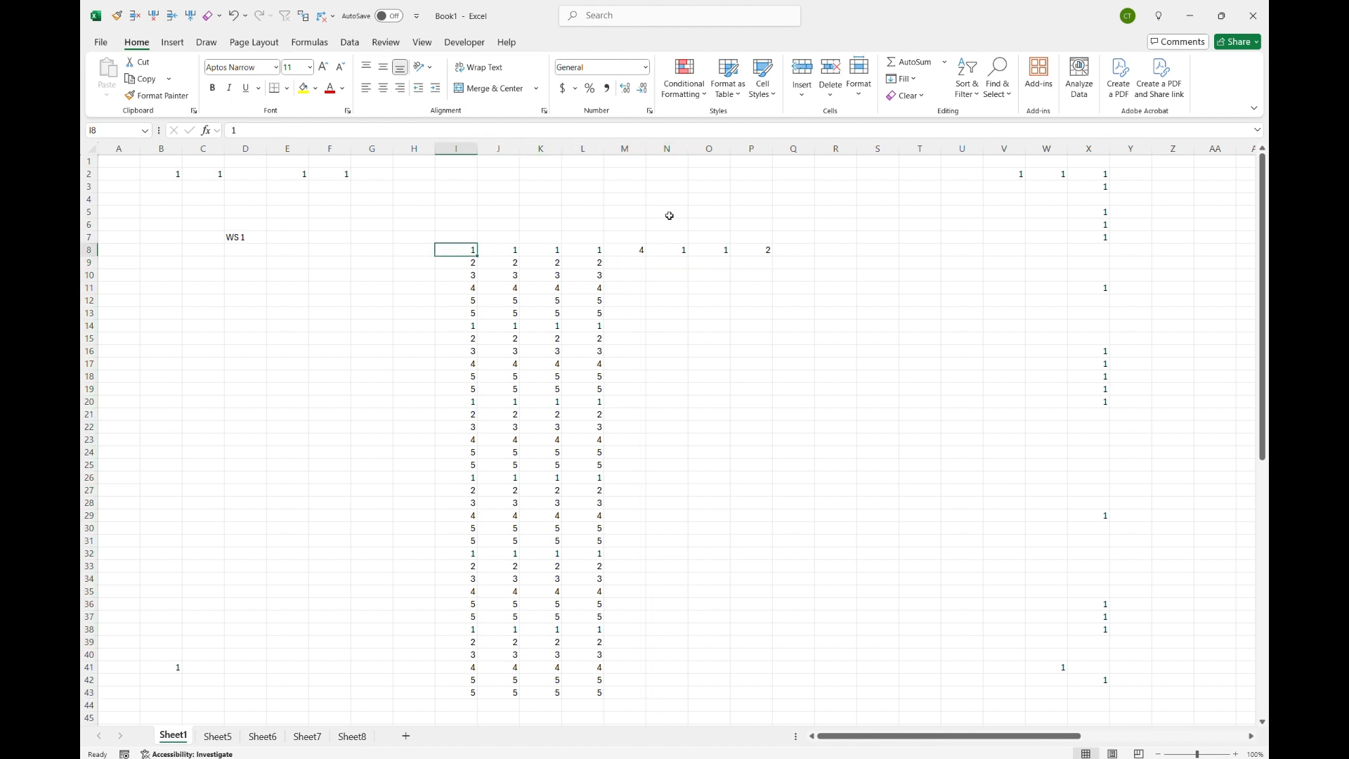
key("shift+Right")
key("shift+Right")
key("shift+Right")
key("ctrl+shift+Down")
key("Right")
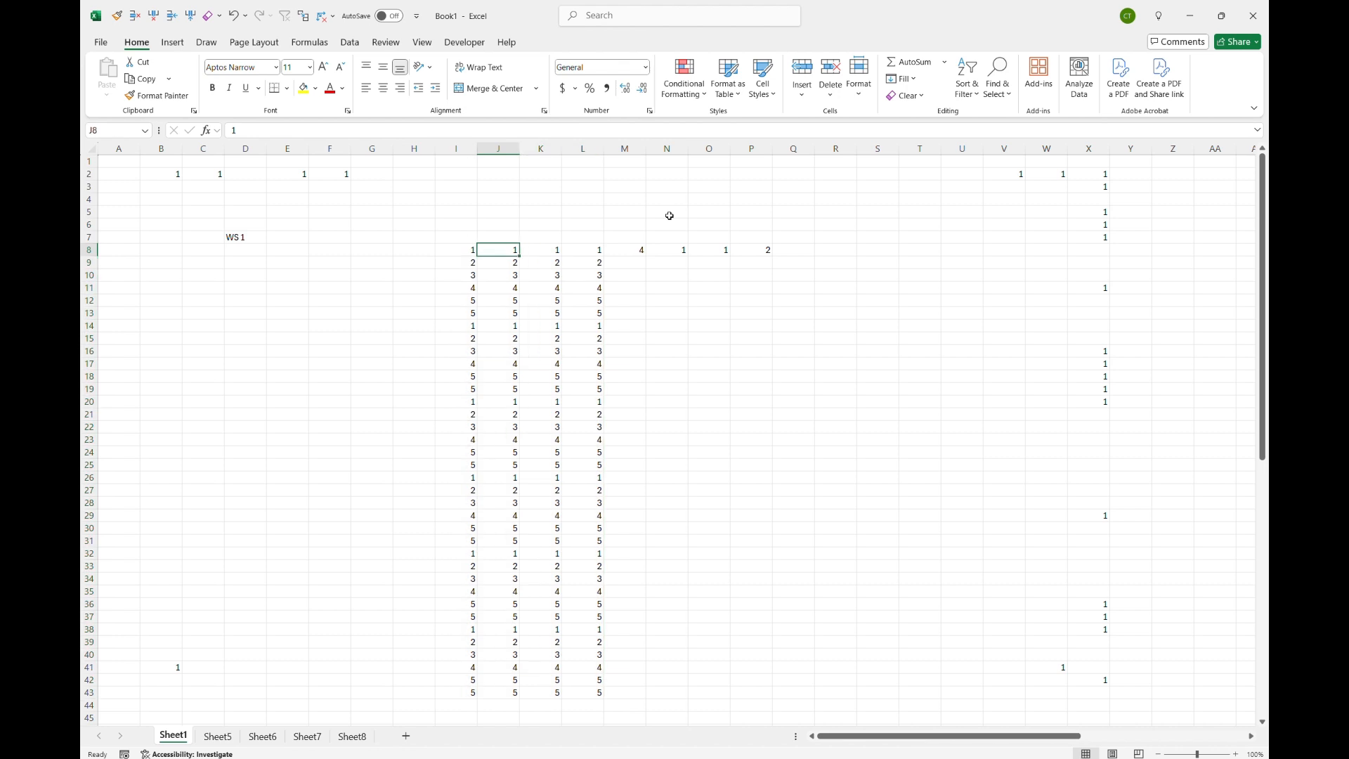
Step: Select M8 through P43 and fill the row 8 formulas down through row 43
key("Right")
key("Right")
key("Right")
key("Right")
key("Right")
key("Right")
key("Right")
key("Left")
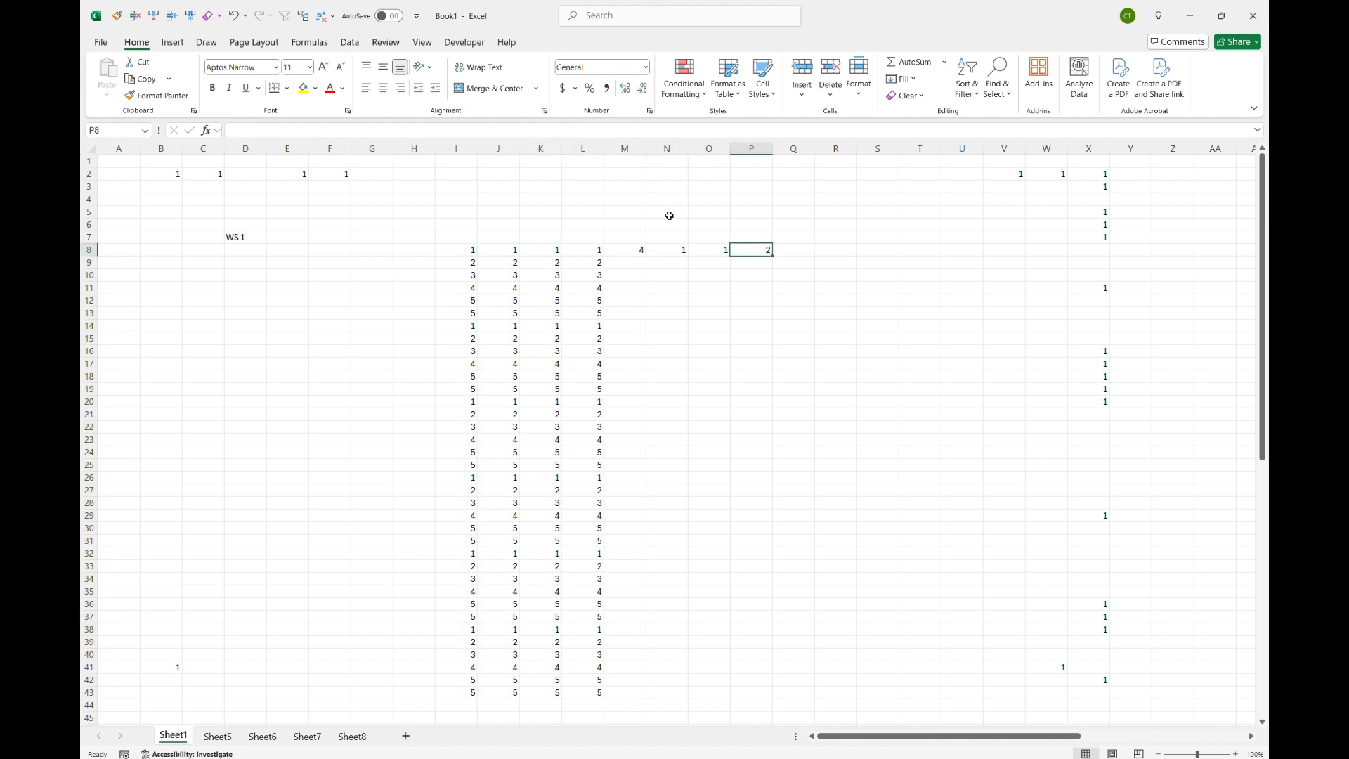
key("Left")
key("Left")
key("Left")
key("Left")
key("ctrl+Down")
key("Right")
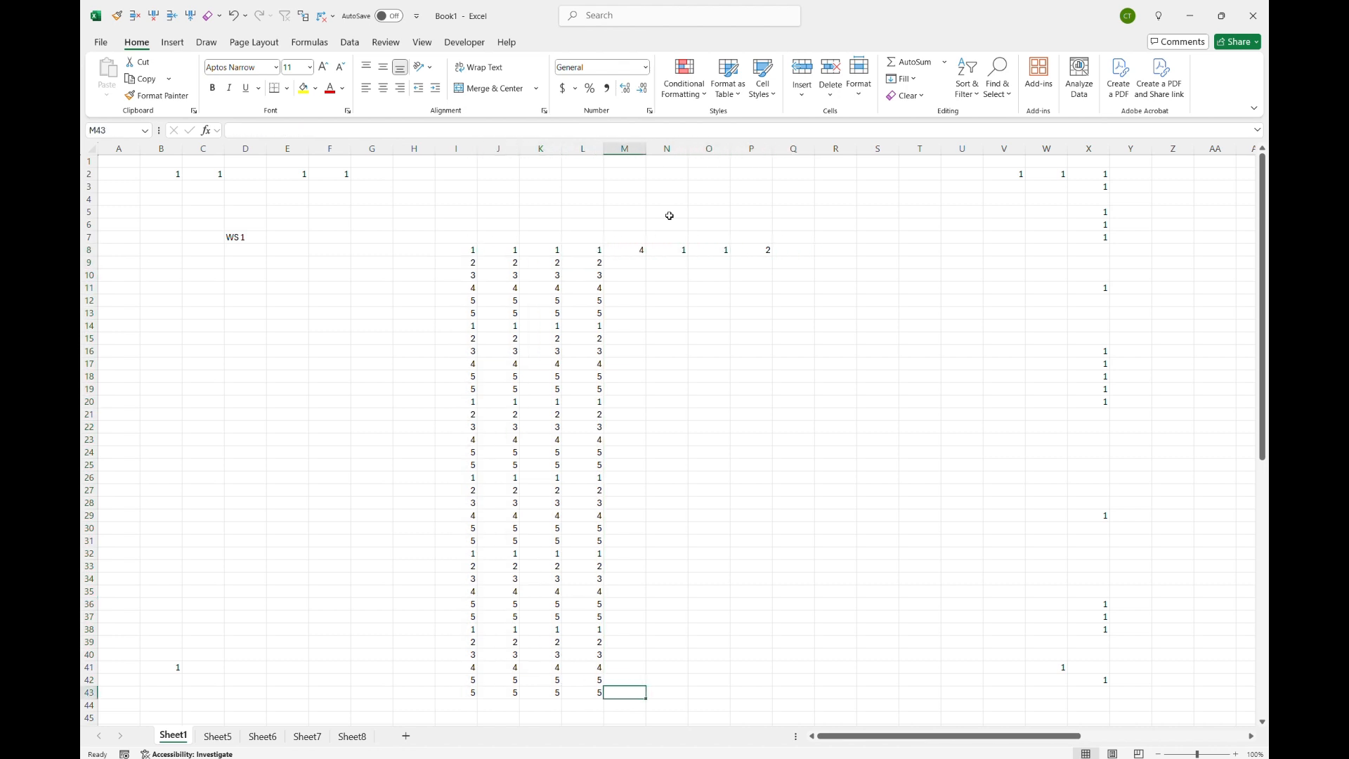
key("shift+Right")
key("shift+Right")
key("shift+Right")
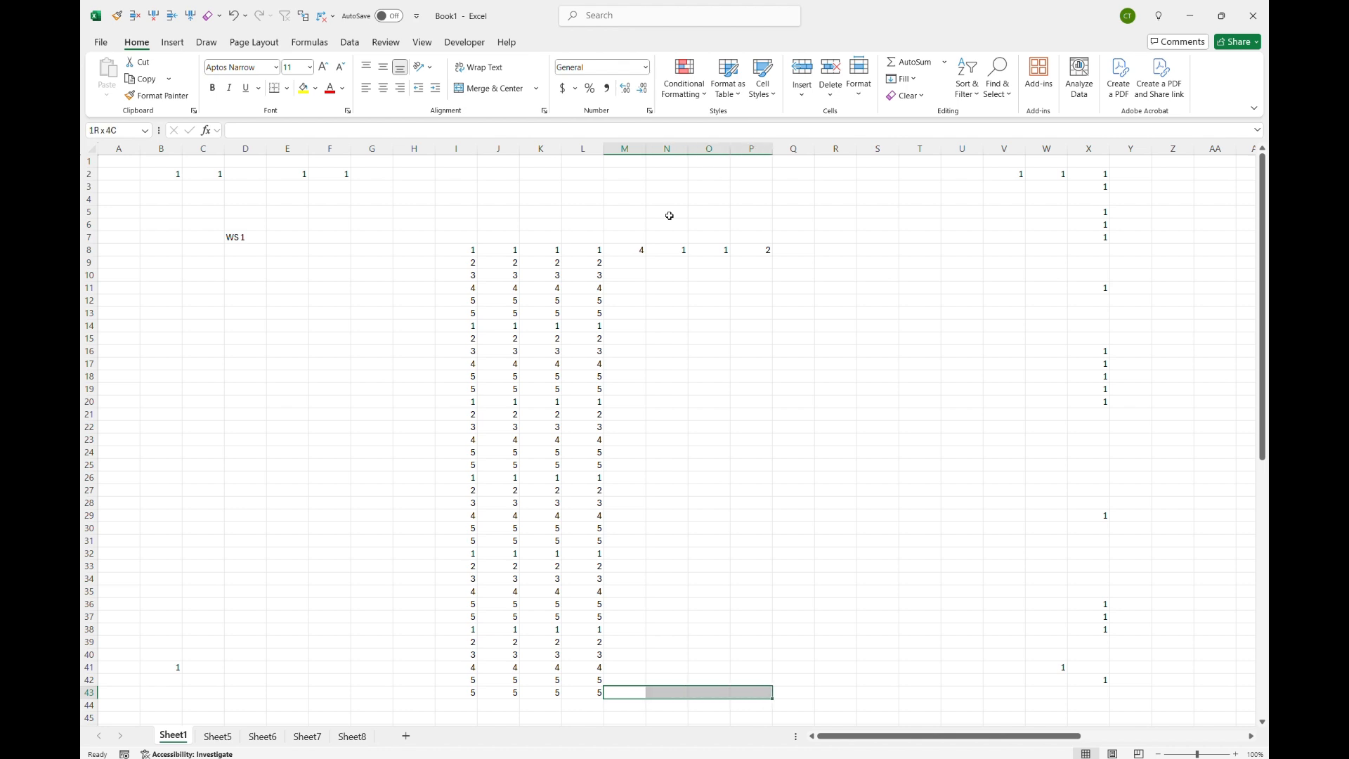
key("ctrl+shift+Up")
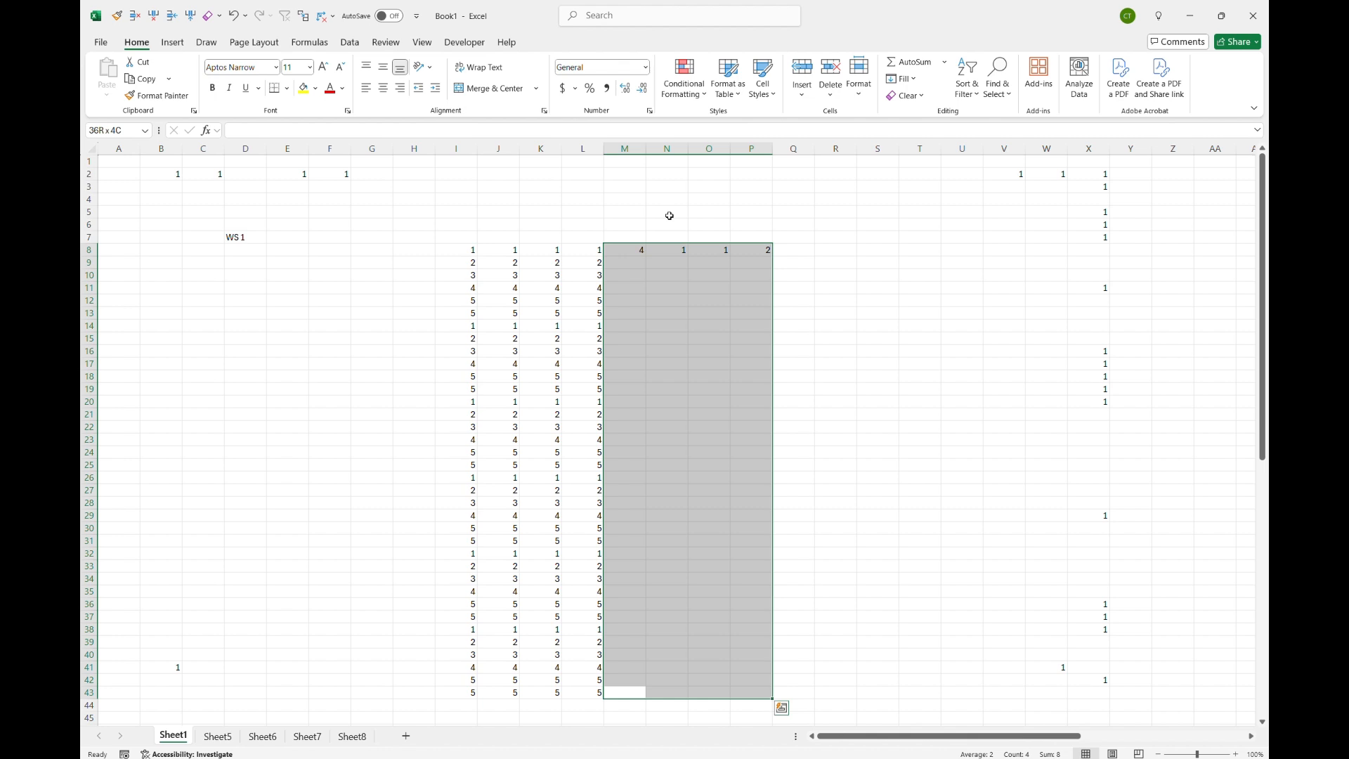
key("ctrl+d")
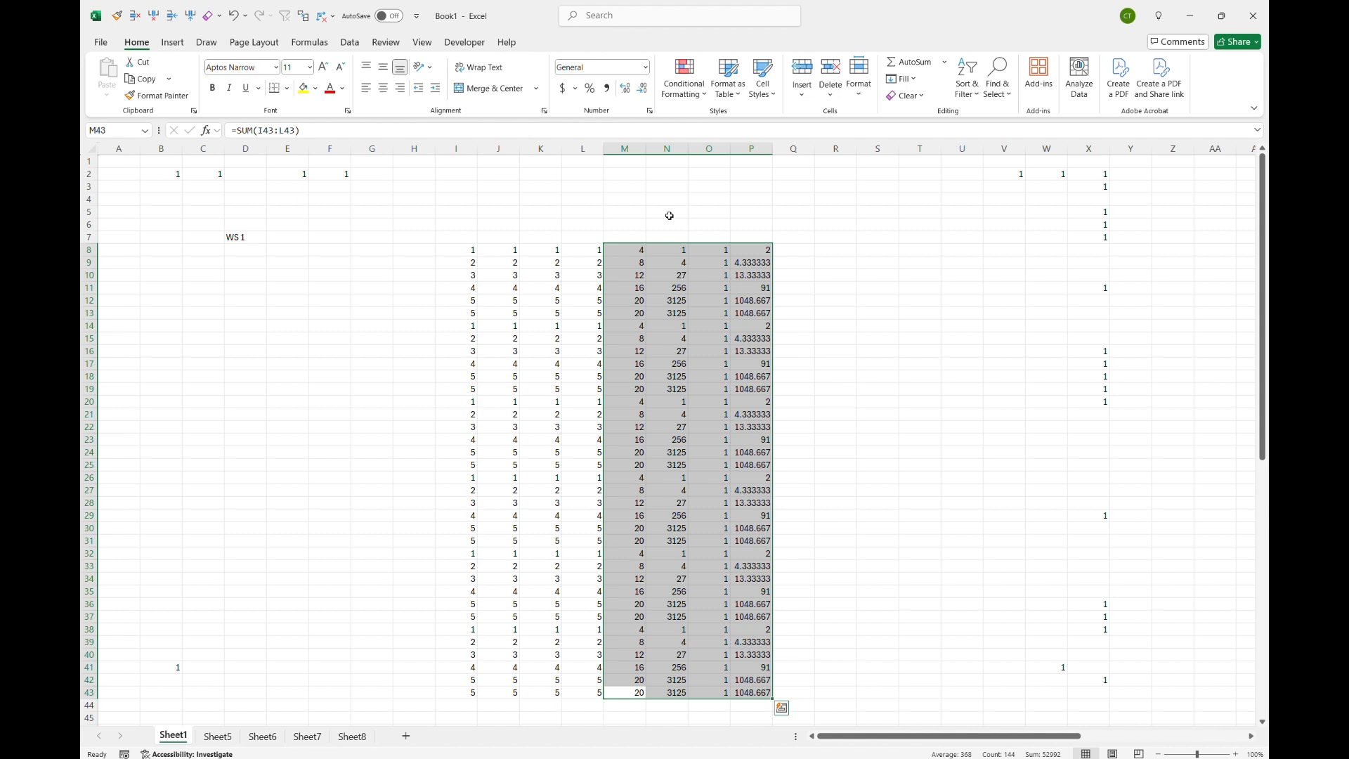
Step: Jump back to the top of the data and check the O8 formula
key("Left")
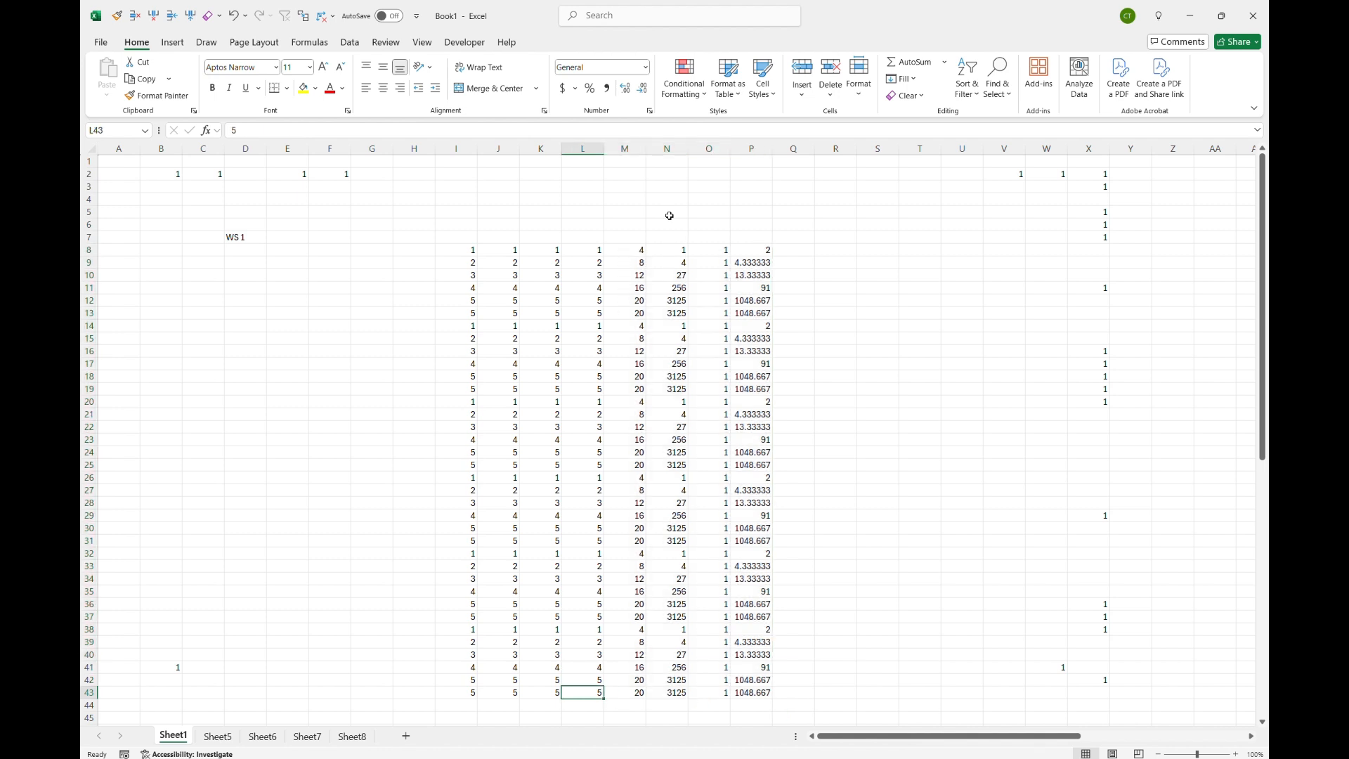
key("Up")
key("ctrl+Up")
key("Right")
key("Right")
key("Right")
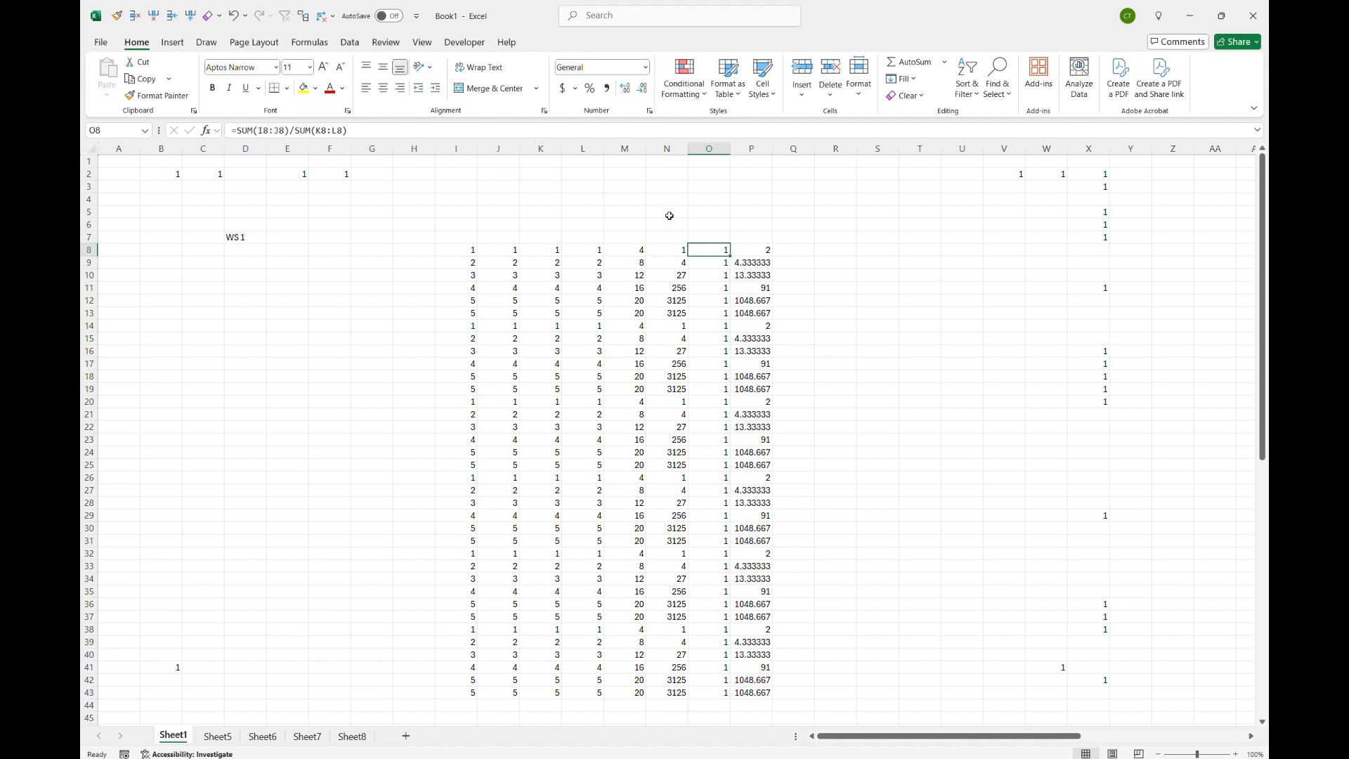
Step: Enter the values 1, 2, 3 and 4 down R8 through R11
key("Right")
key("Right")
key("Right")
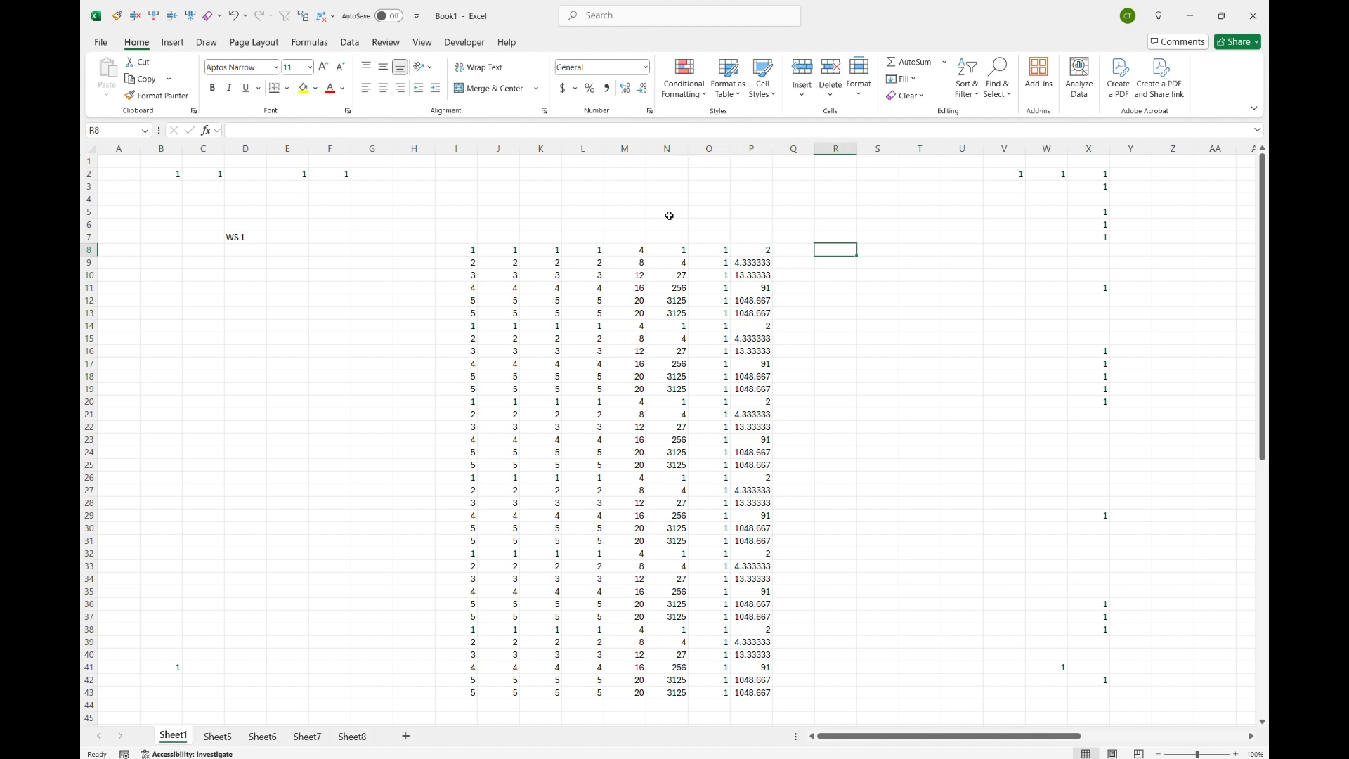
key("Left")
key("Left")
key("Right")
key("Right")
type("1")
key("Return")
type("2")
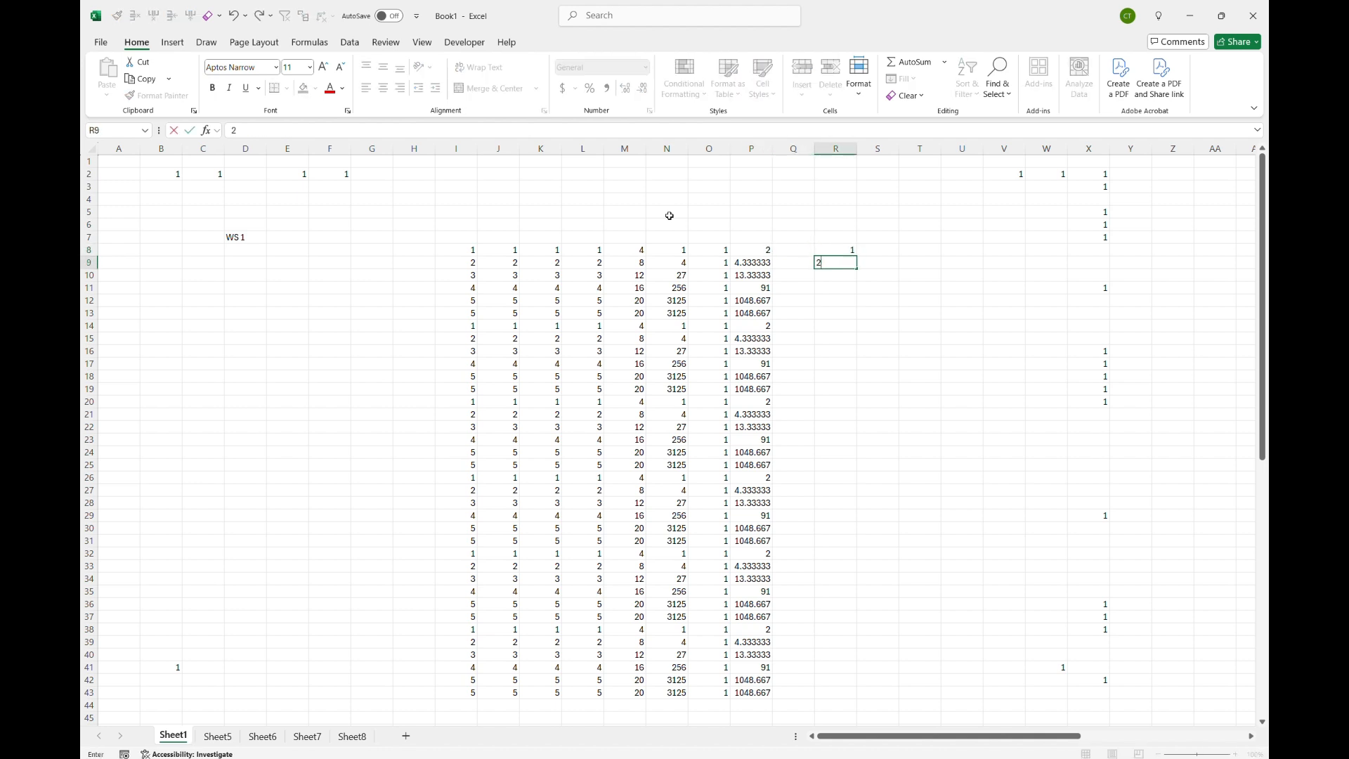
key("Return")
type("3")
key("Return")
type("4")
Step: Enter the values 1, 2, 3 and 4 down S8 through S11
key("Tab")
key("Up")
key("Up")
key("Up")
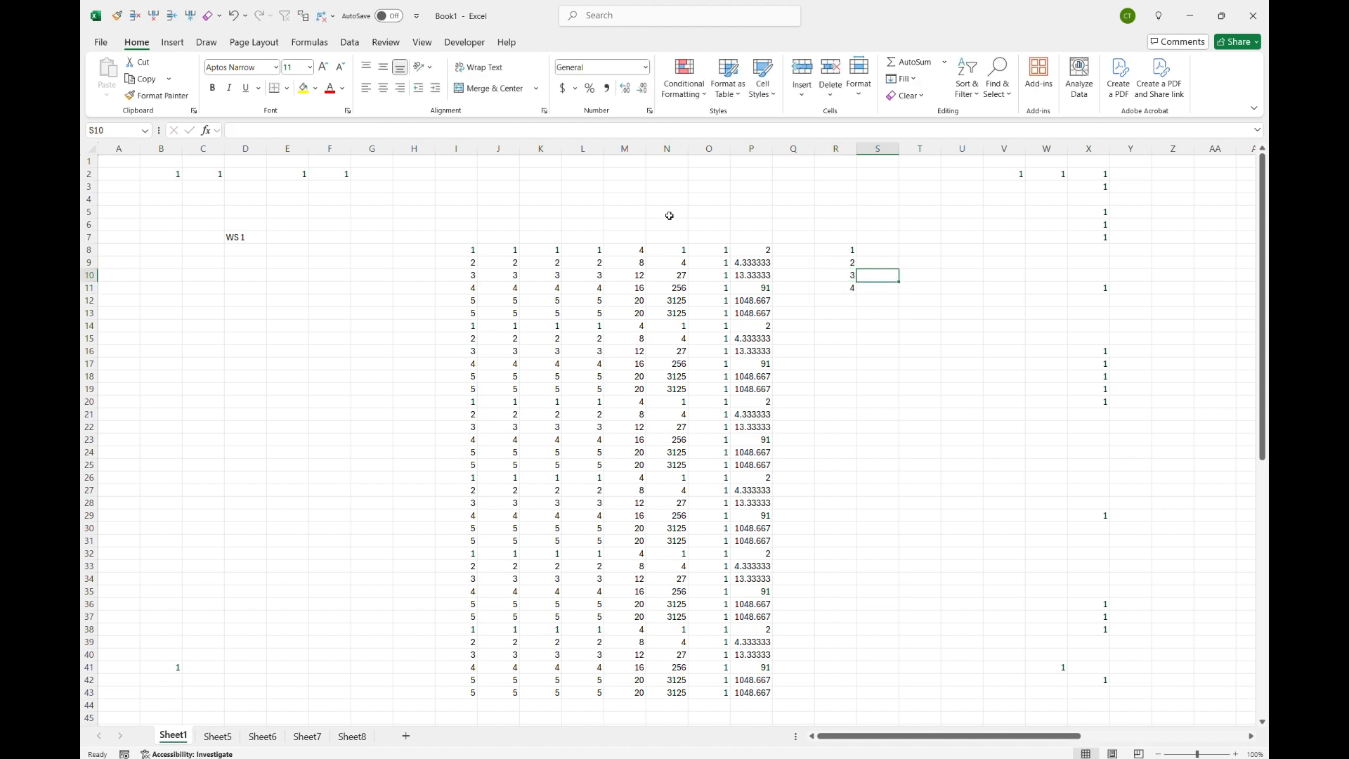
type("1")
key("Return")
type("2")
key("Return")
type("3")
key("Return")
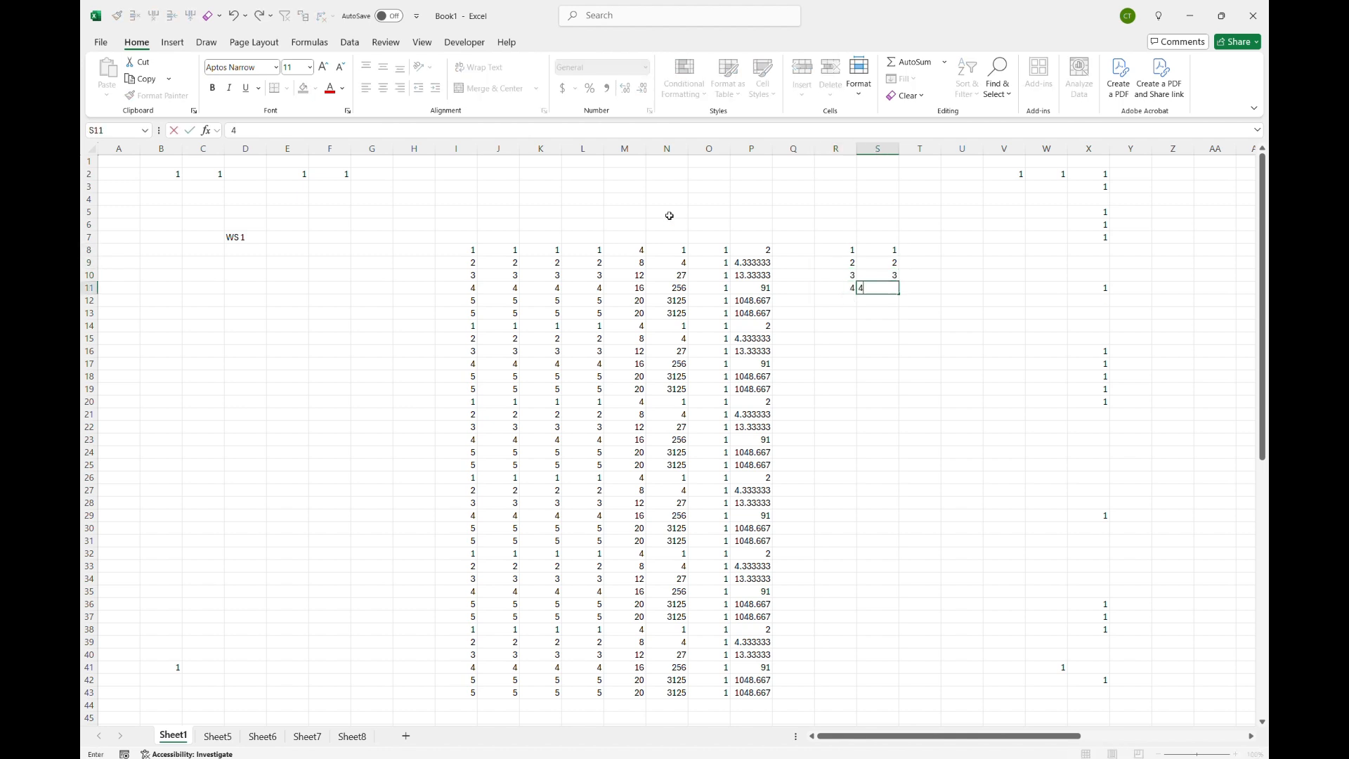
type("4")
Step: Enter the values 1, 2, 3 and 4 down T8 through T11
key("Tab")
key("Up")
key("Up")
Step: Enter the formula =SUM(R8:R11) in U8 by pointing to the R8:R11 block
key("Up")
type("1")
key("Return")
type("2")
key("Return")
type("3")
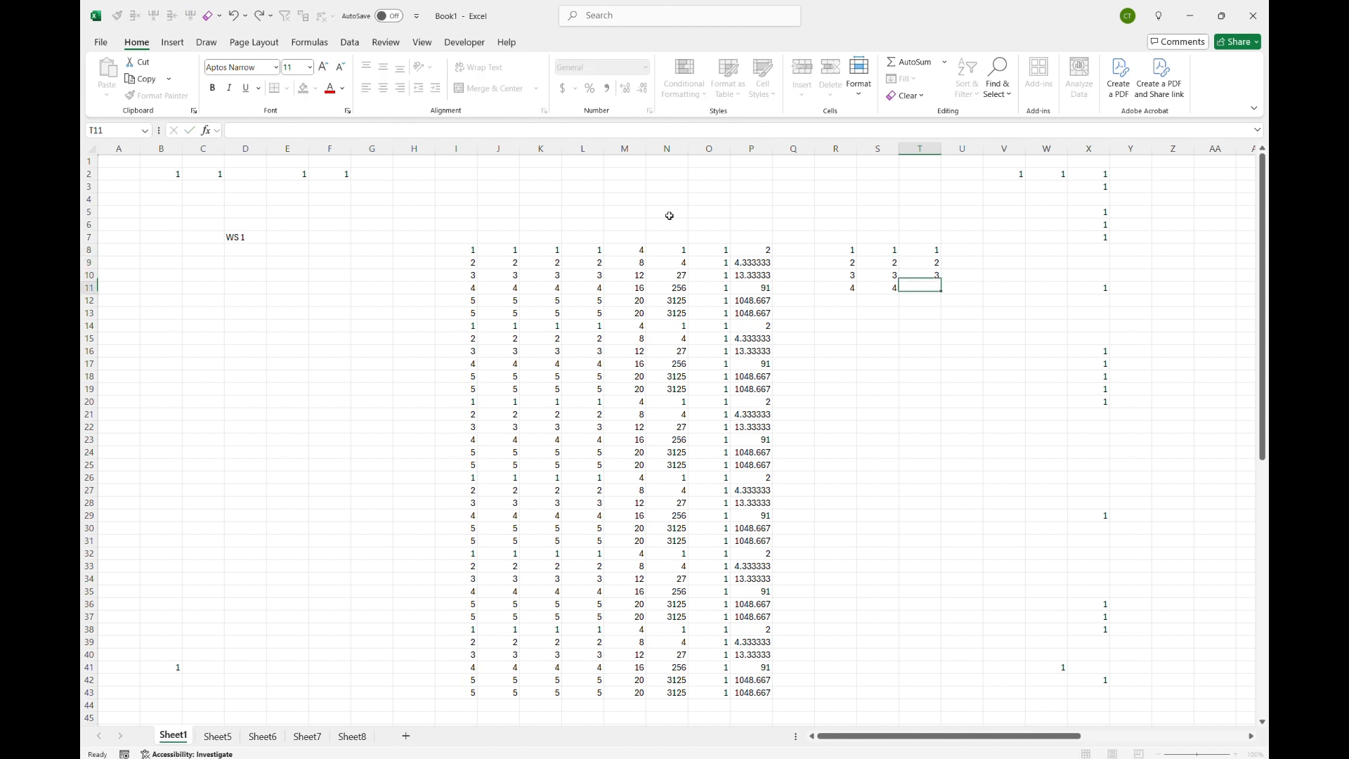
key("Return")
type("4")
key("Tab")
key("Up")
key("Up")
key("Up")
key("Up")
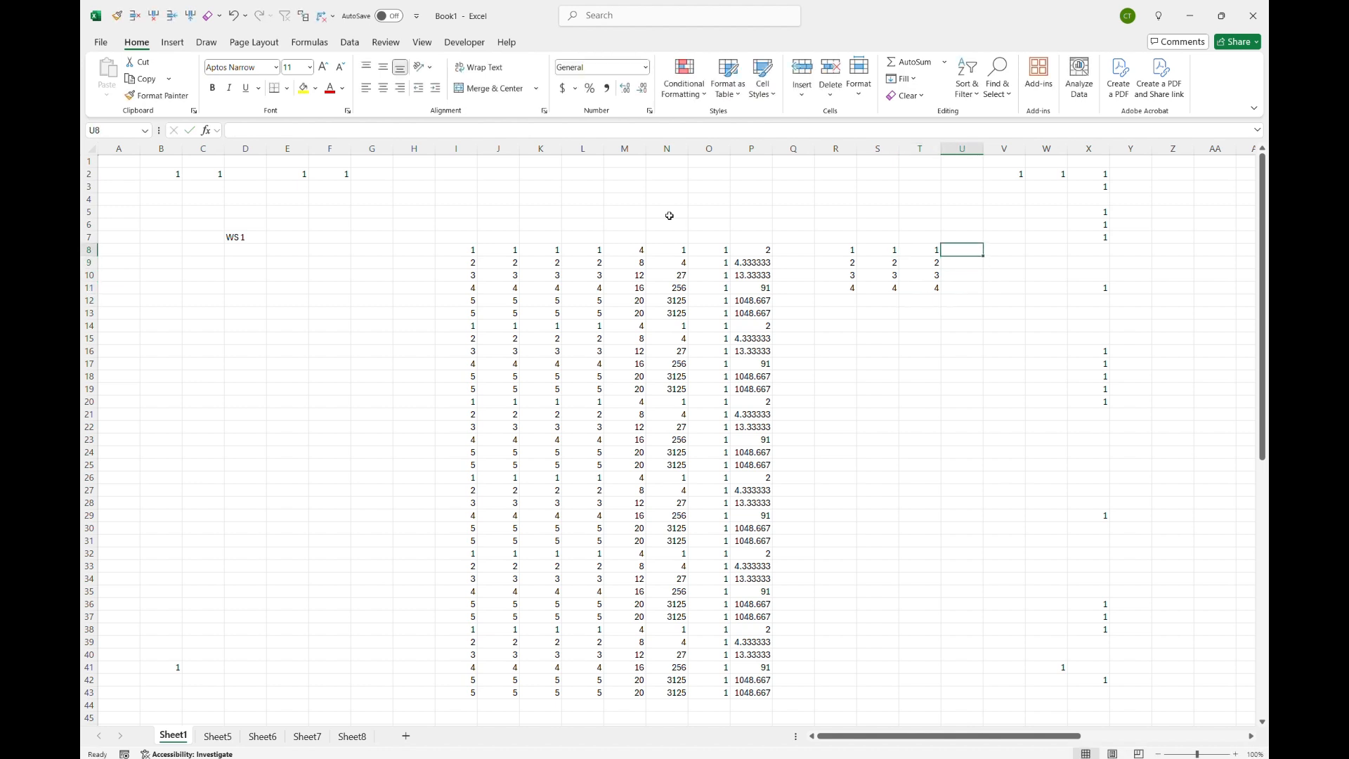
type("=")
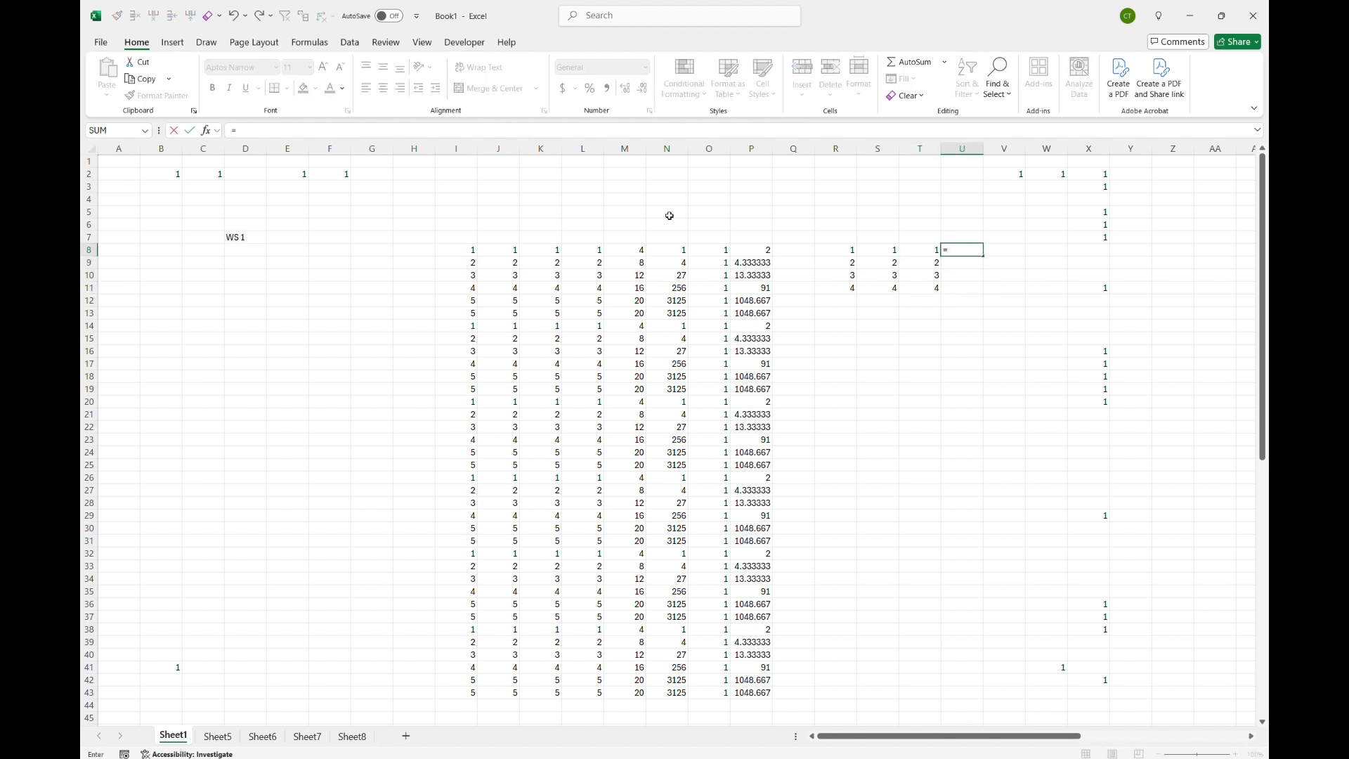
type("SUM(")
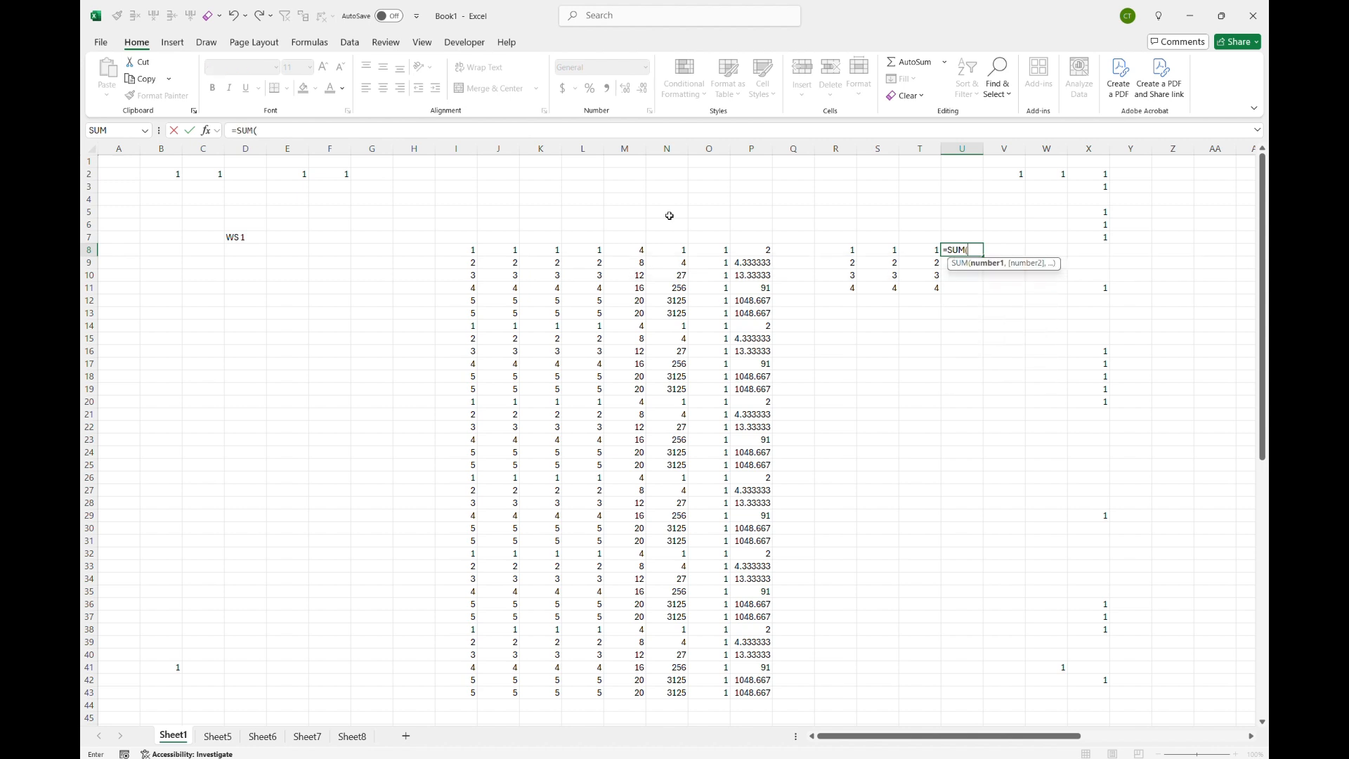
key("Left")
key("Left")
key("Left")
key("shift+Down")
key("shift+Down")
key("shift+Down")
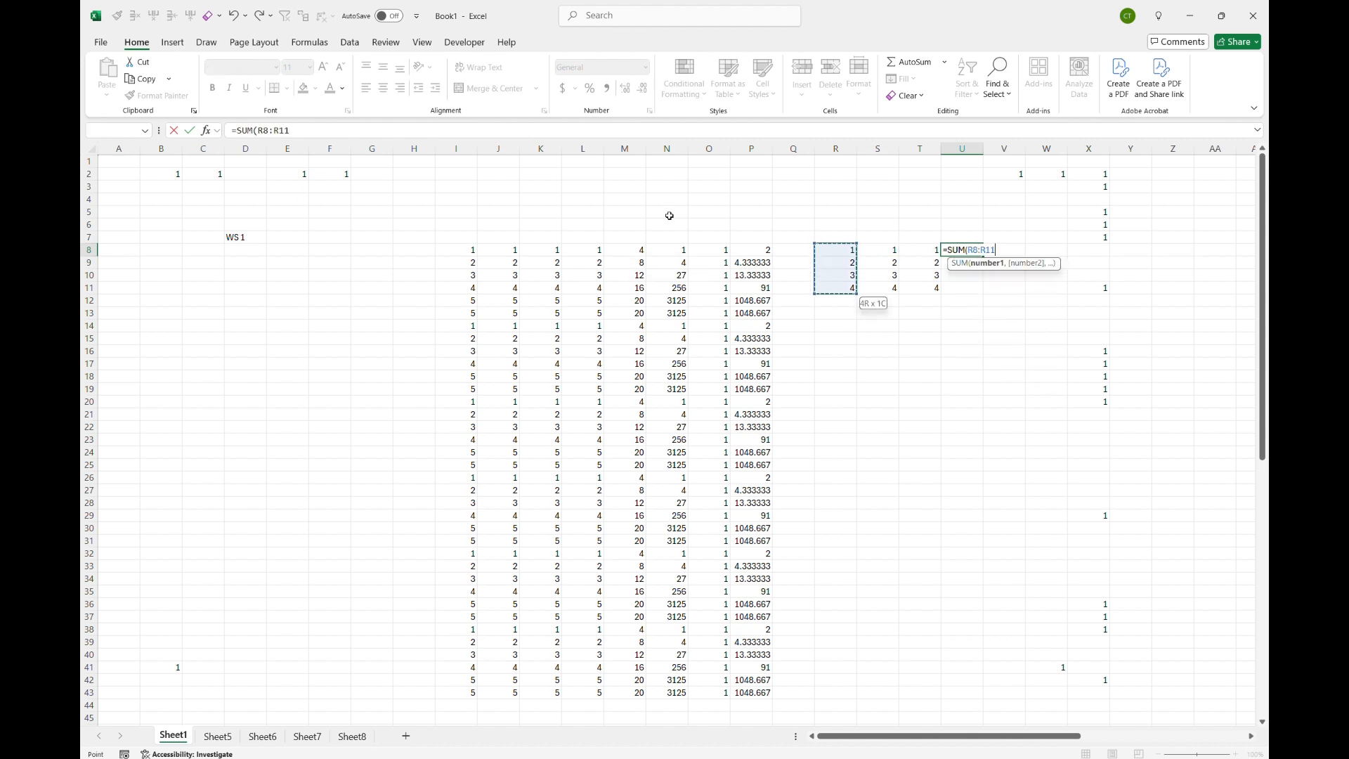
key("Return")
key("Up")
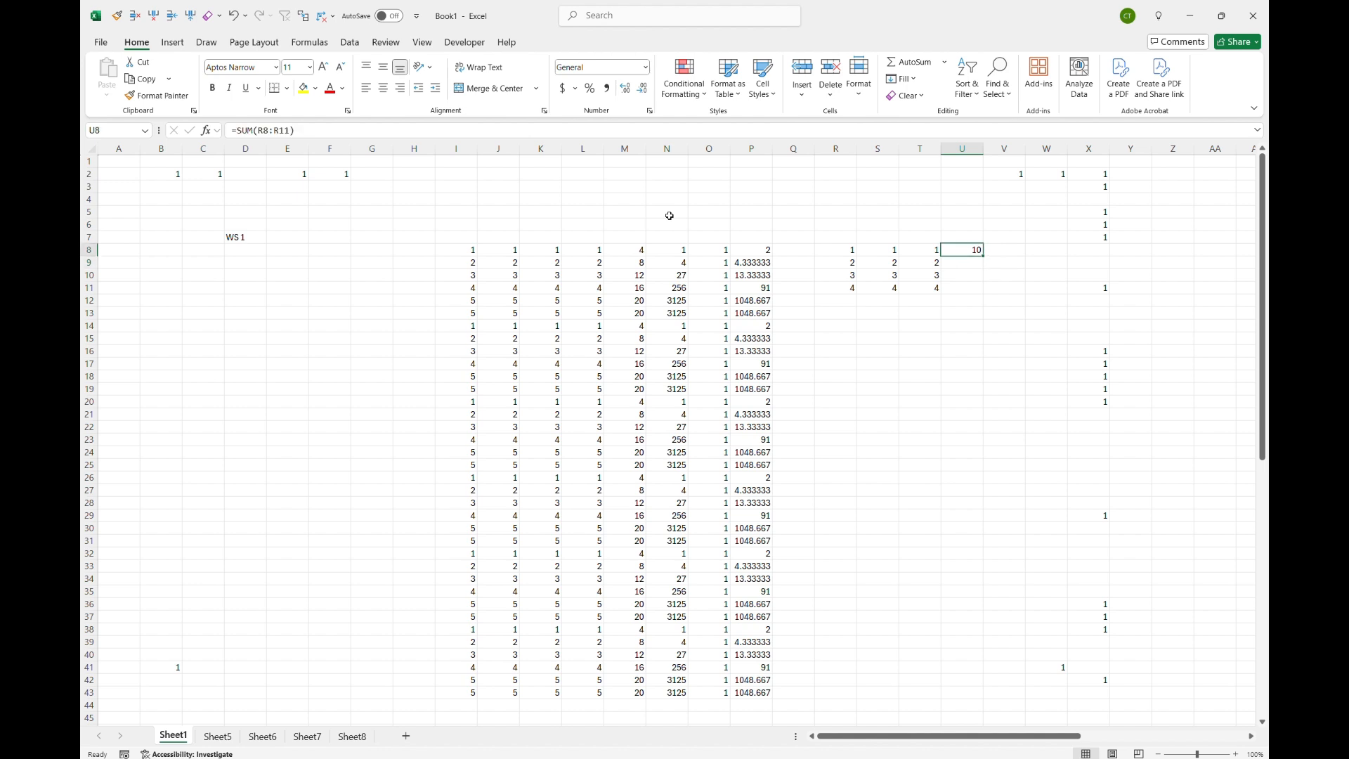
Step: Fill the U8 sum formula right across V8 and W8
key("Left")
key("Left")
key("Left")
key("Right")
key("Right")
key("Right")
key("shift+Right")
key("shift+Right")
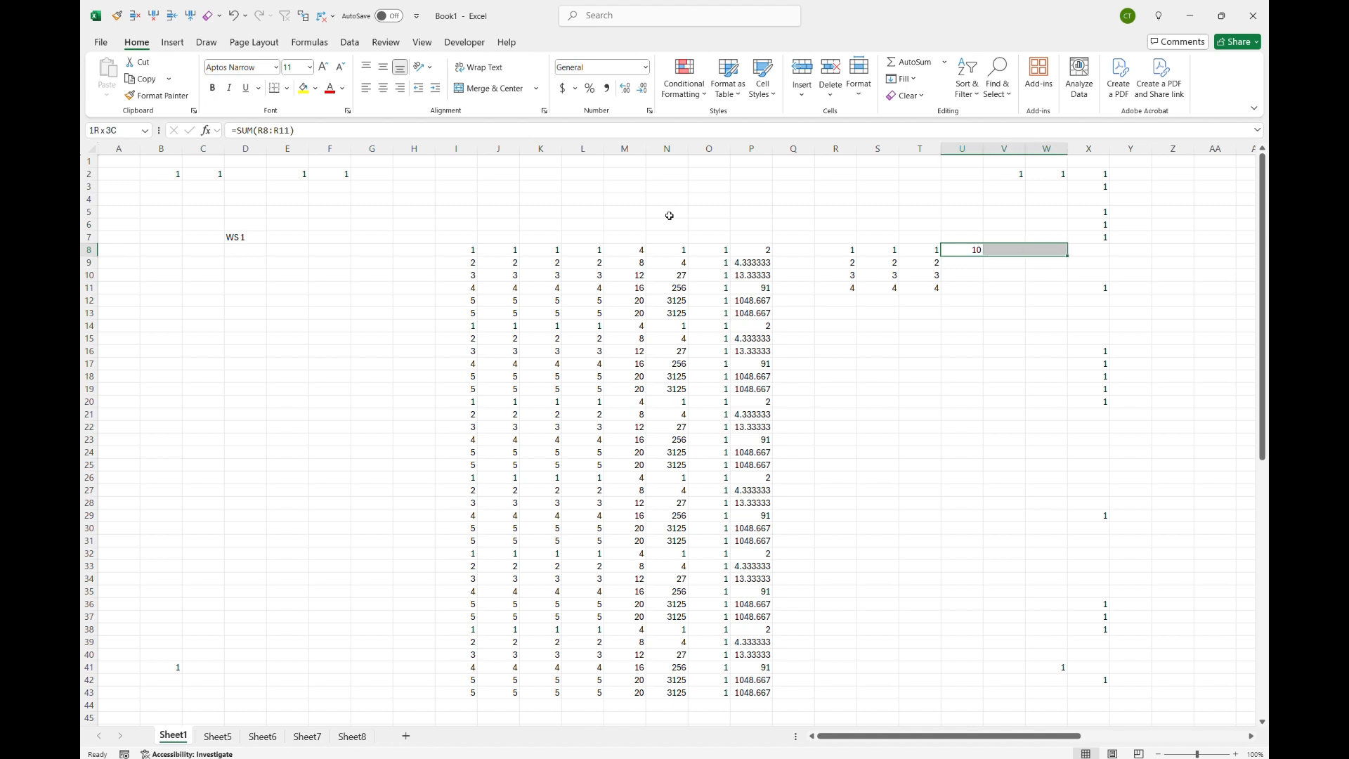
key("ctrl+r")
key("Down")
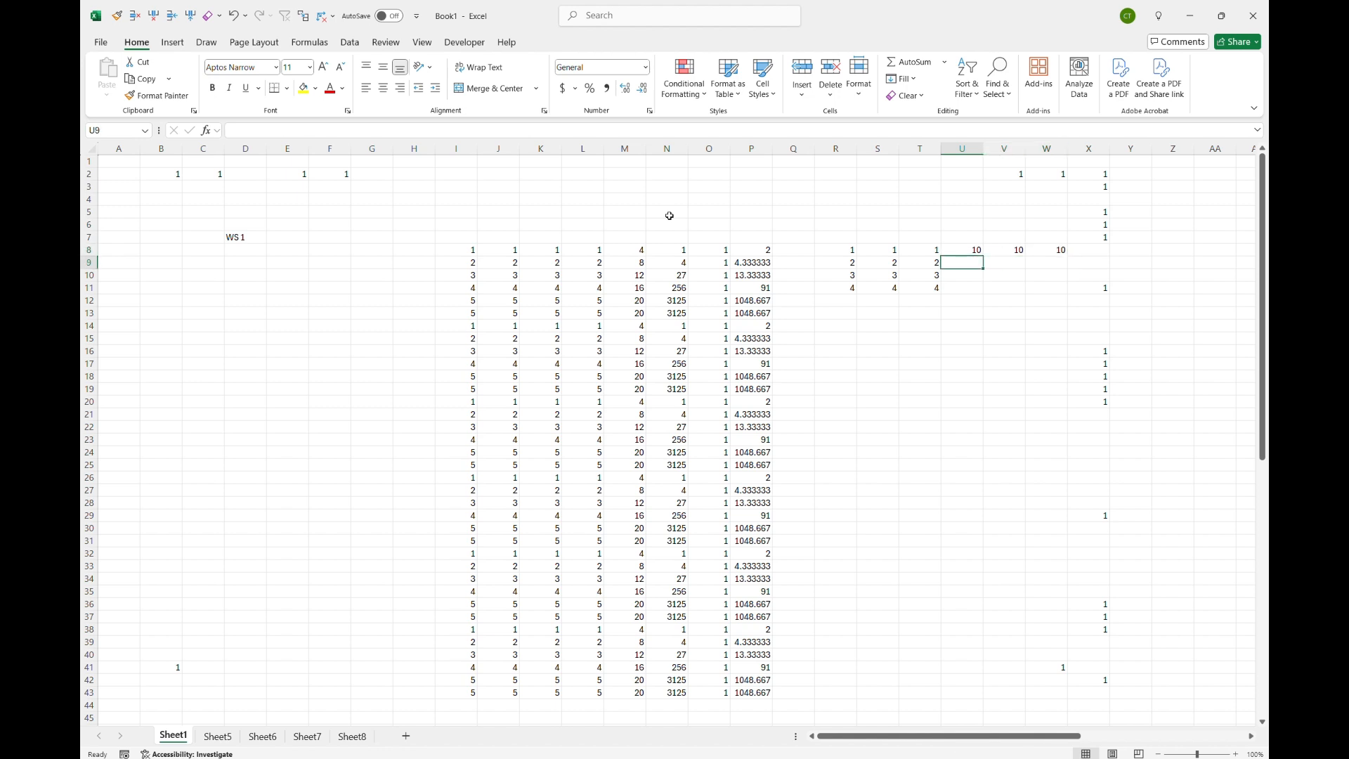
Step: Change S9 and S10 to the values 6 and 7
key("Left")
key("Left")
type("6")
key("Return")
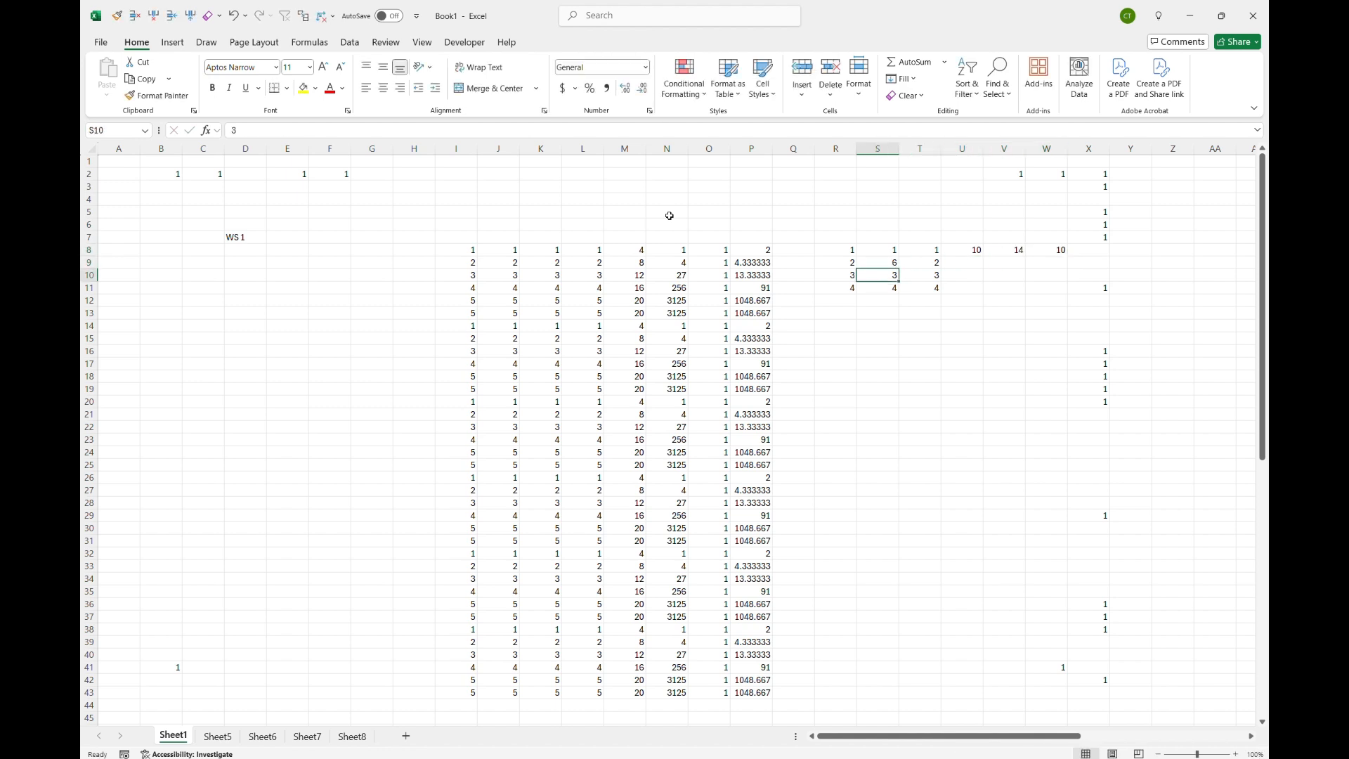
type("7")
key("Return")
Step: Change T9, T10 and T11 to the values 8, 9 and 10
key("Right")
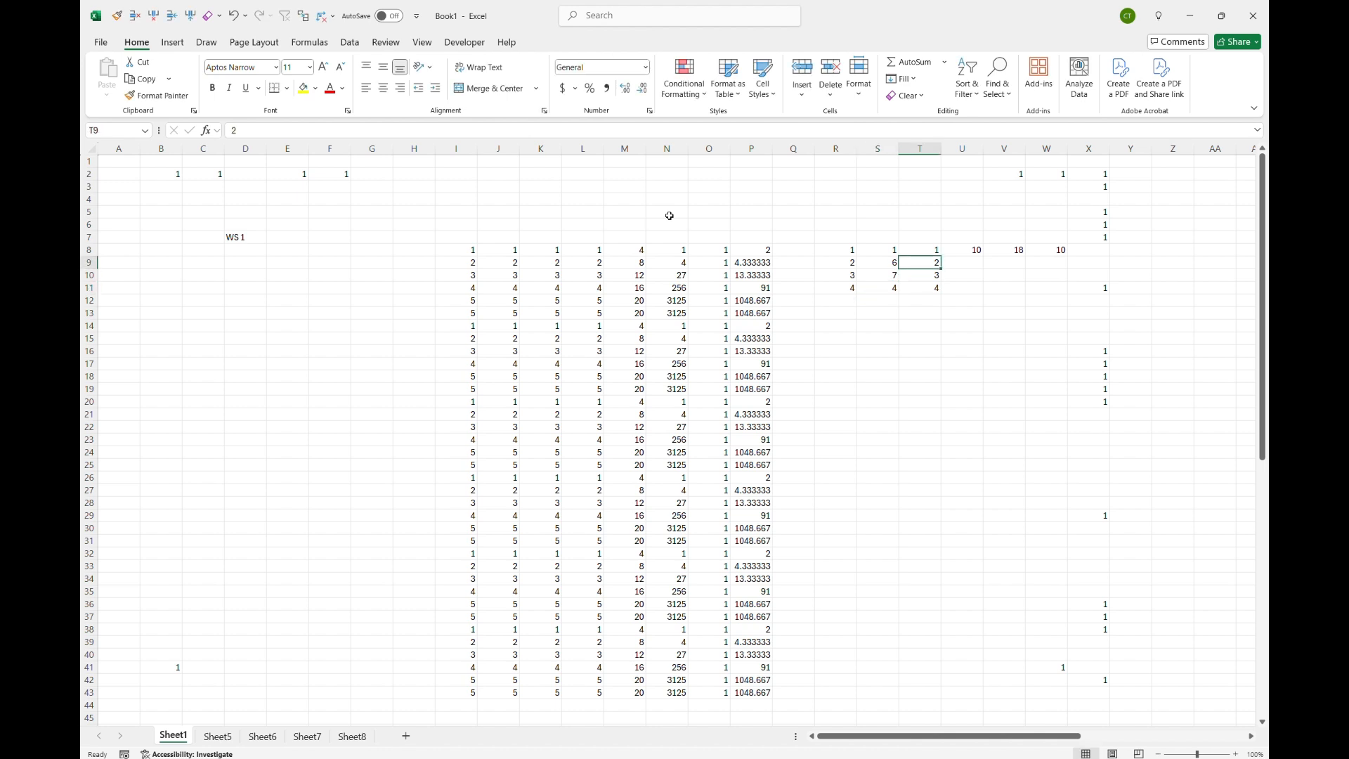
type("8")
key("Return")
type("9")
key("Return")
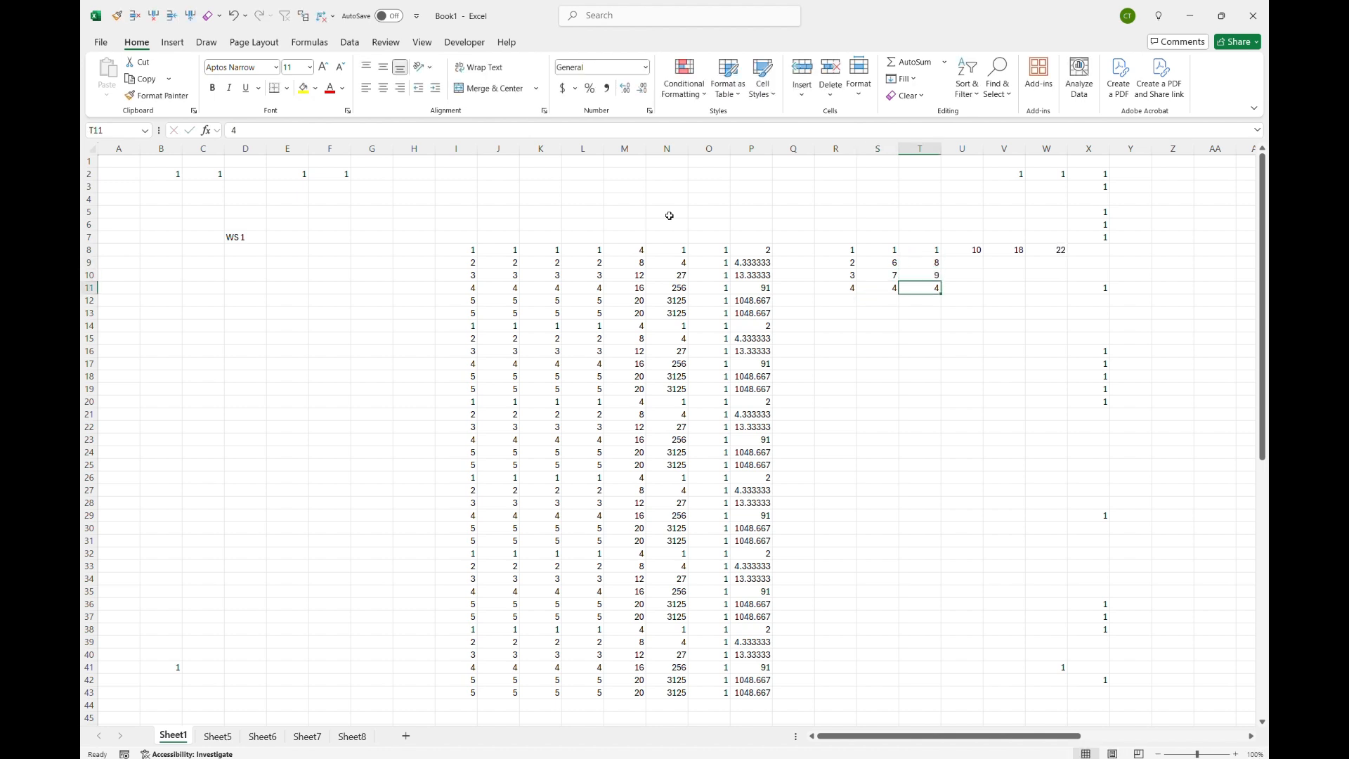
type("10")
key("Return")
Step: Inspect the sum formulas in U8 through W8 against the source columns R to T
key("Up")
key("Up")
key("Up")
key("Up")
key("Right")
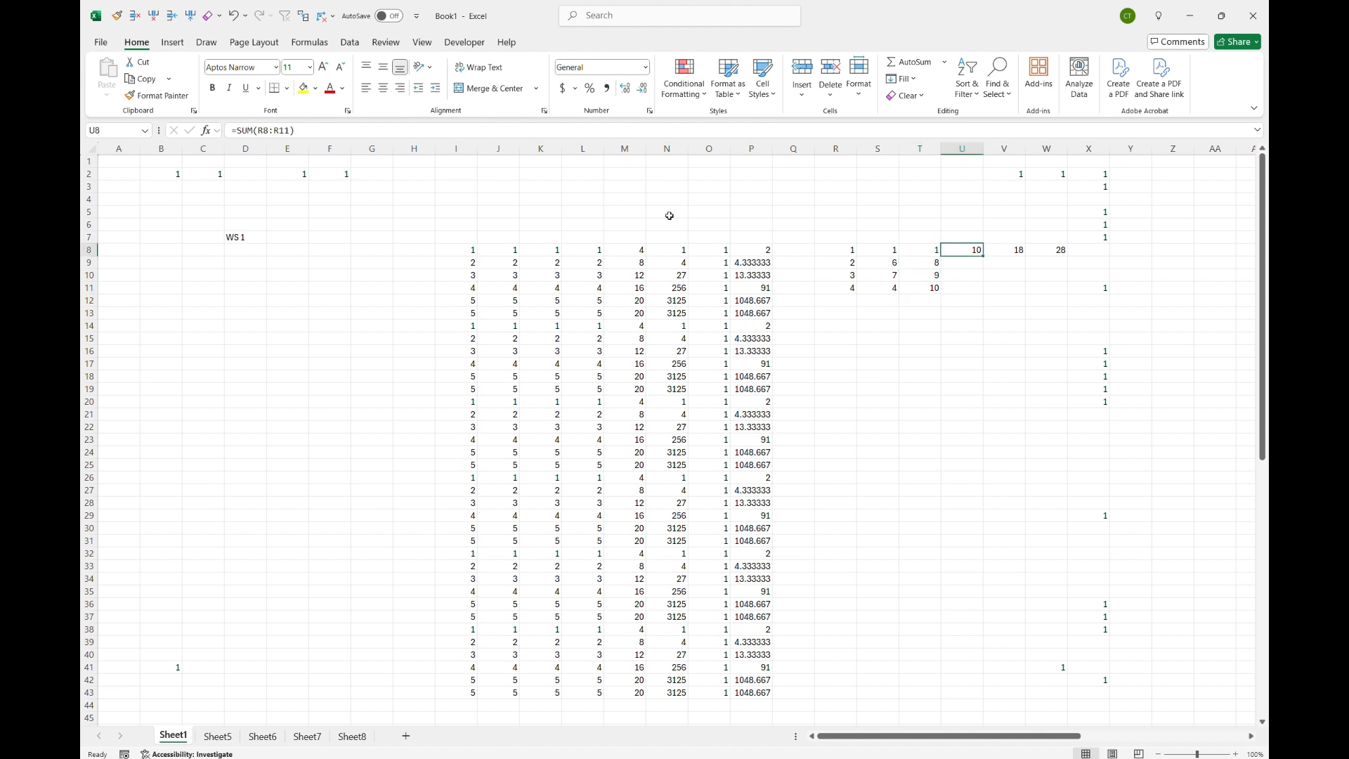
key("Right")
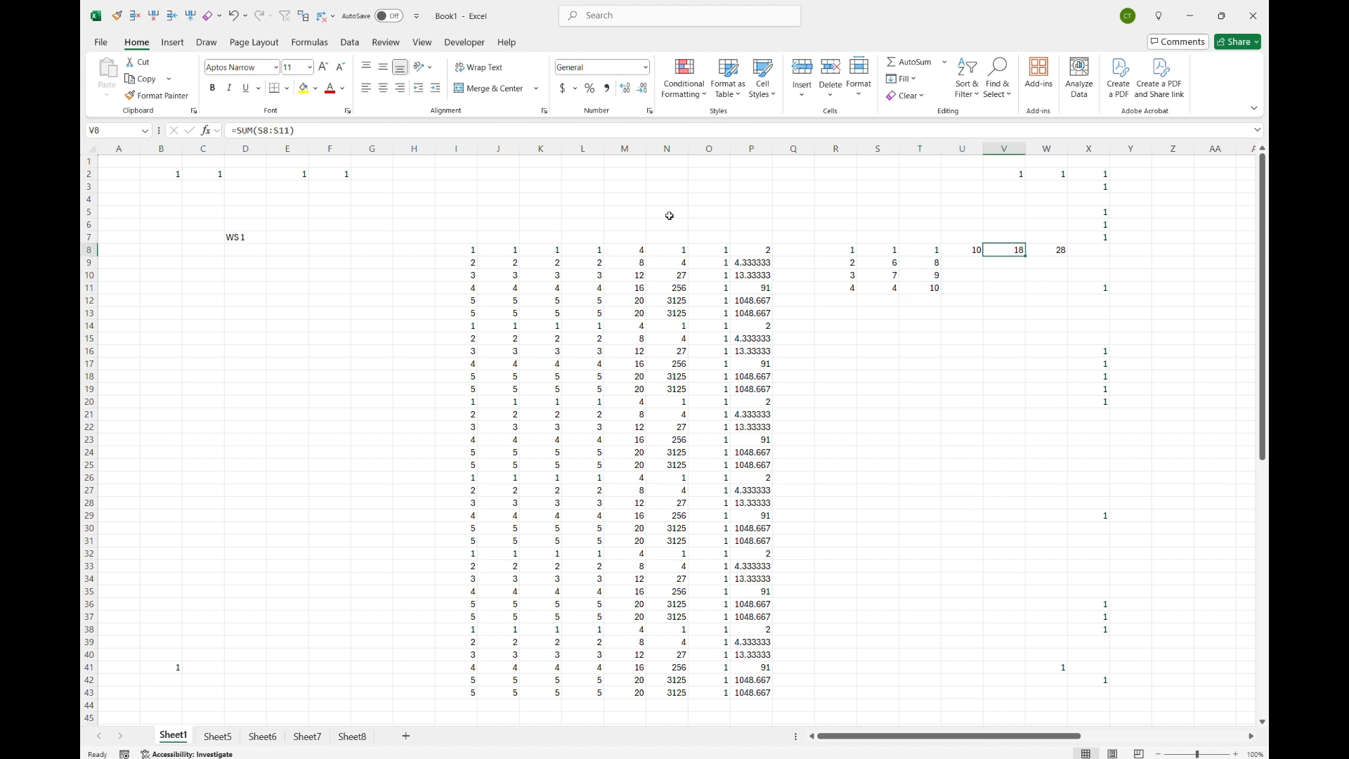
key("Right")
key("Left")
key("Left")
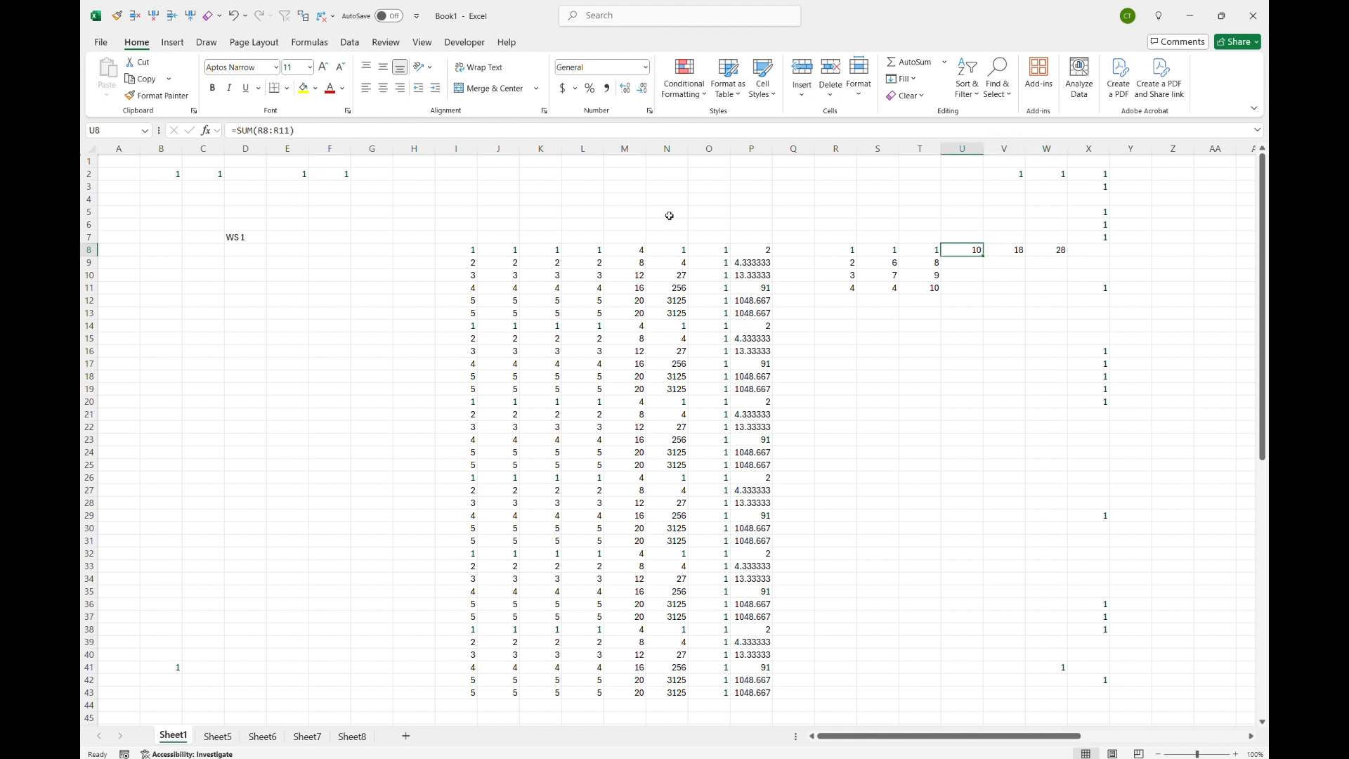
key("Left")
key("Left")
key("Left")
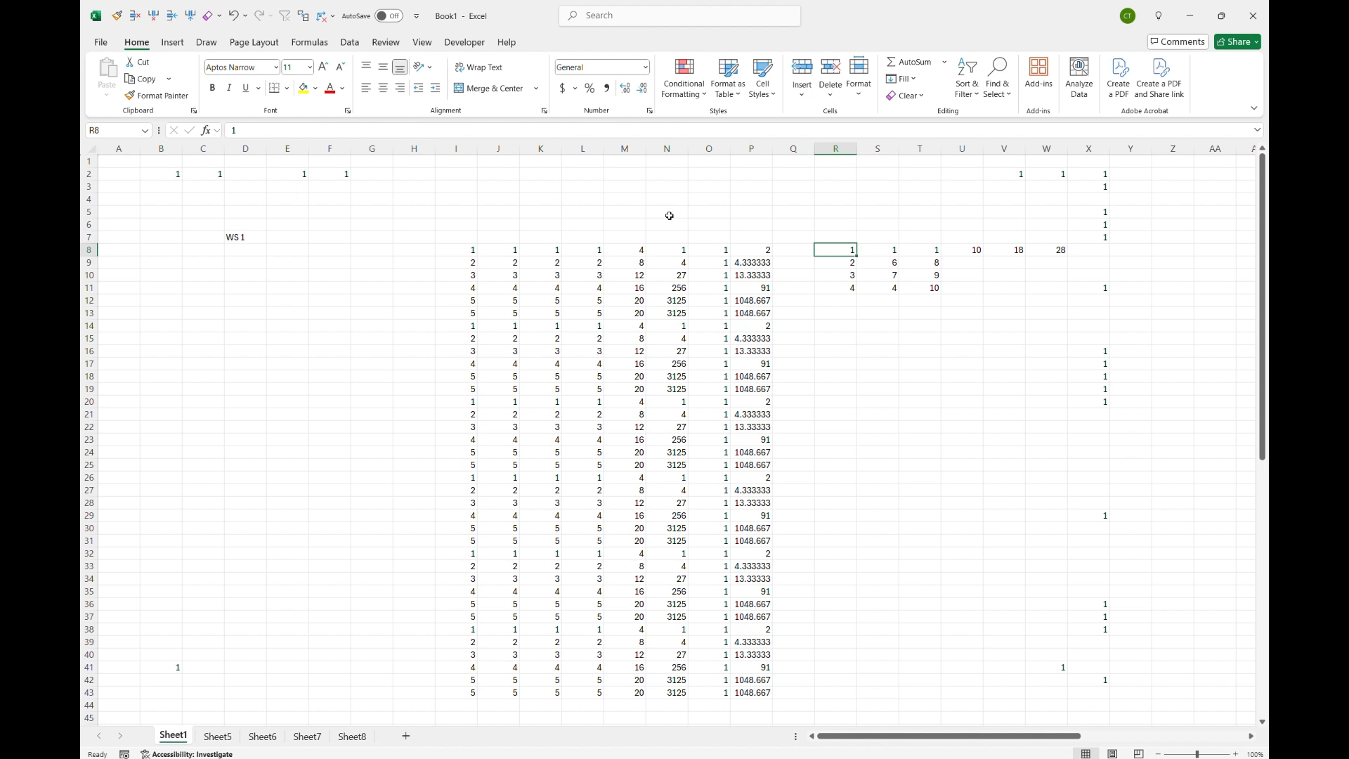
left_click(415, 231)
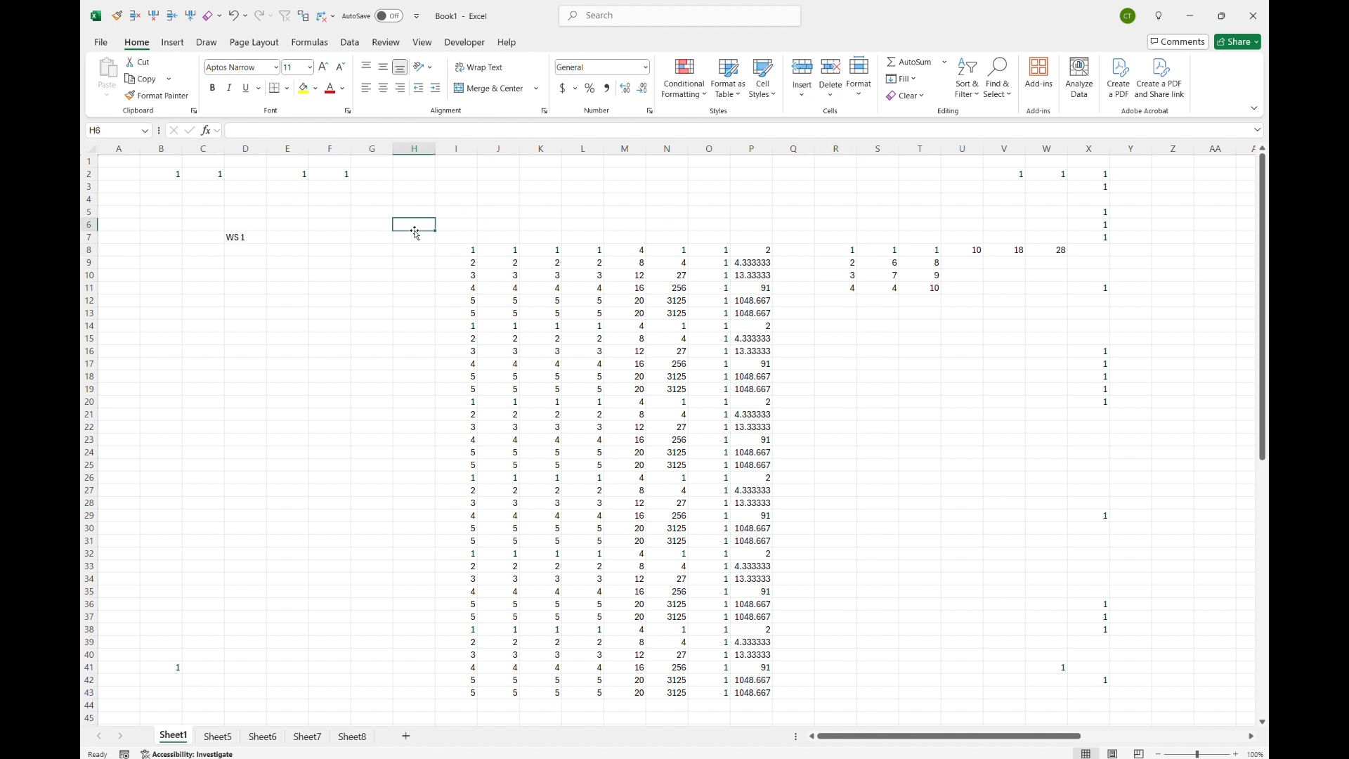